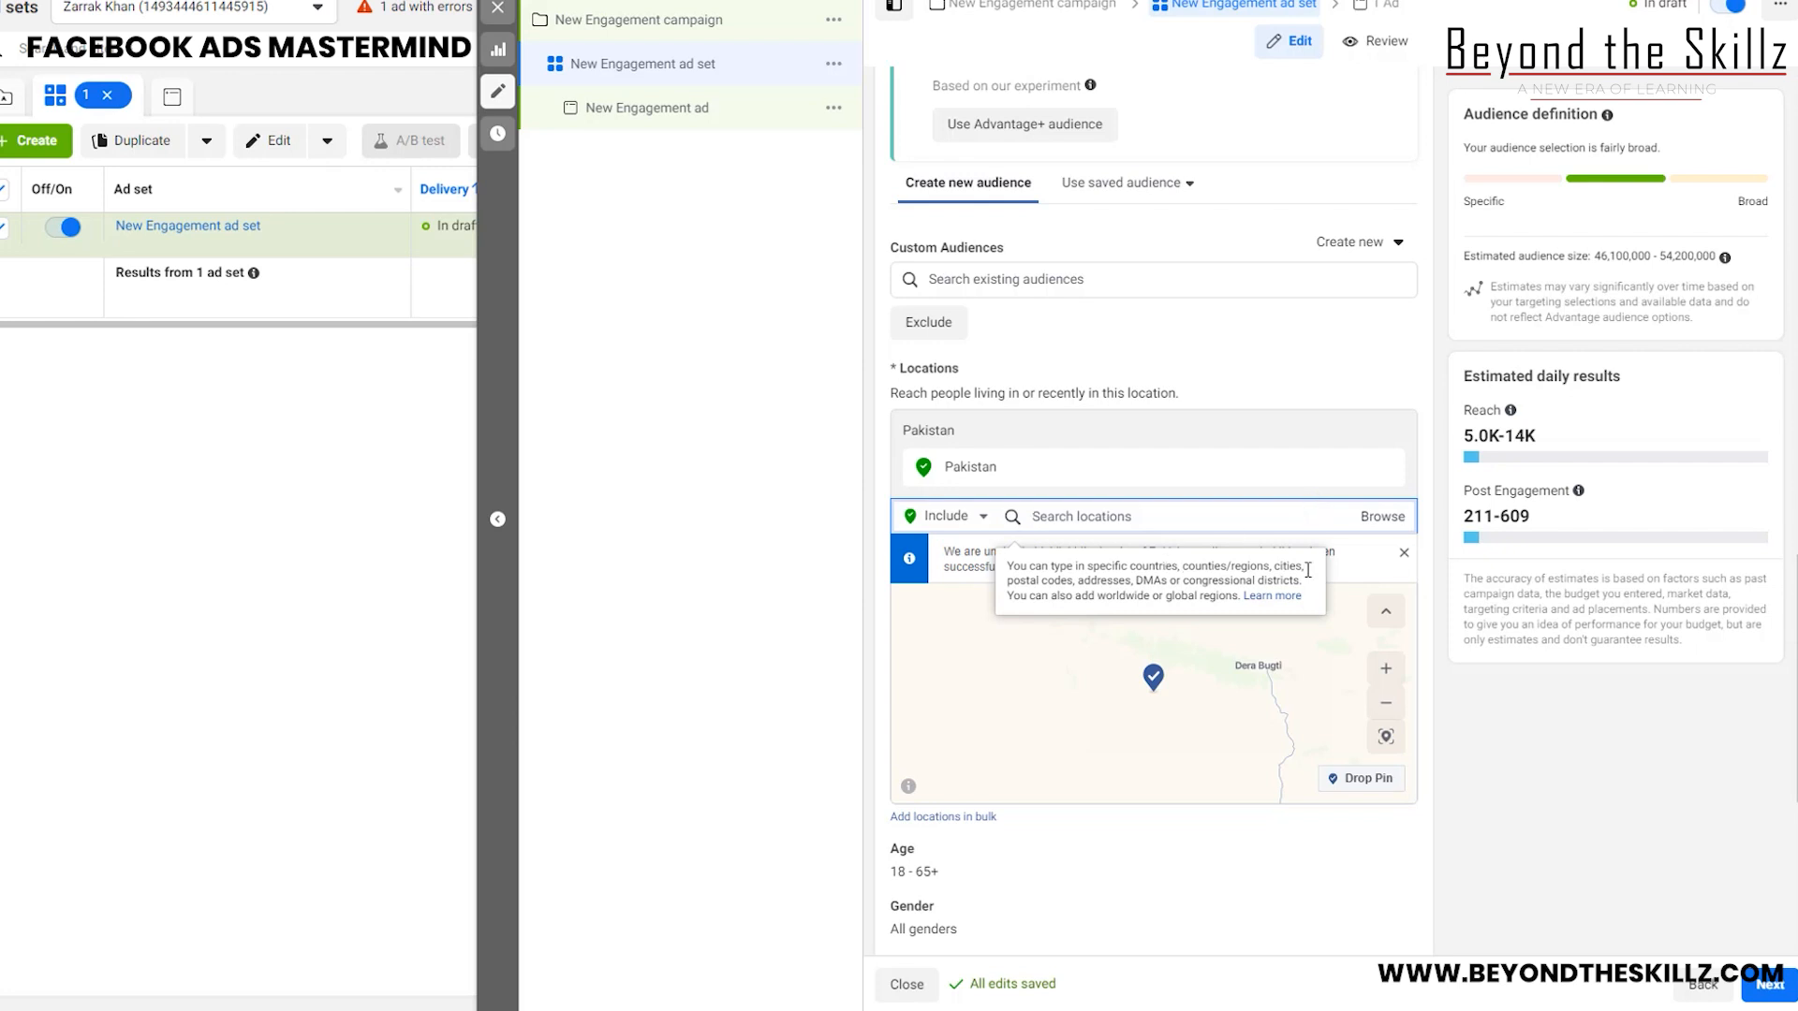
Dismiss the notice in the locations section and examine the Pakistan target area on the map.
left_click(1402, 553)
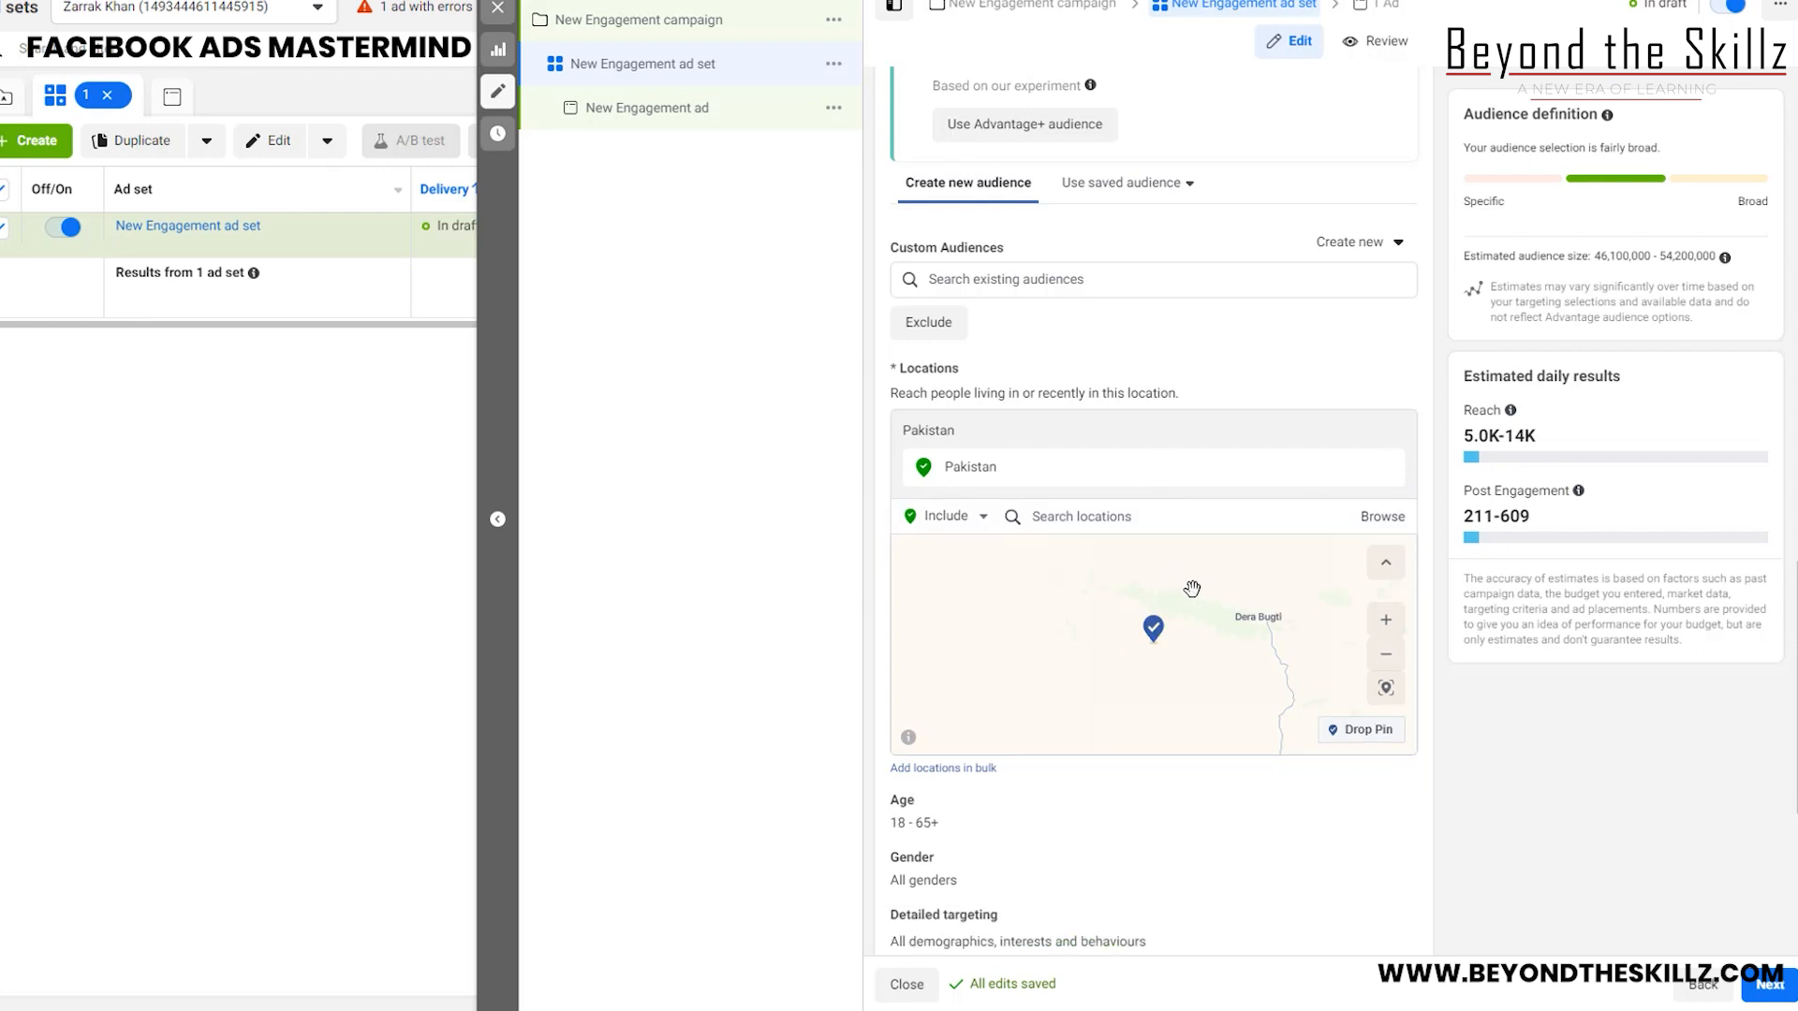
scroll(1171, 640, "down", 3)
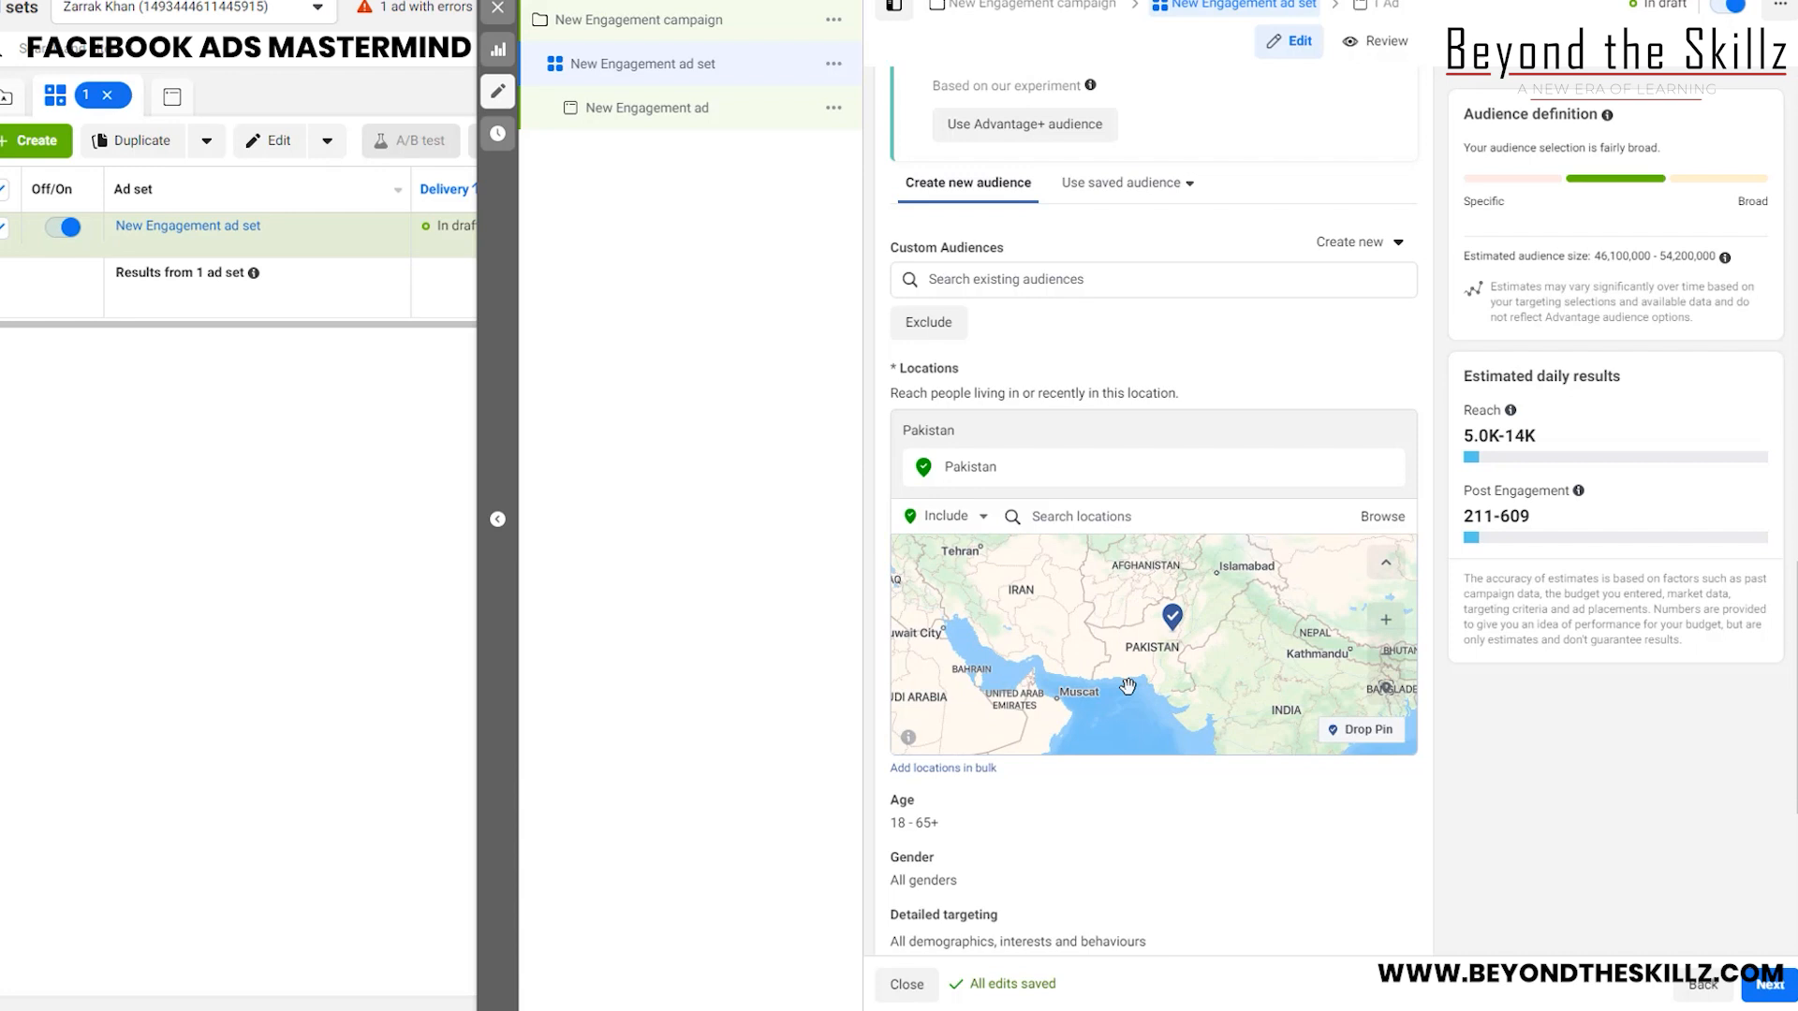
scroll(1183, 640, "down", 2)
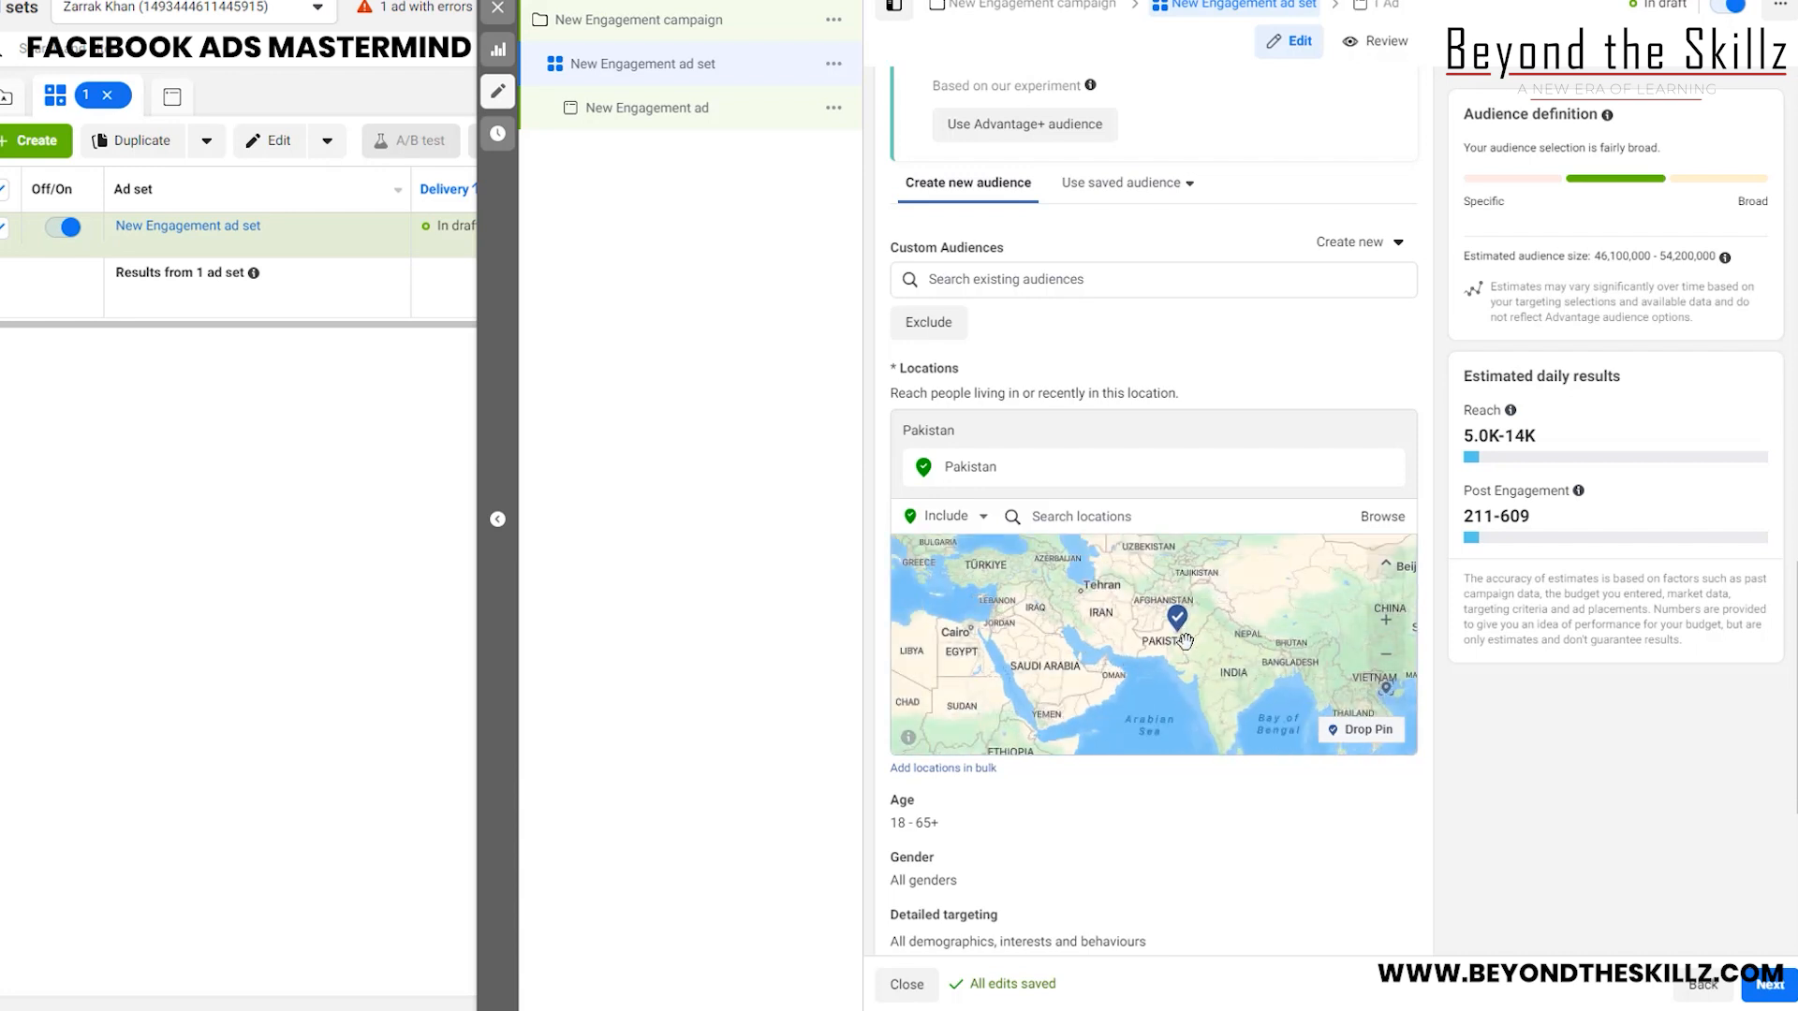
scroll(1135, 628, "up", 5)
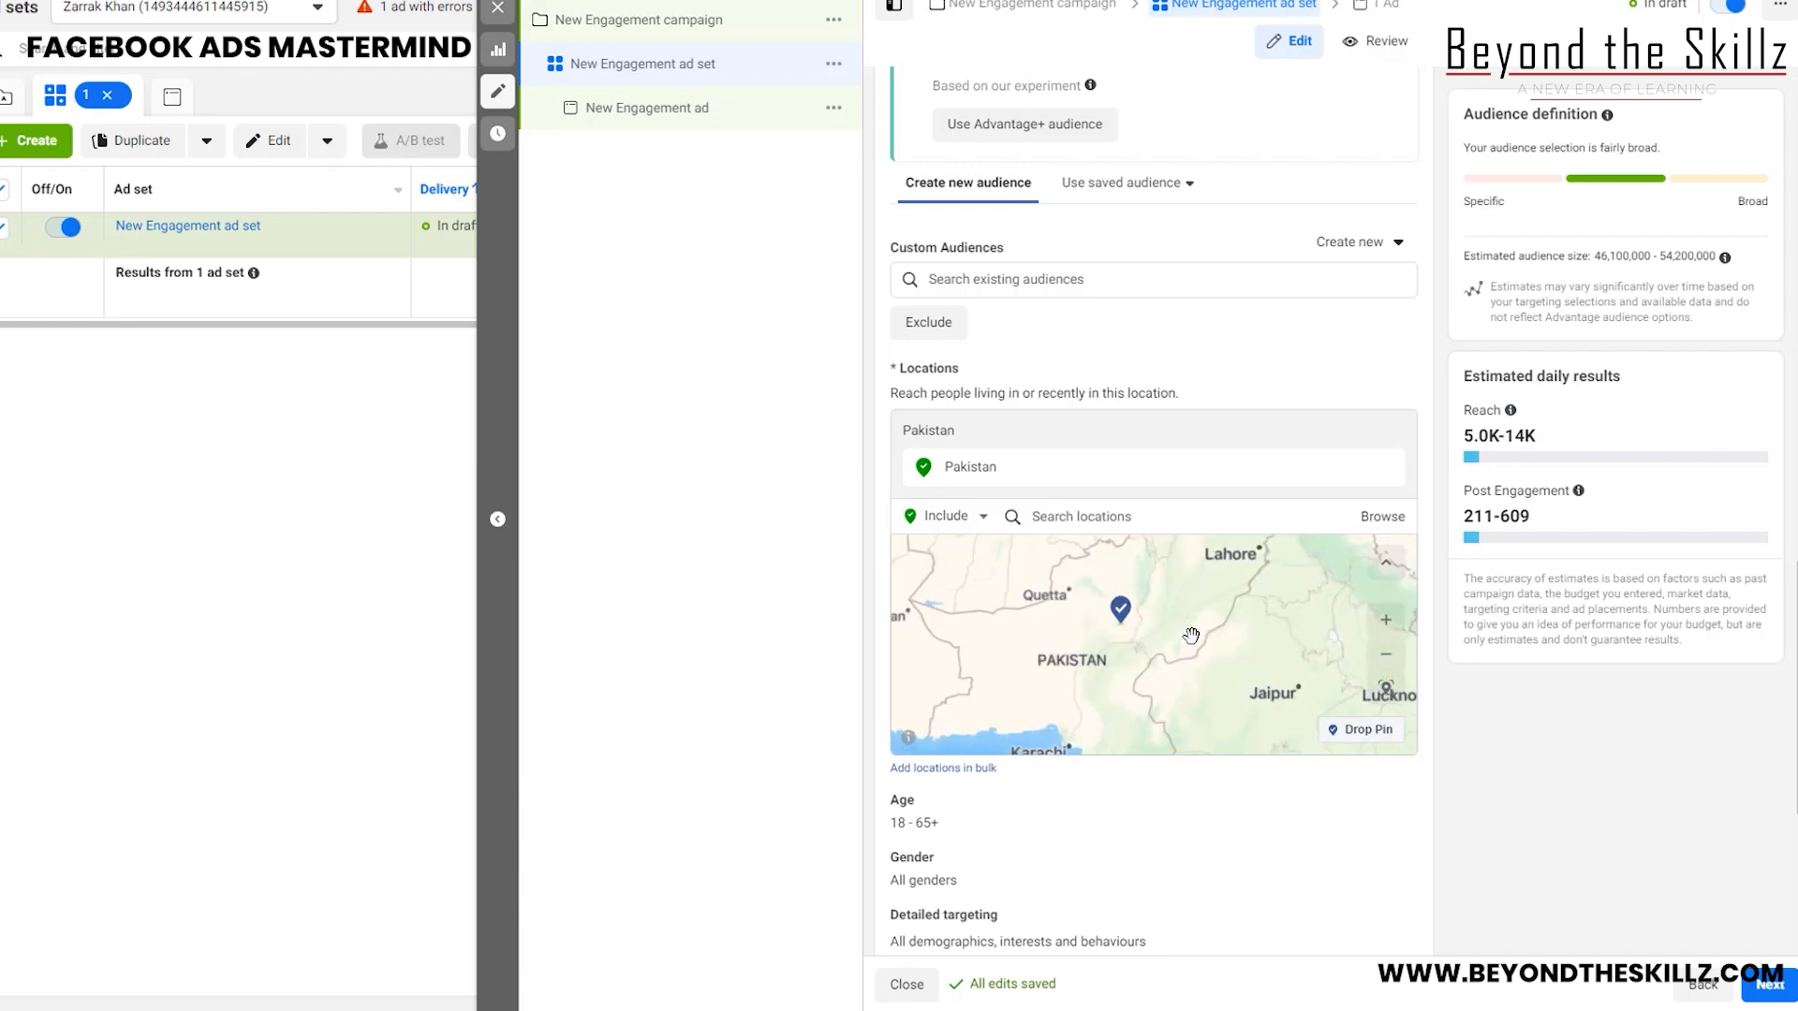
scroll(1135, 628, "down", 1)
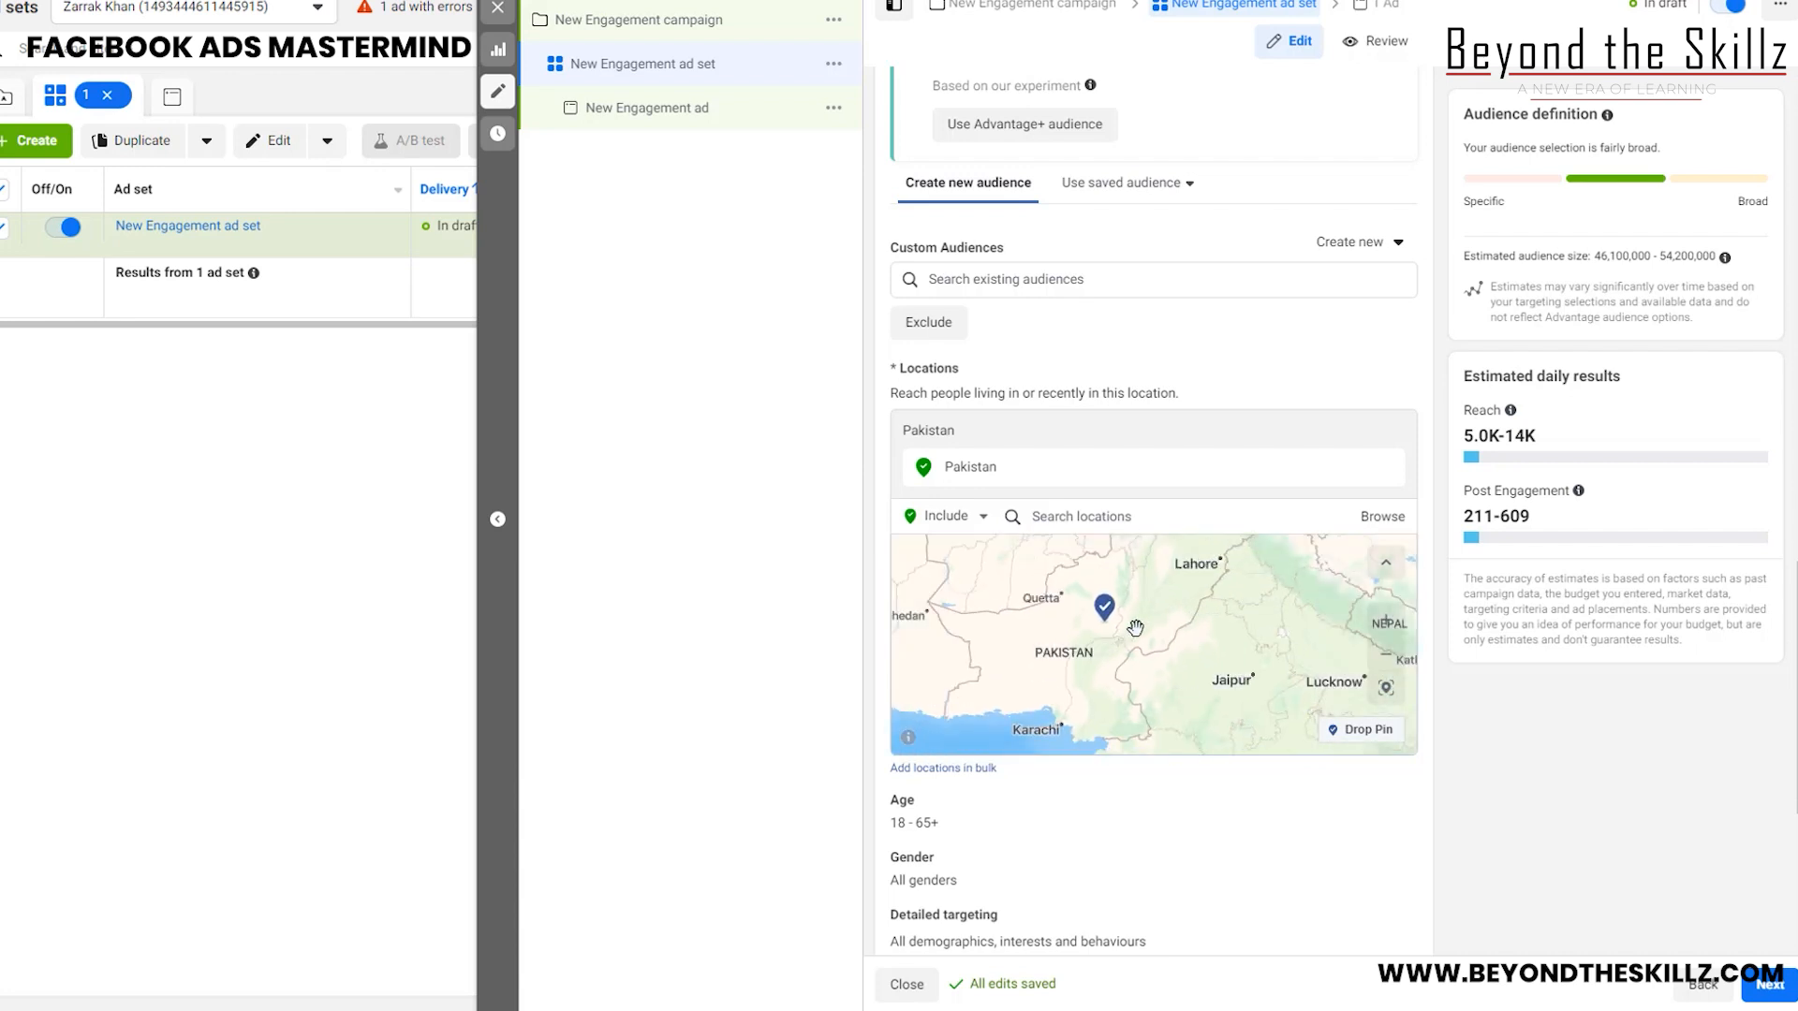
scroll(1135, 627, "down", 1)
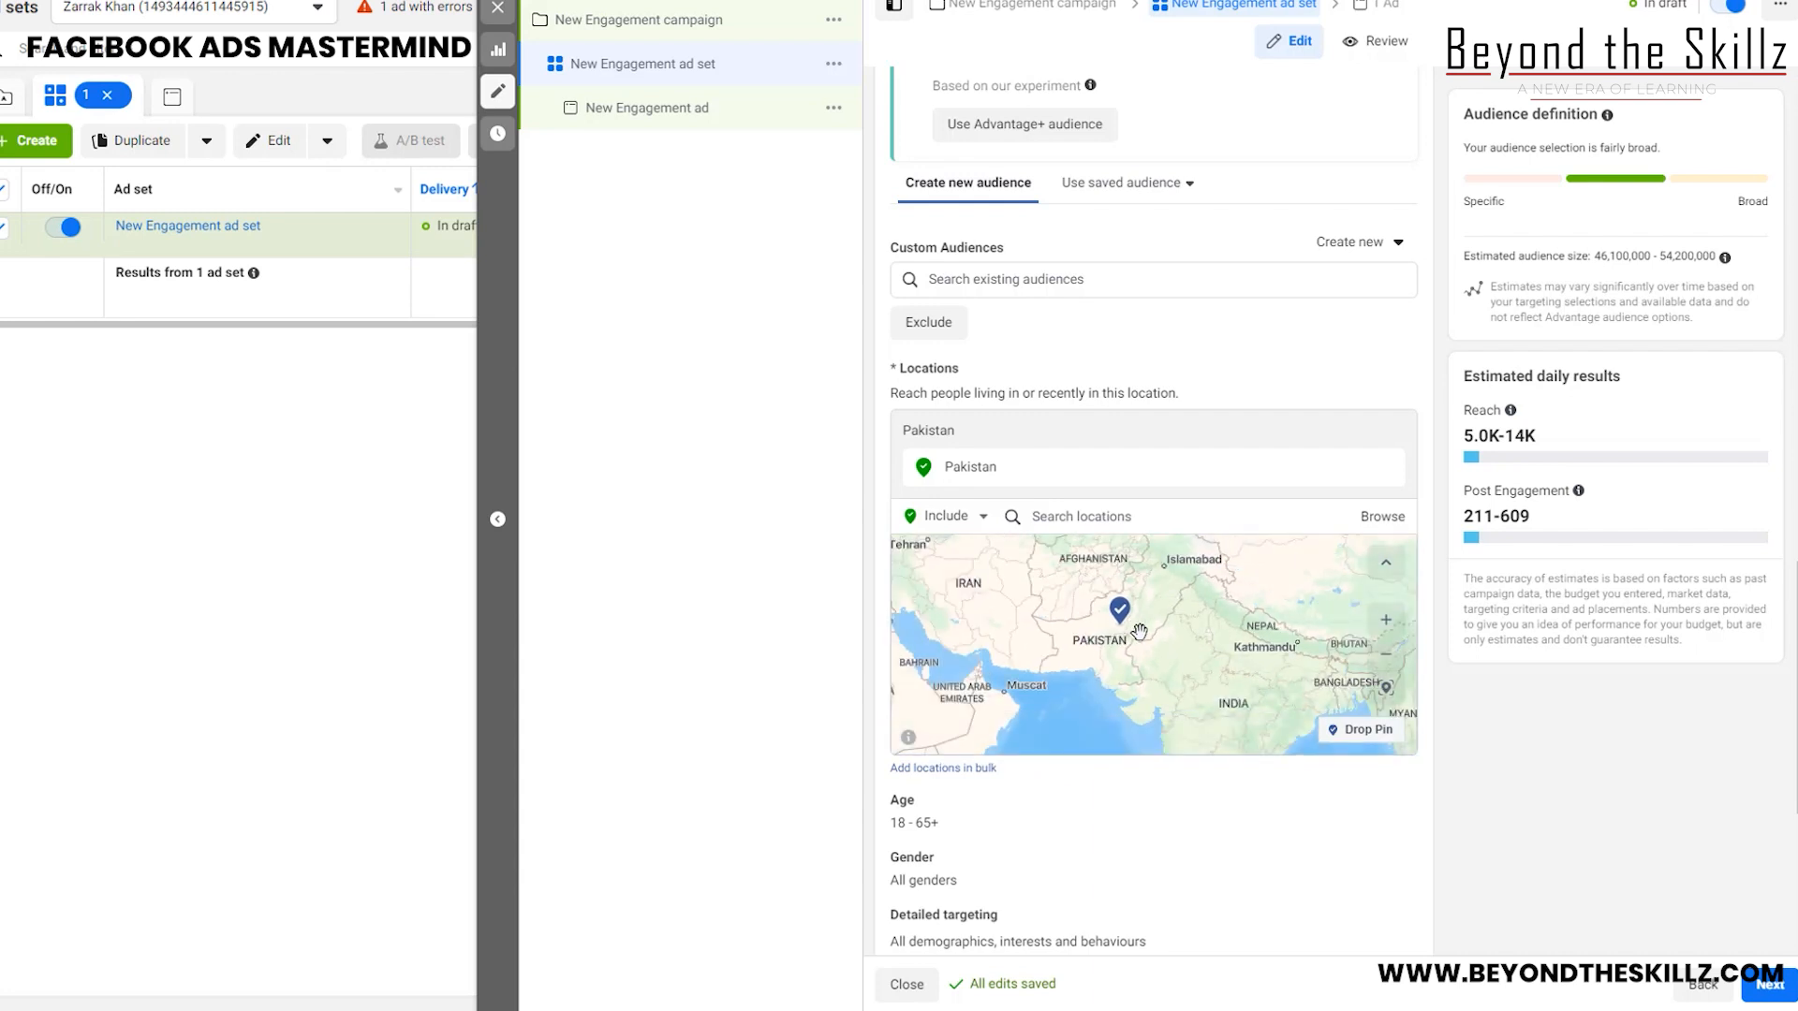
left_click_drag(1157, 591, 1142, 614)
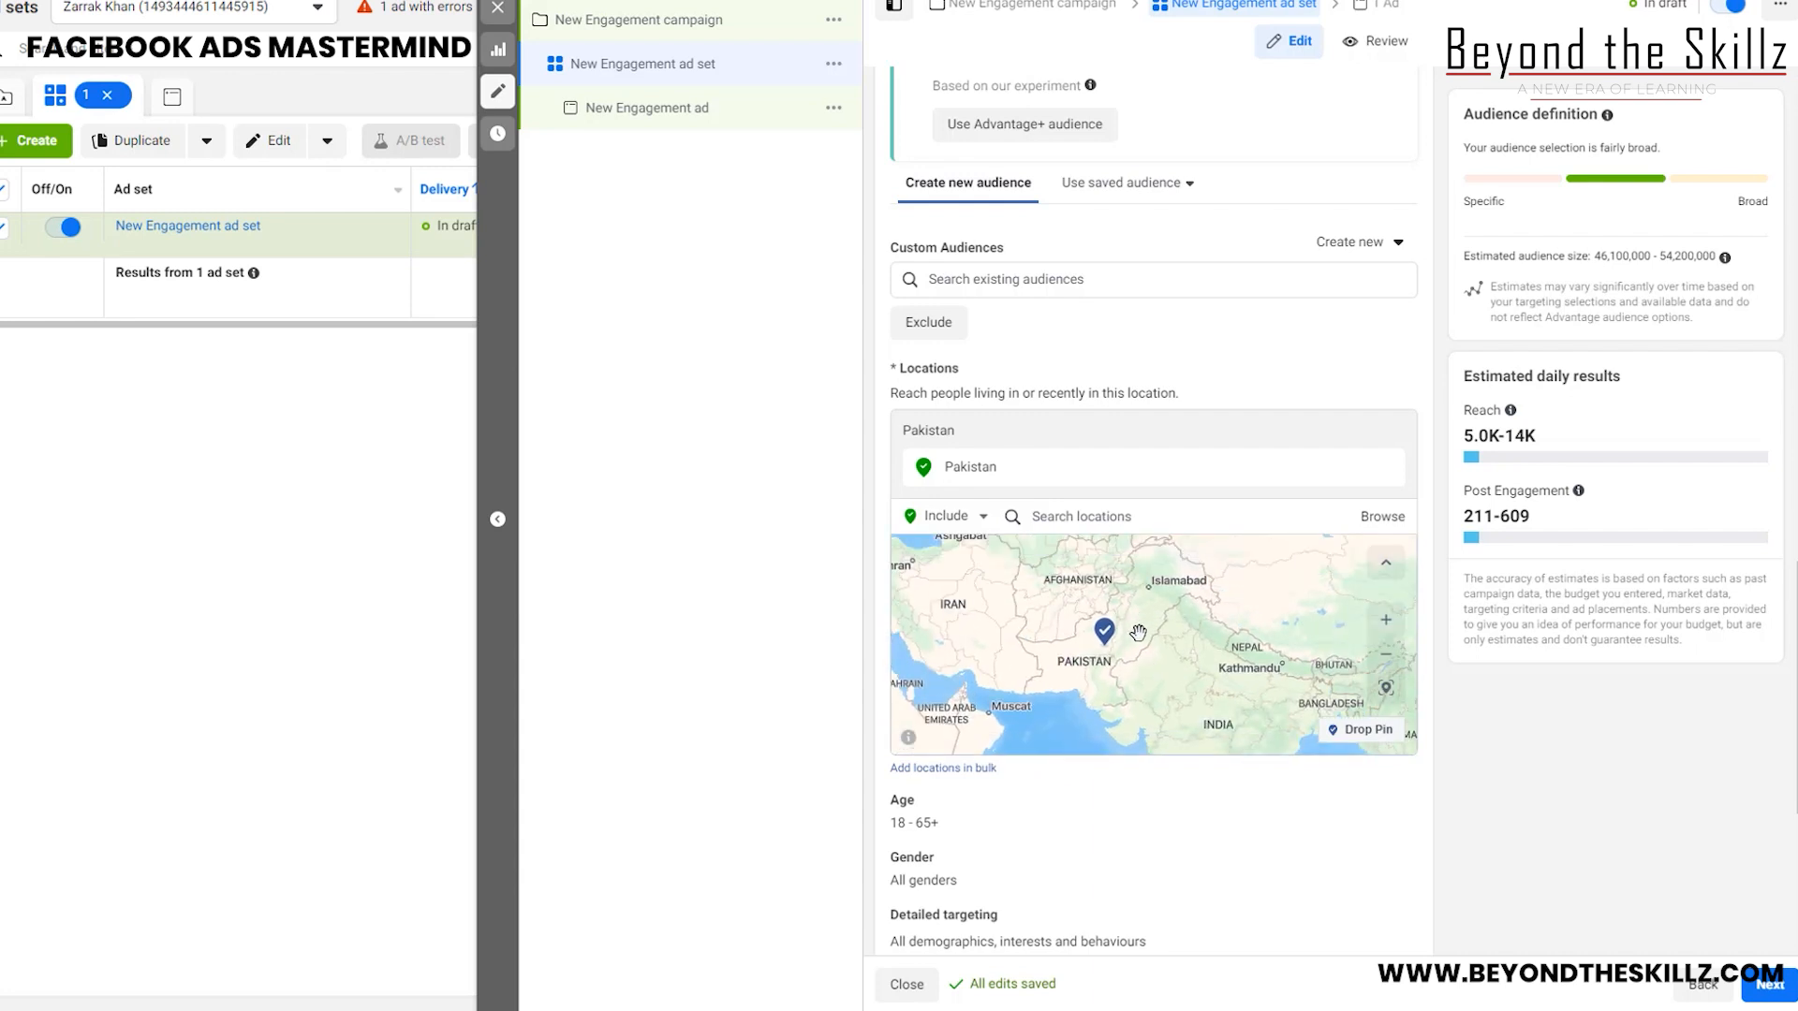
scroll(1138, 647, "up", 2)
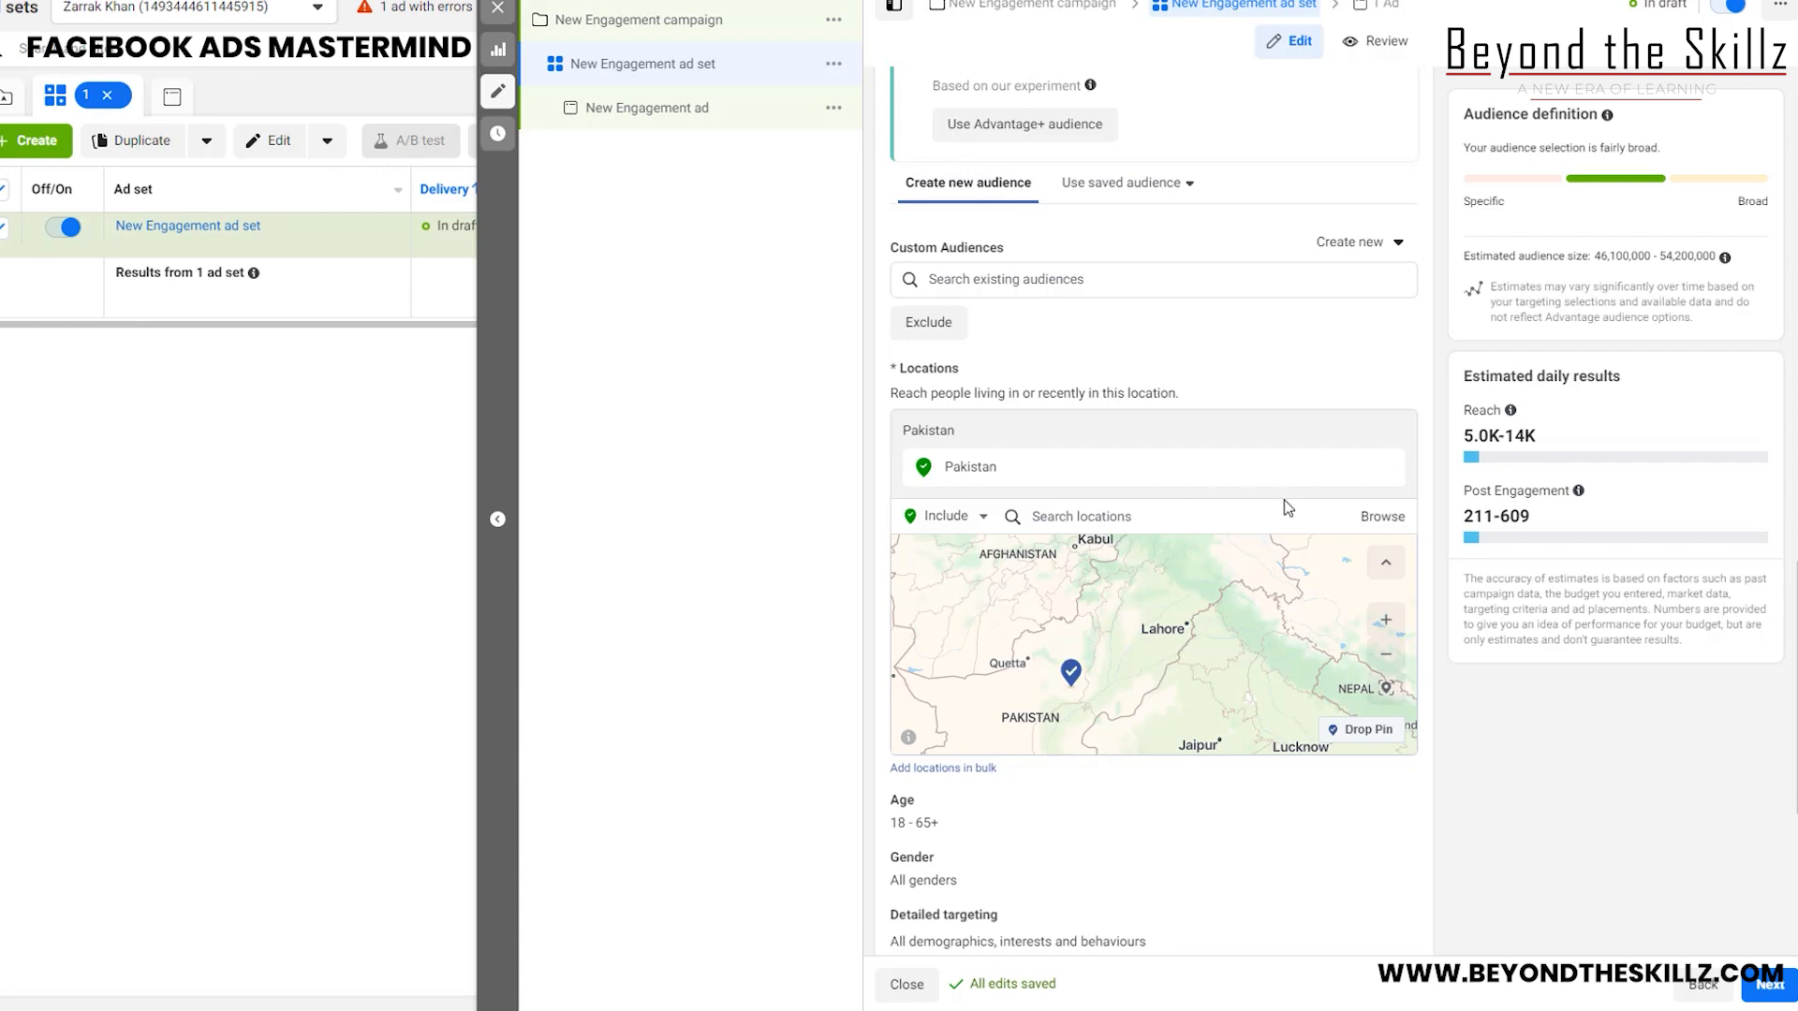
Remove Pakistan from the ad set's targeted locations and check the include and exclude options.
mouse_move(1387, 468)
left_click(1385, 469)
left_click(1224, 491)
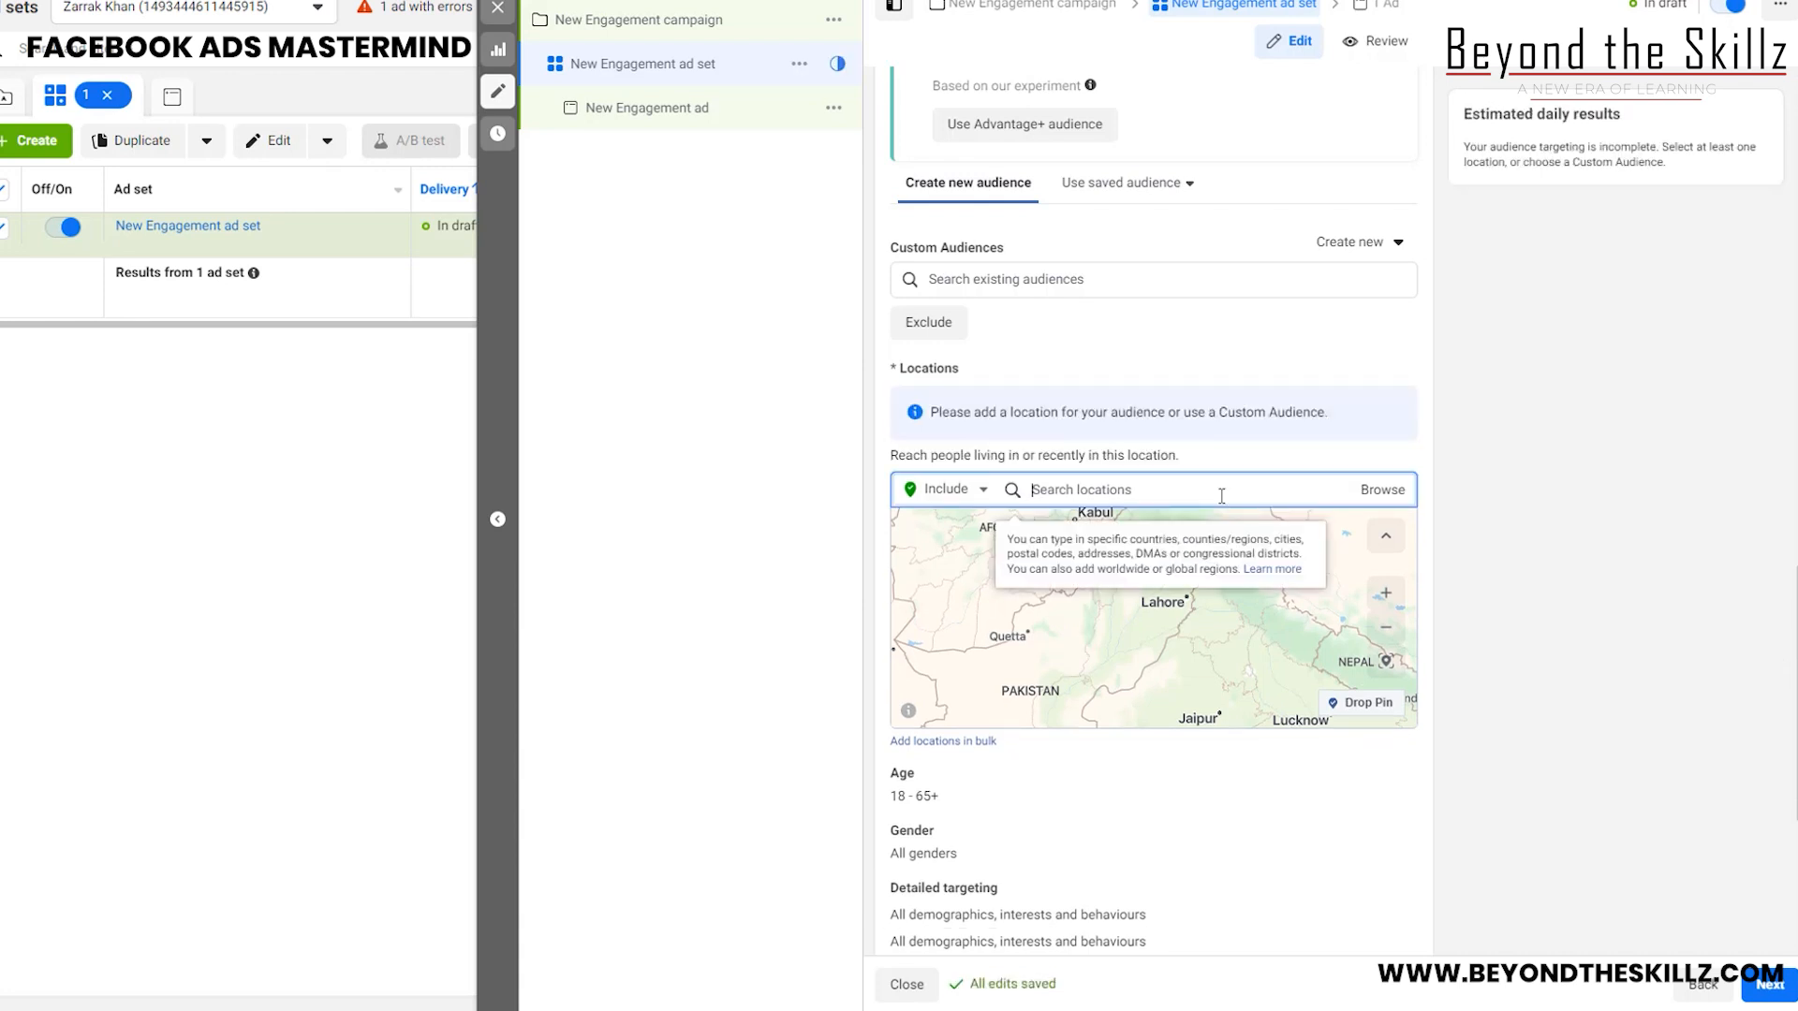
scroll(1095, 656, "up", 5)
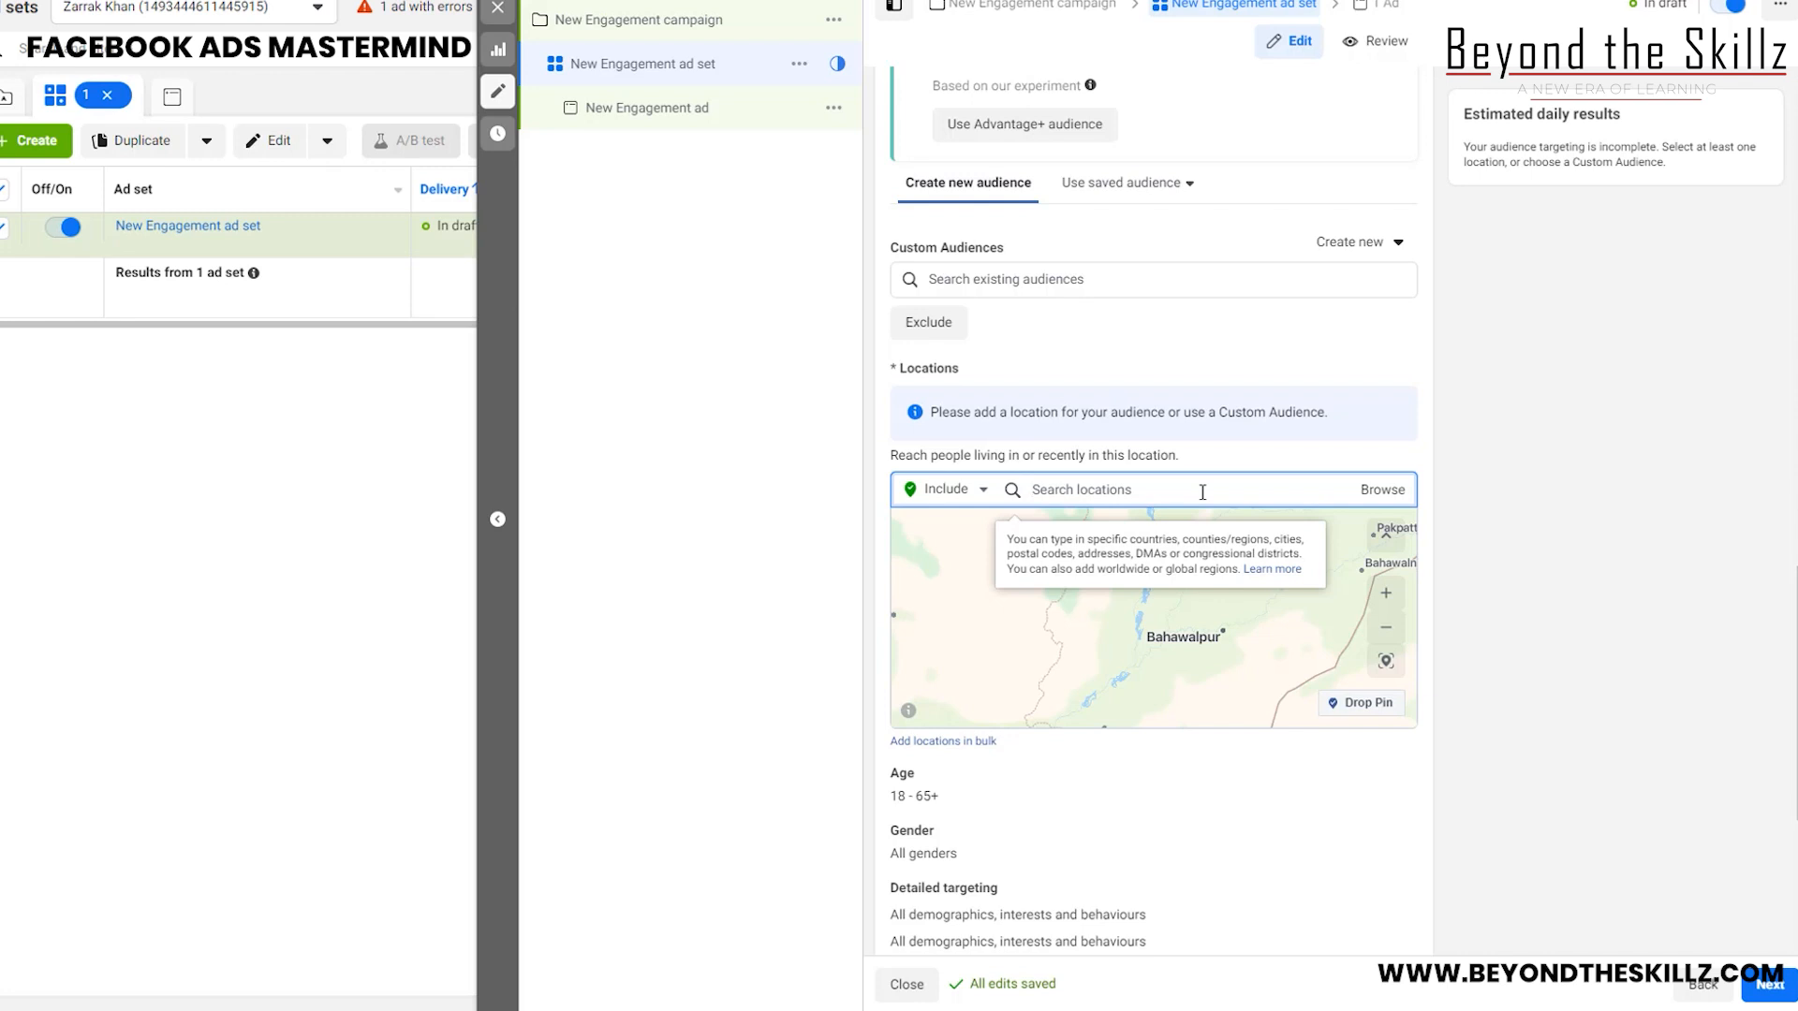
left_click(957, 491)
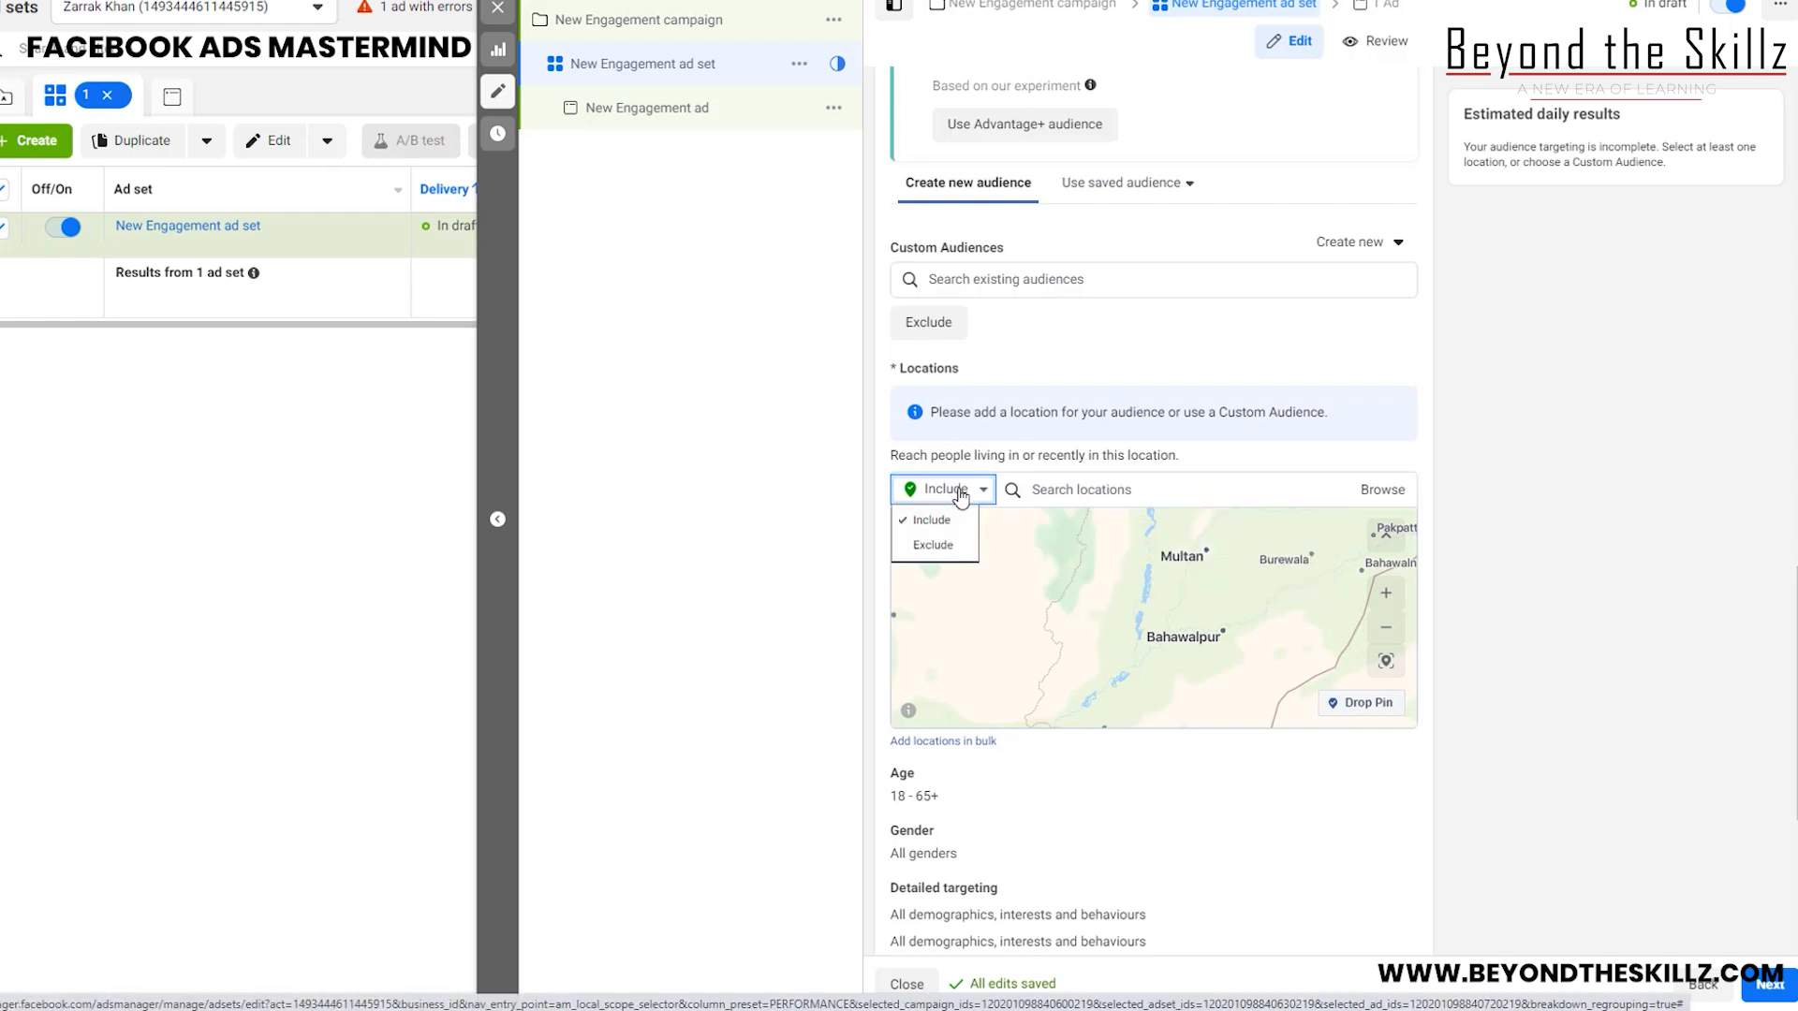
scroll(1245, 317, "down", 3)
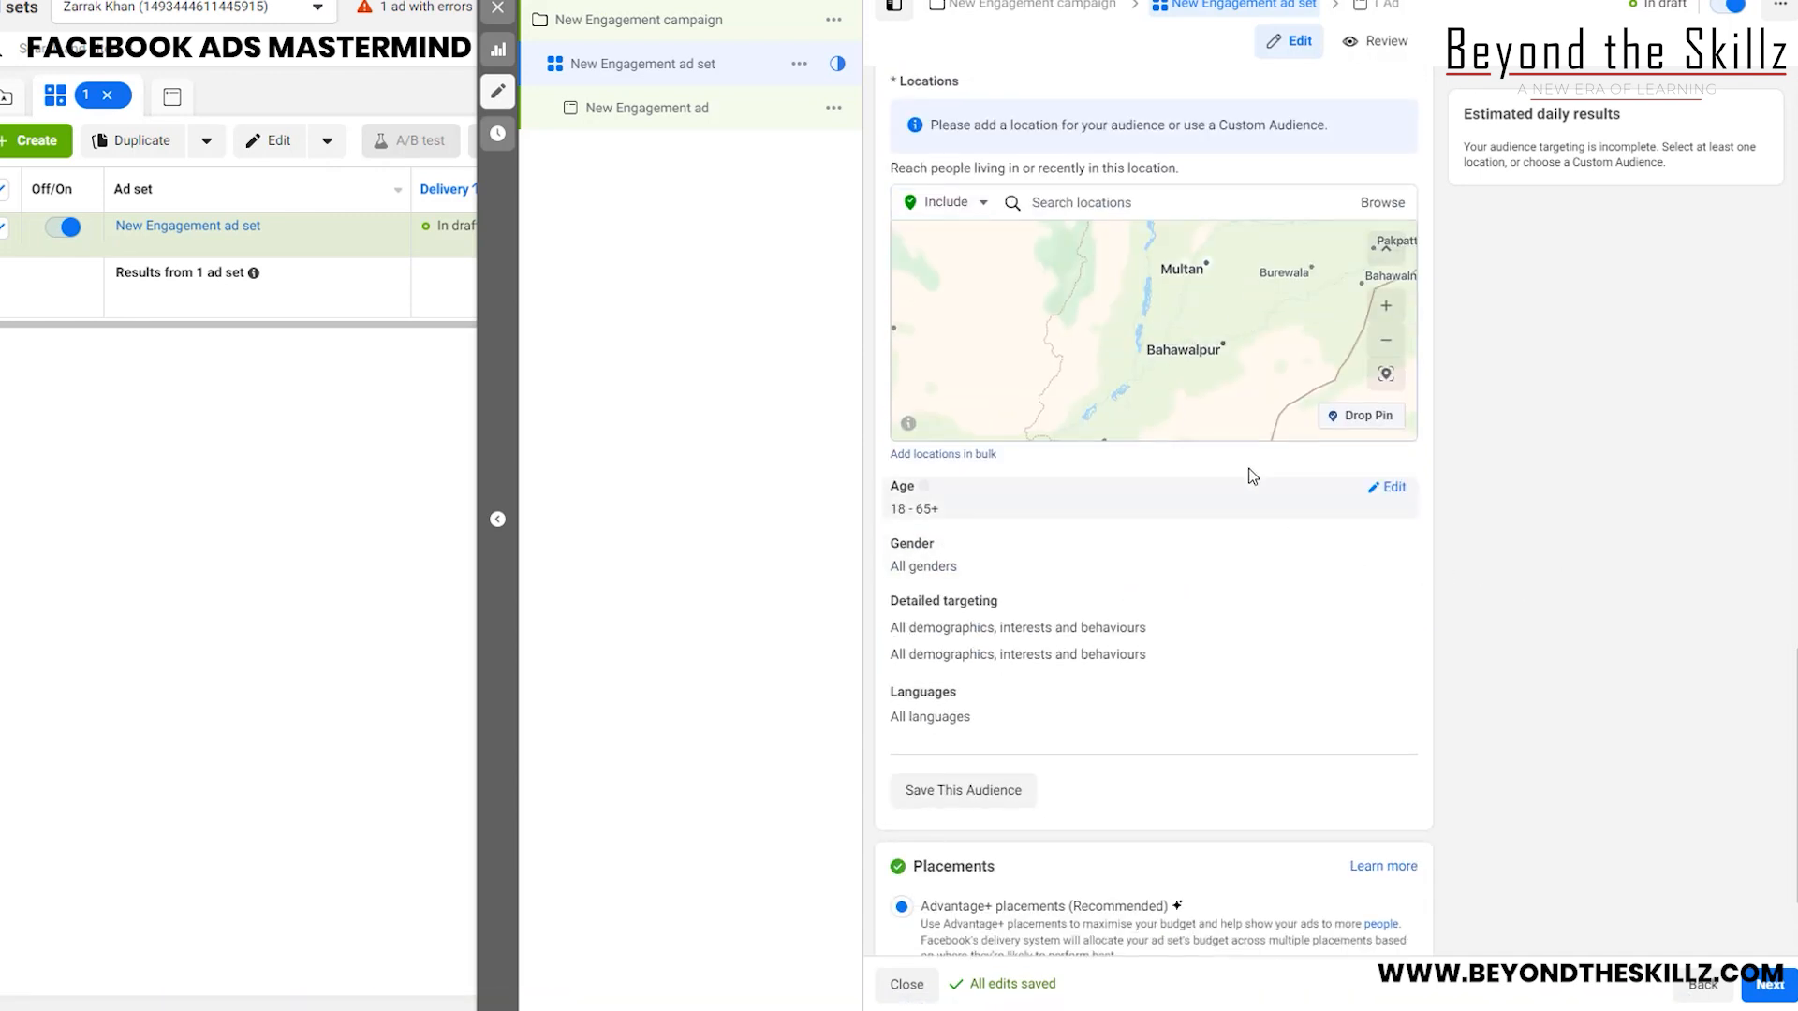
Search the locations for karachi and include the city Karachi, Sindh, Pakistan in the audience.
left_click(1157, 207)
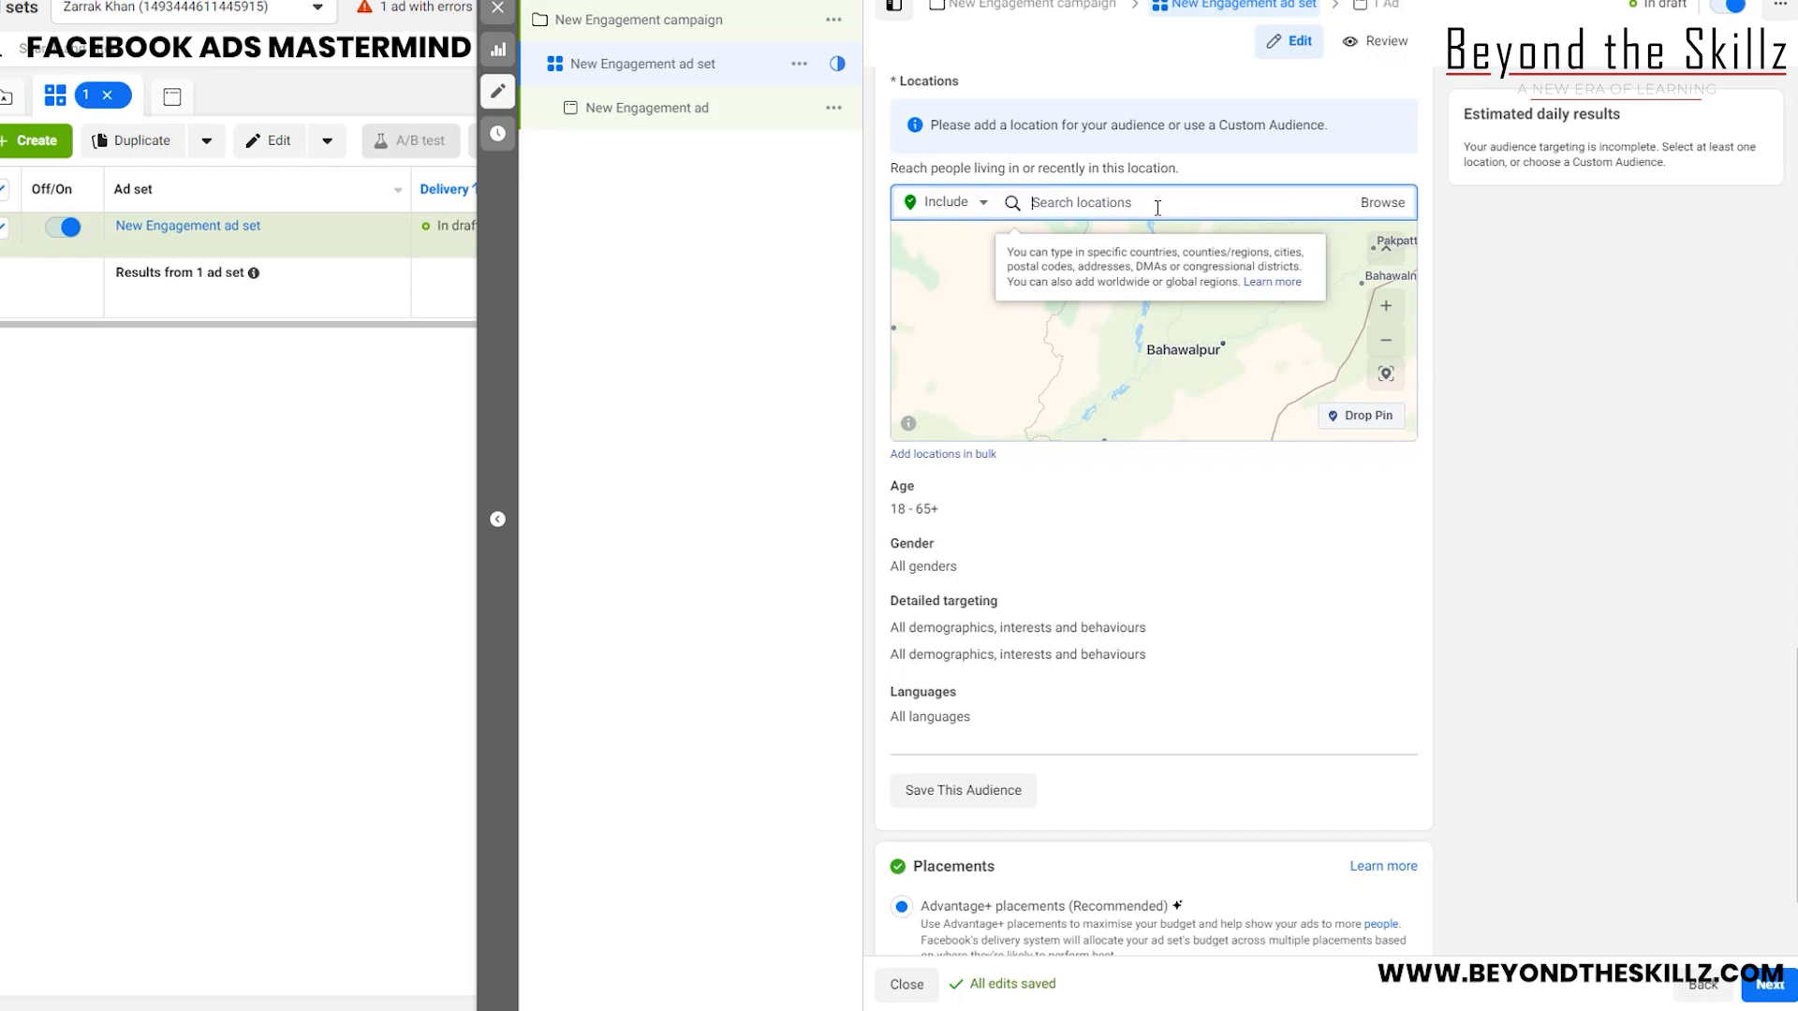
type("kara")
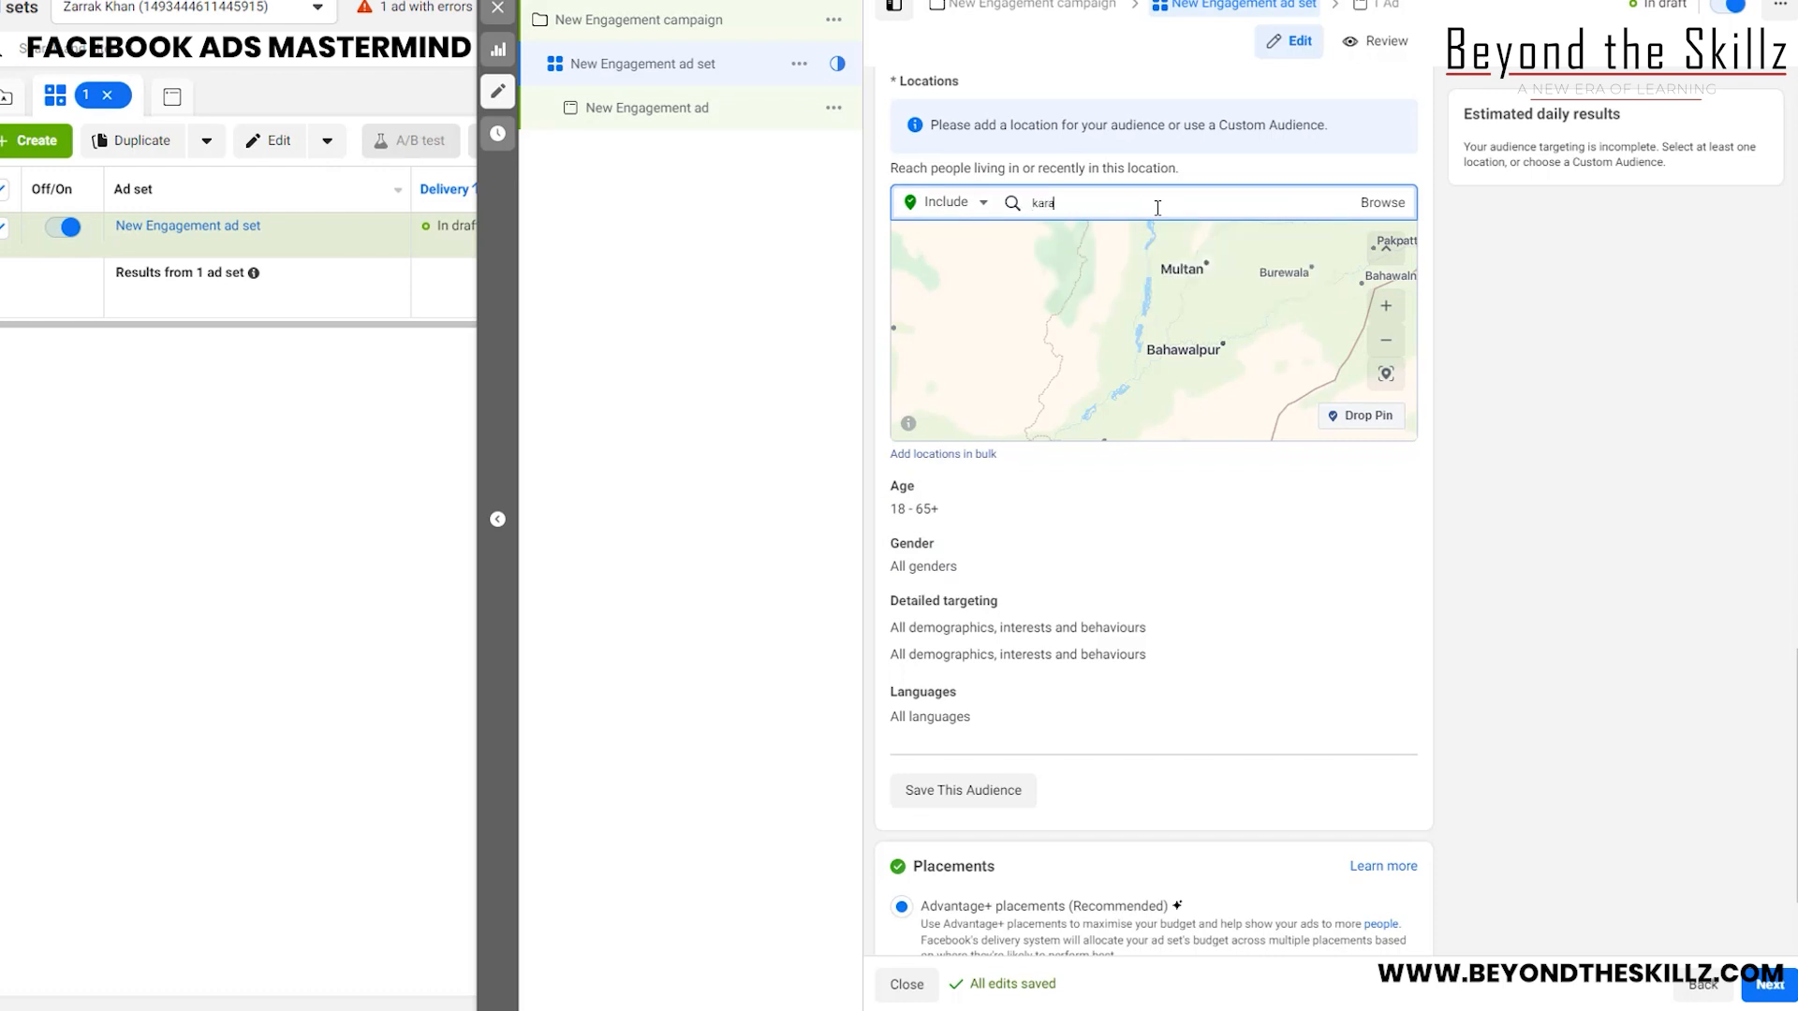
type("chi")
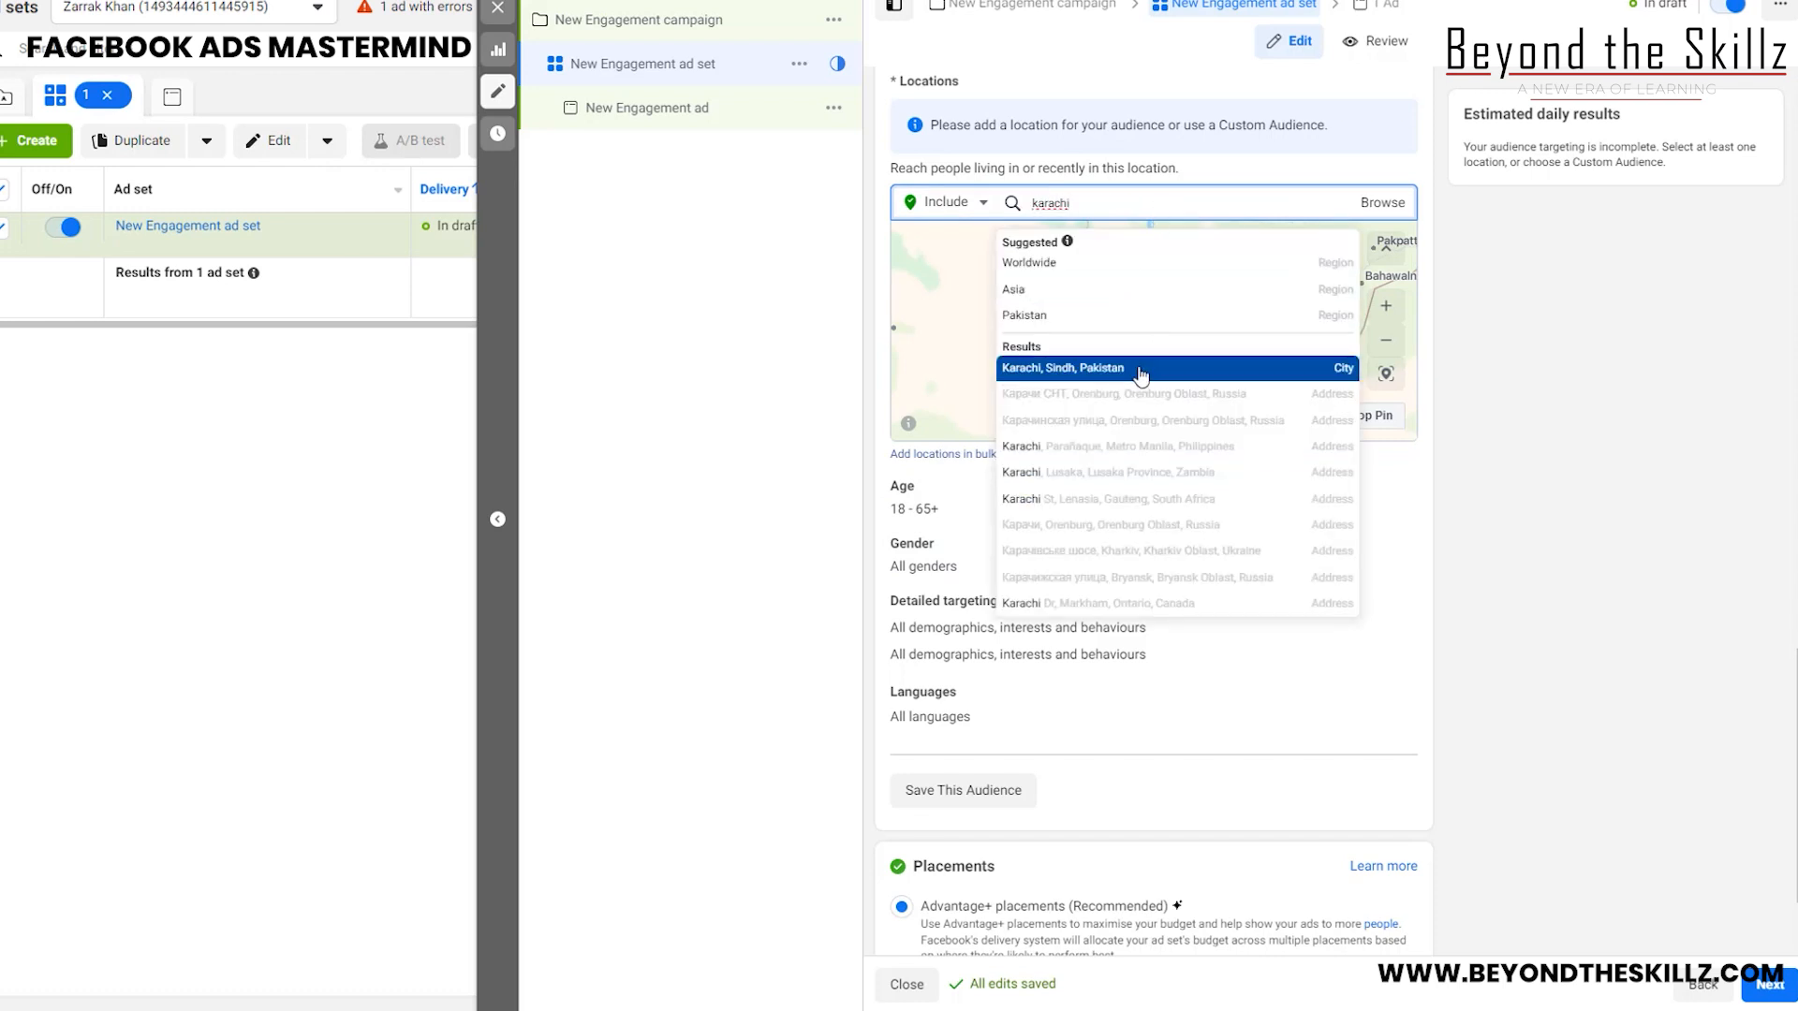
left_click(1138, 369)
Open the audience's age range for editing and look through the available minimum ages.
scroll(1073, 531, "down", 2)
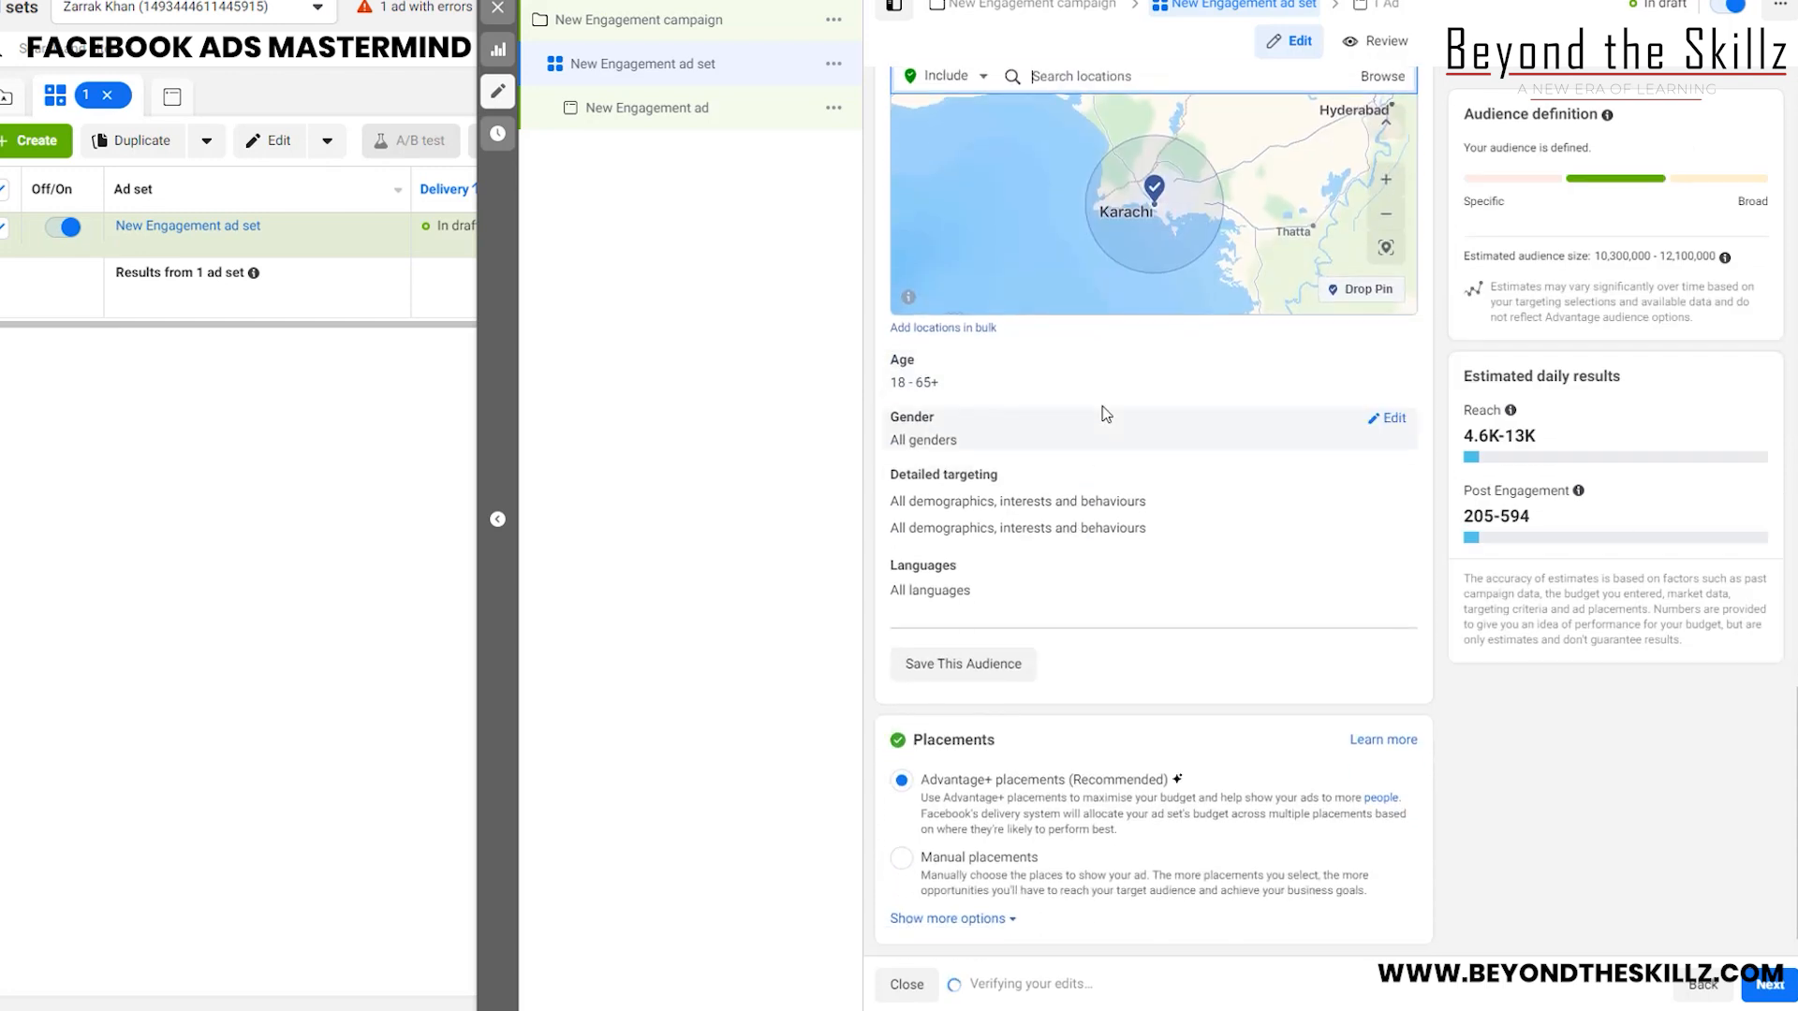
left_click(1386, 361)
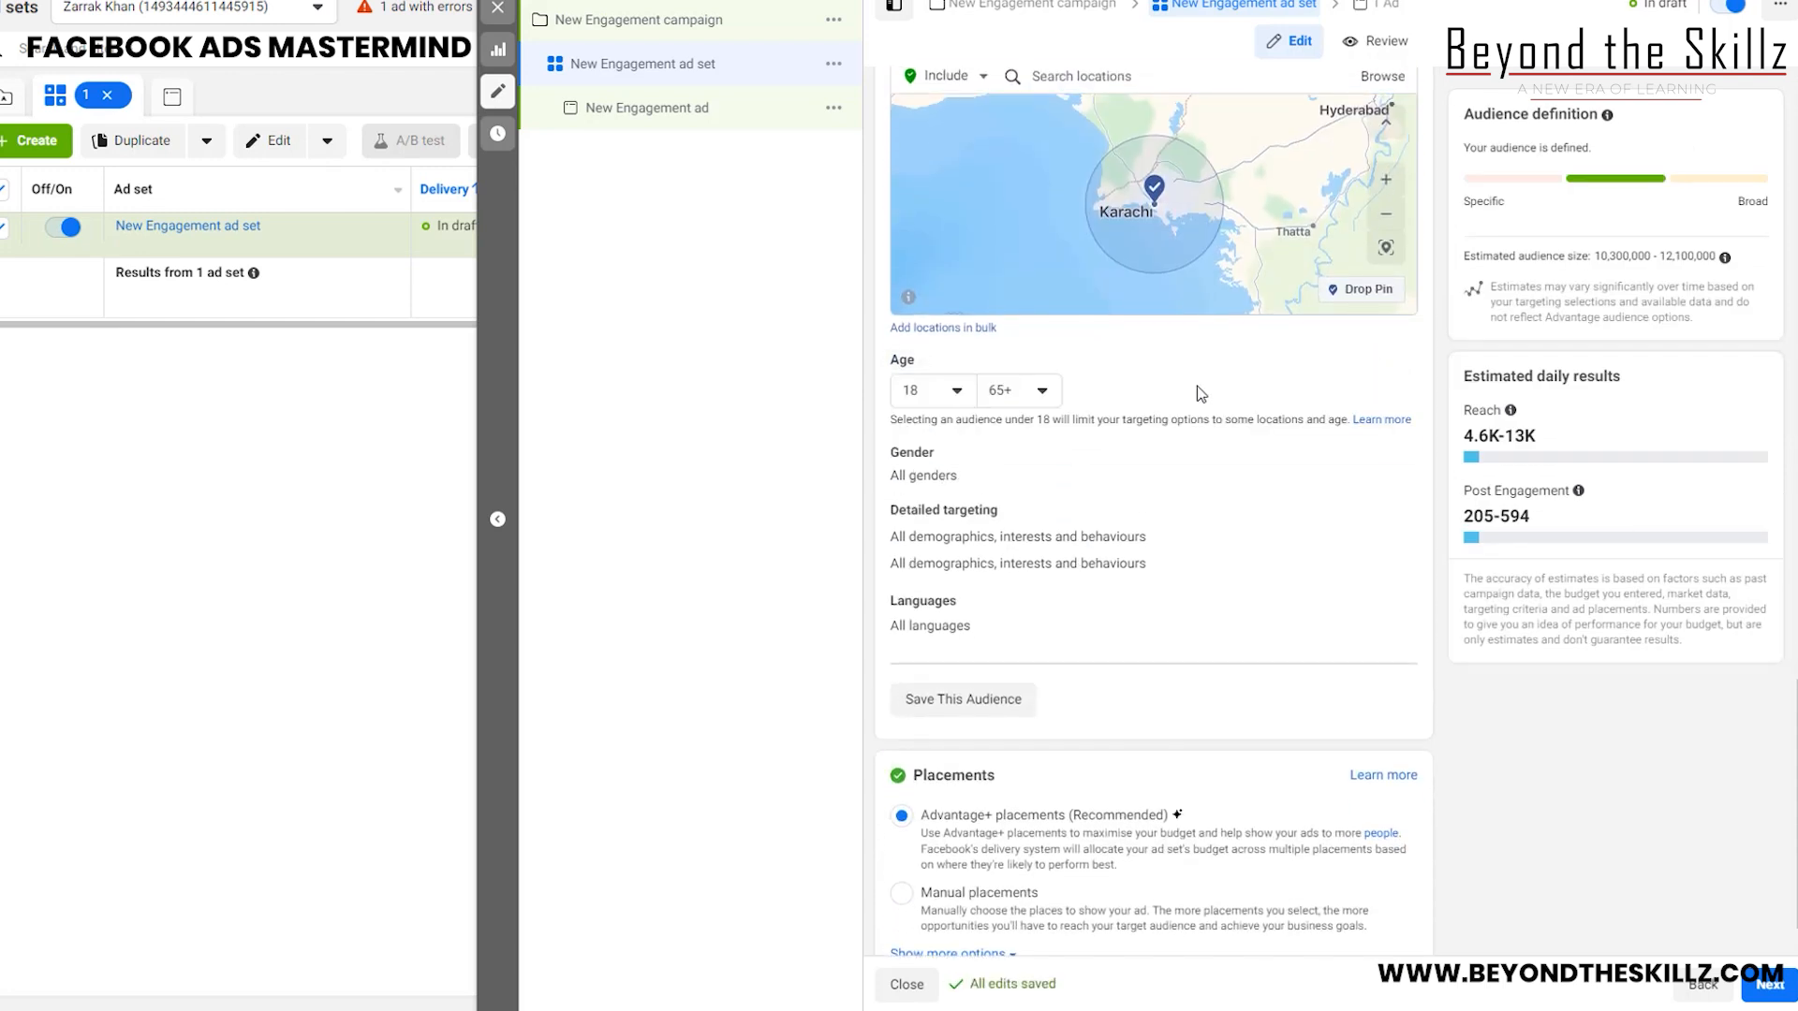
left_click(958, 393)
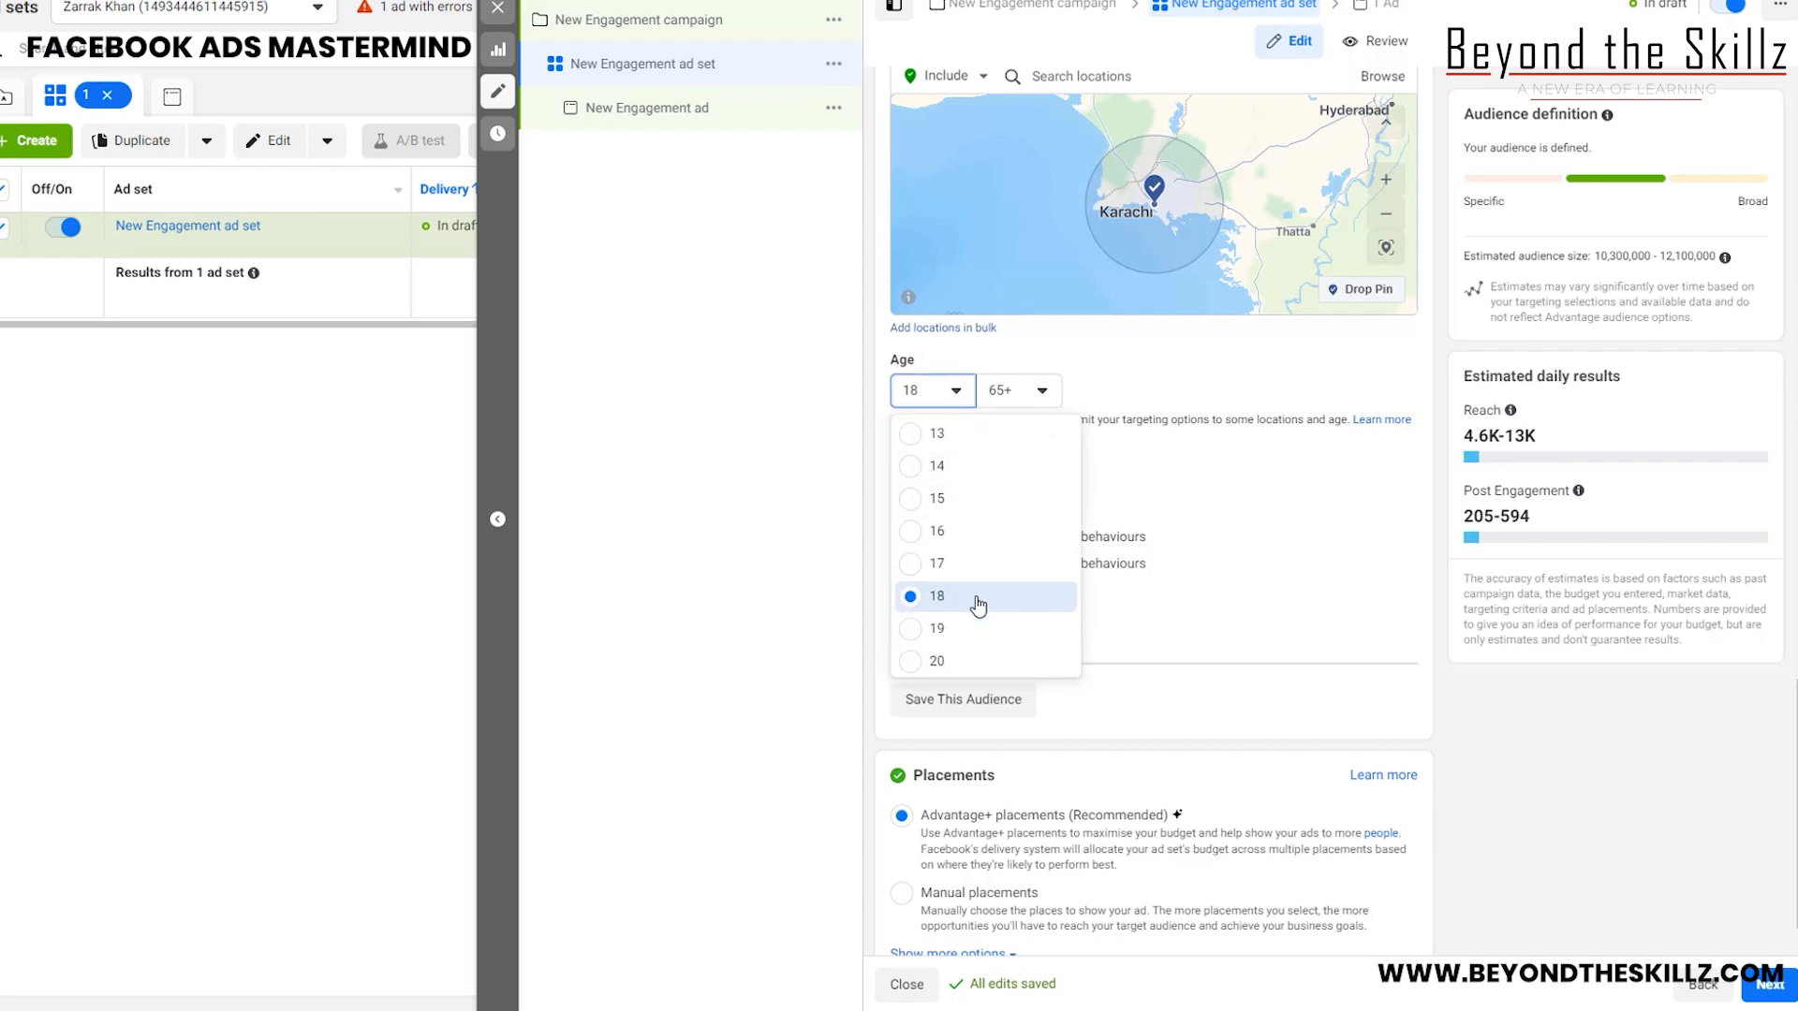
scroll(977, 604, "down", 4)
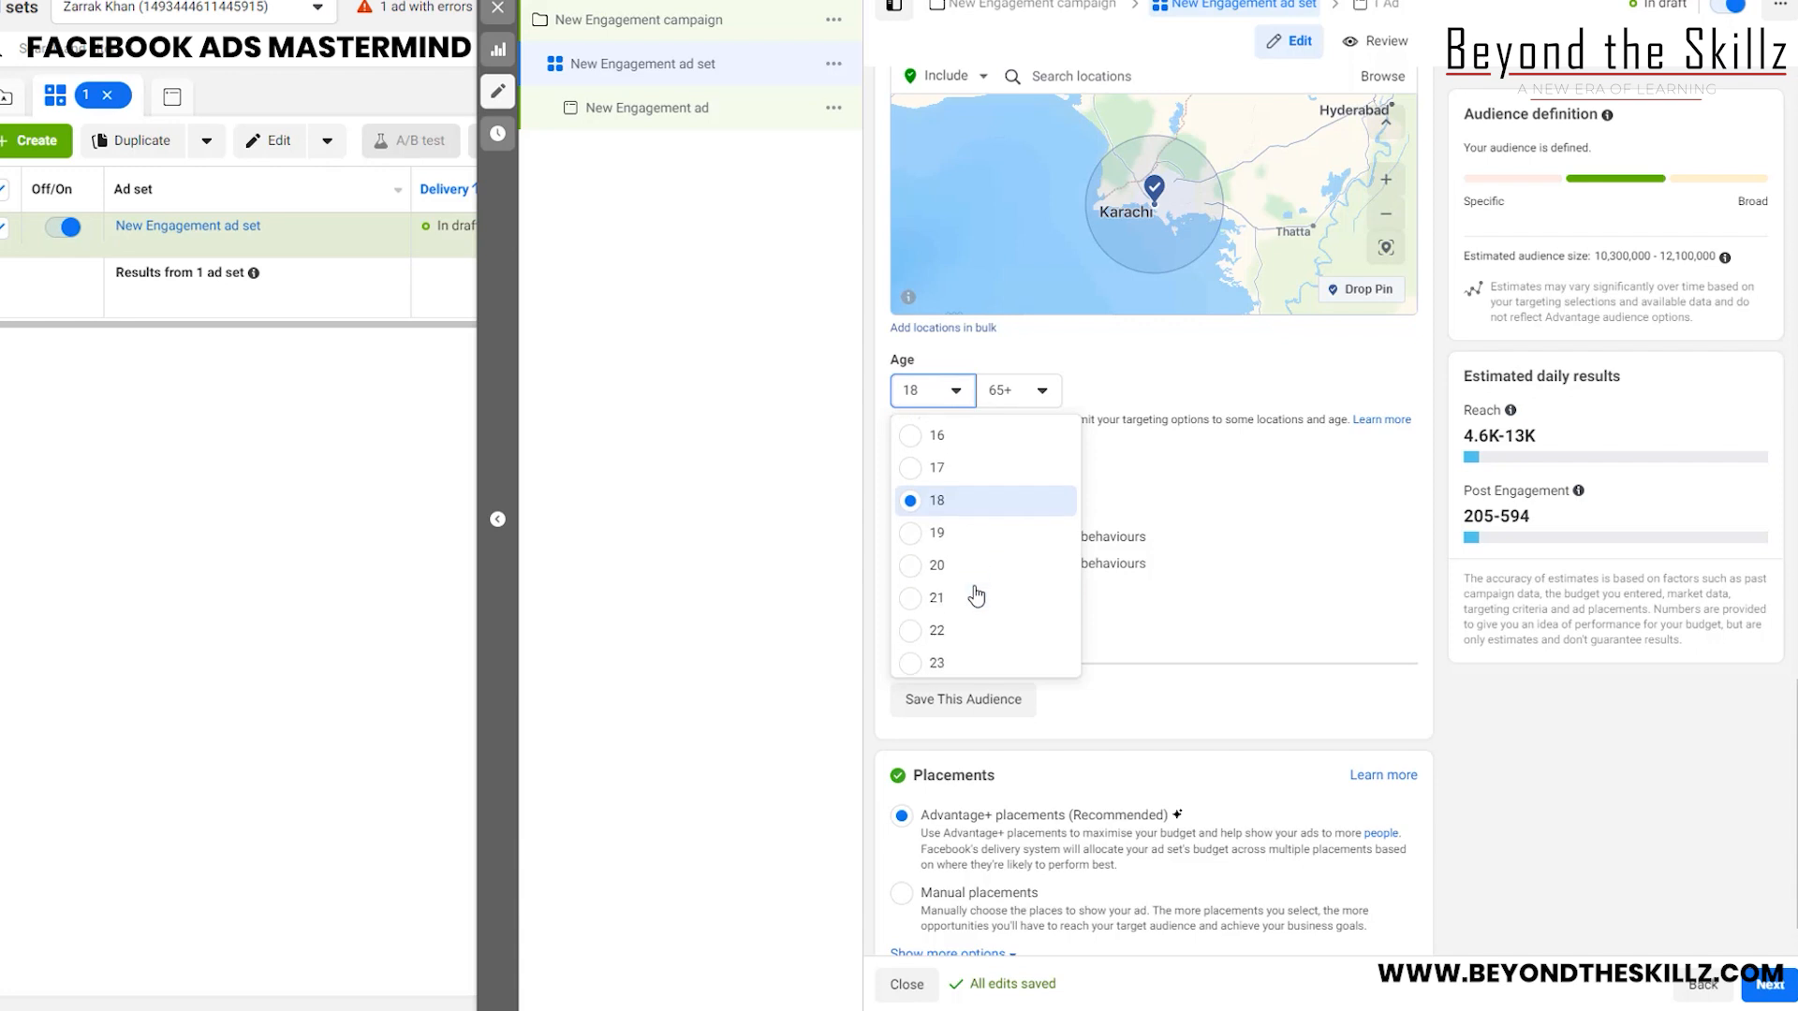
scroll(1064, 689, "up", 7)
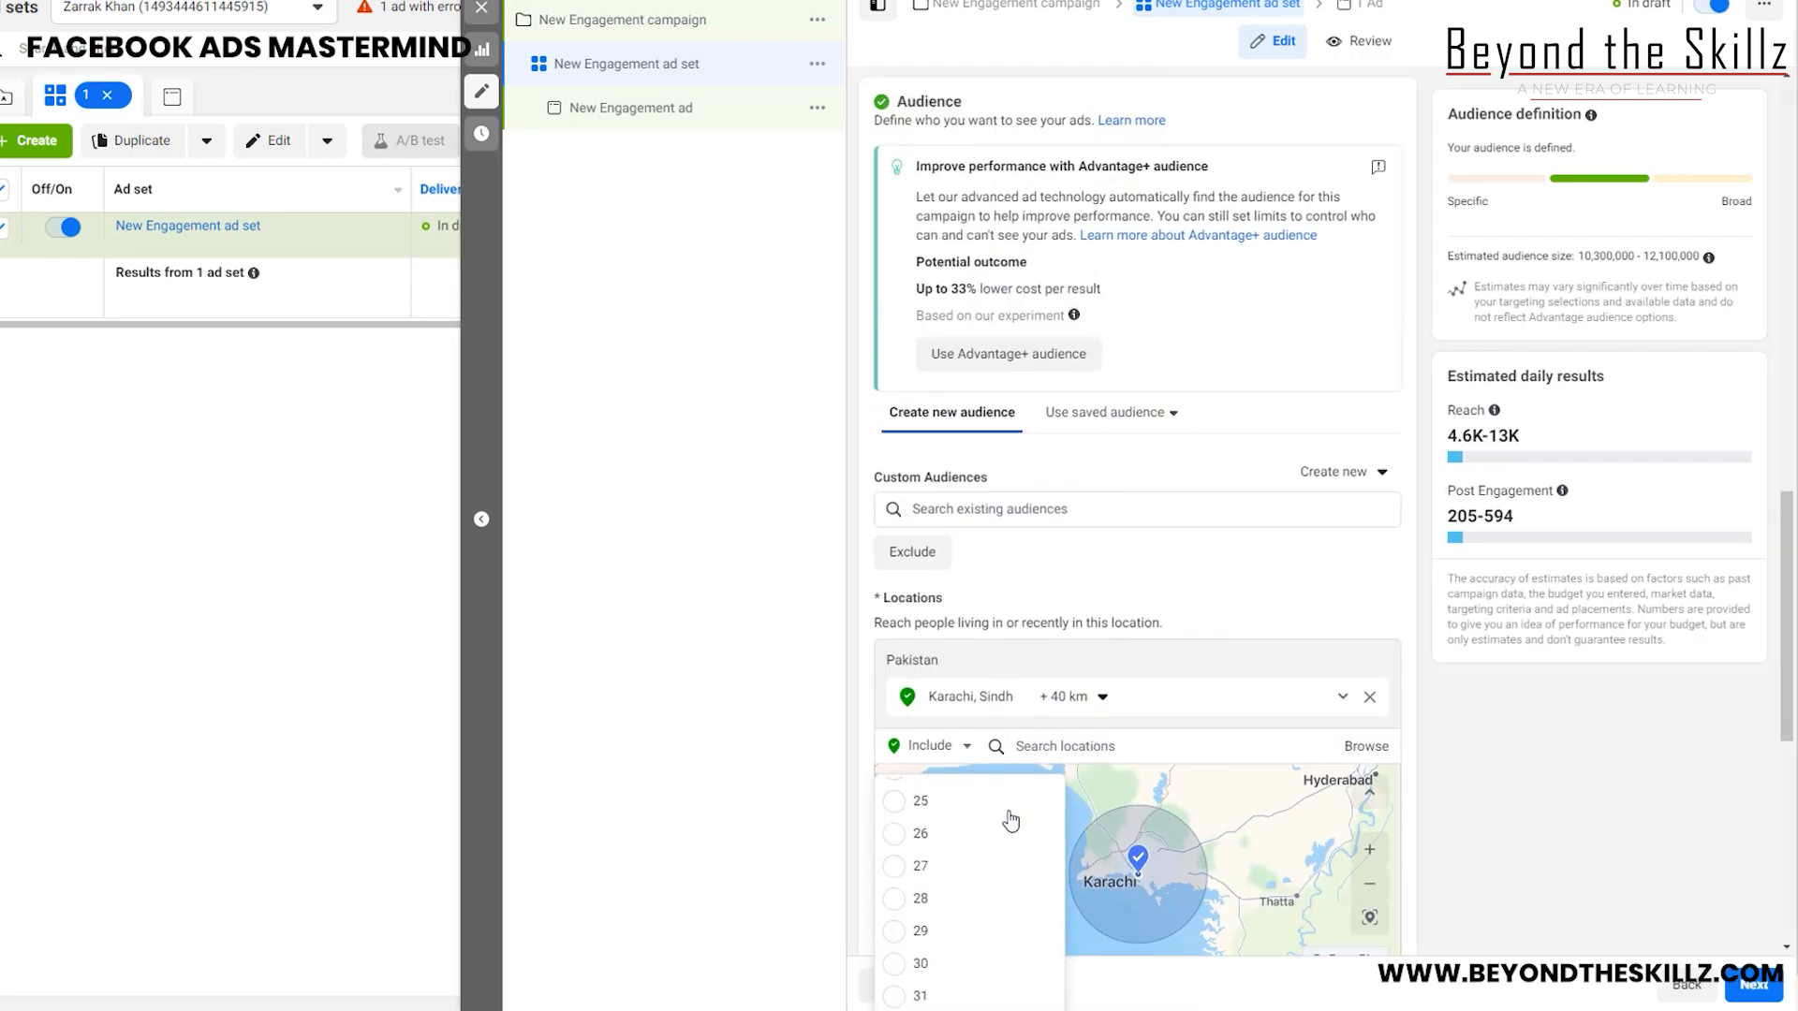
scroll(991, 888, "up", 4)
scroll(1256, 558, "down", 7)
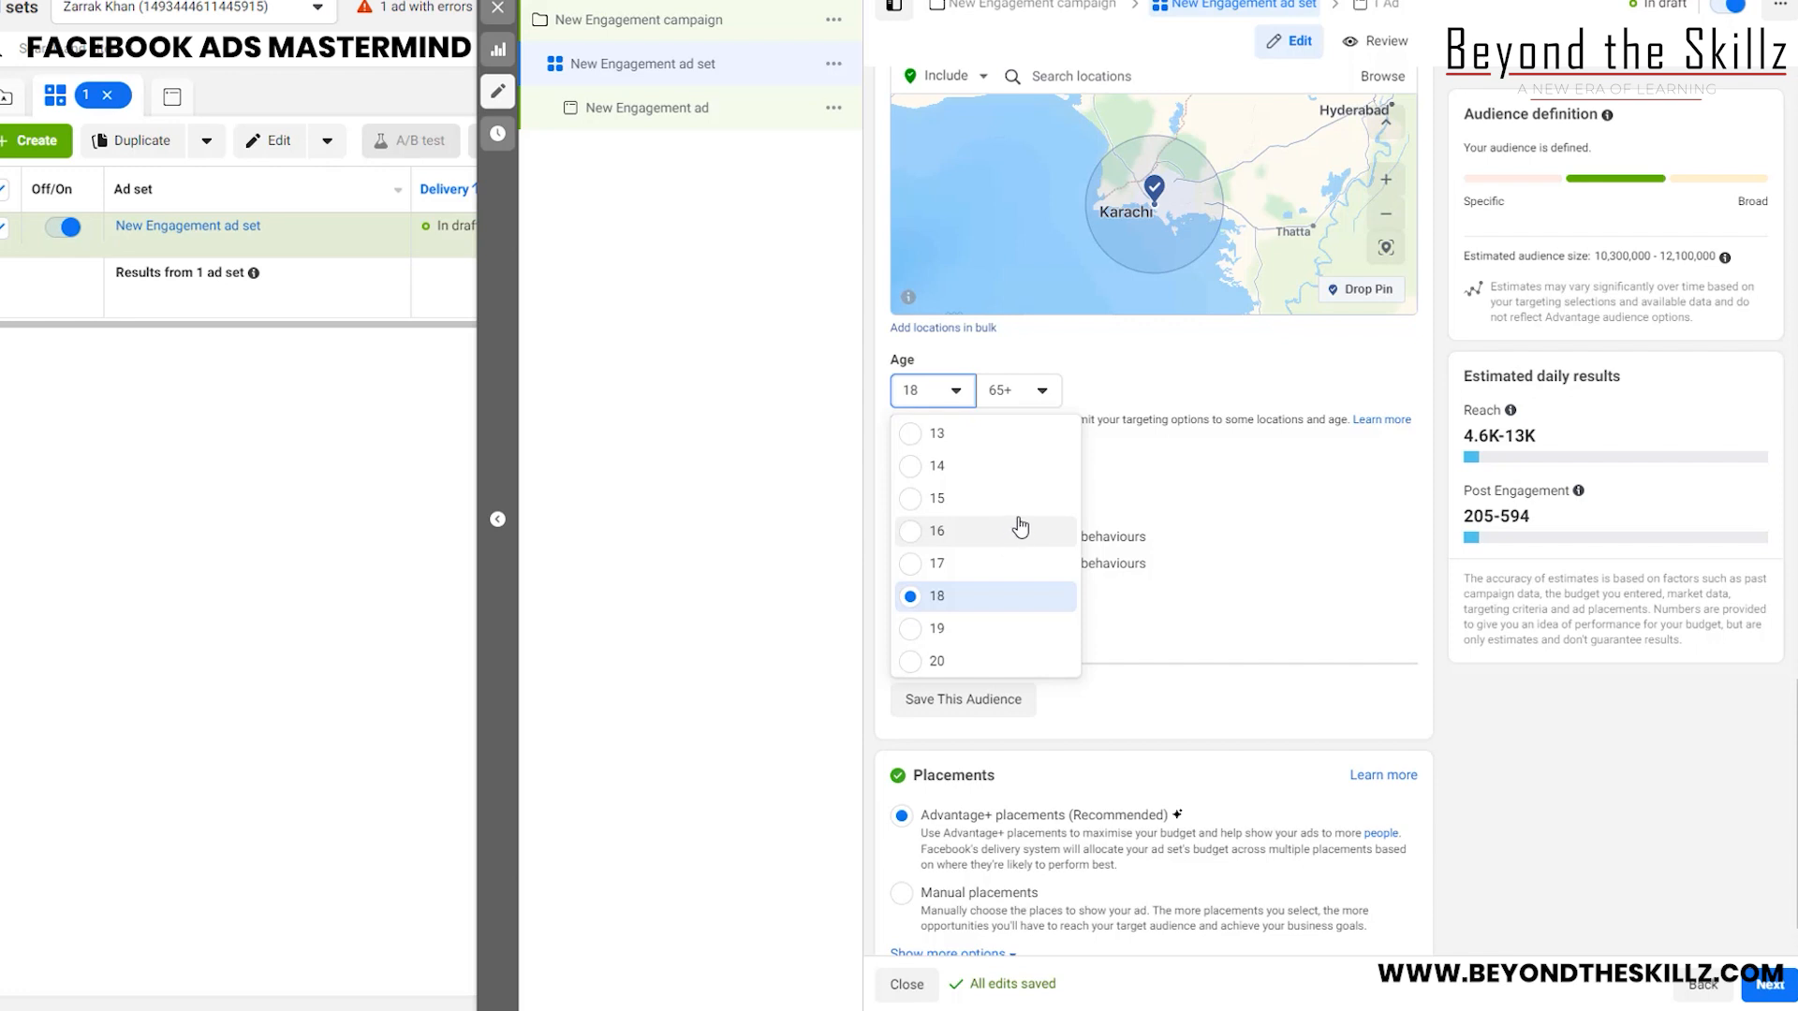
scroll(1020, 527, "down", 3)
scroll(1021, 527, "up", 3)
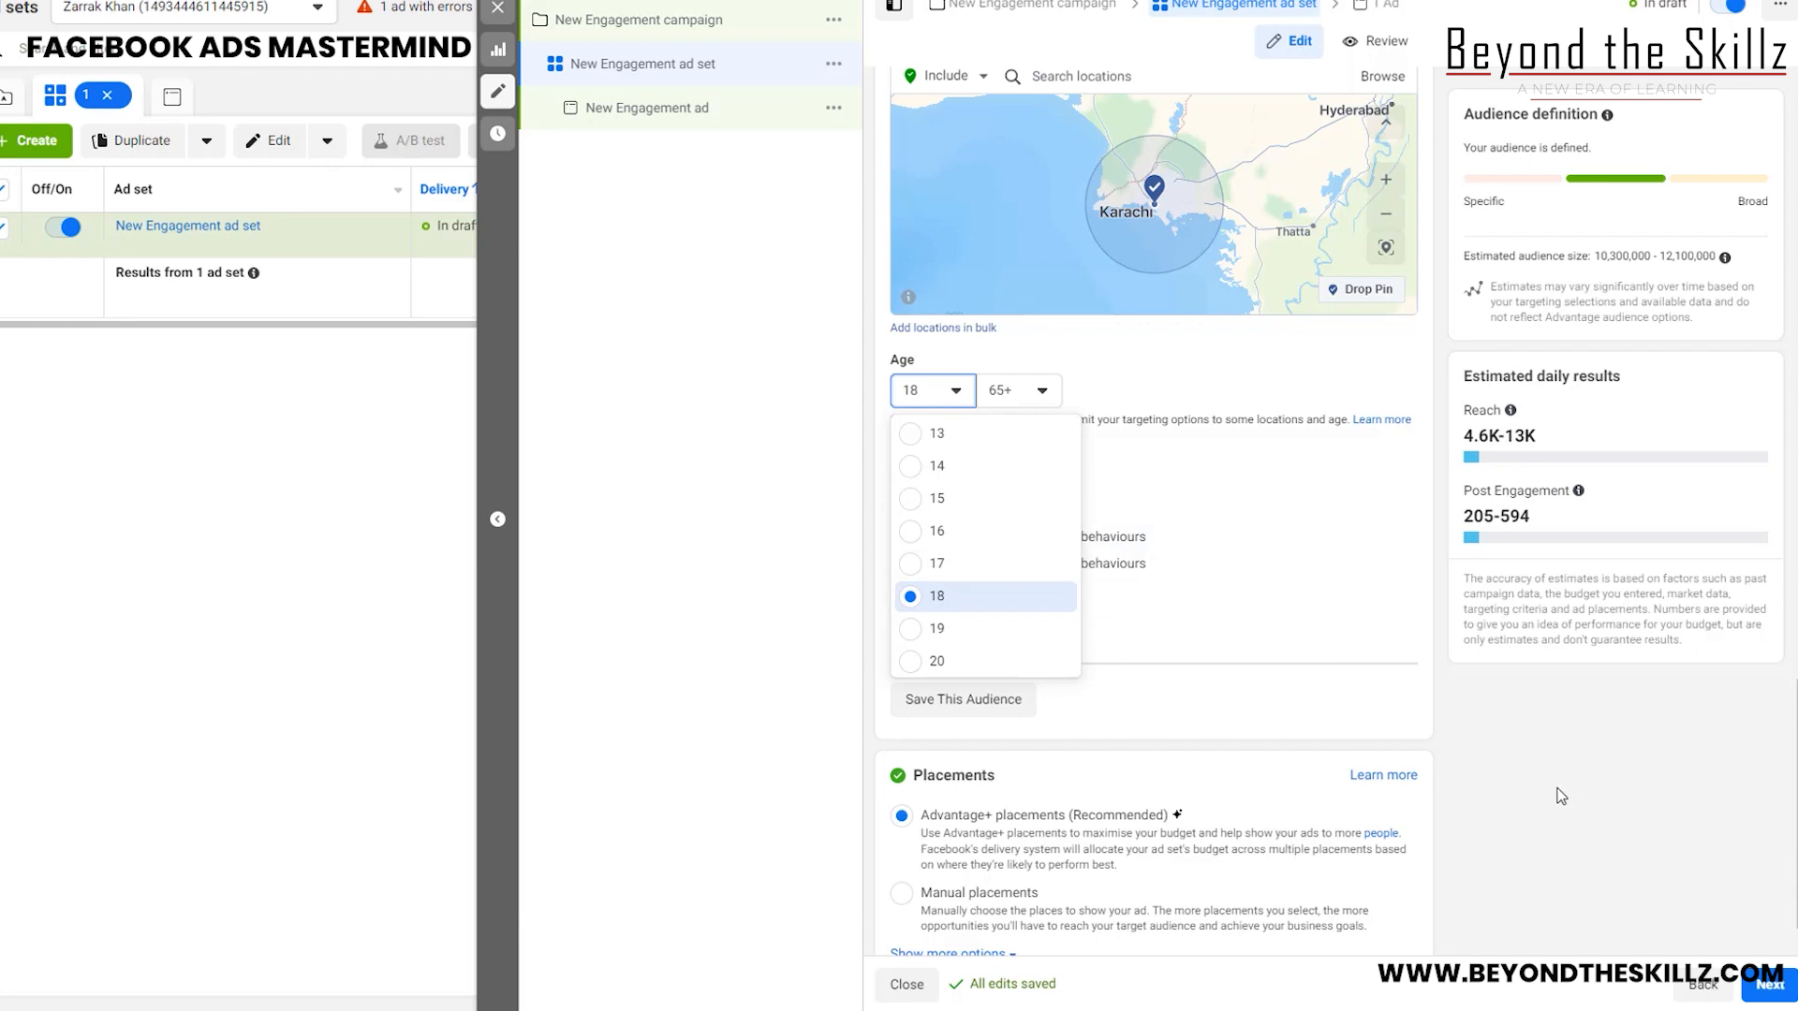
scroll(1561, 795, "up", 3)
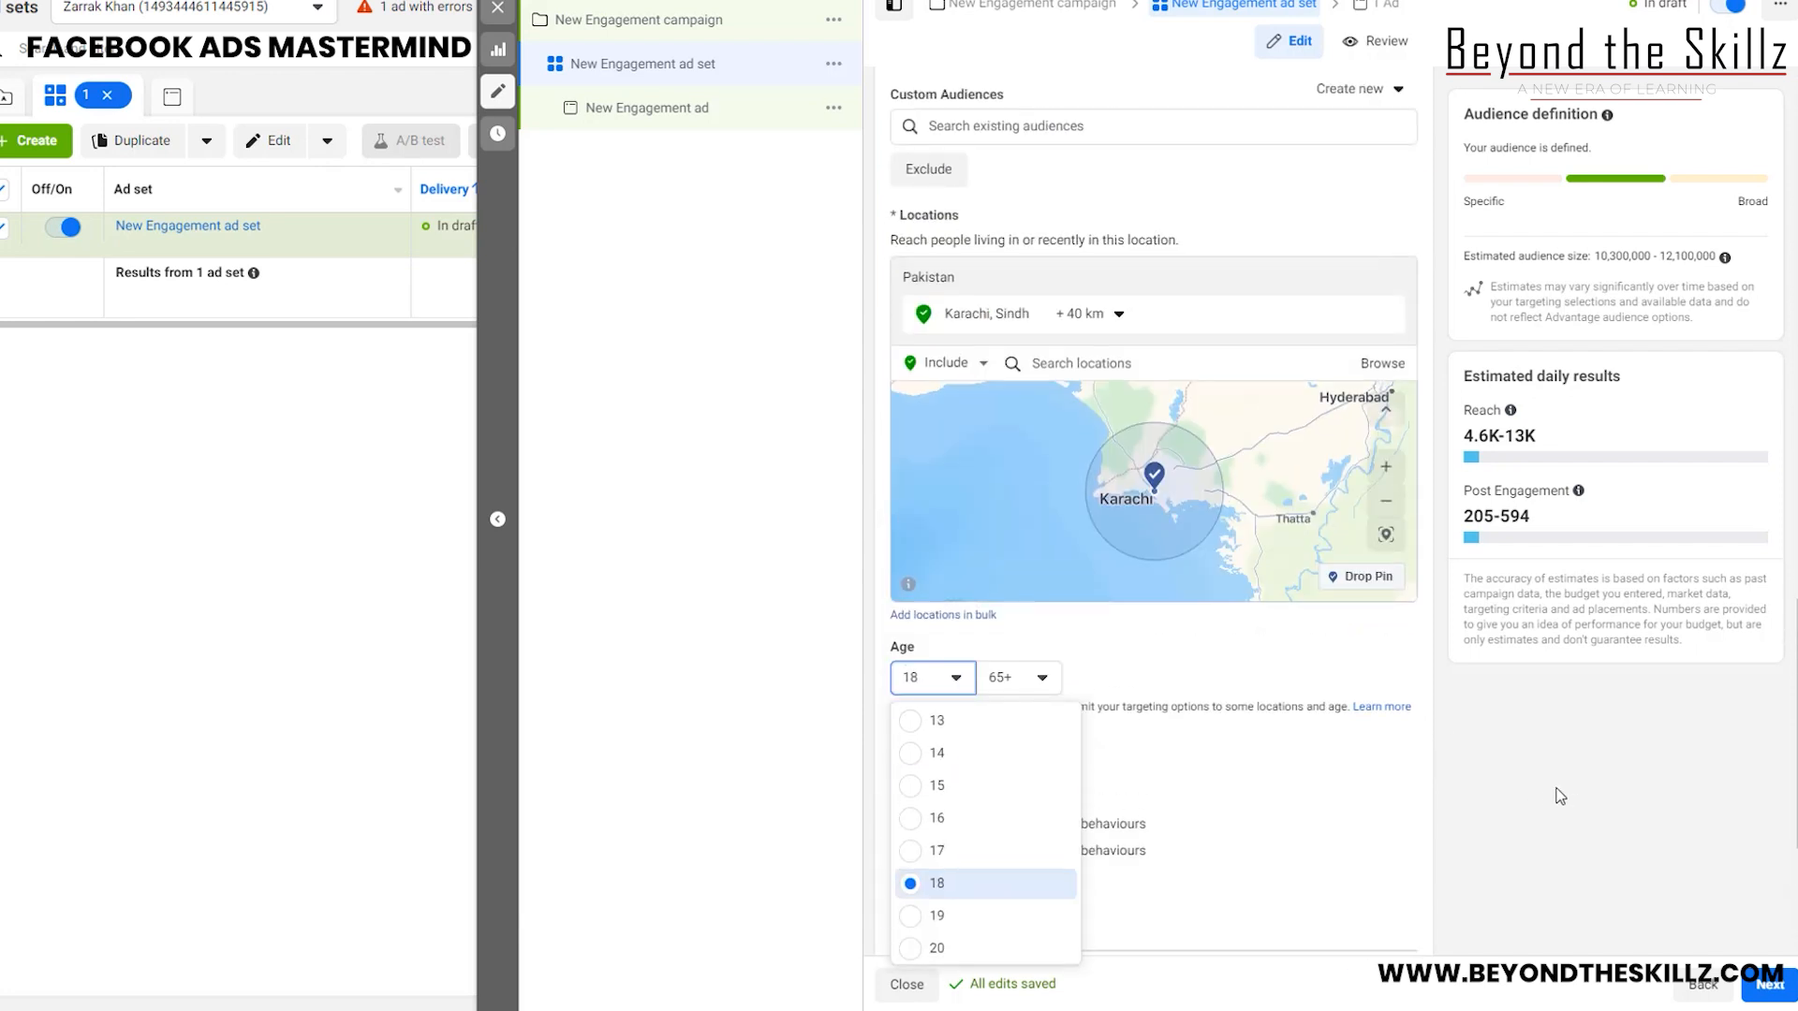
scroll(1559, 796, "down", 3)
left_click(1558, 794)
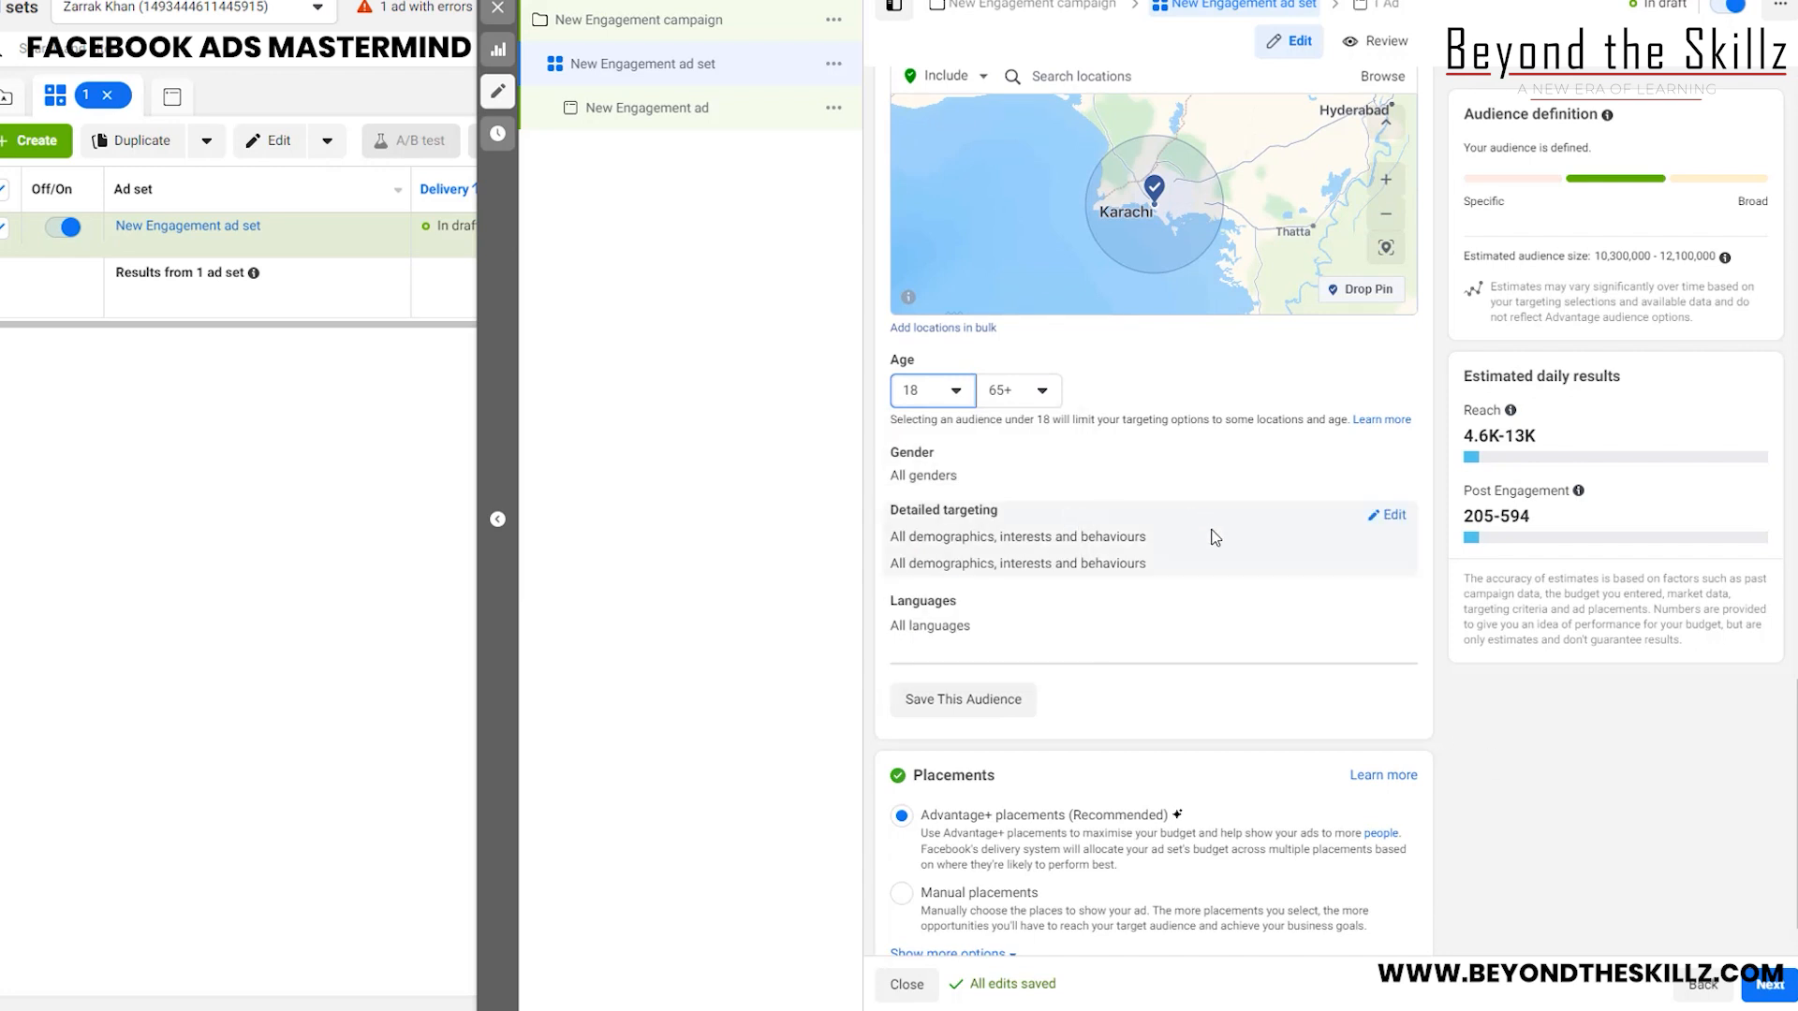
Set the audience's minimum age to 21.
left_click(955, 403)
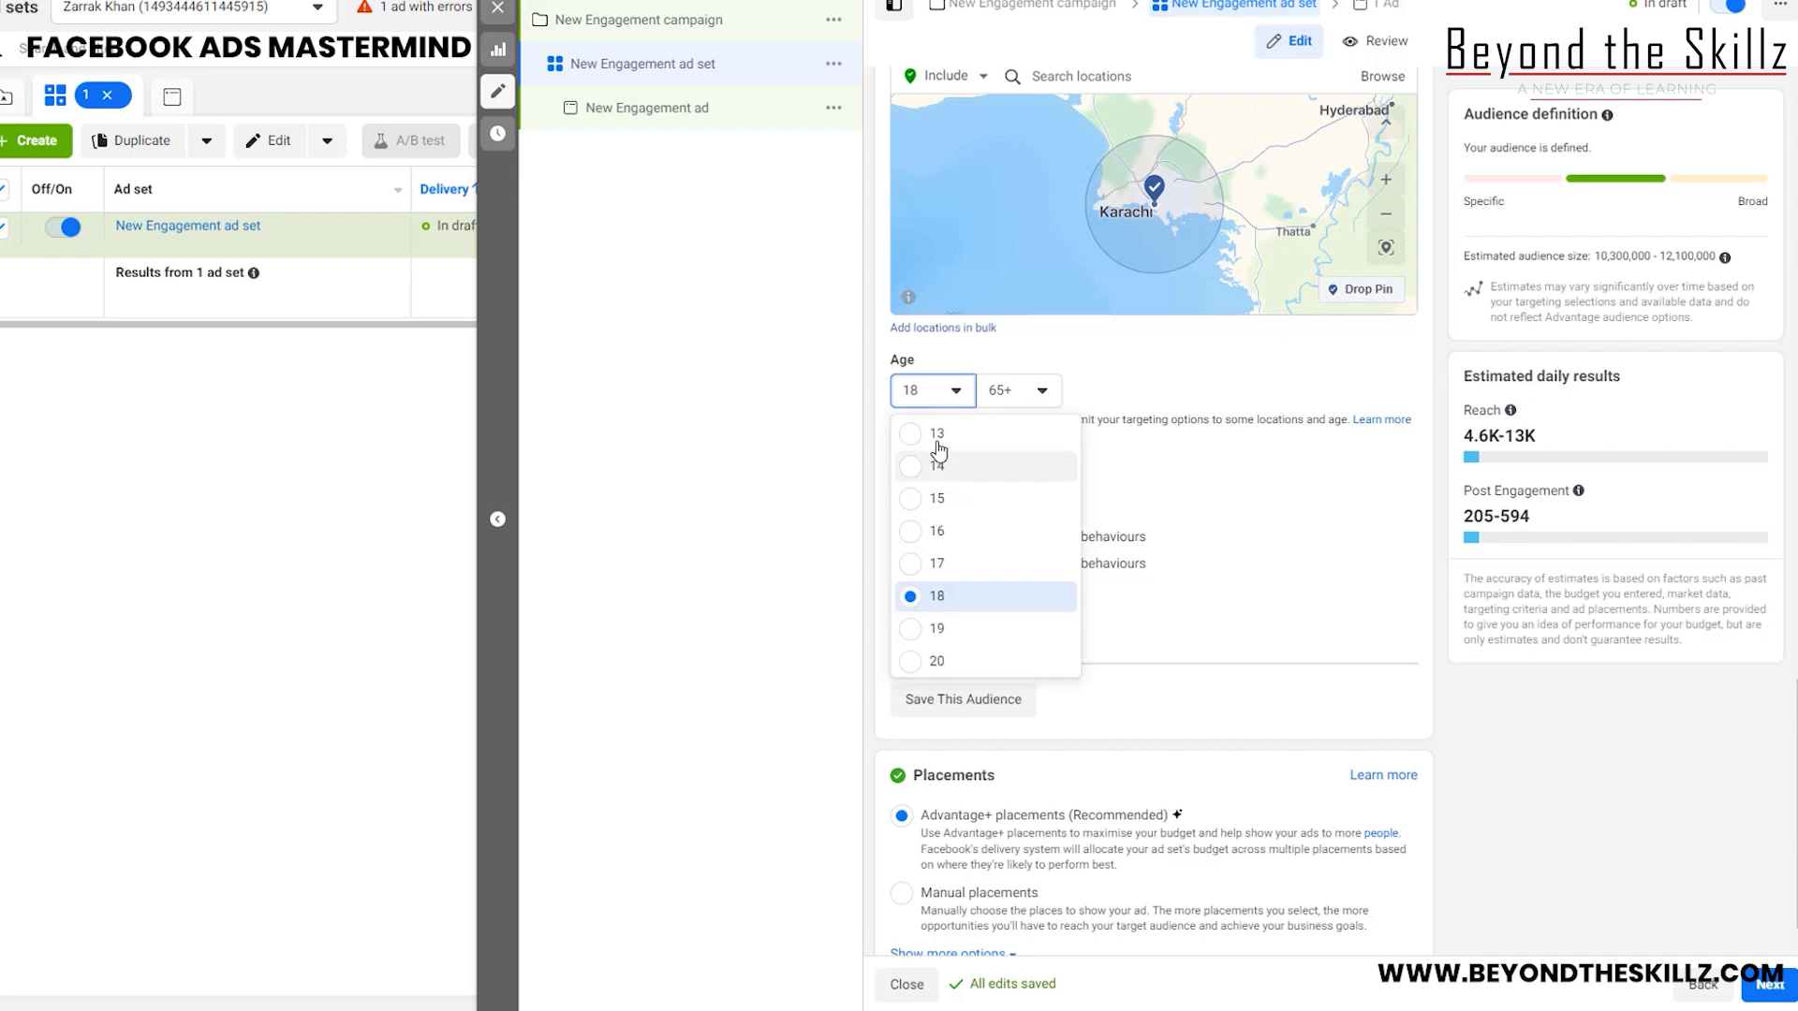
scroll(986, 533, "down", 3)
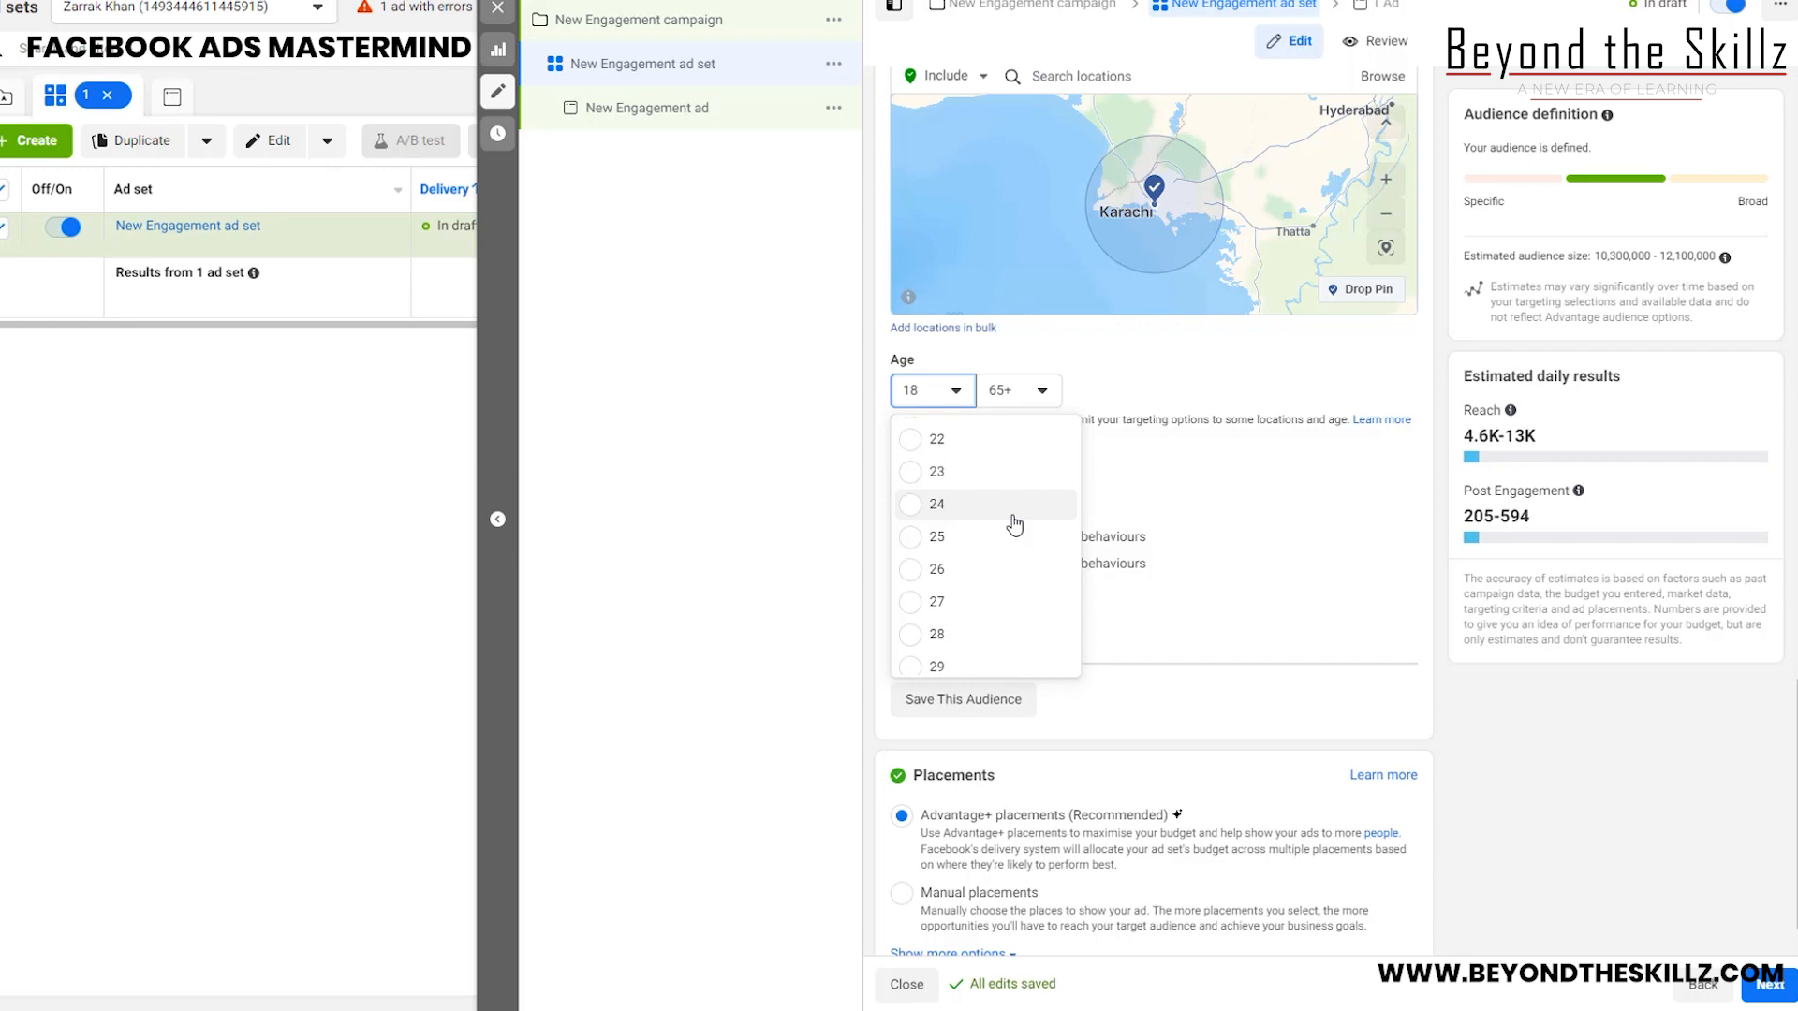
scroll(985, 526, "down", 1)
scroll(984, 525, "up", 4)
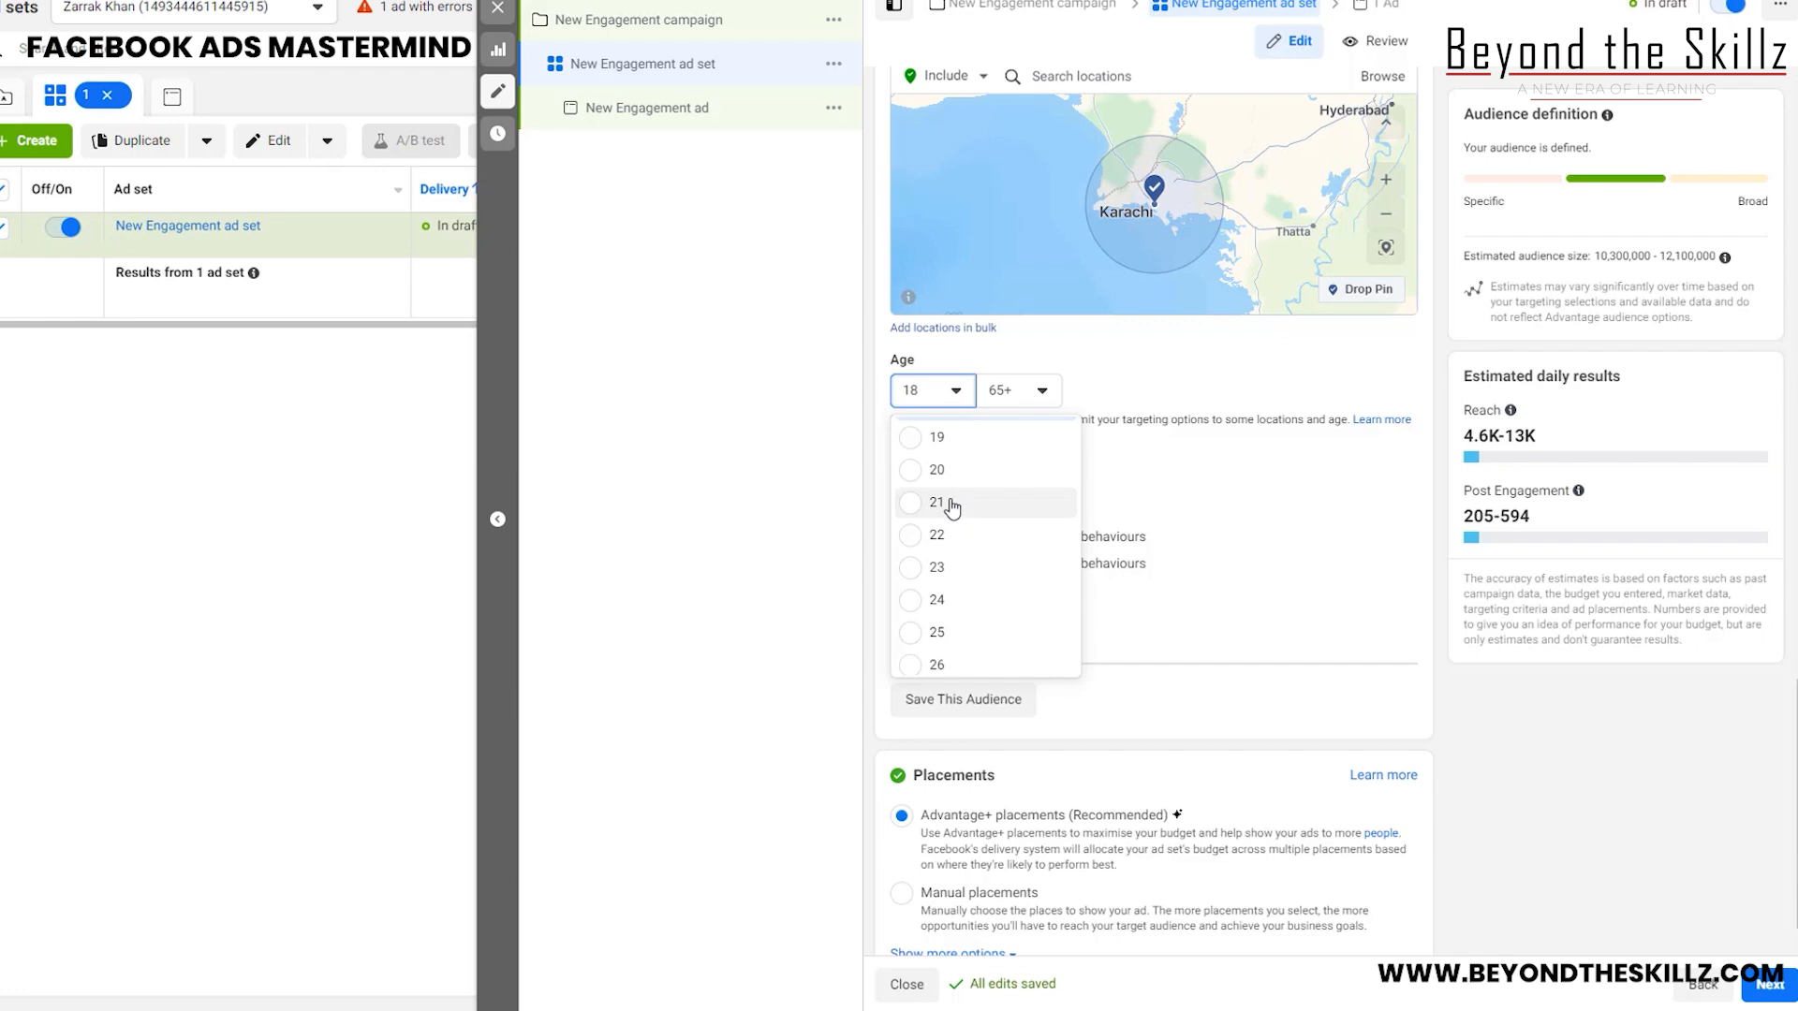
left_click(949, 504)
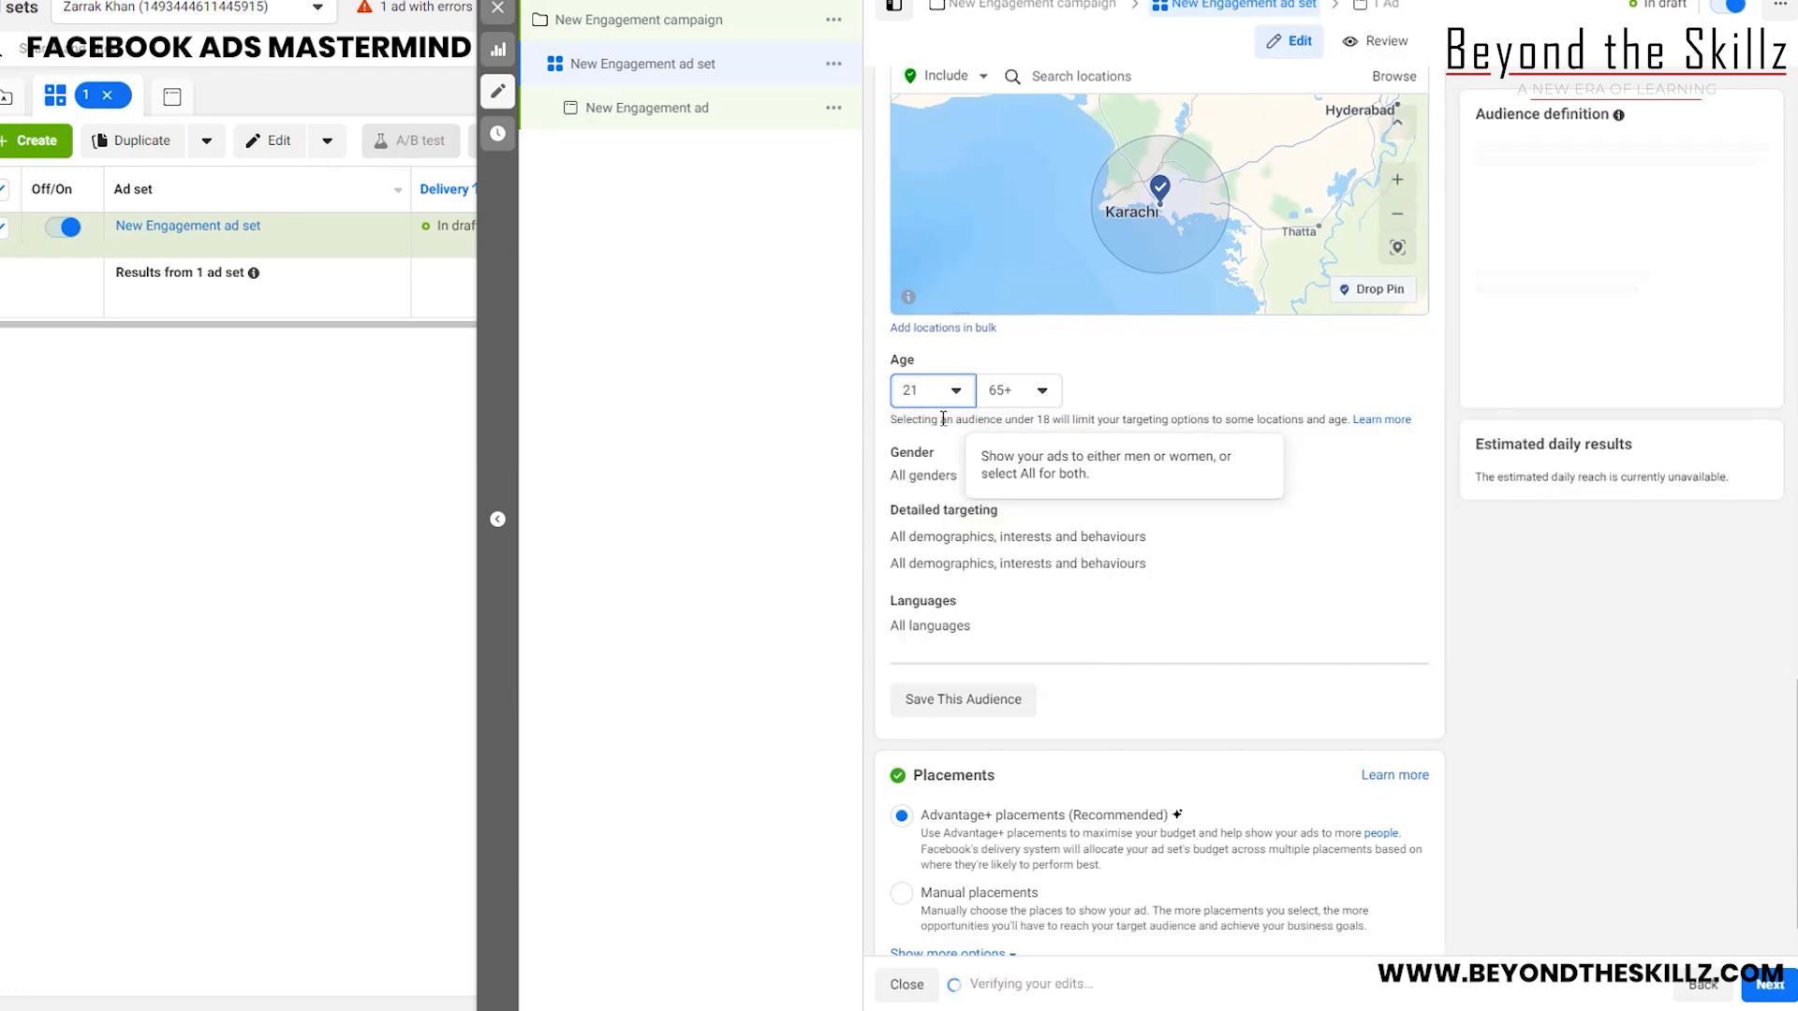
Set the audience's maximum age to 41.
left_click(1038, 397)
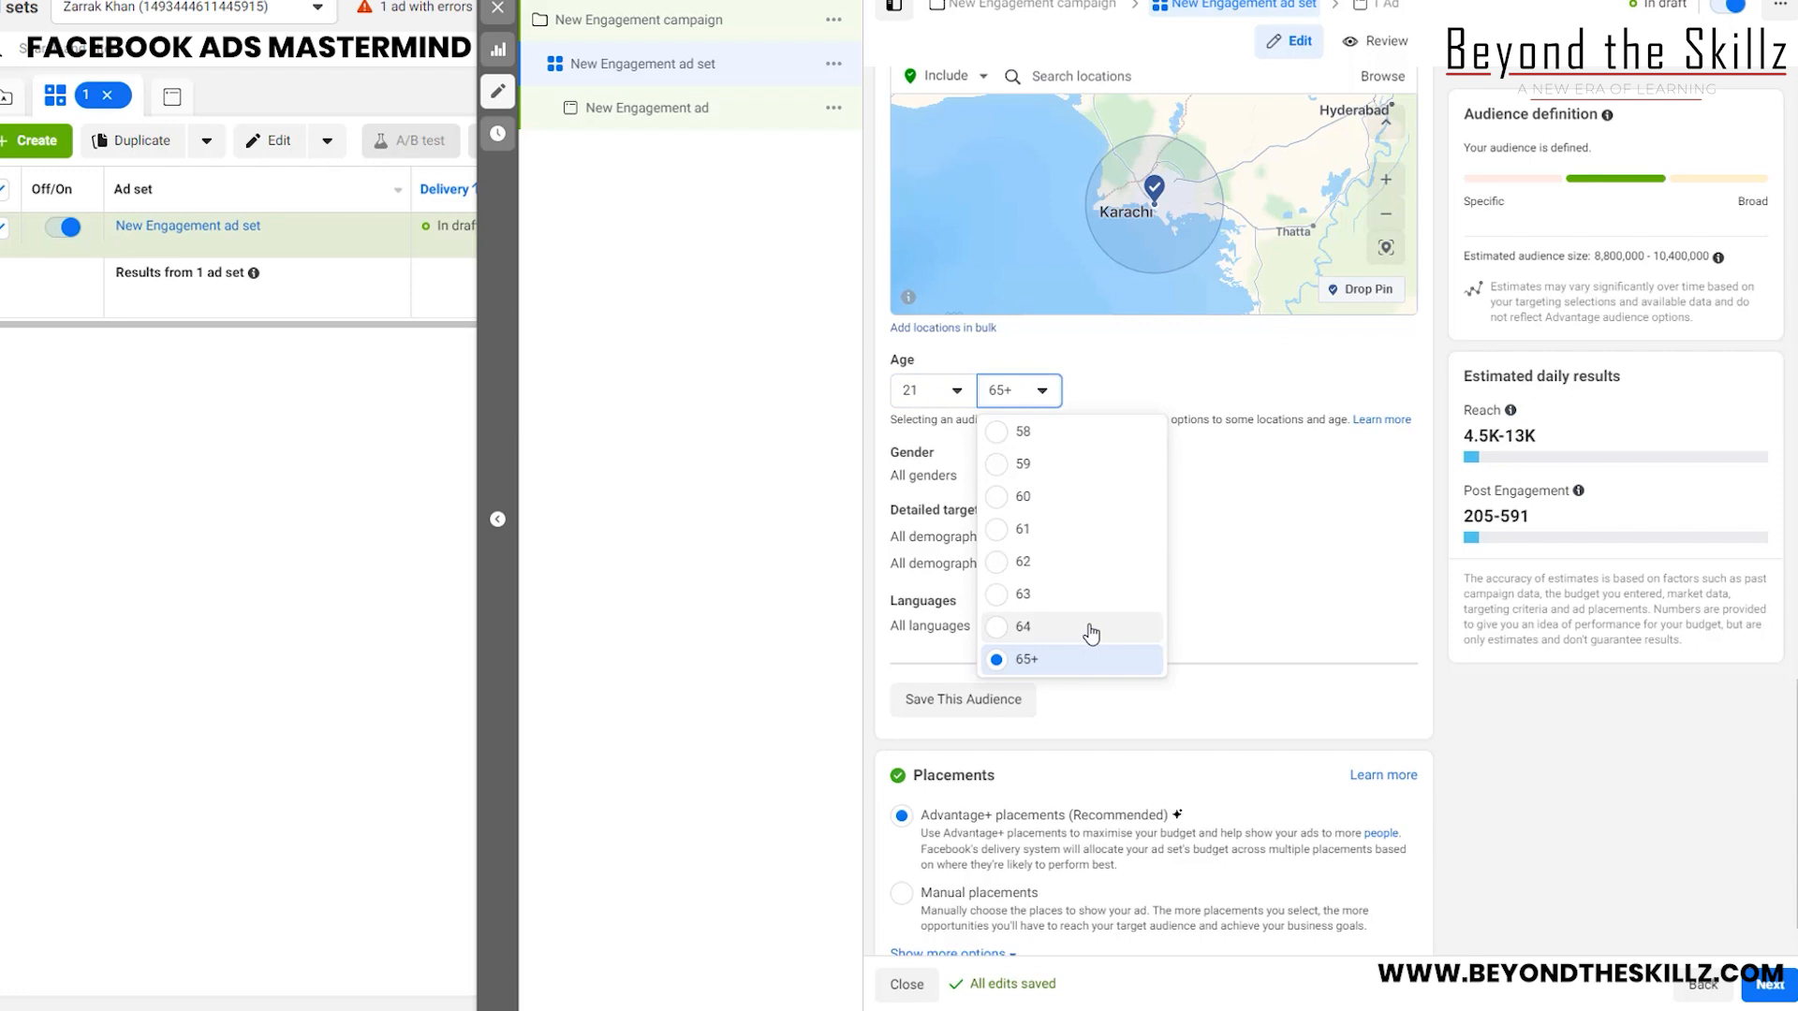
scroll(1071, 614, "up", 2)
scroll(1071, 614, "up", 5)
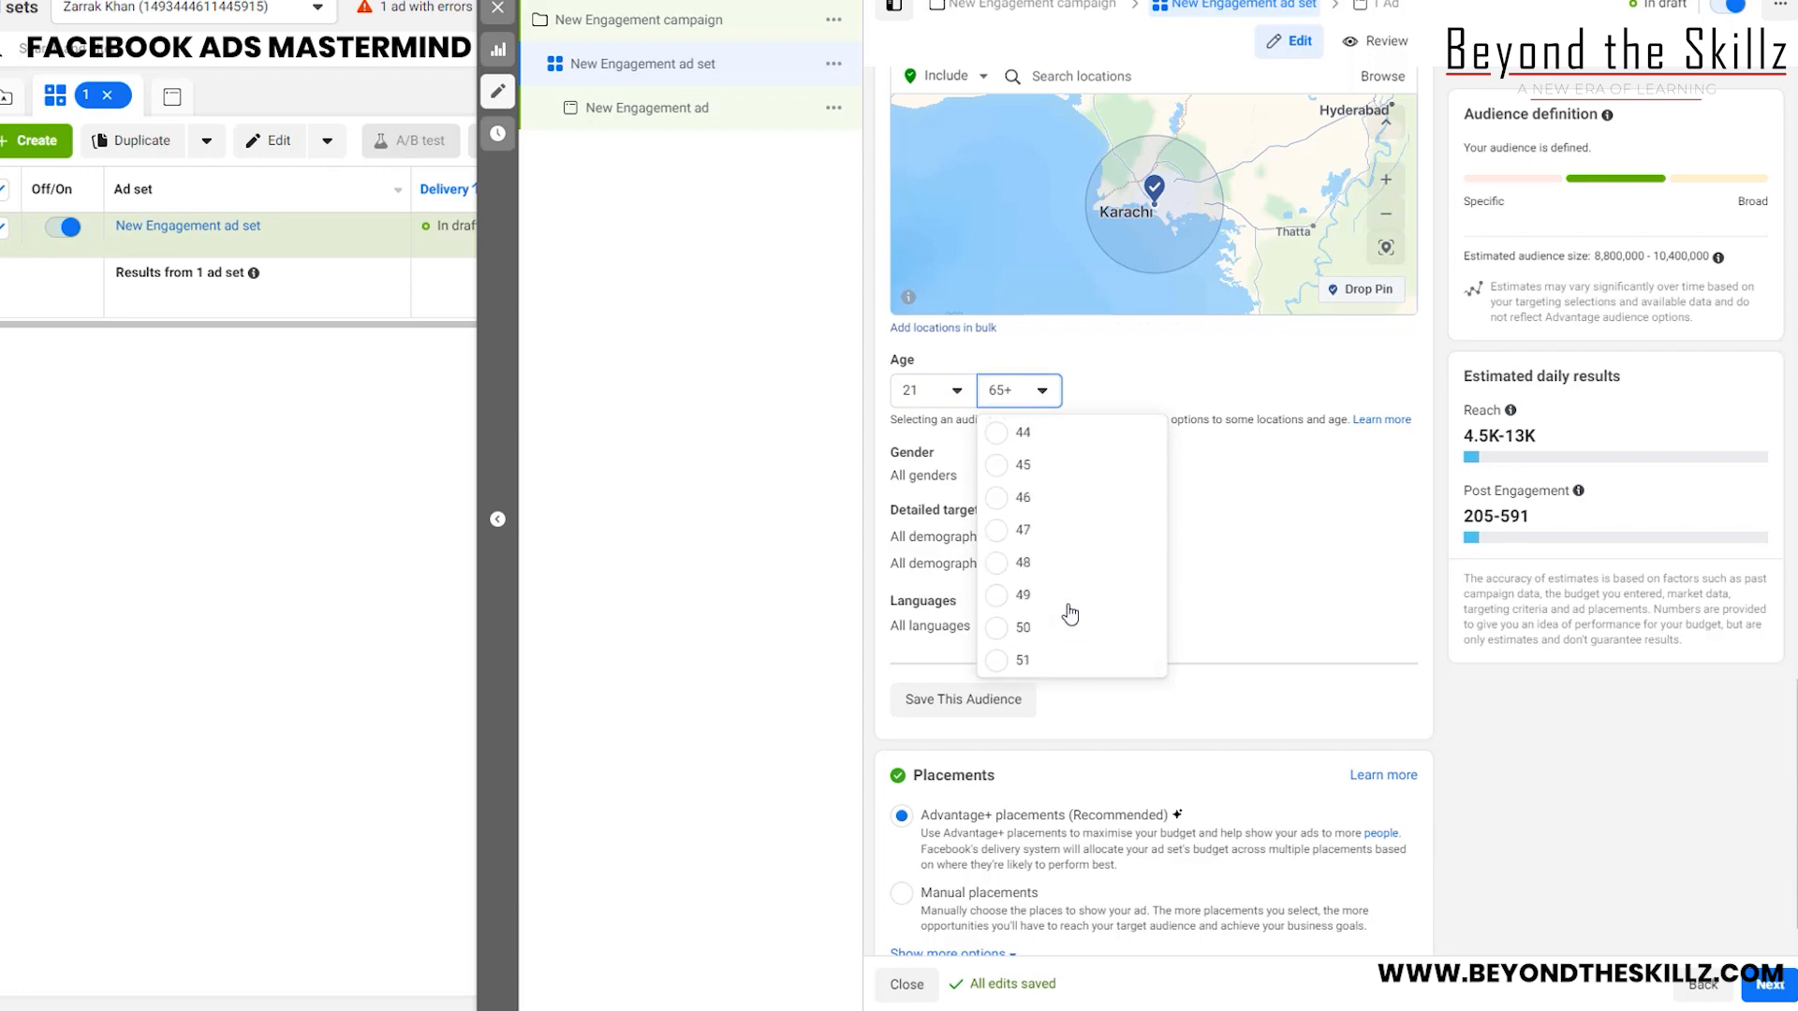
left_click(1059, 554)
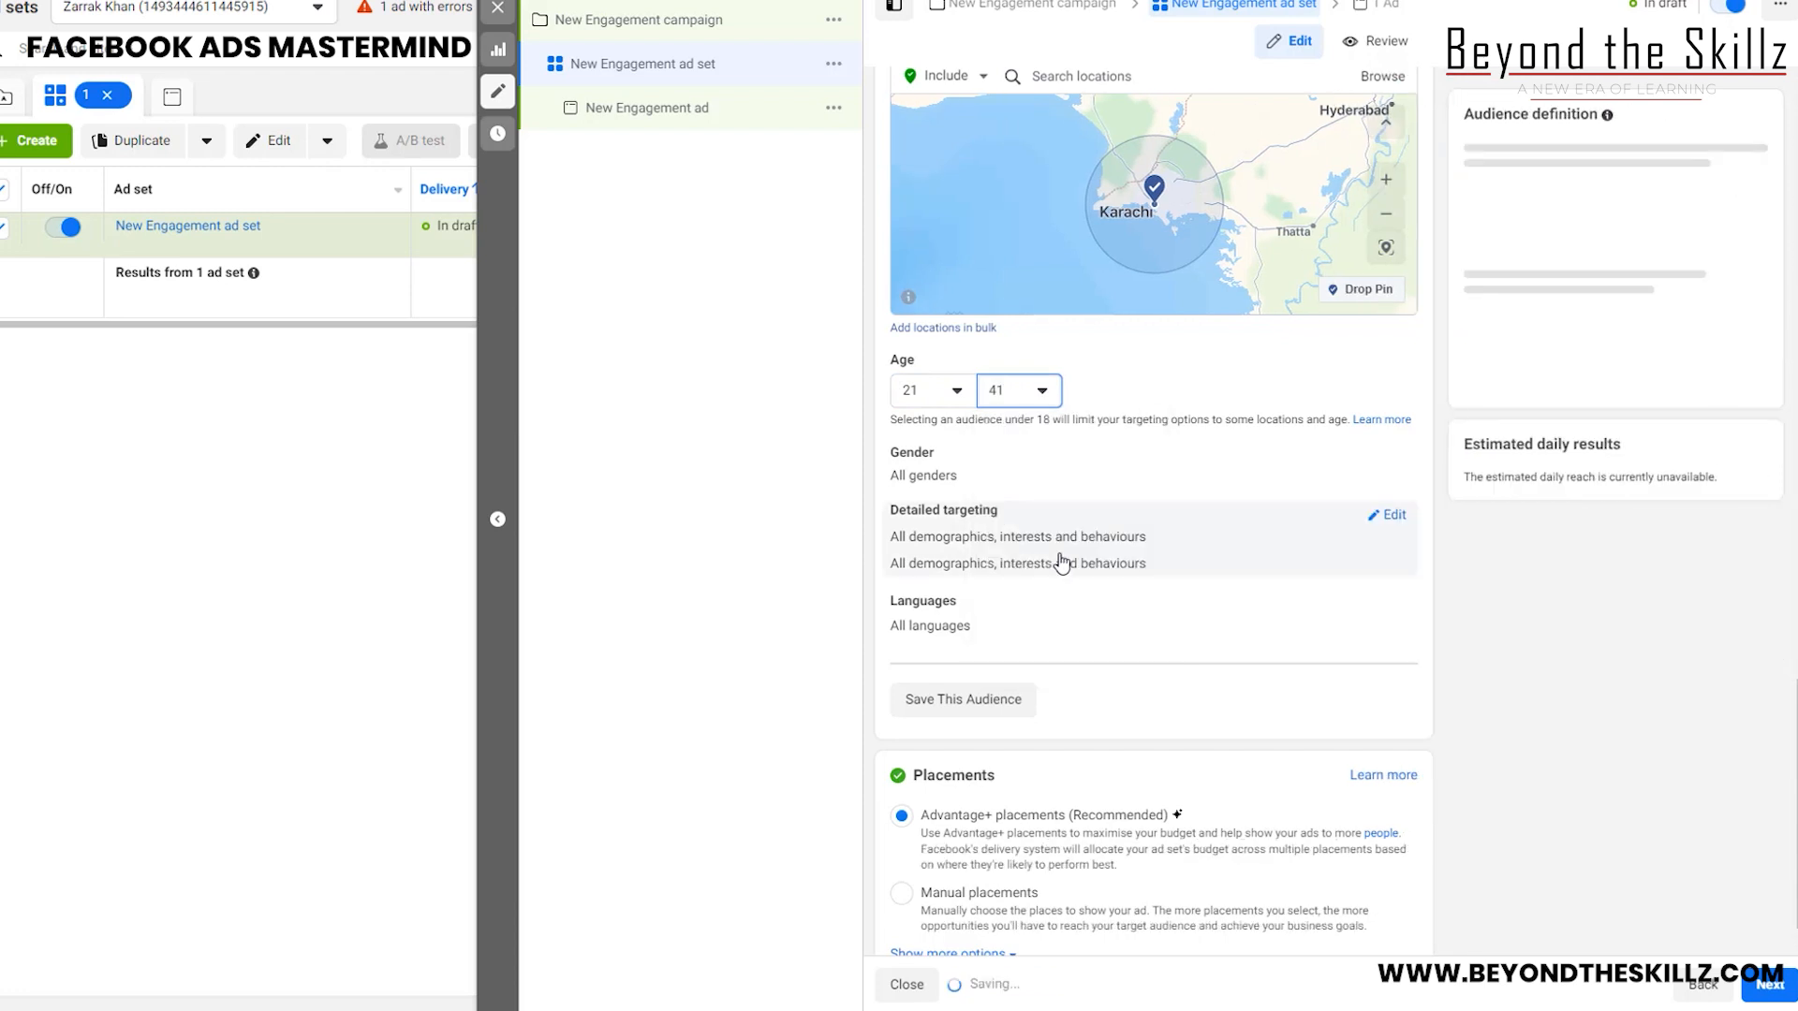
scroll(1055, 496, "up", 2)
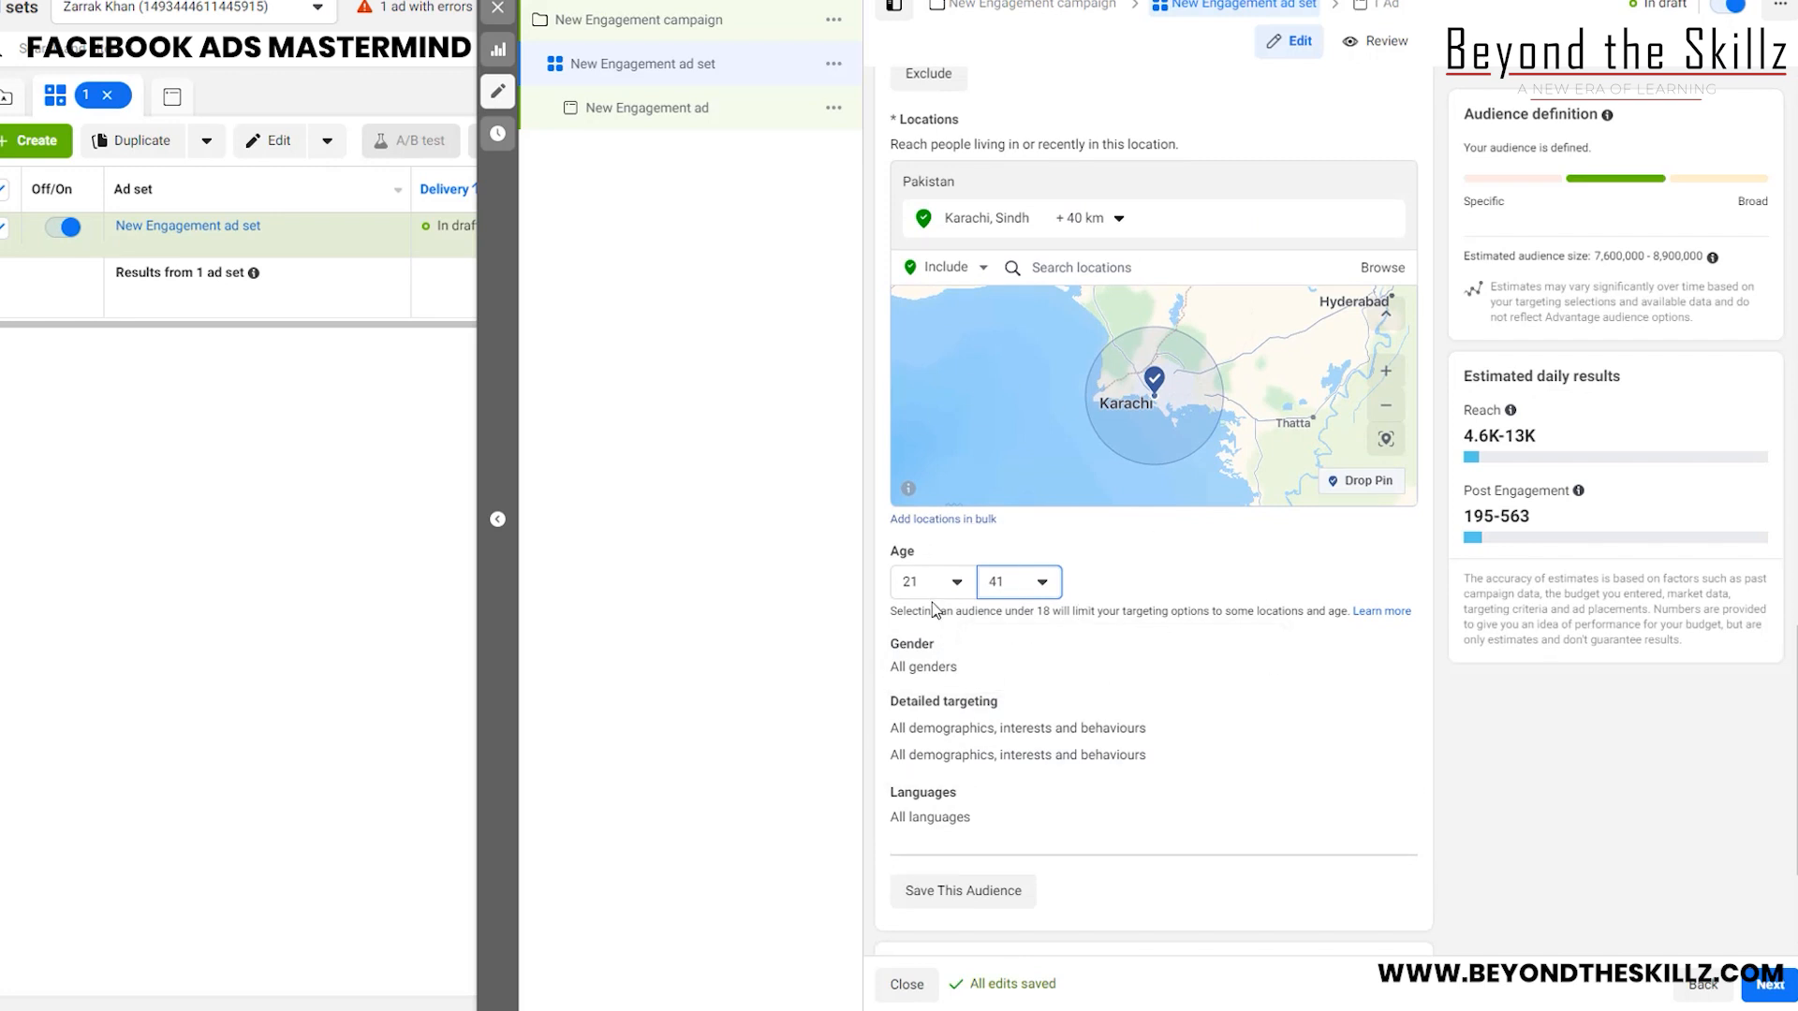
scroll(1036, 672, "down", 2)
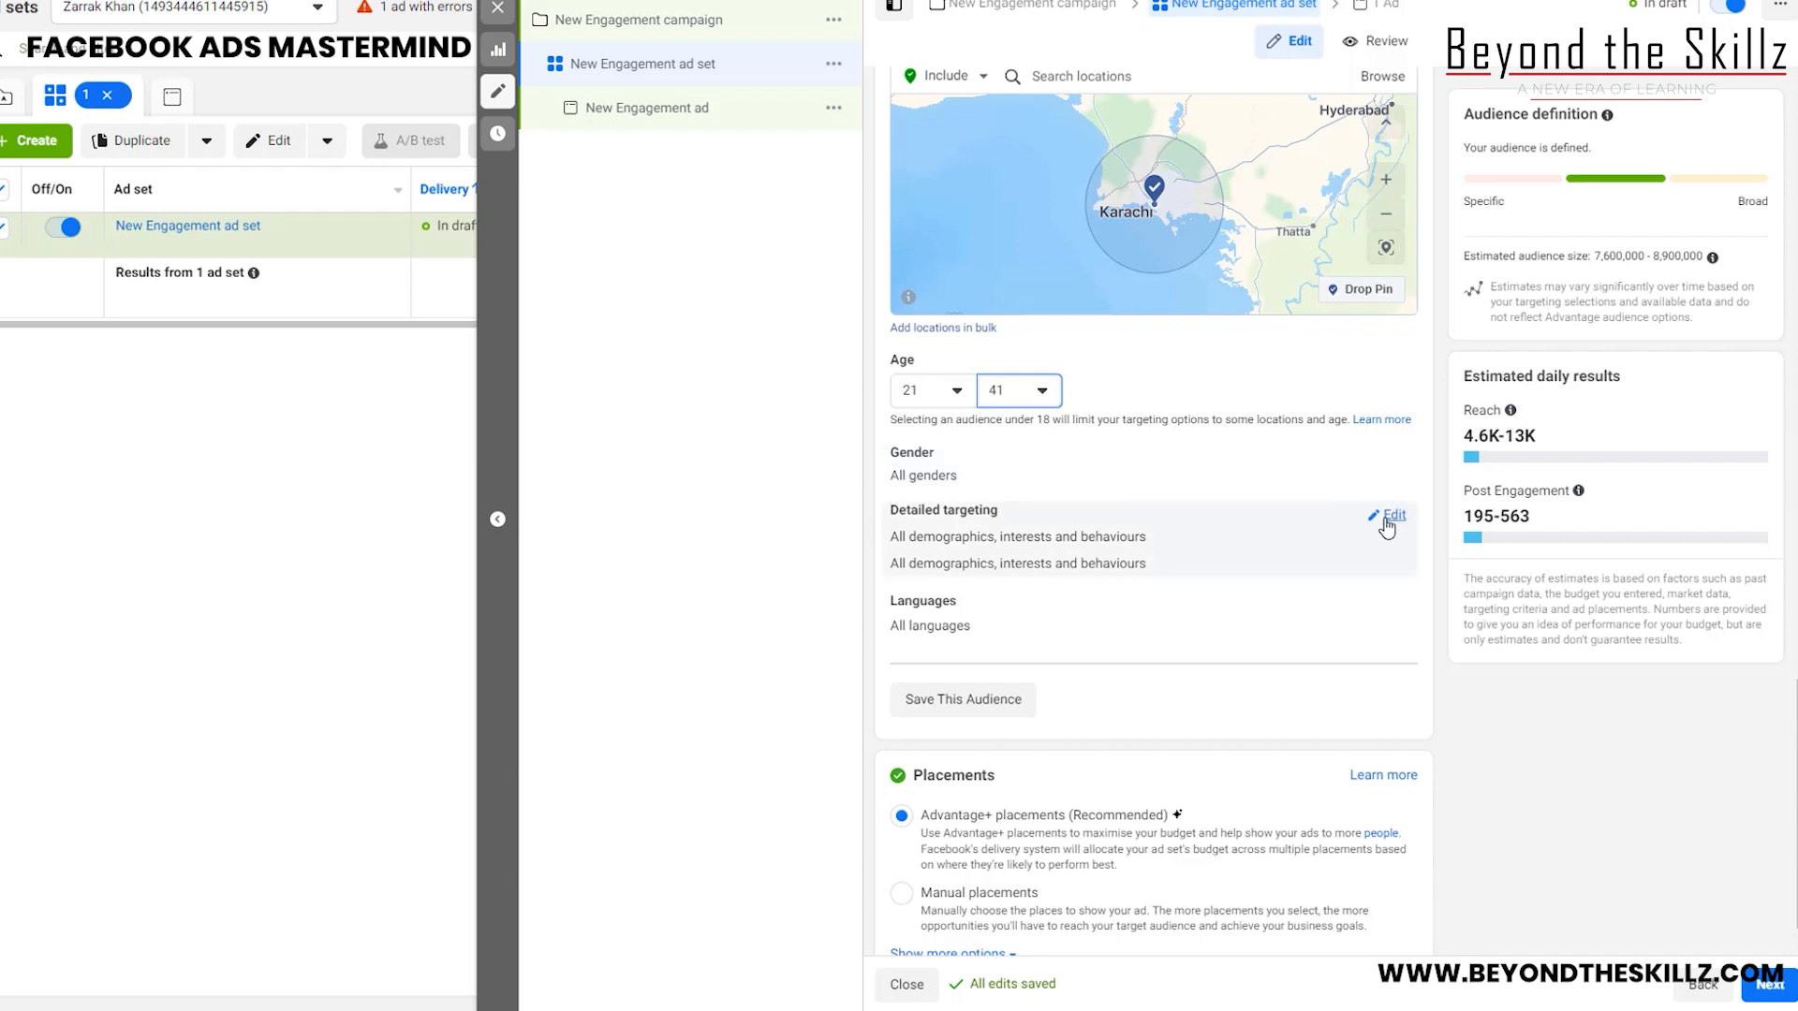
Open the audience's detailed targeting for editing and look through its Demographics and Interests categories.
left_click(1387, 517)
scroll(1175, 539, "down", 2)
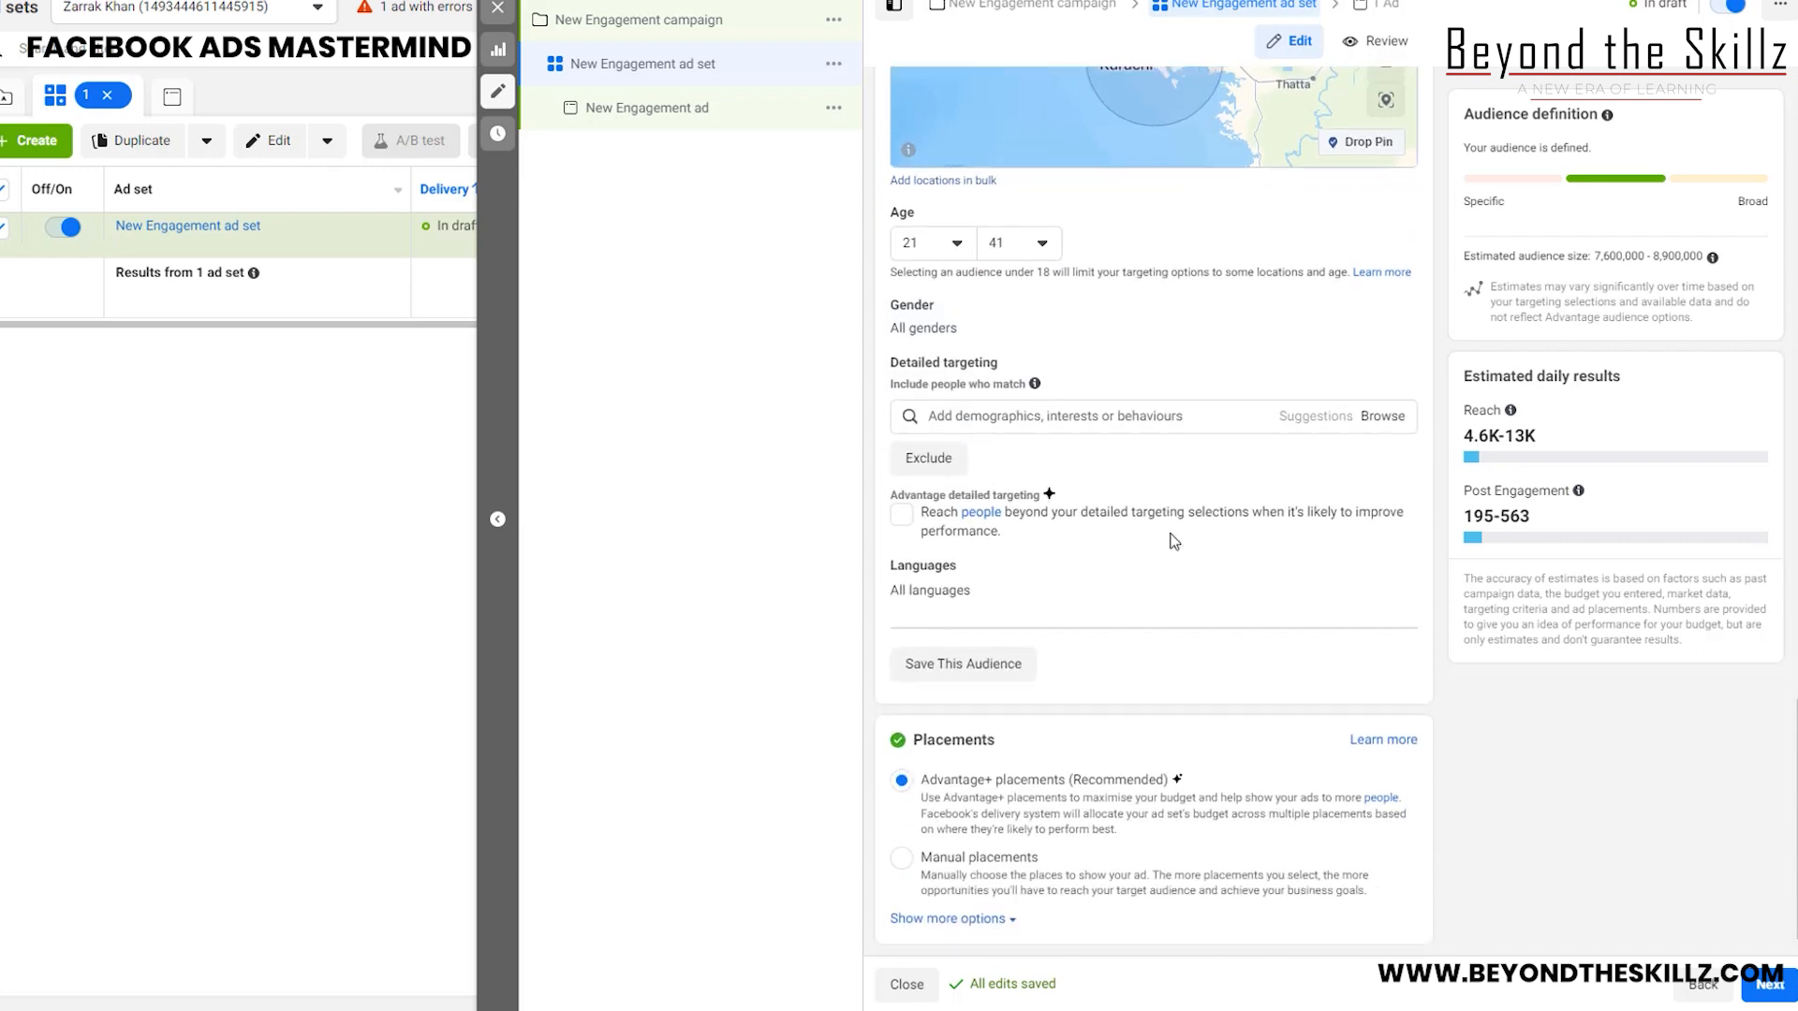
left_click(1101, 416)
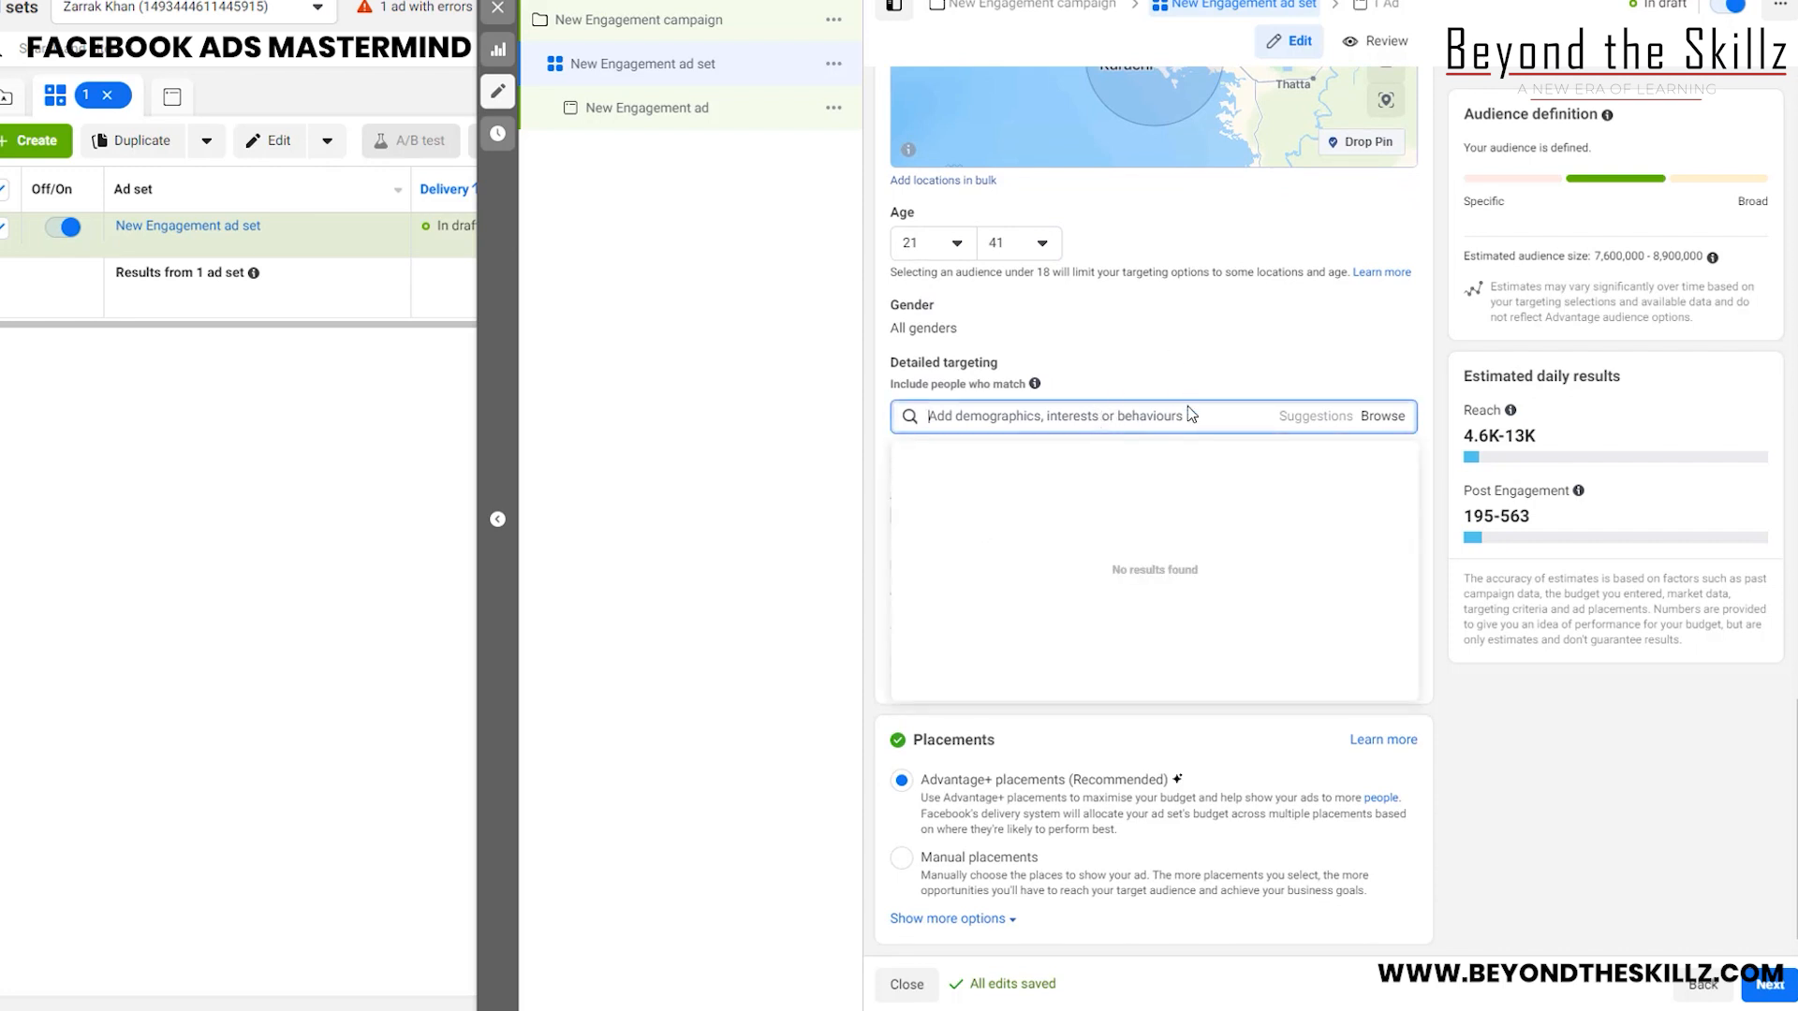
left_click(1383, 416)
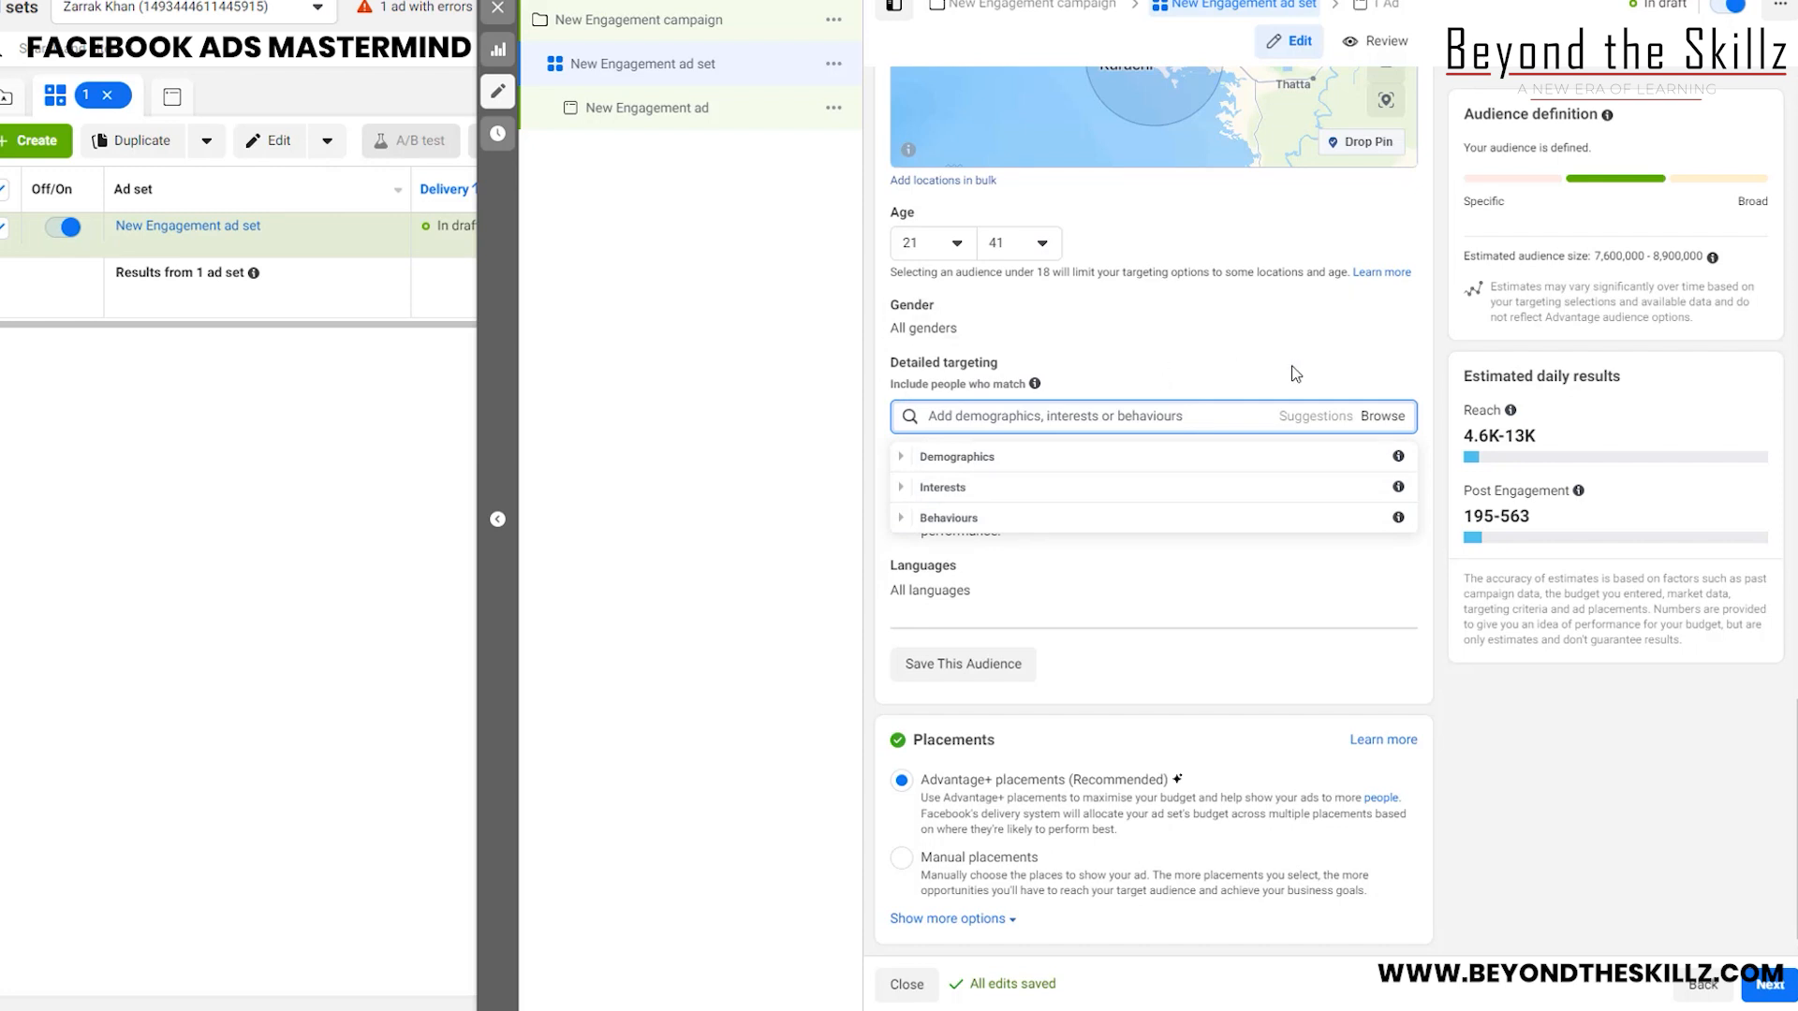
left_click(902, 458)
left_click(901, 458)
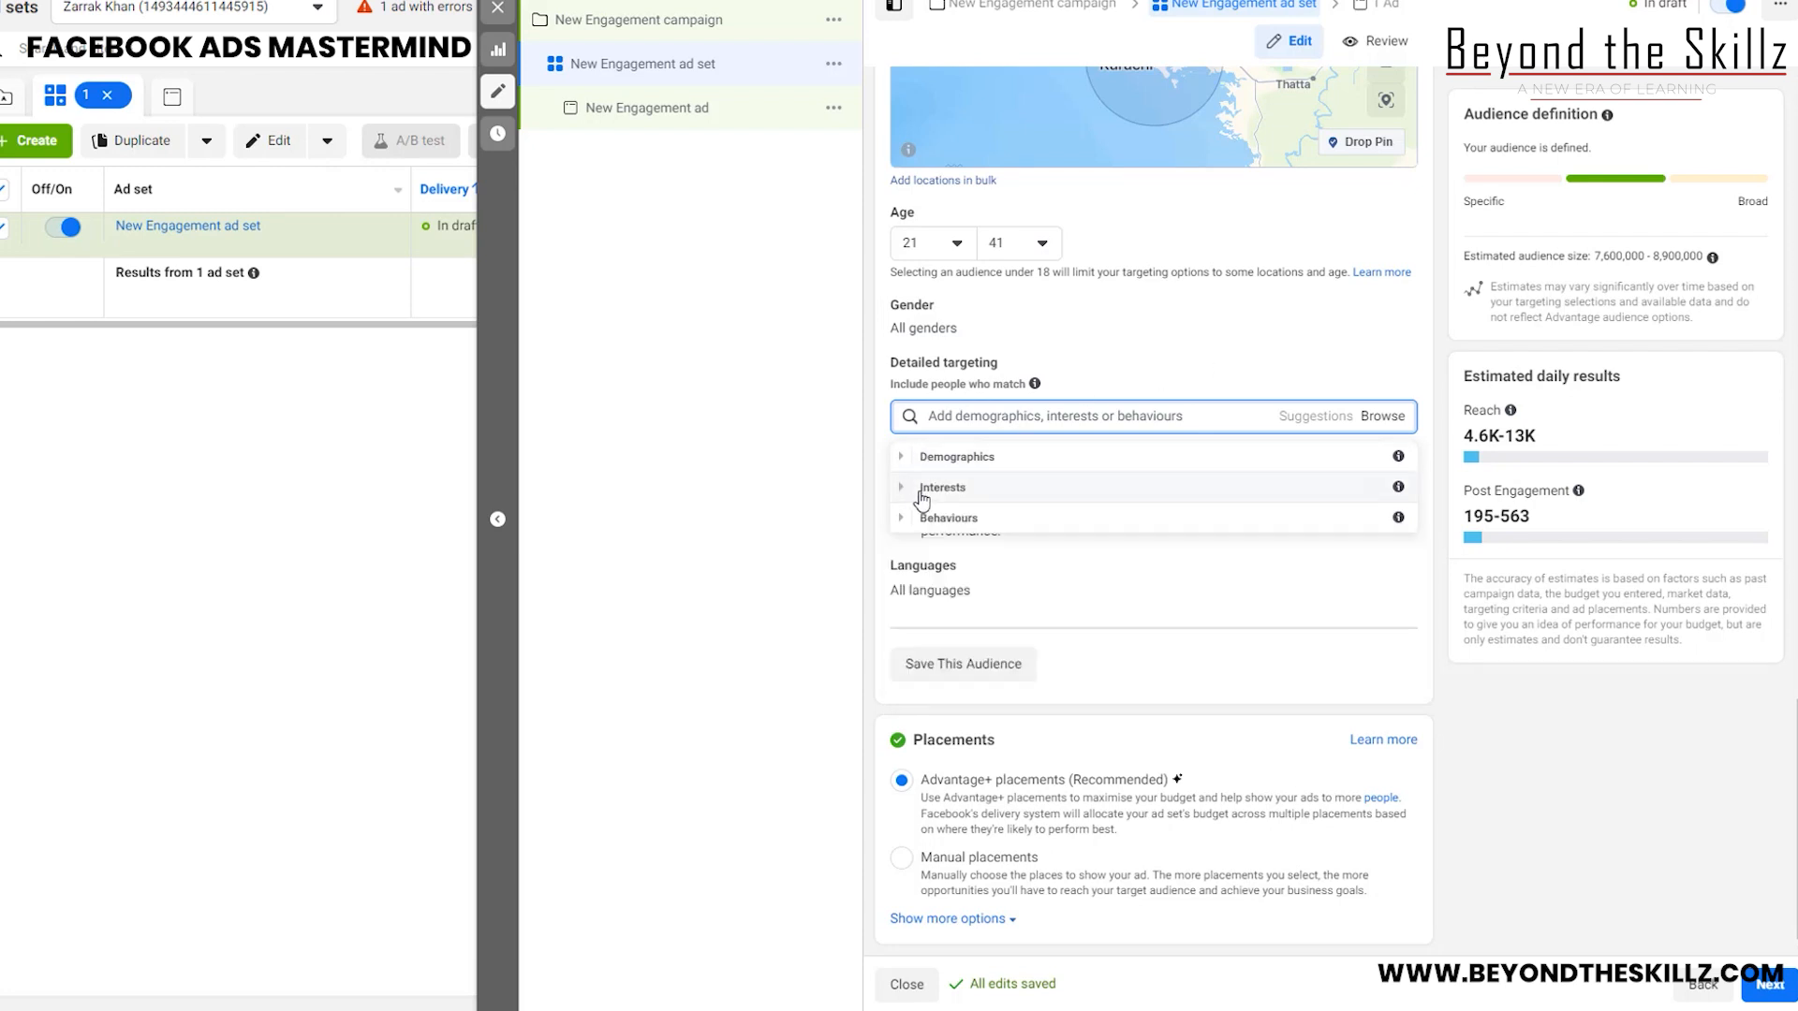
left_click(904, 488)
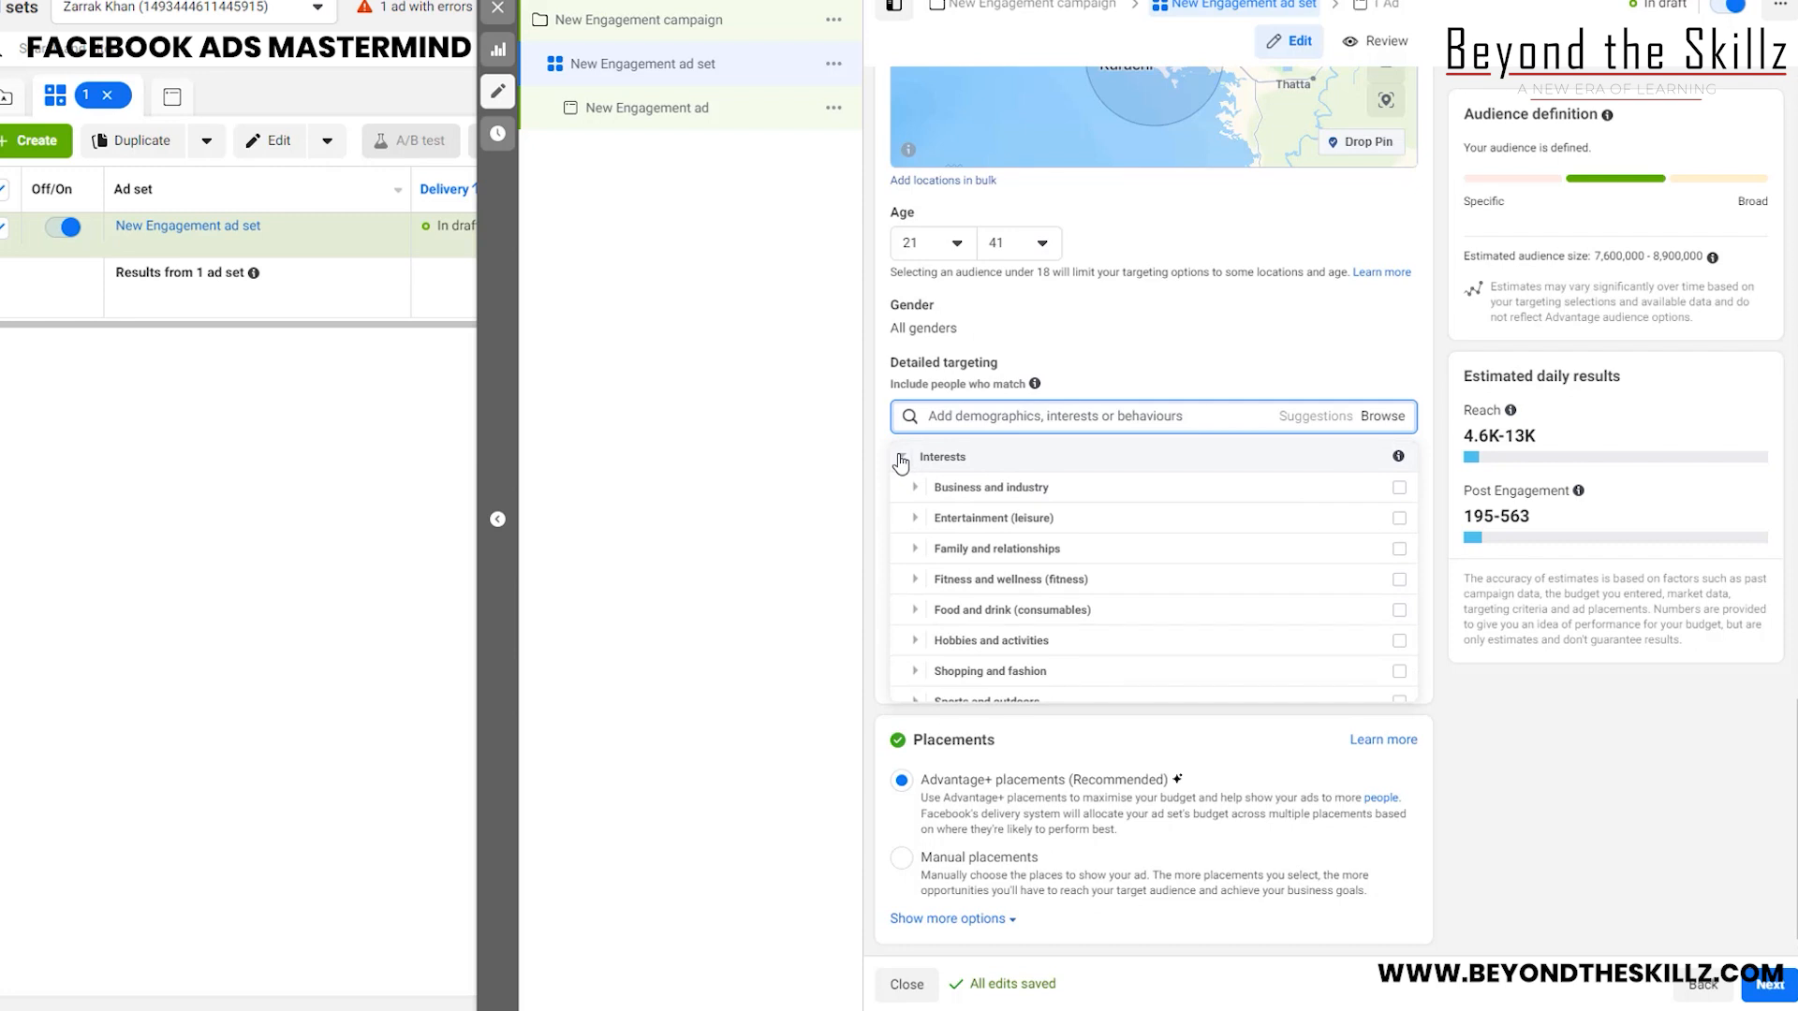
left_click(902, 458)
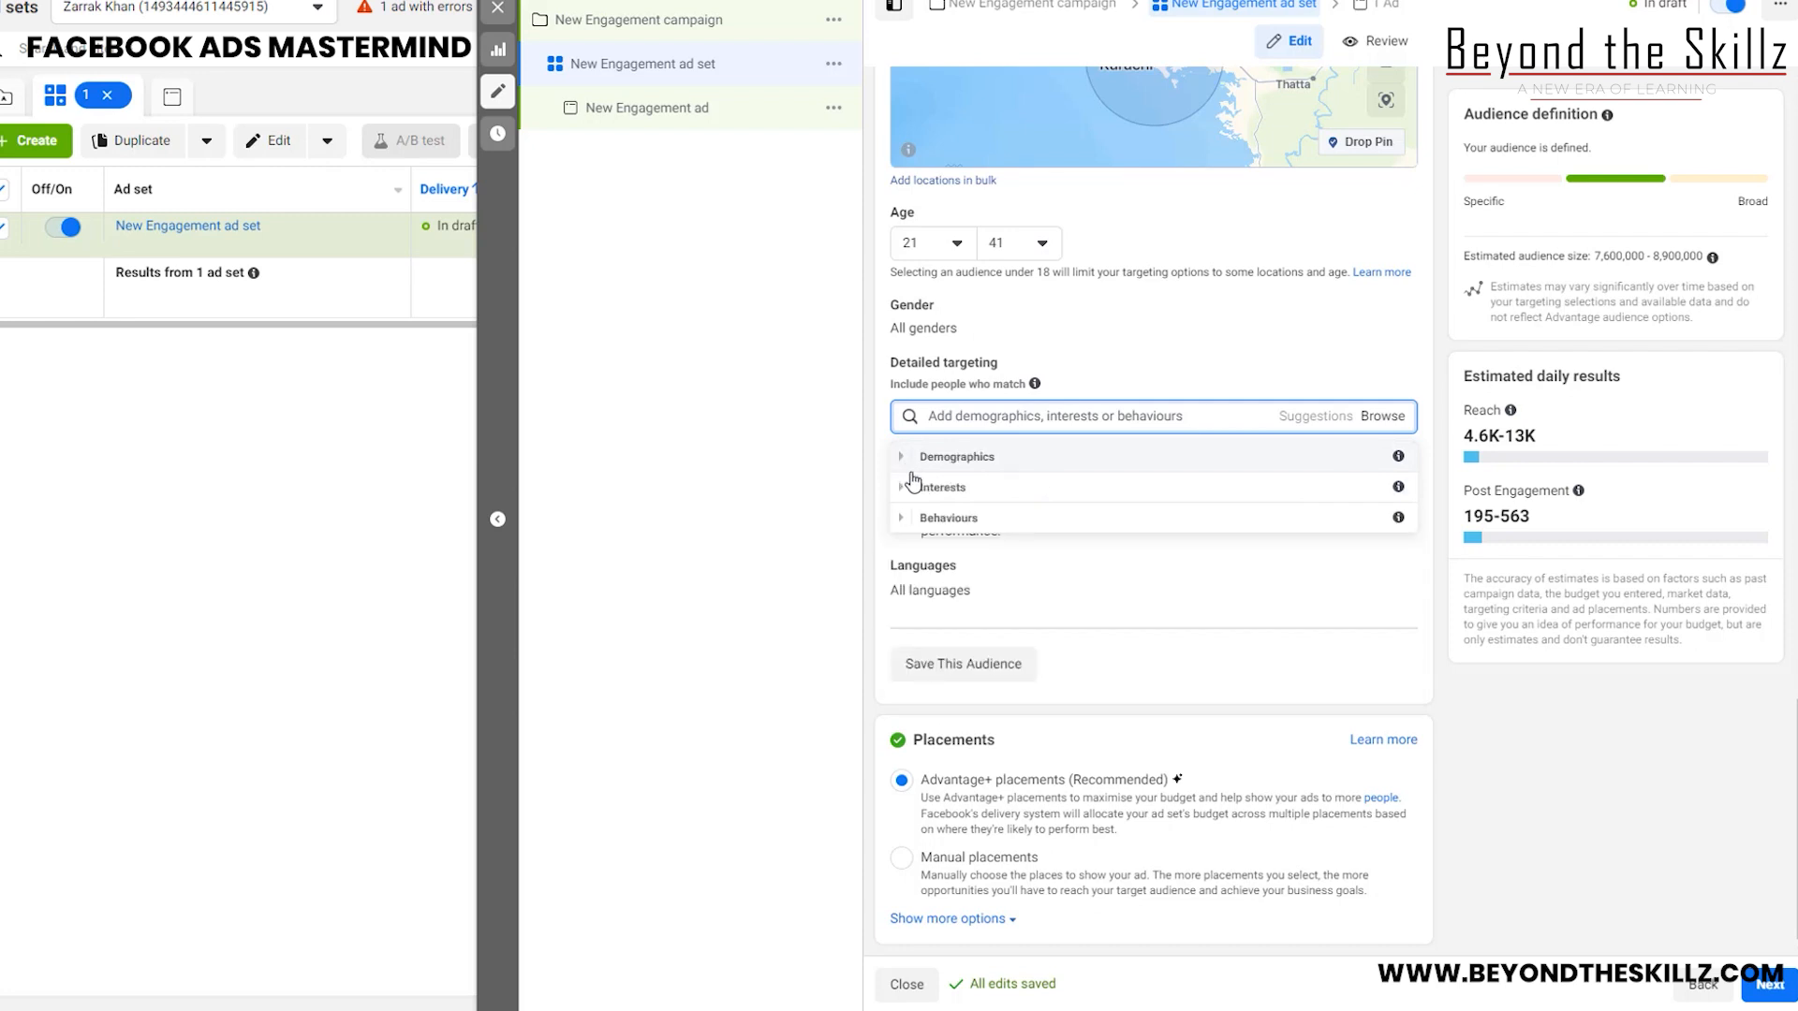
left_click(1440, 361)
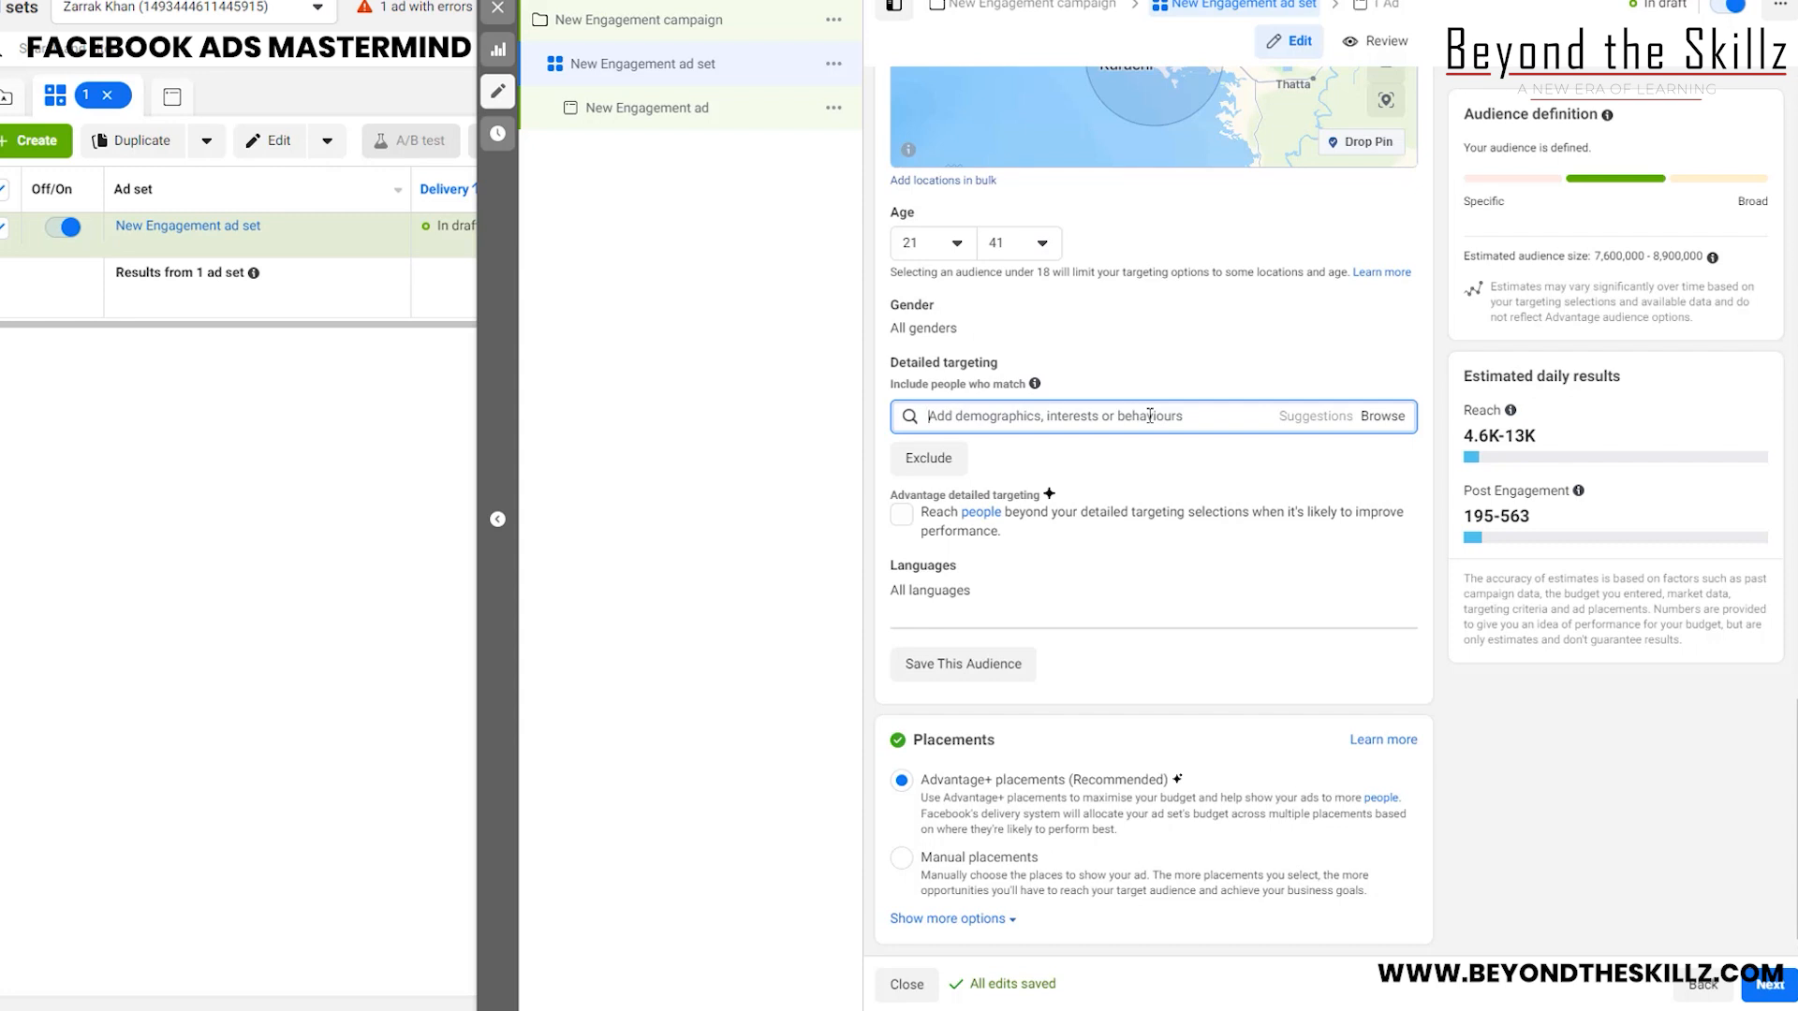
Search the detailed targeting for coffee and include the interest Coffee (food and drink).
type("coffee")
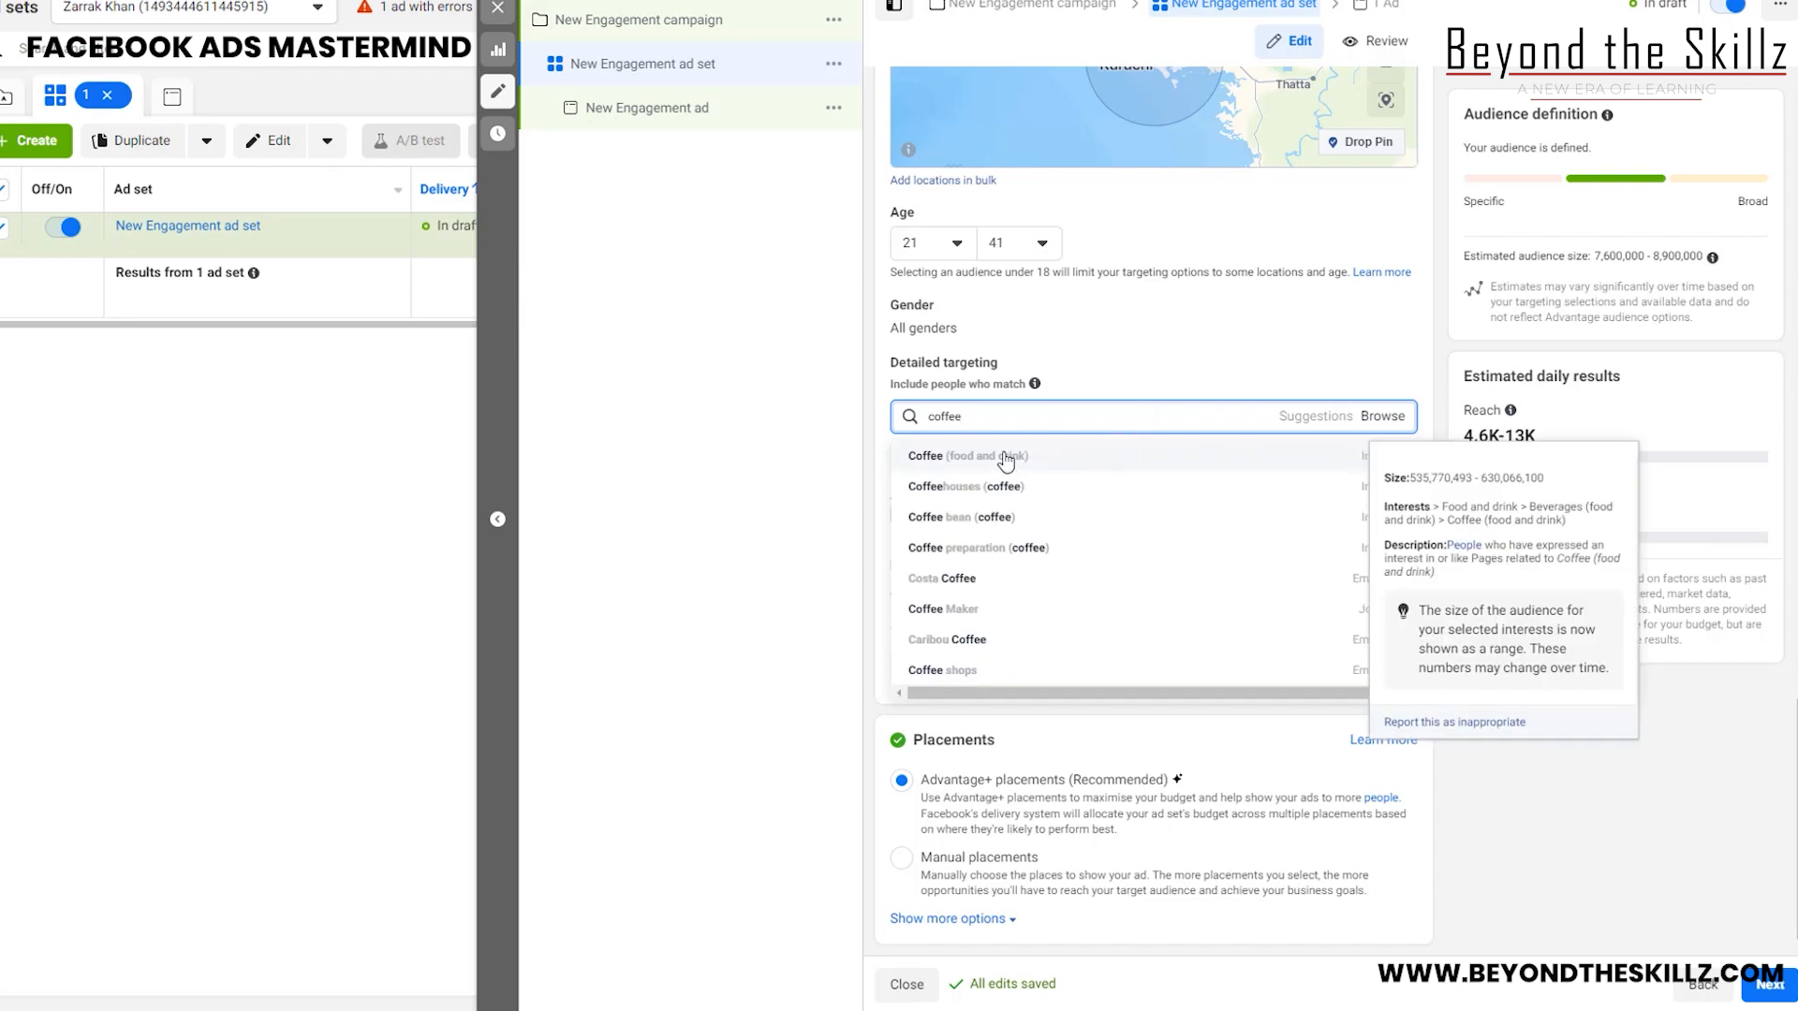
left_click(1006, 458)
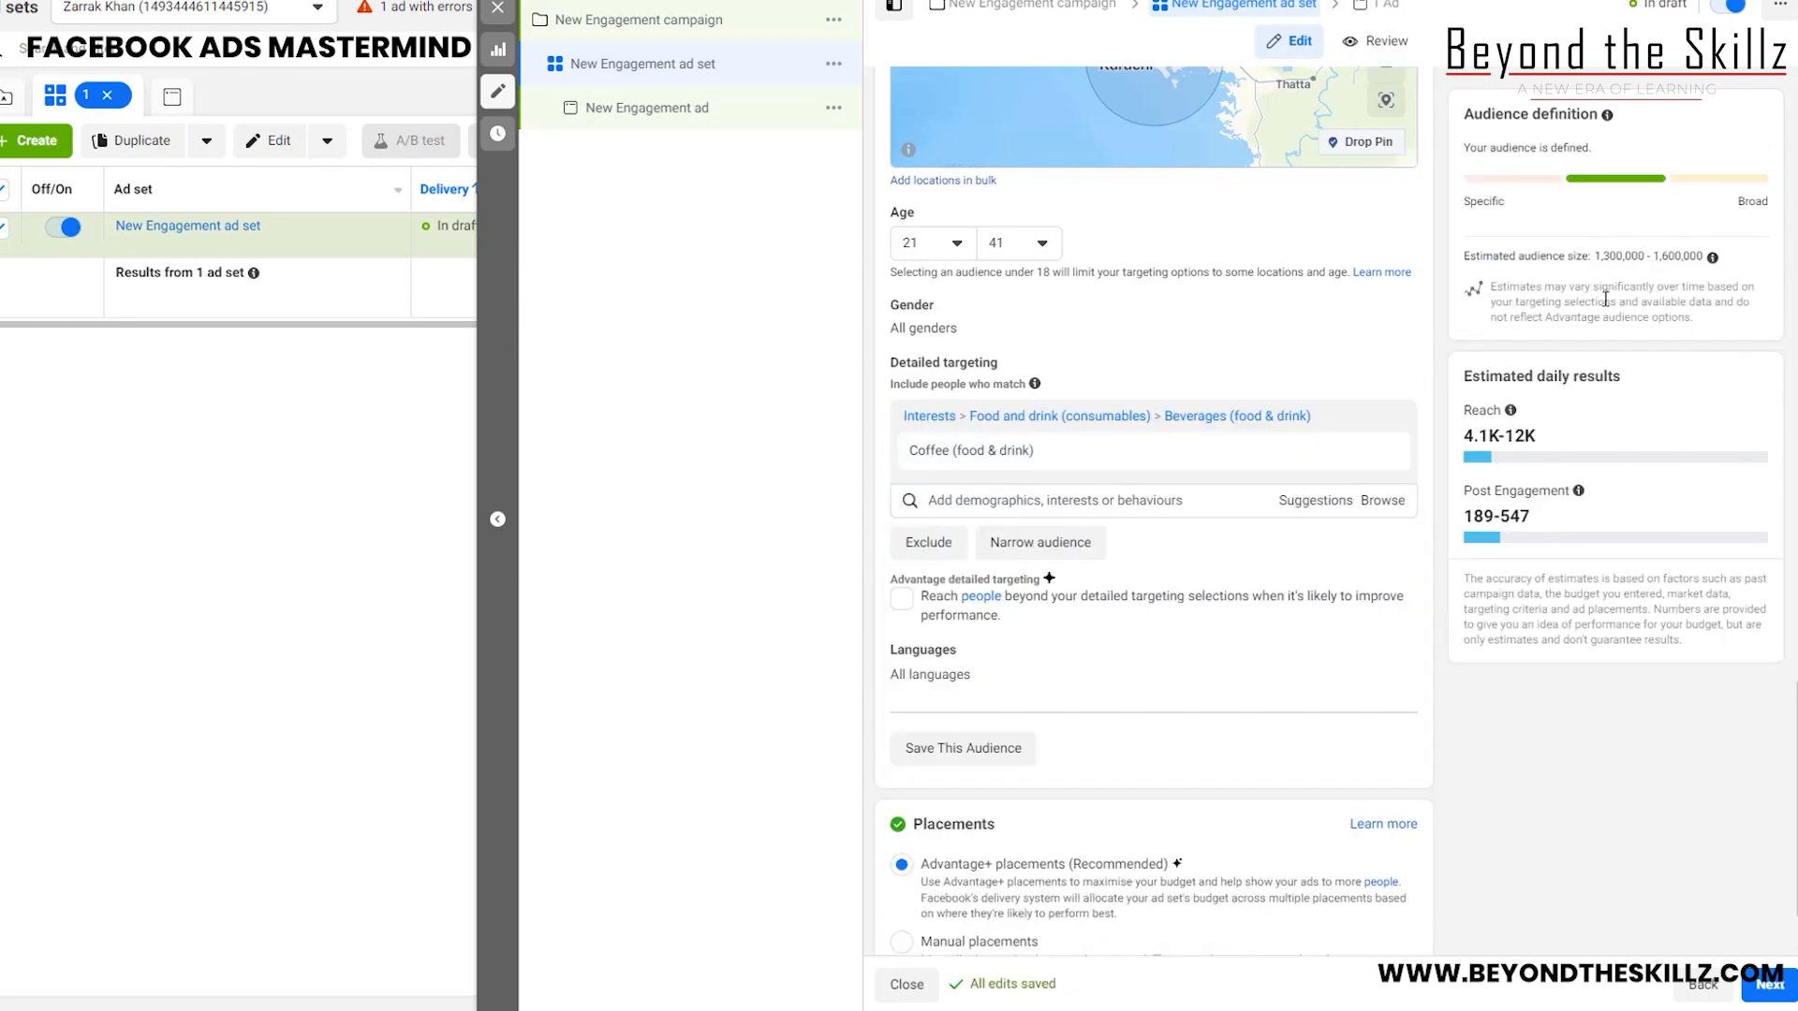
Search the audience locations for lahore and include the city Lahore, Punjab.
scroll(1105, 318, "up", 3)
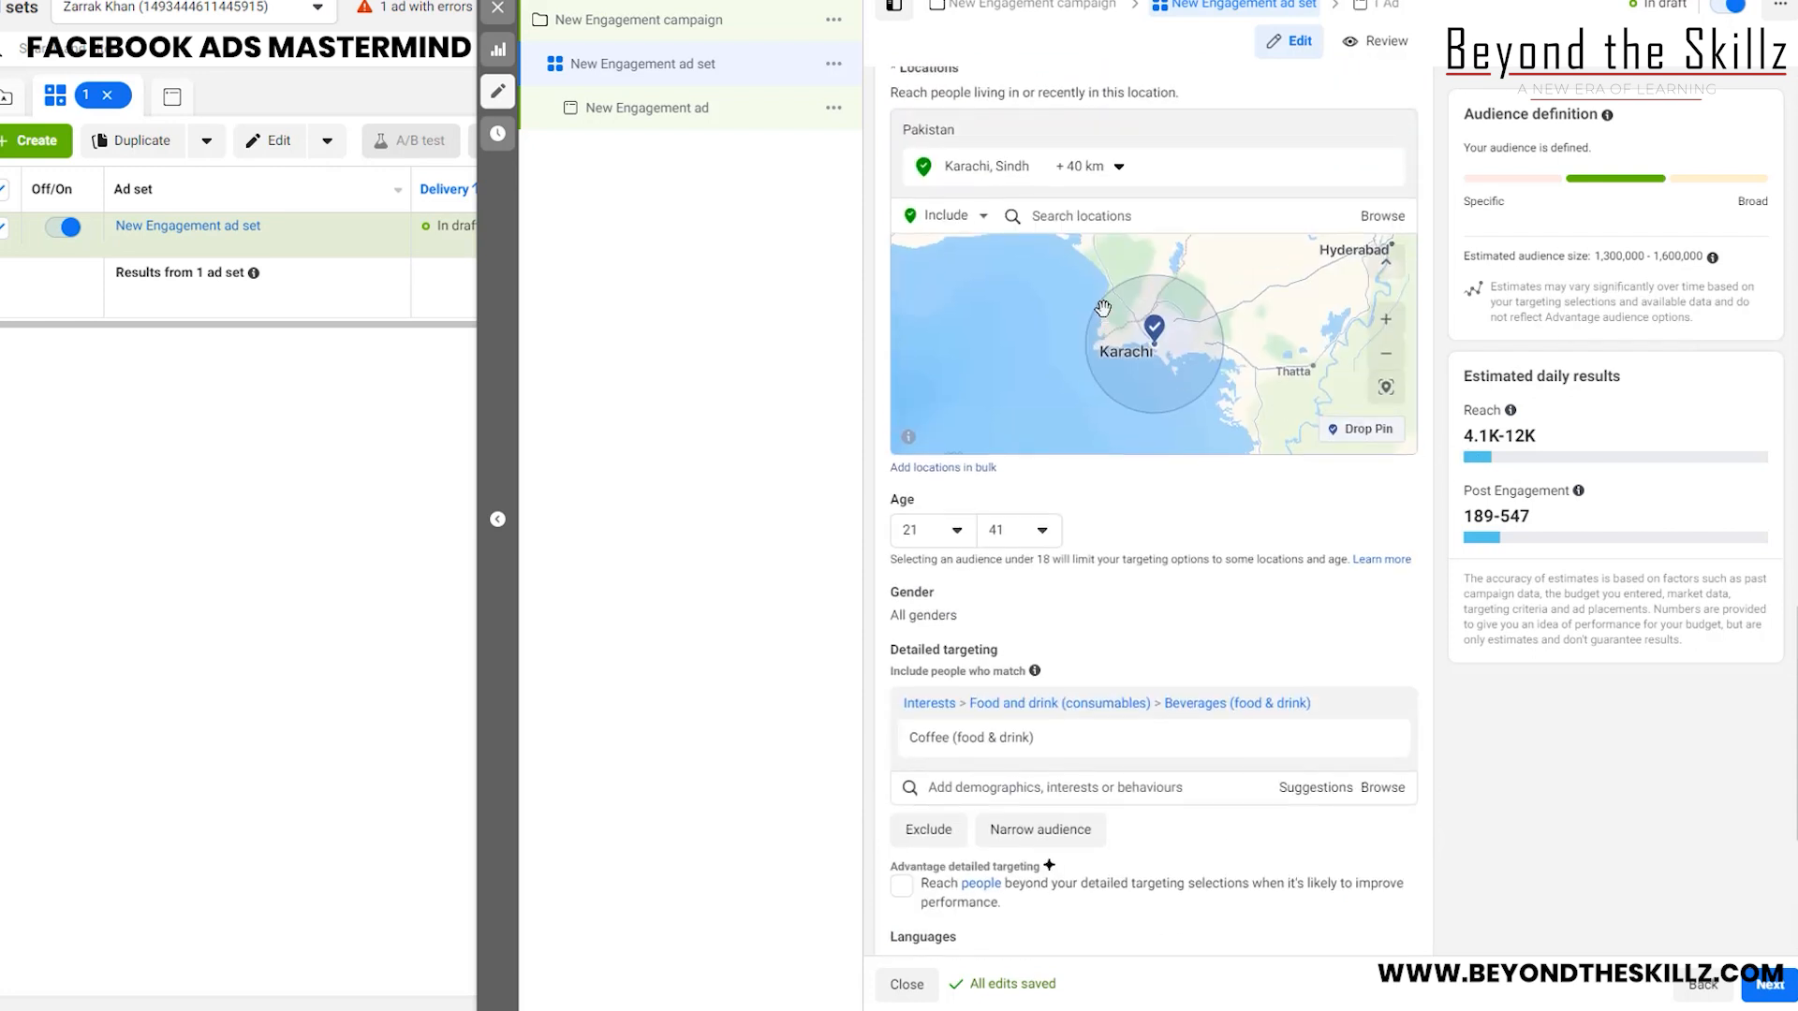
left_click(1135, 213)
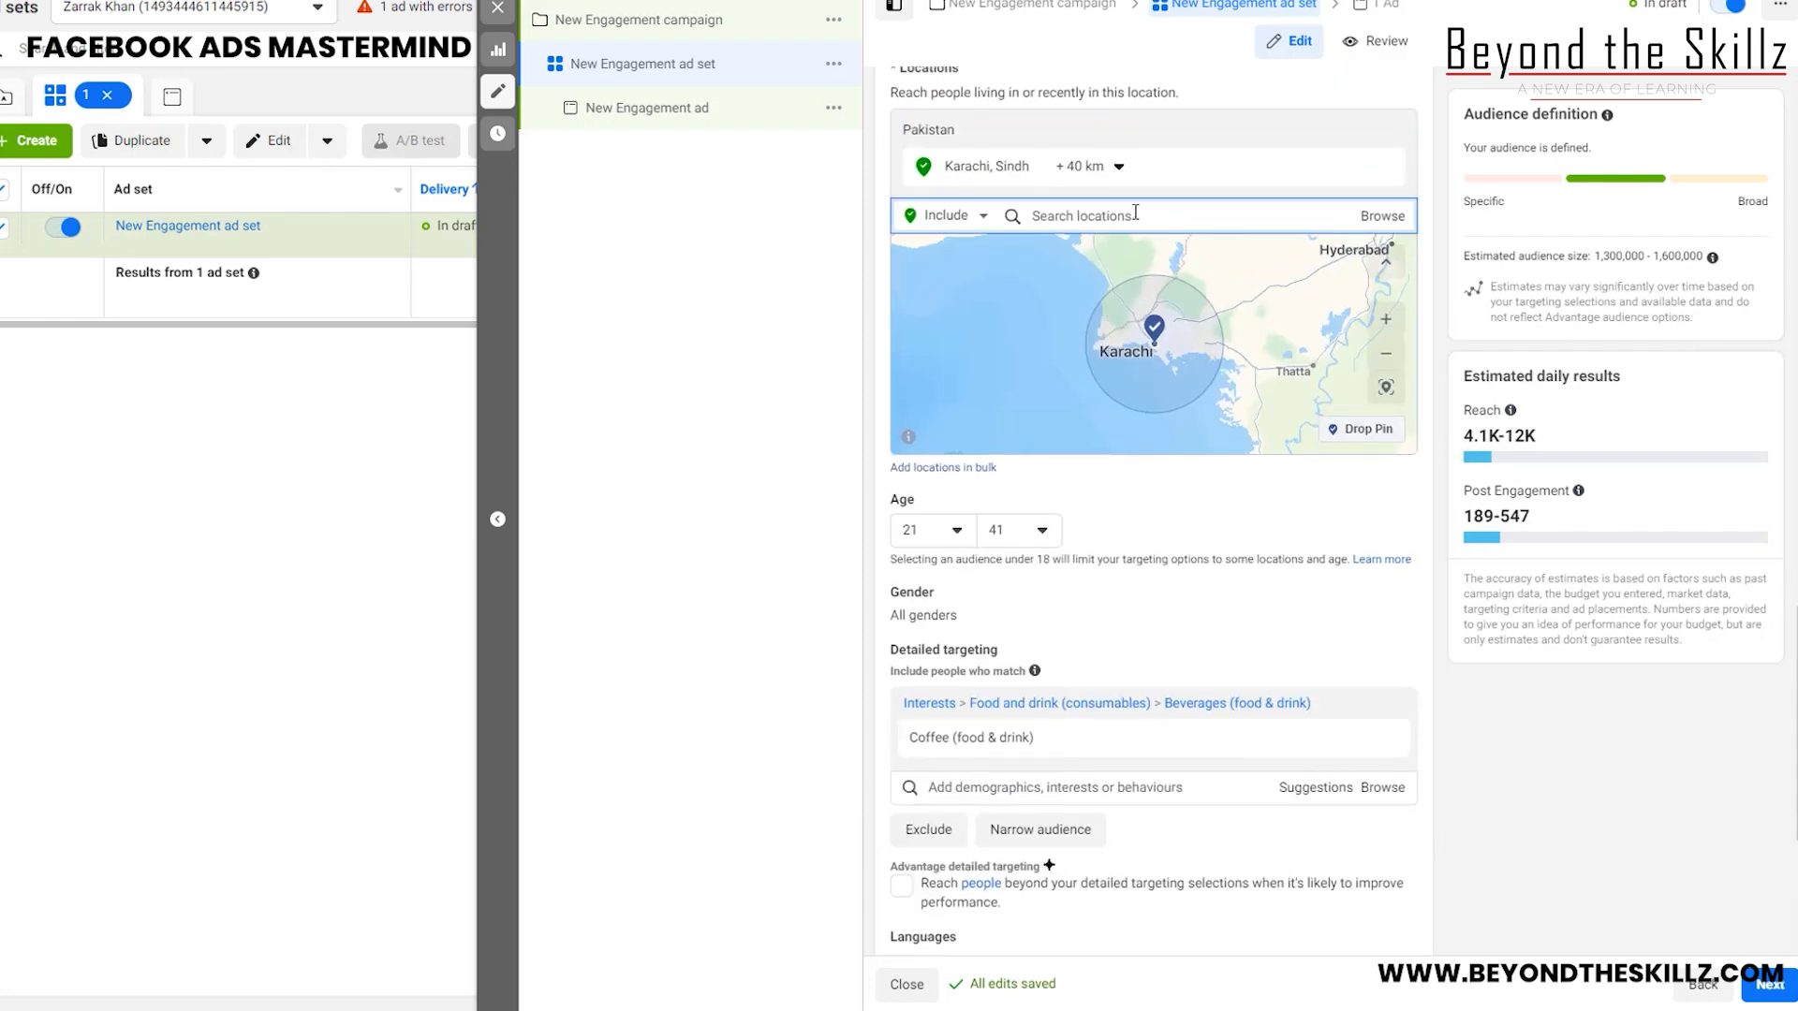
type("lahore")
left_click(1072, 384)
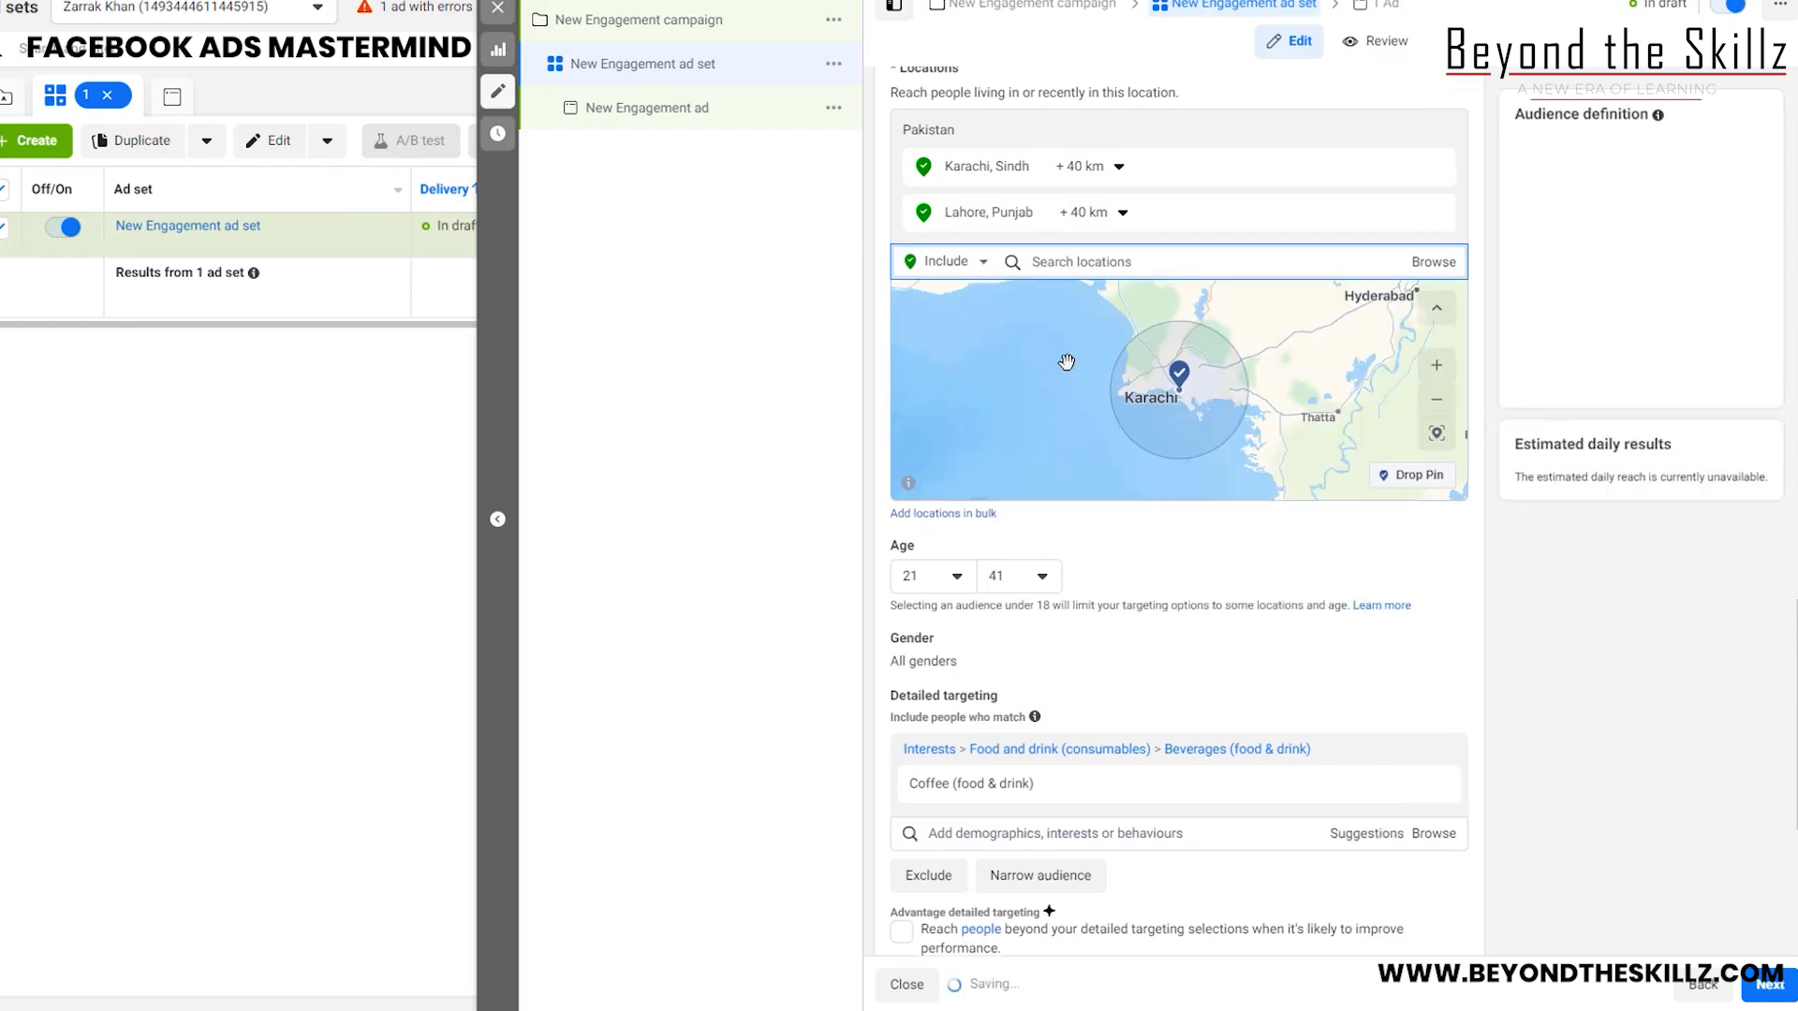
Include the cities Islamabad, Punjab and Peshawar, Khyber Pakhtunkhwa in the audience locations.
type("islamabad")
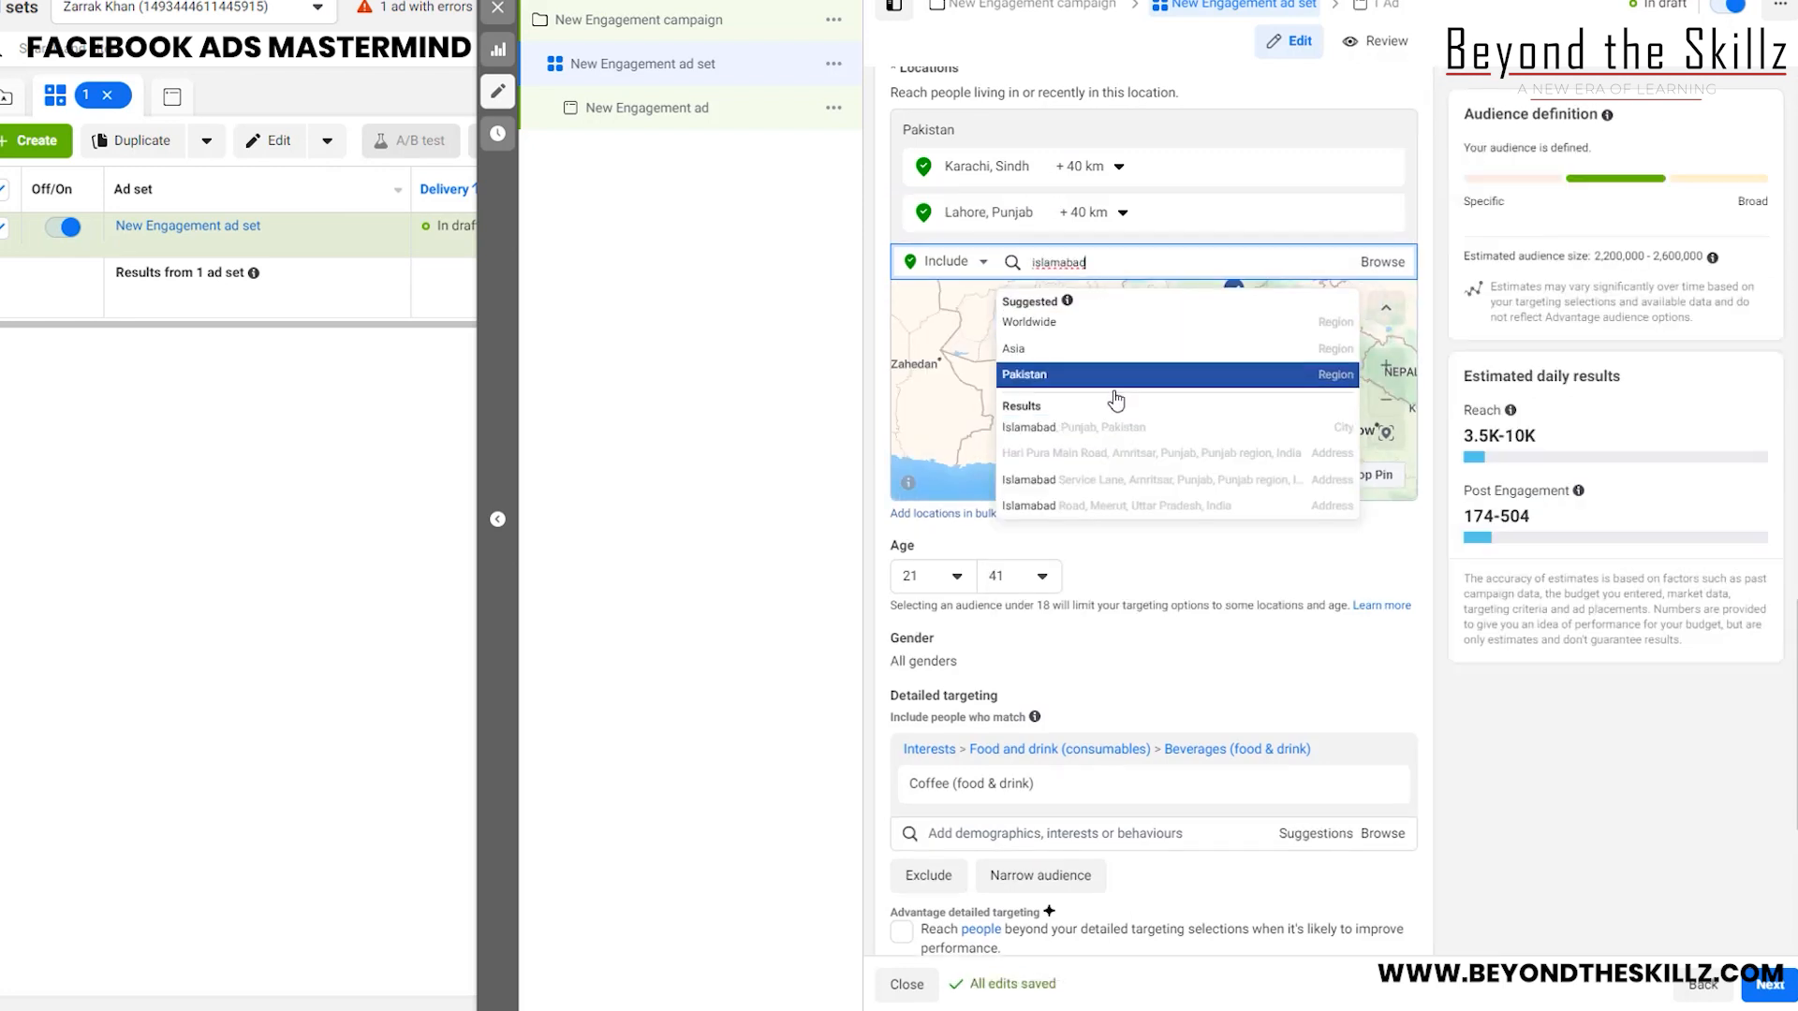
left_click(1128, 427)
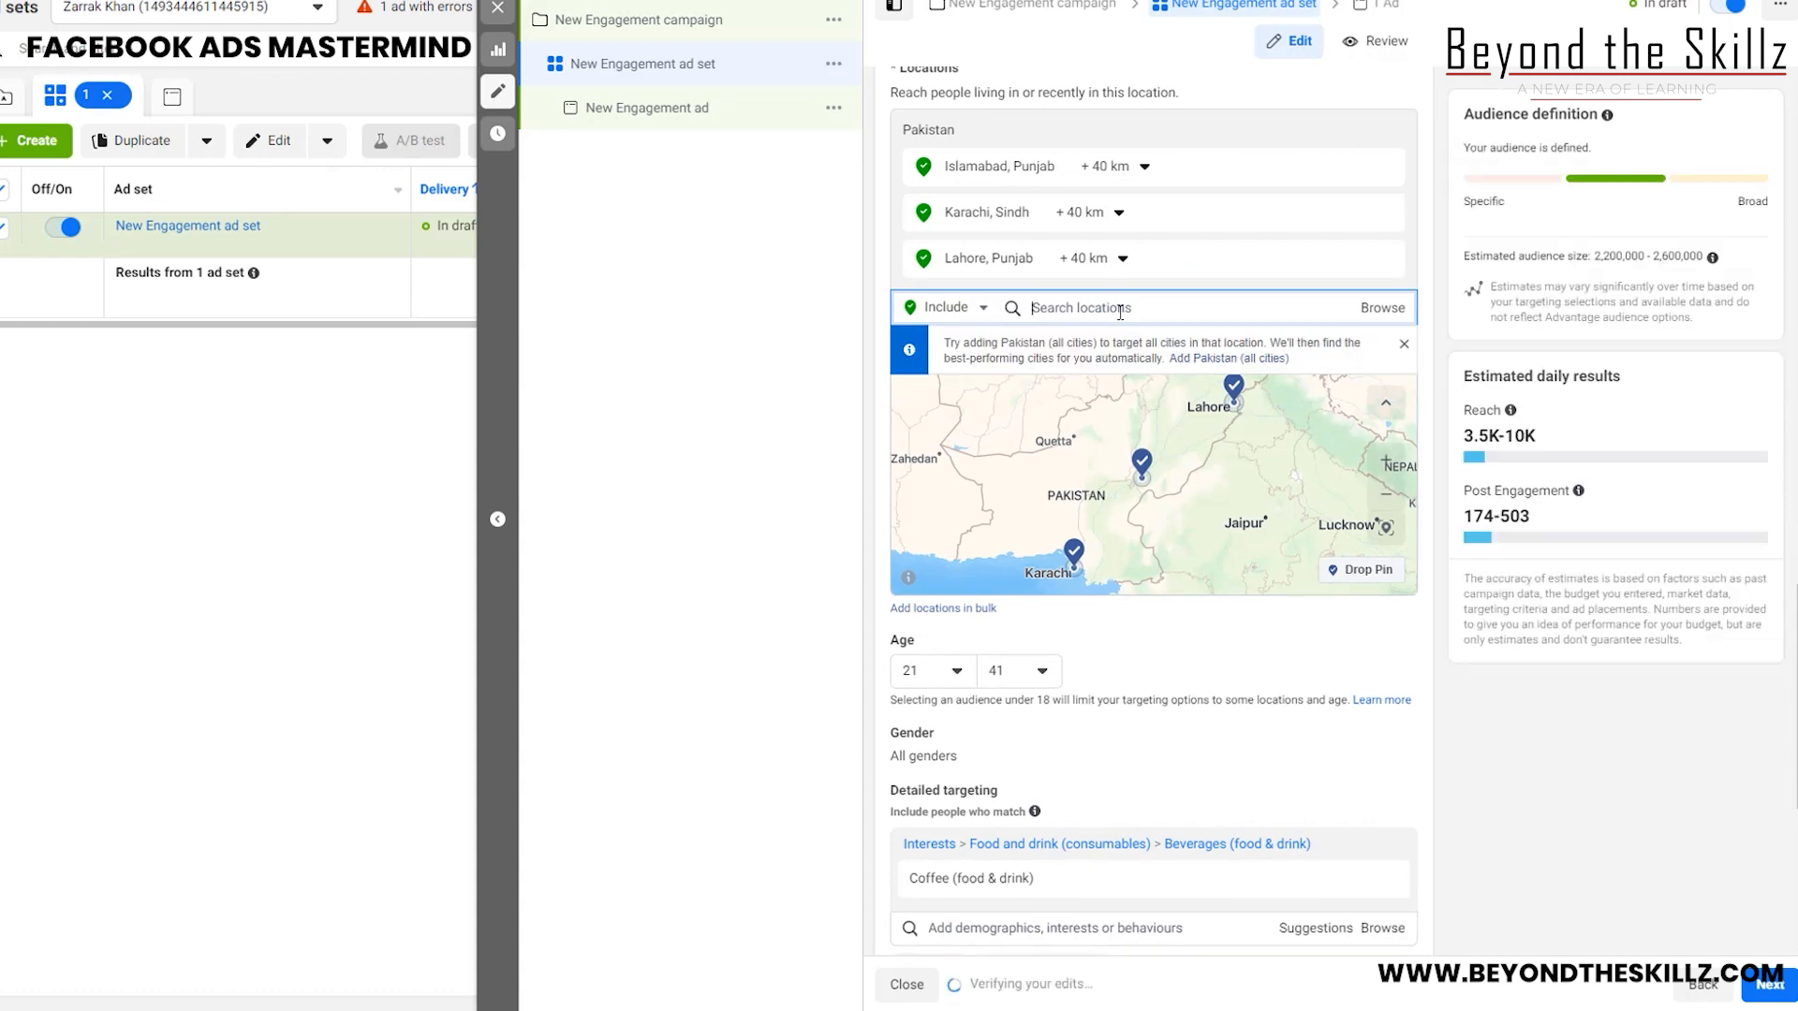
type("peshawar")
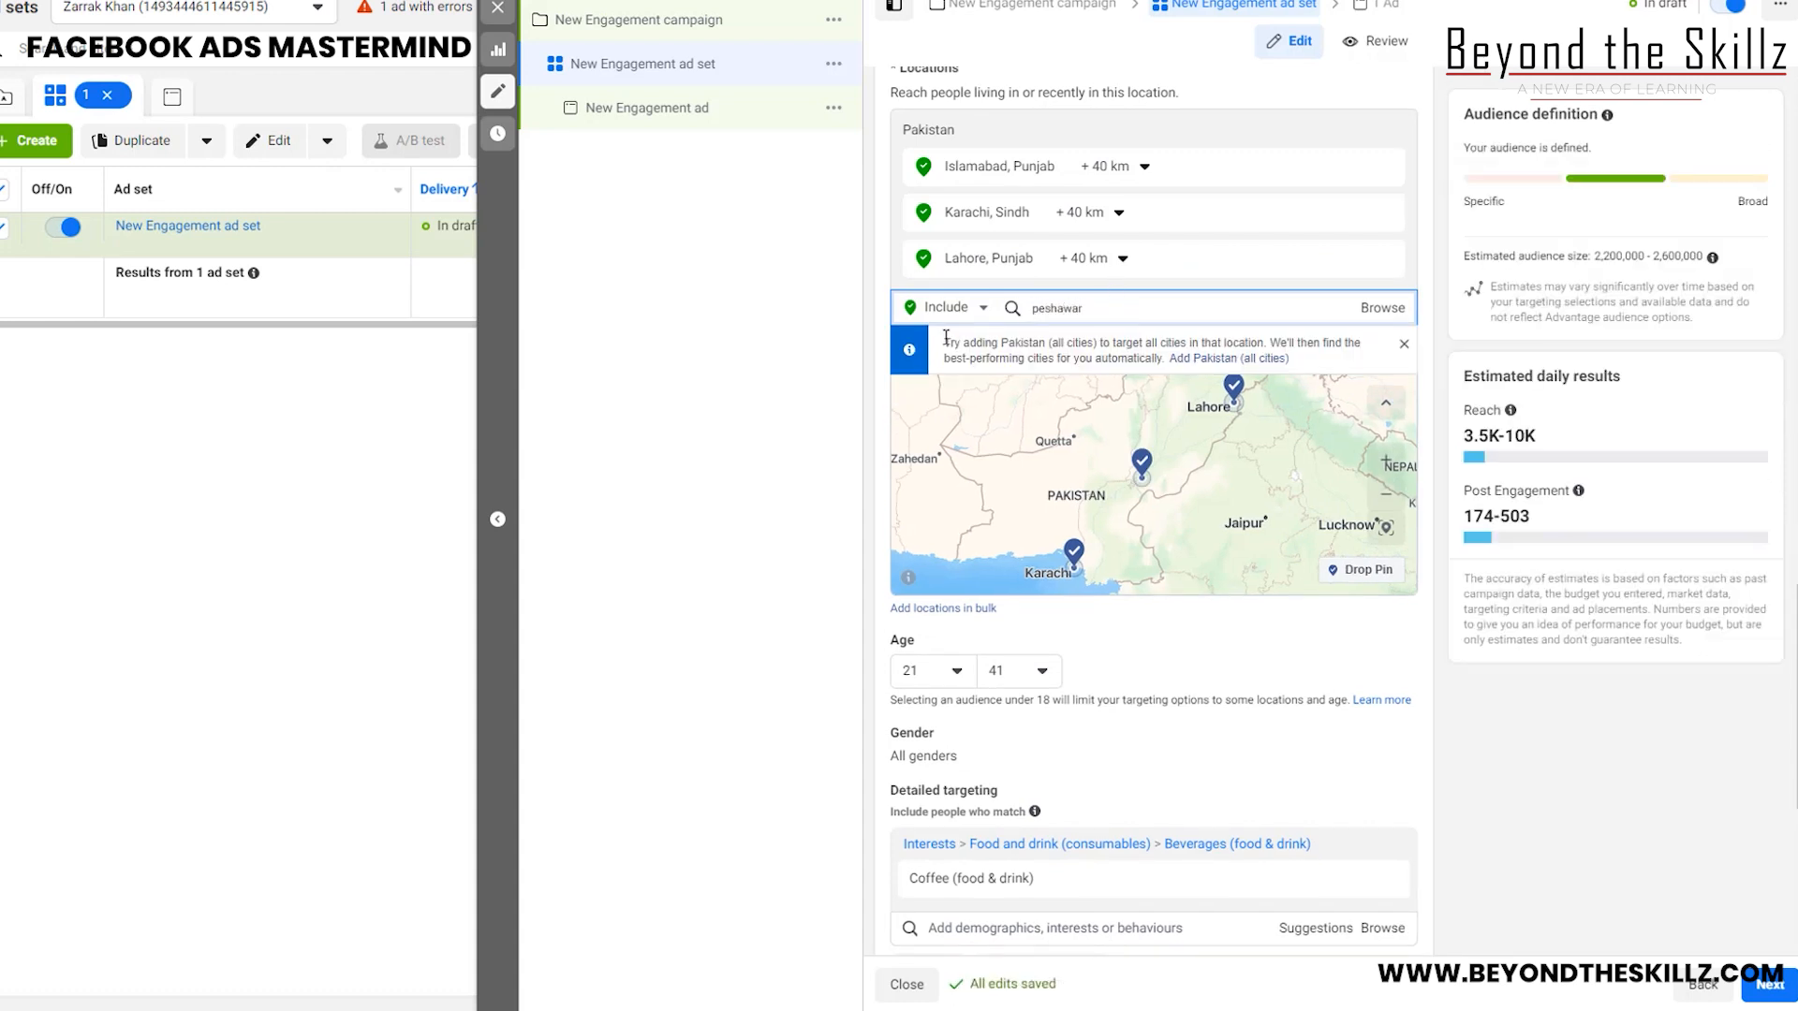
left_click(1100, 475)
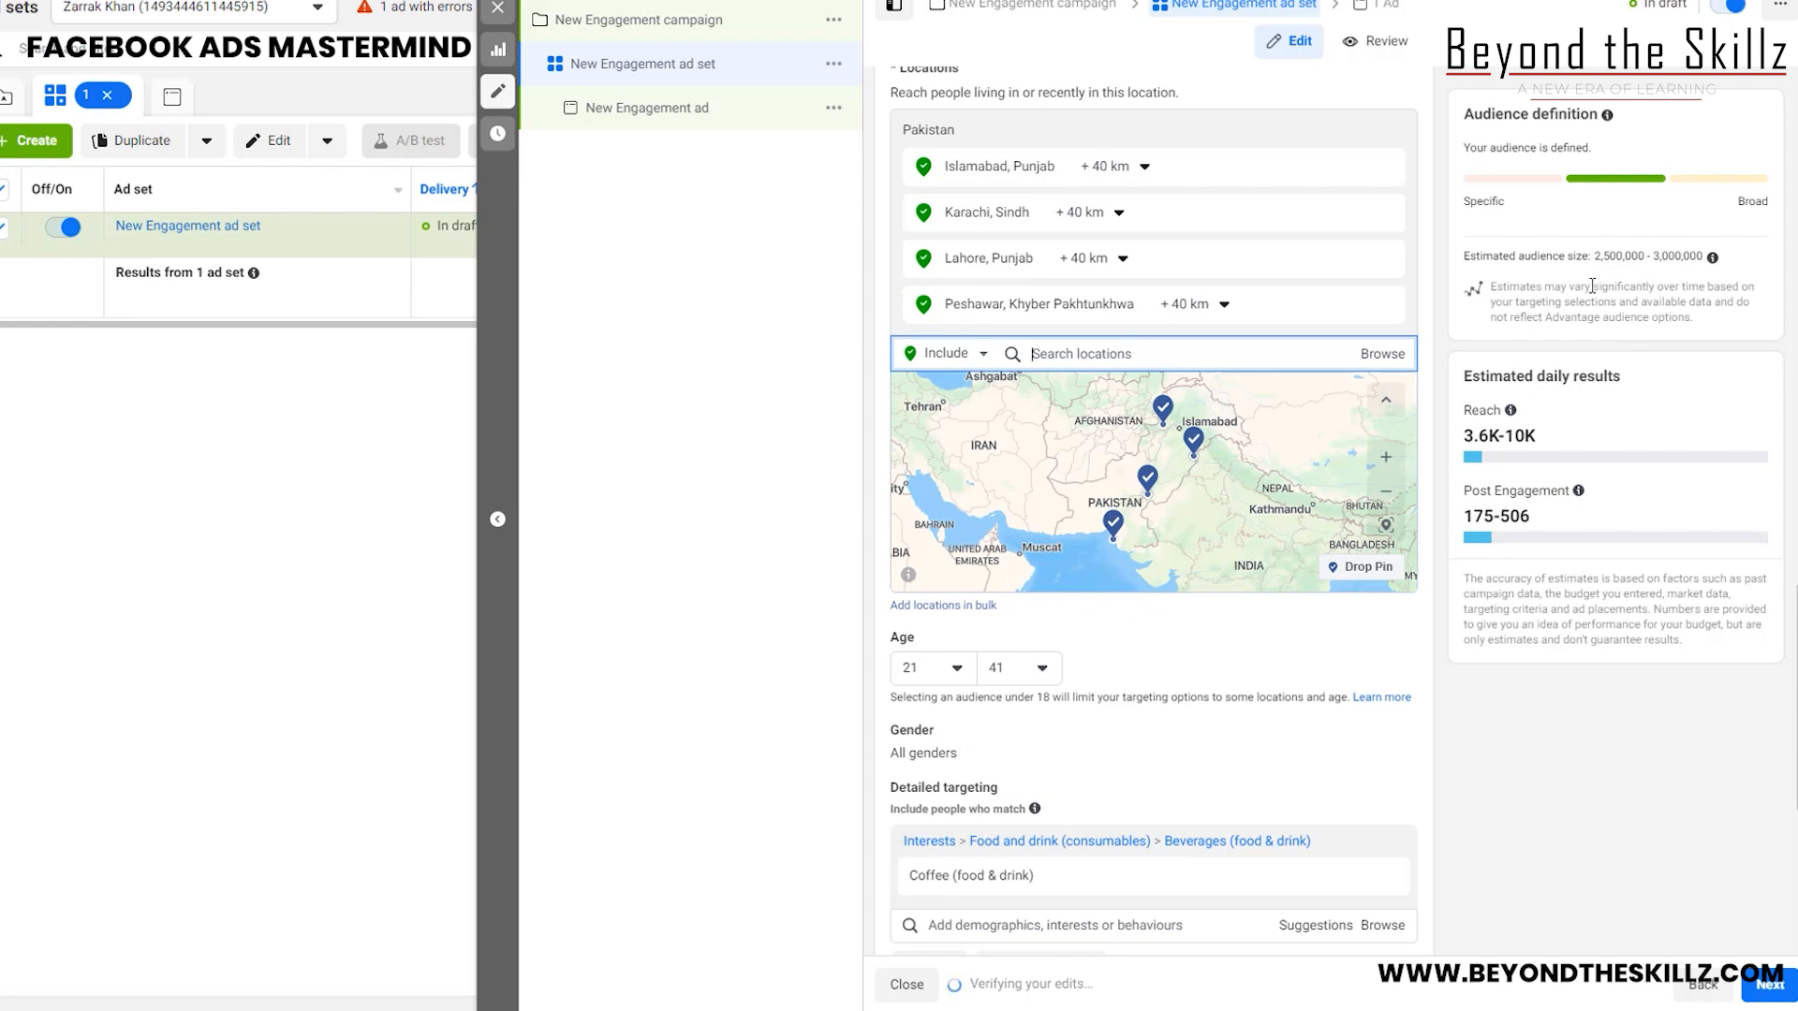
Add the suggested interests Coffeehouses (coffee), Espresso (coffee) and Starbucks (coffee) to the detailed targeting.
scroll(1144, 291, "down", 4)
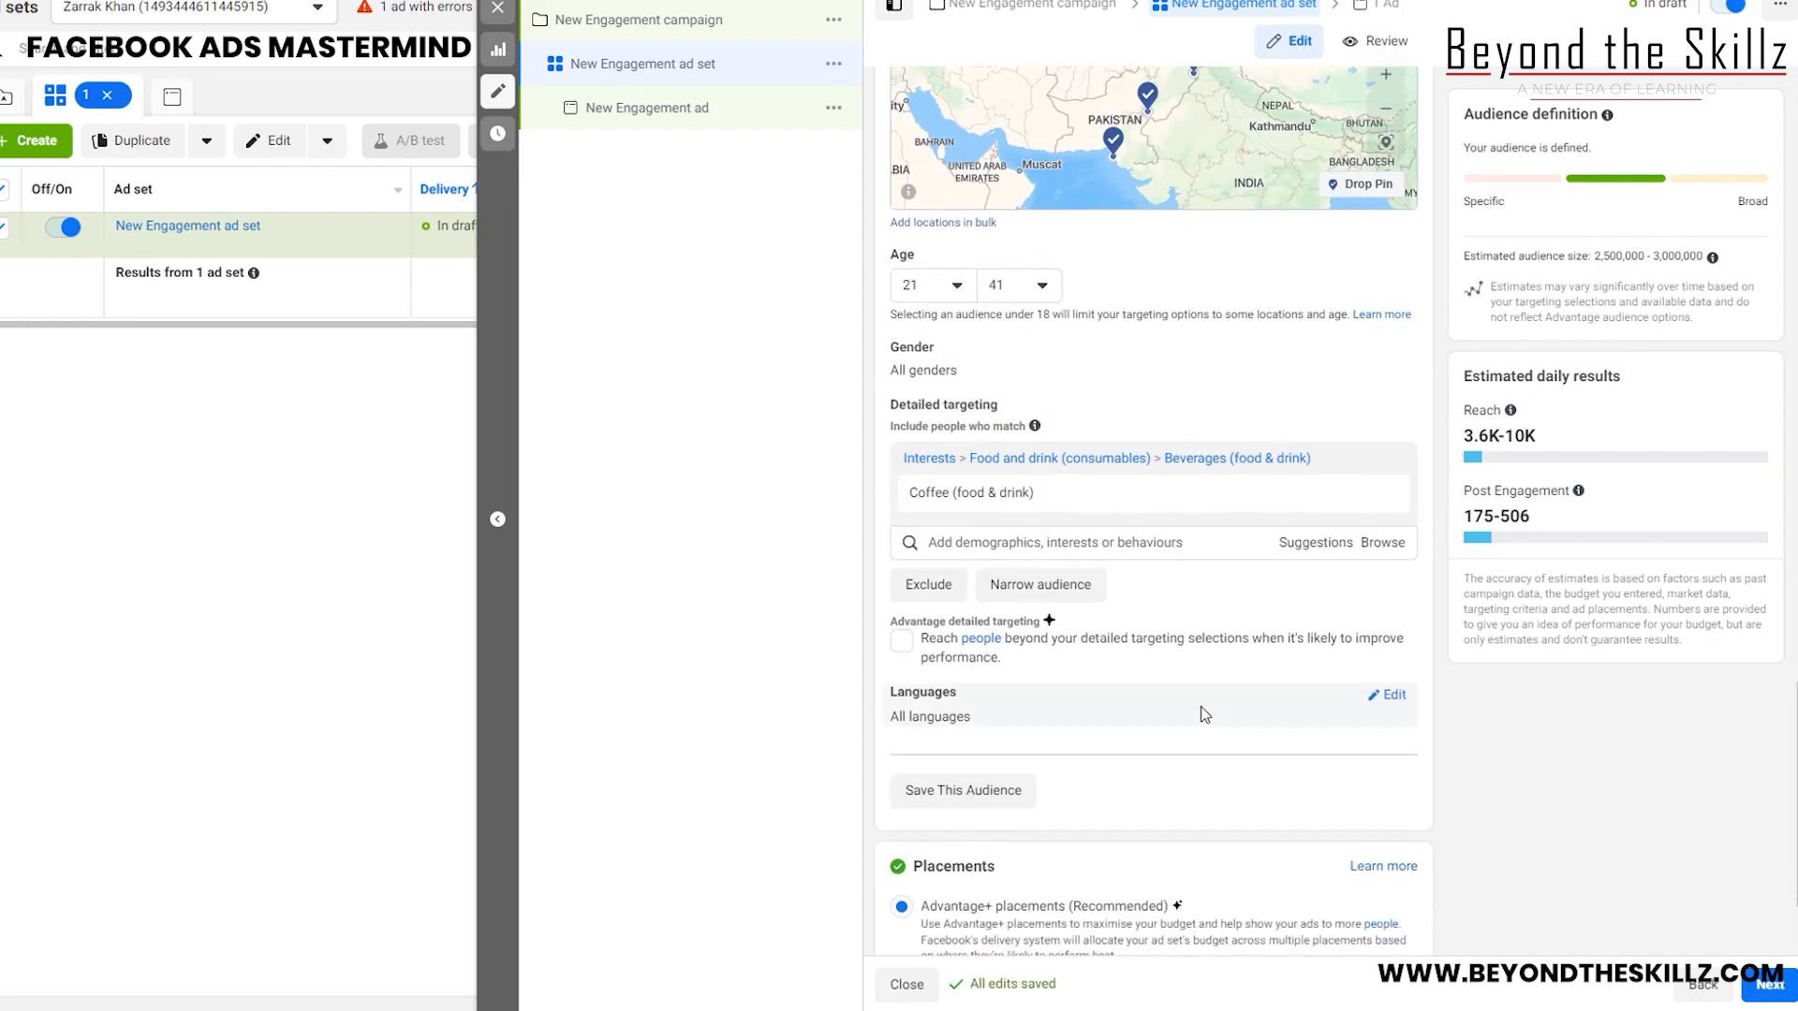
left_click(1287, 549)
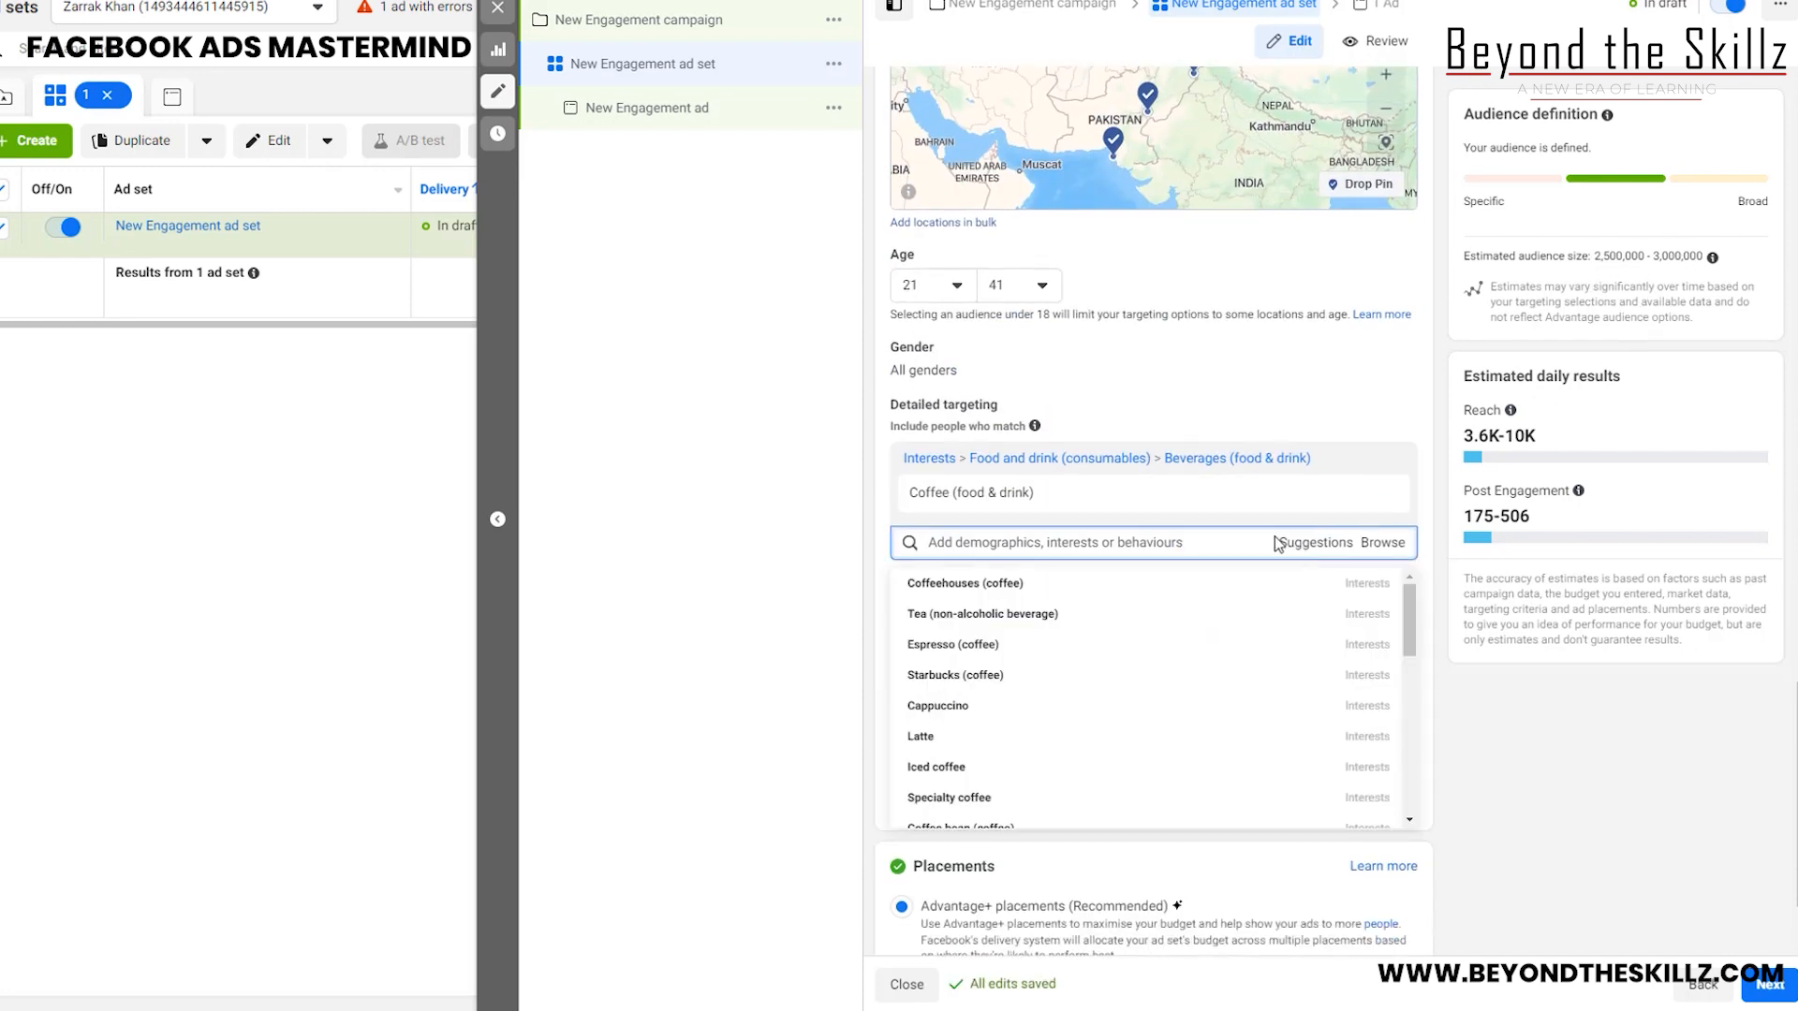
mouse_move(1019, 588)
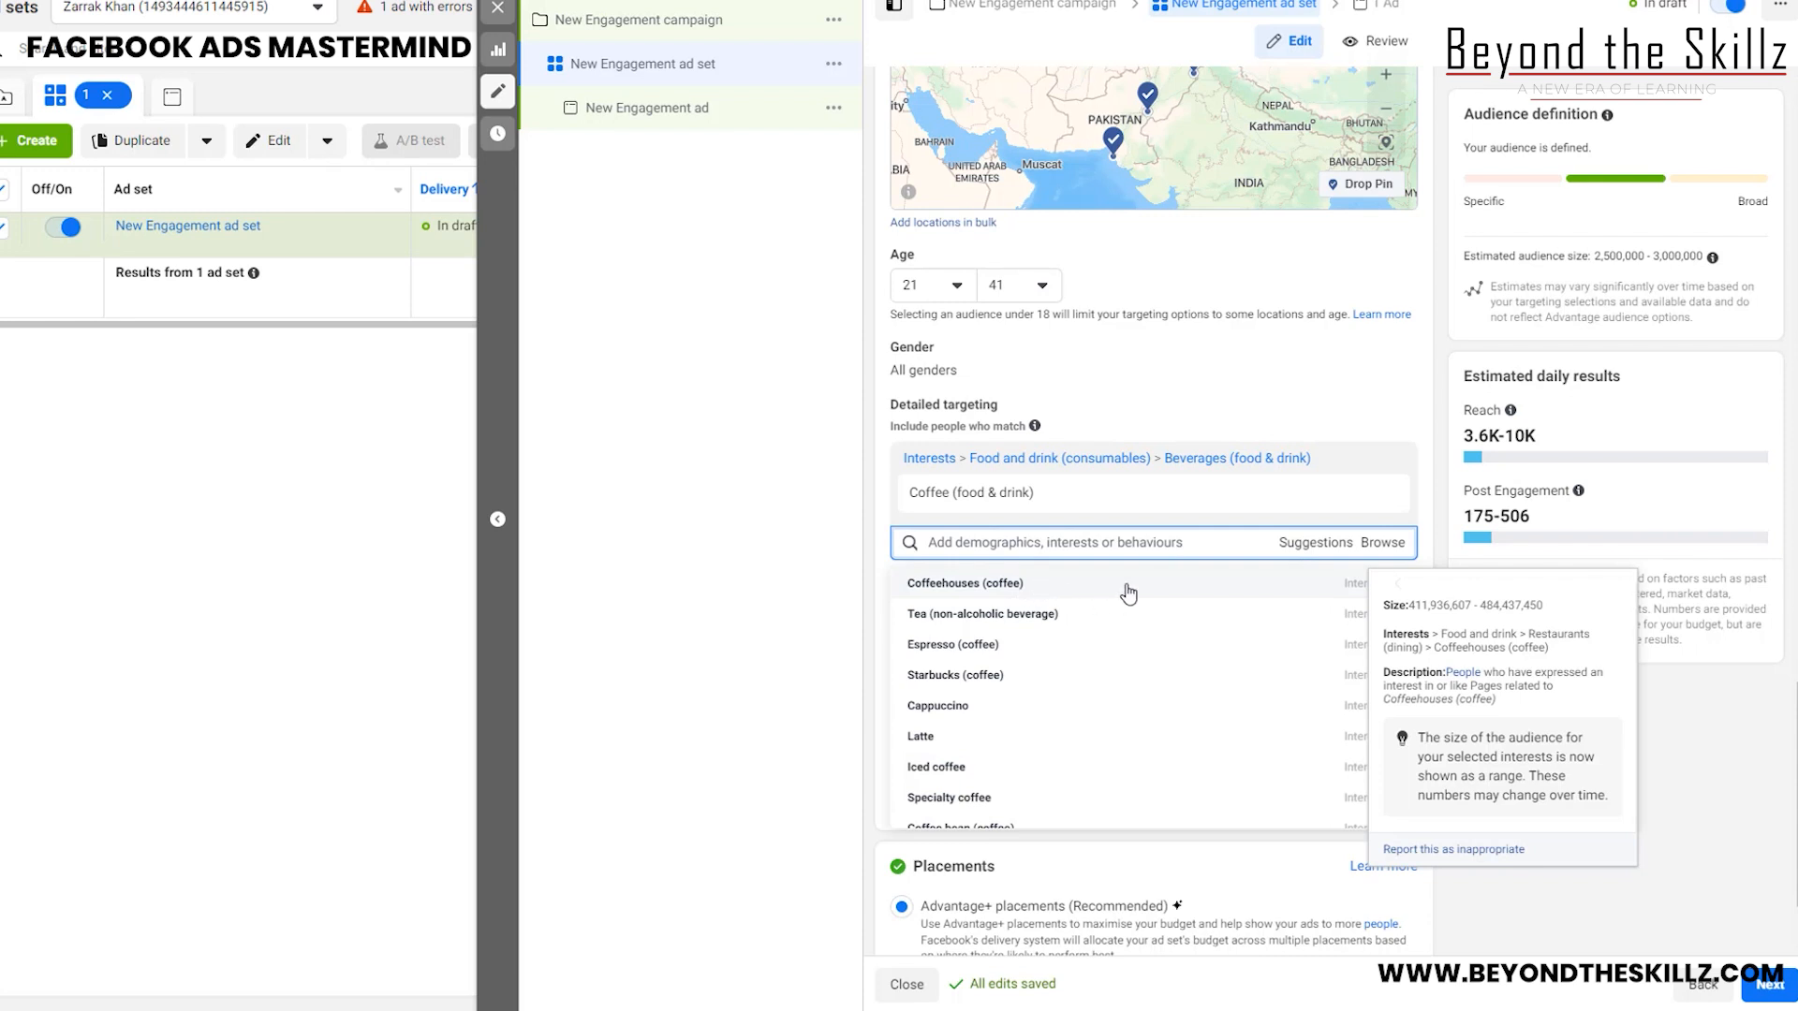
left_click(1011, 587)
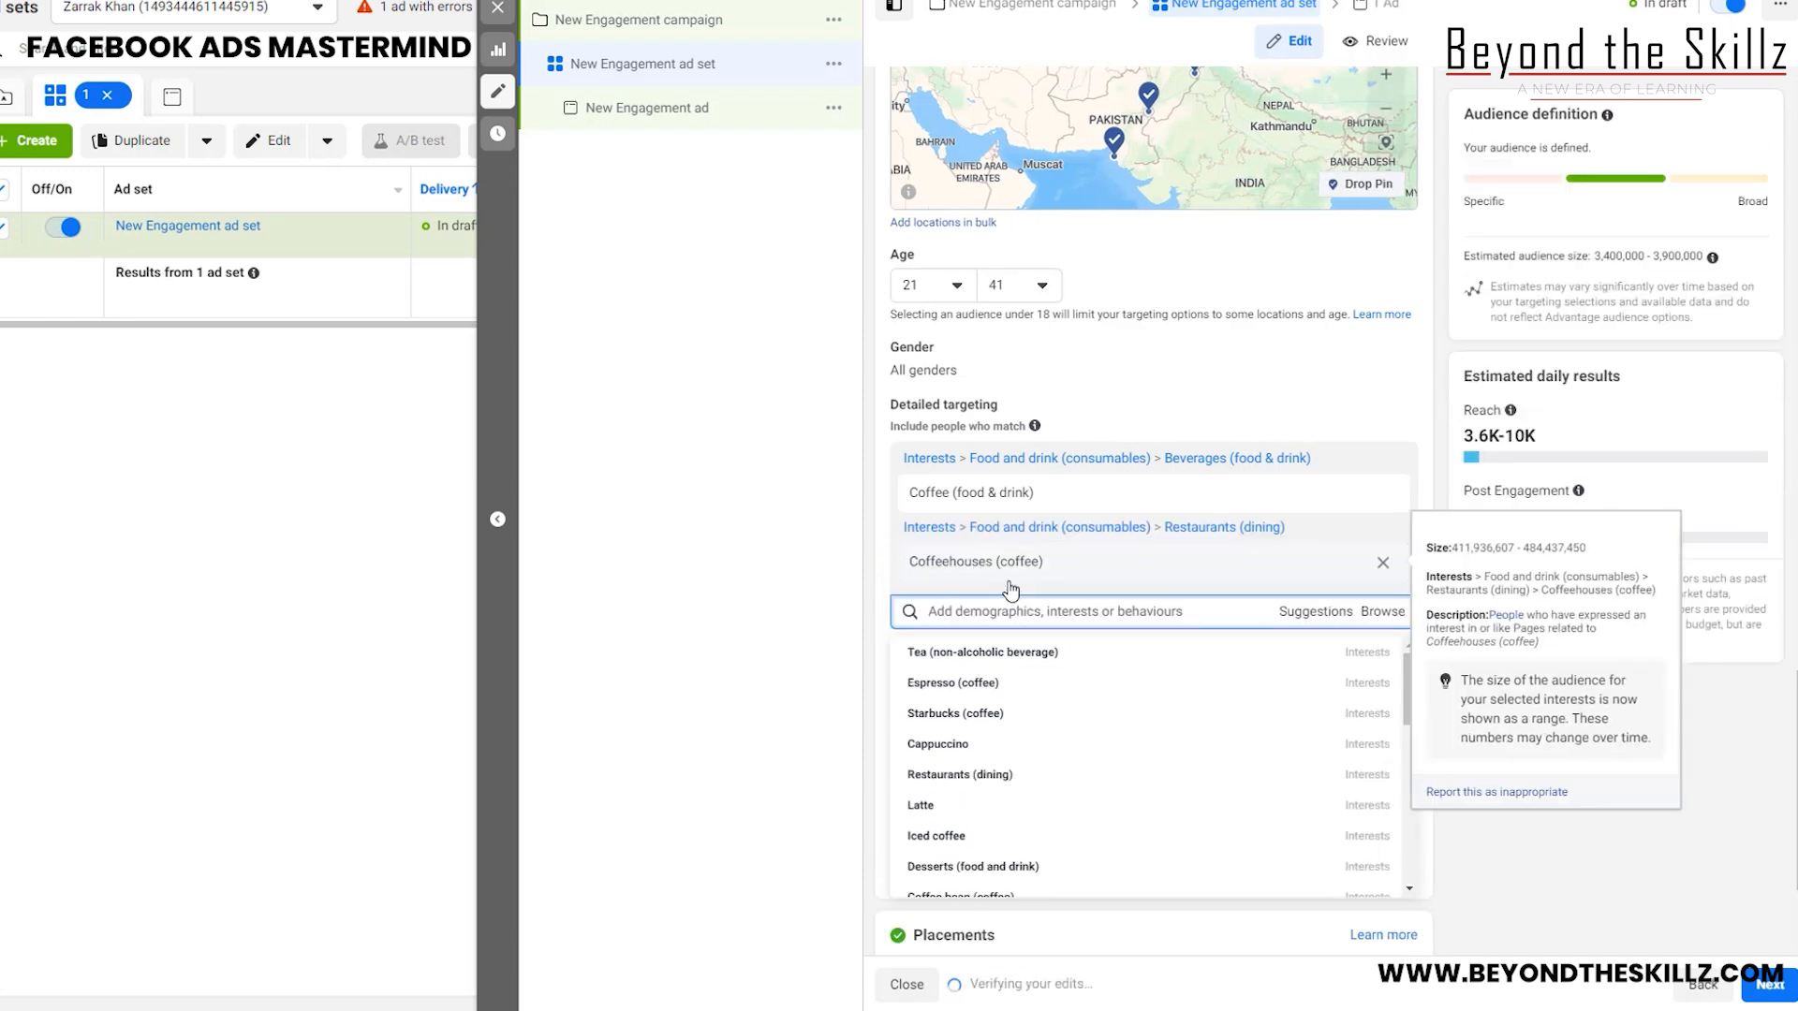
left_click(970, 685)
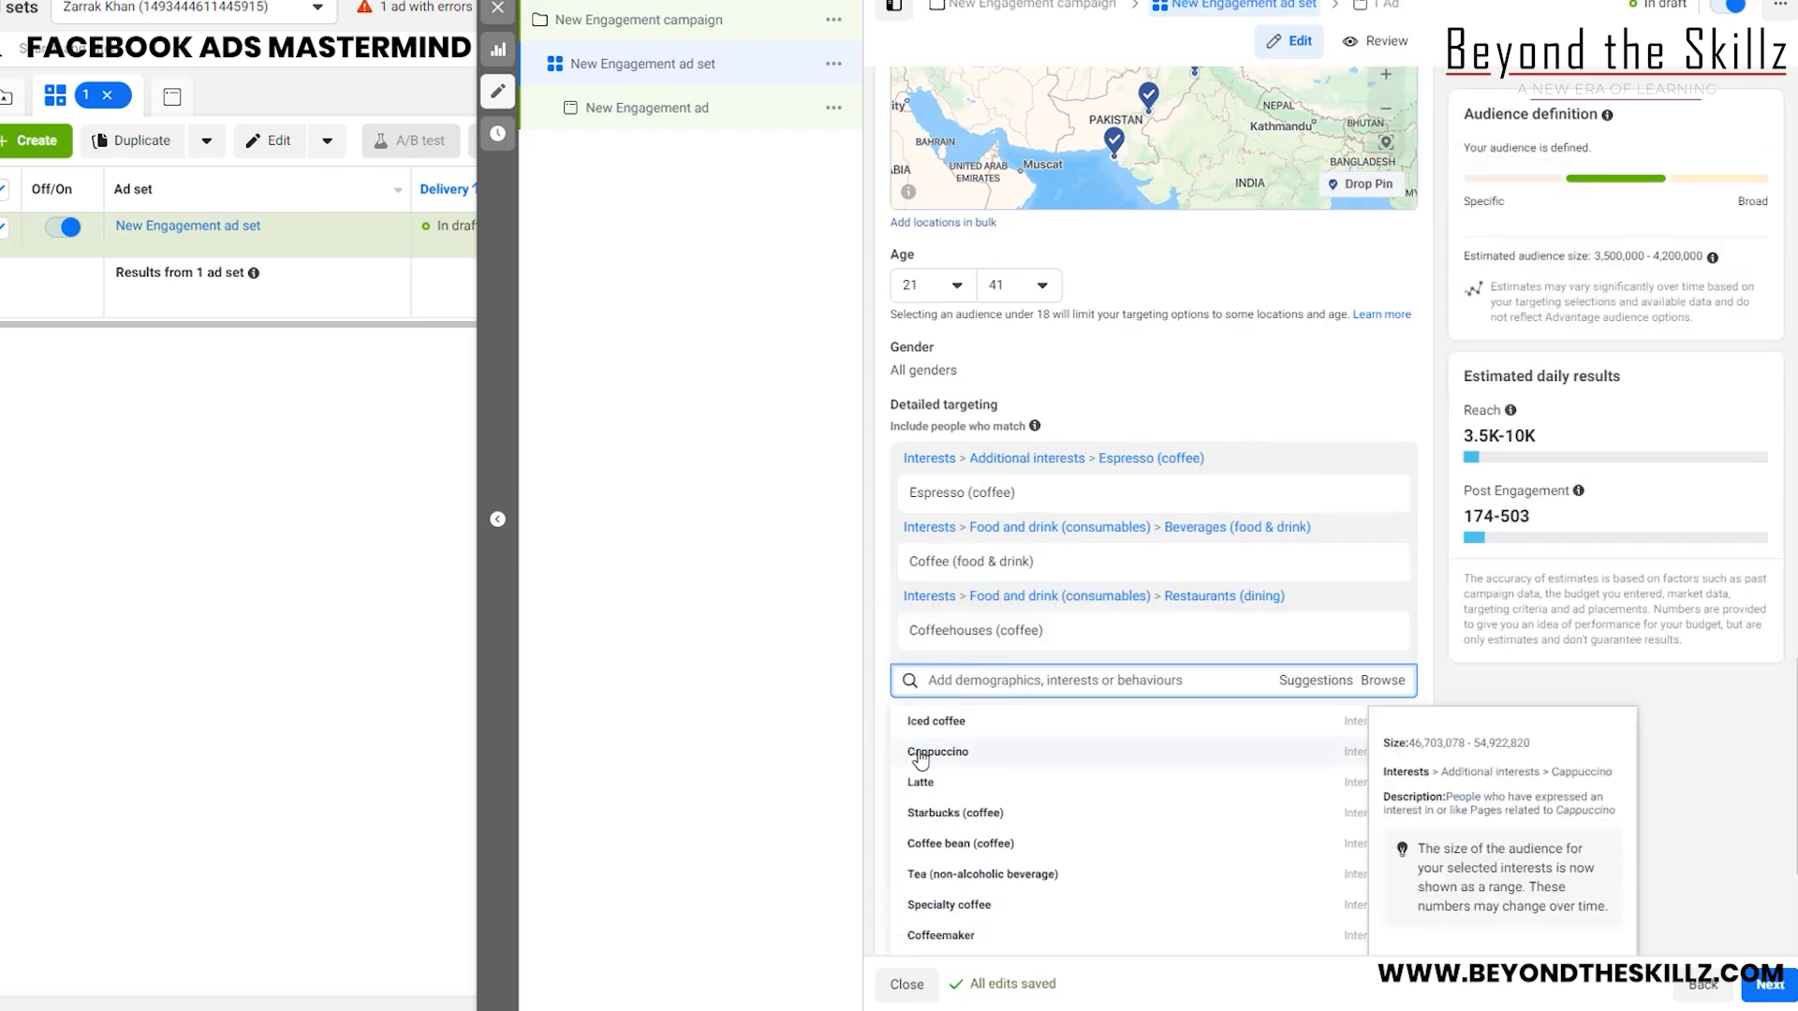
left_click(991, 815)
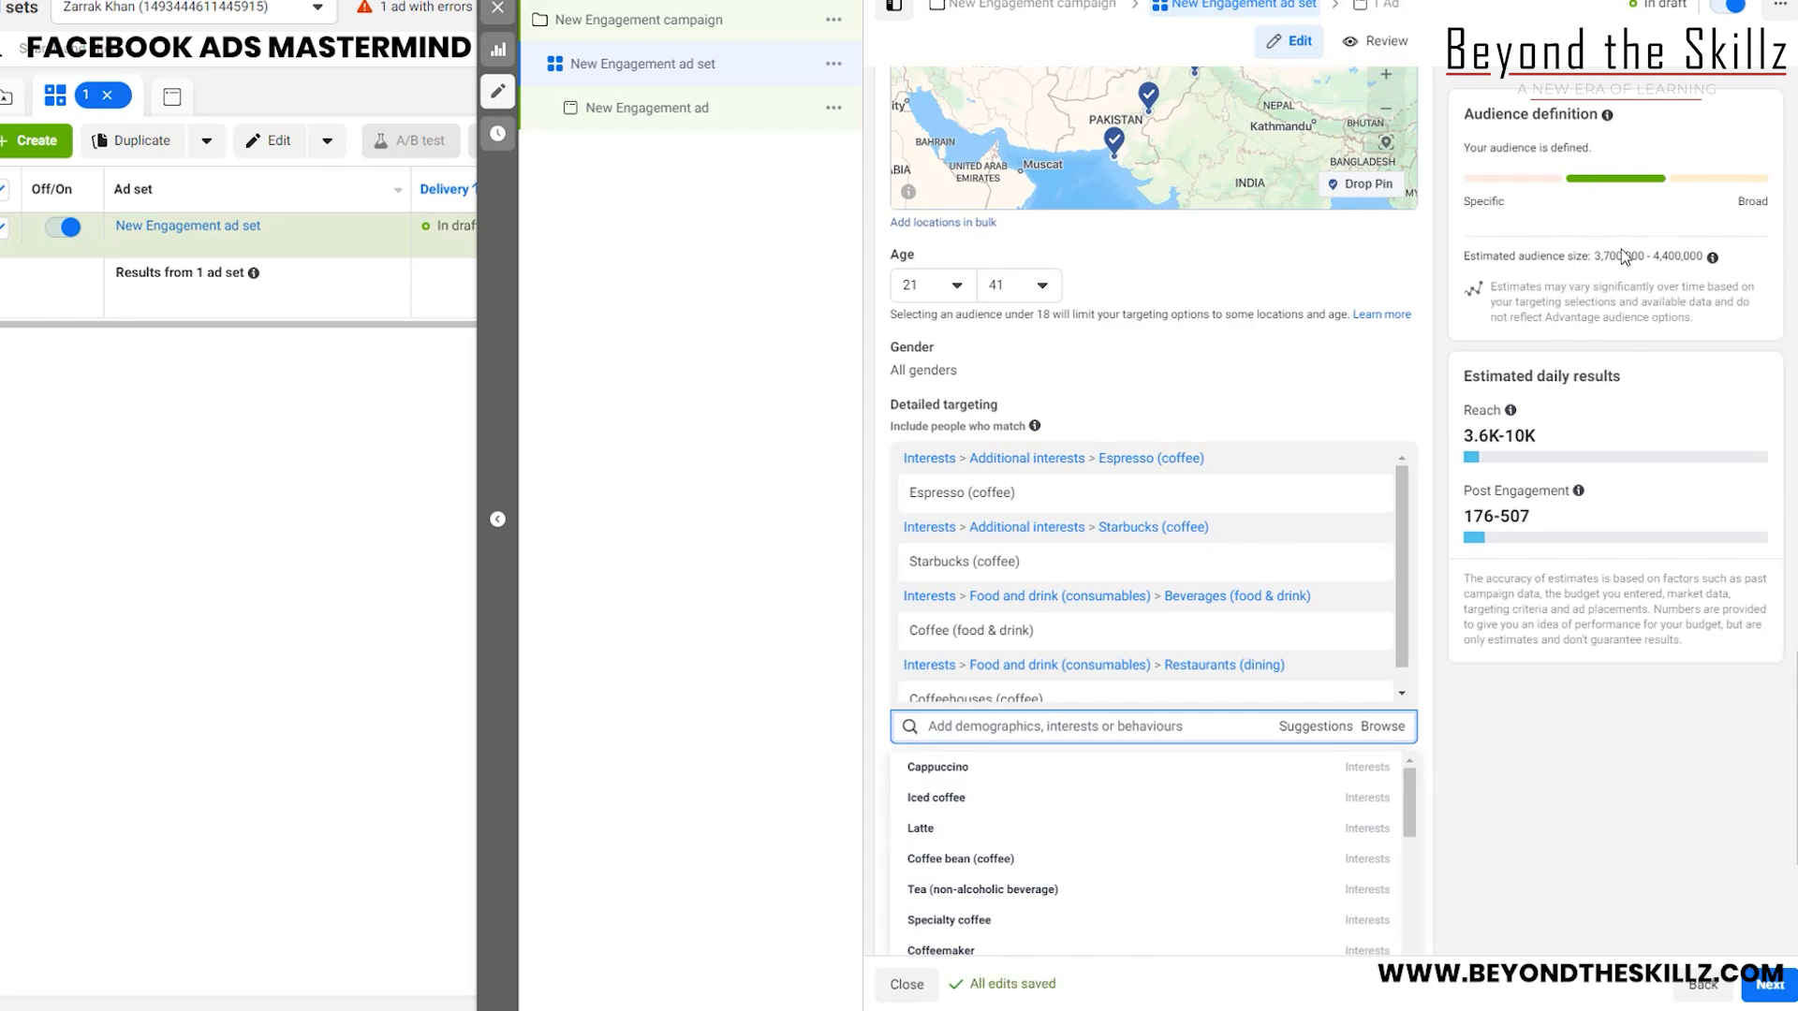
Add the suggested interests Latte, Coffee bean (coffee), Cappuccino and Iced coffee to the detailed targeting.
scroll(1152, 562, "down", 1)
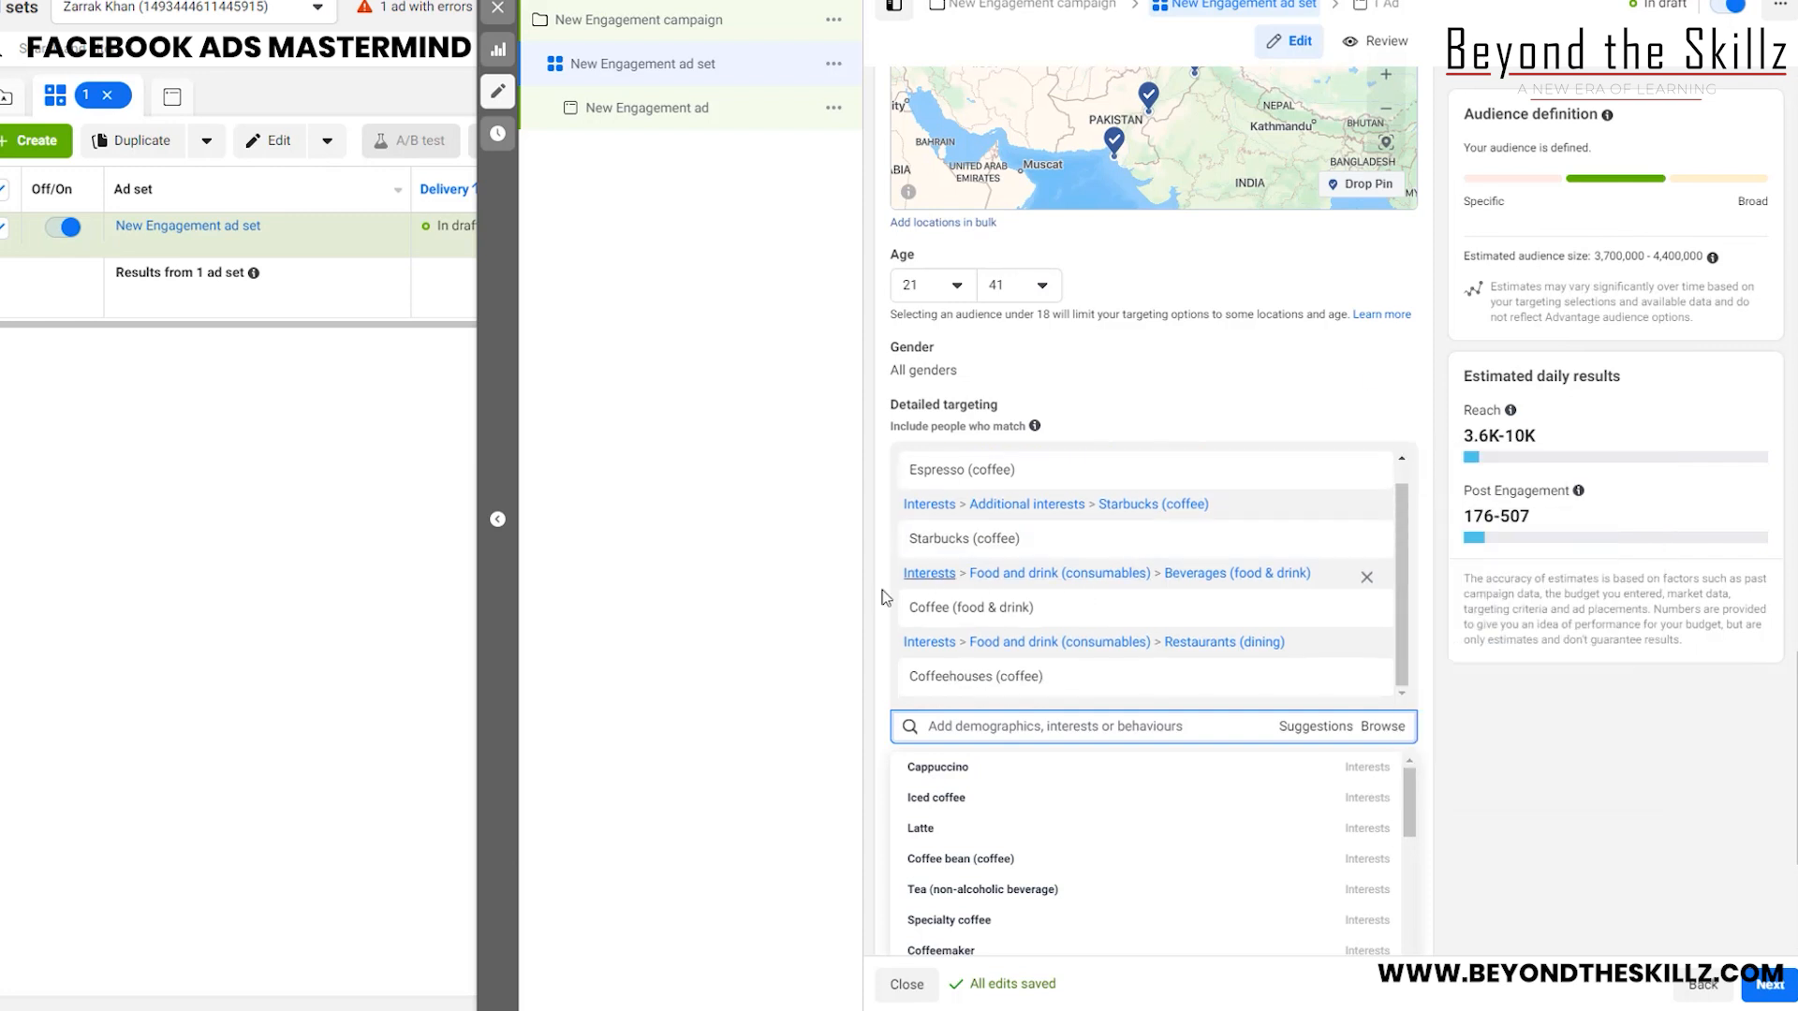
left_click(952, 830)
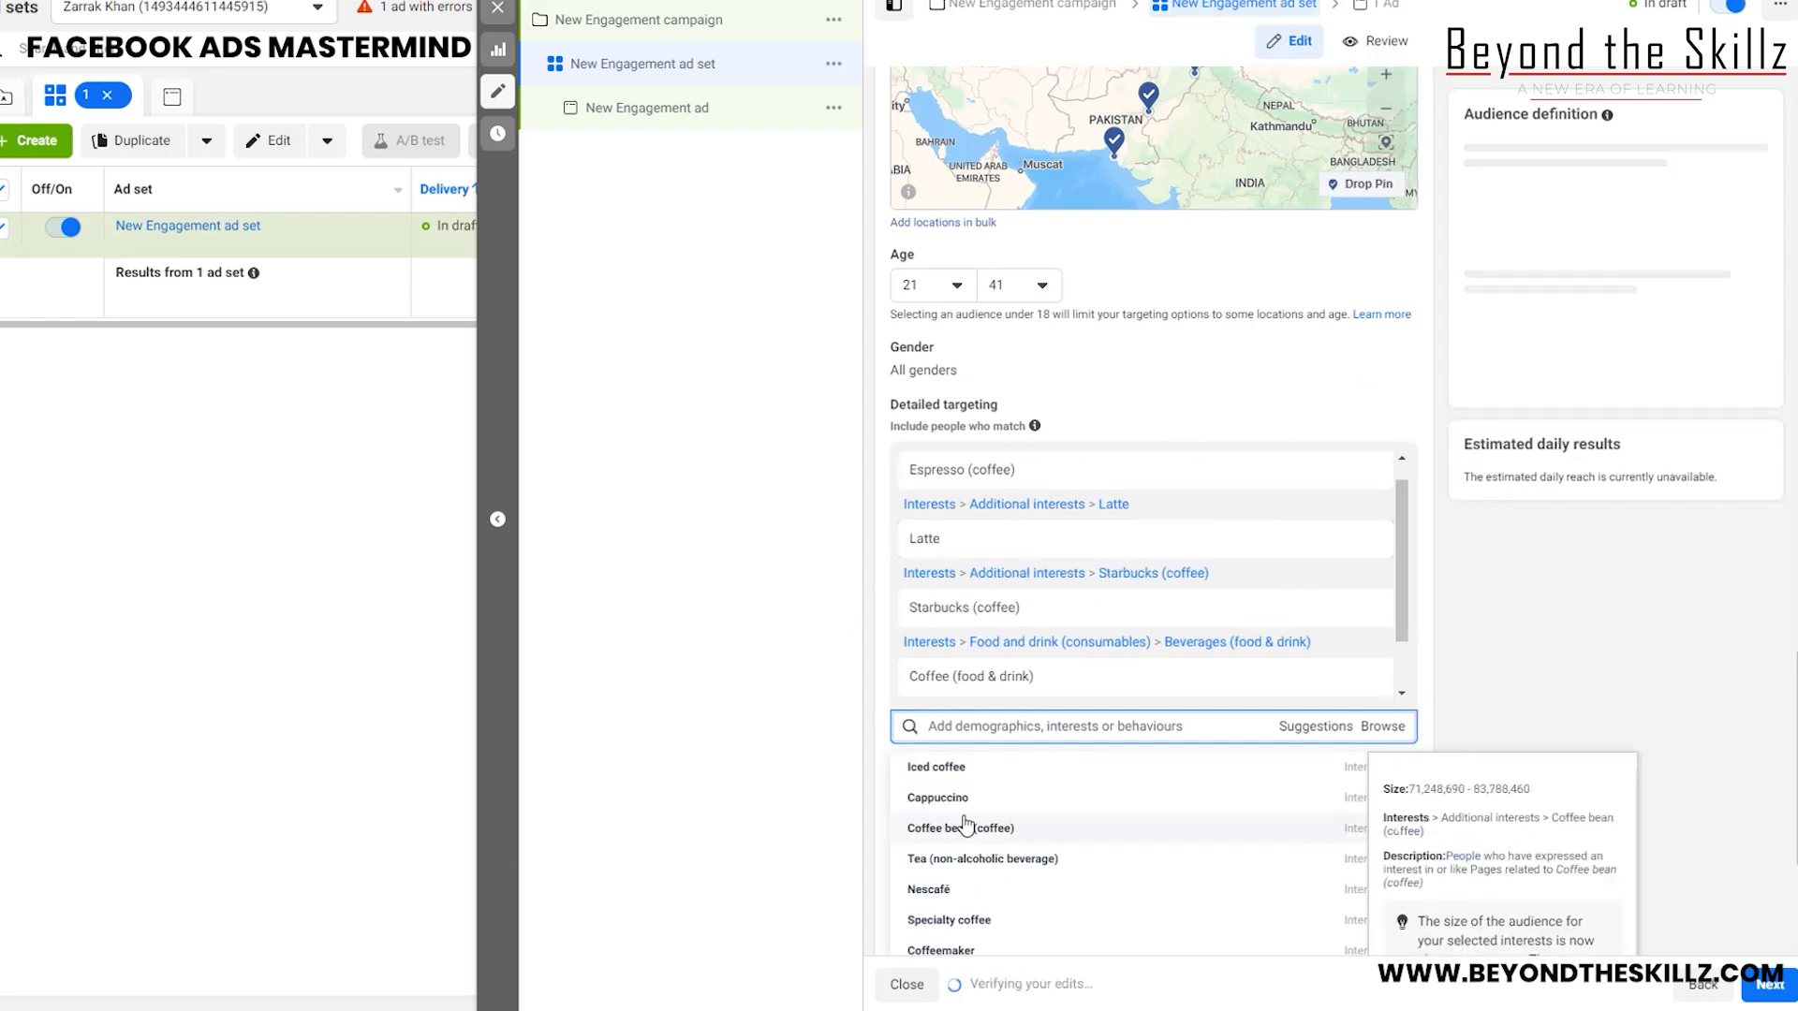
left_click(998, 831)
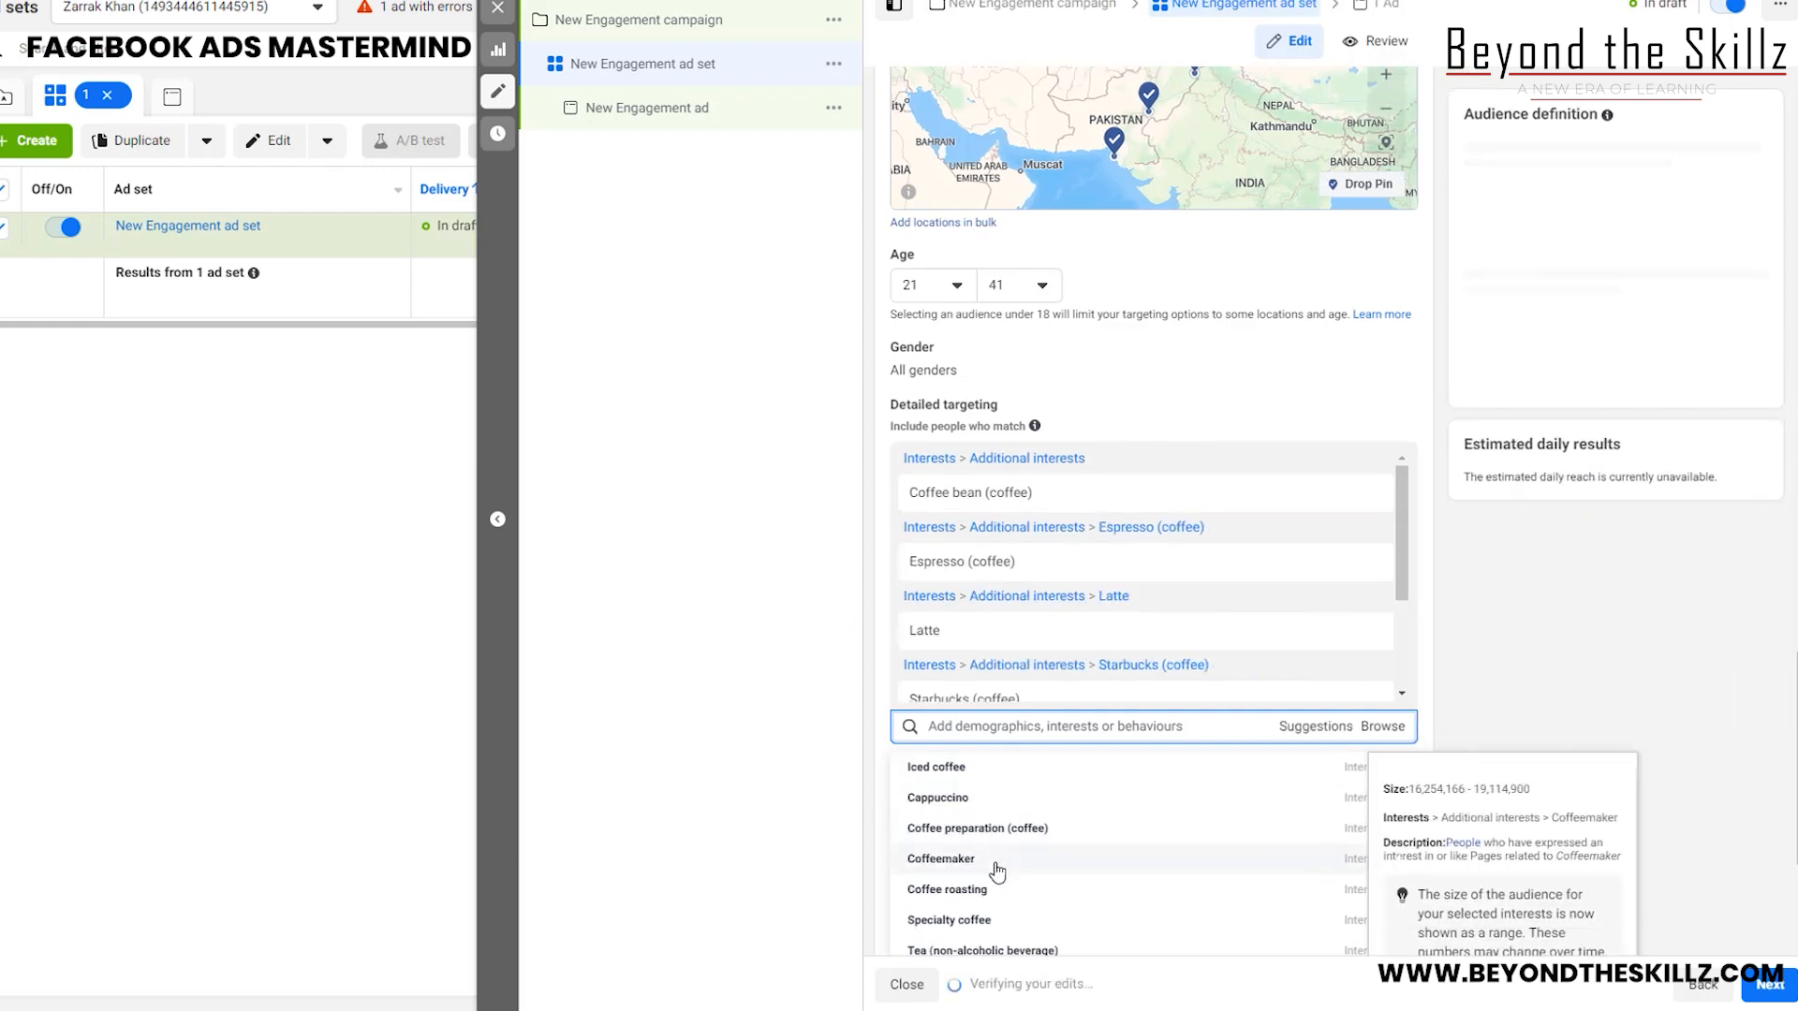
left_click(982, 797)
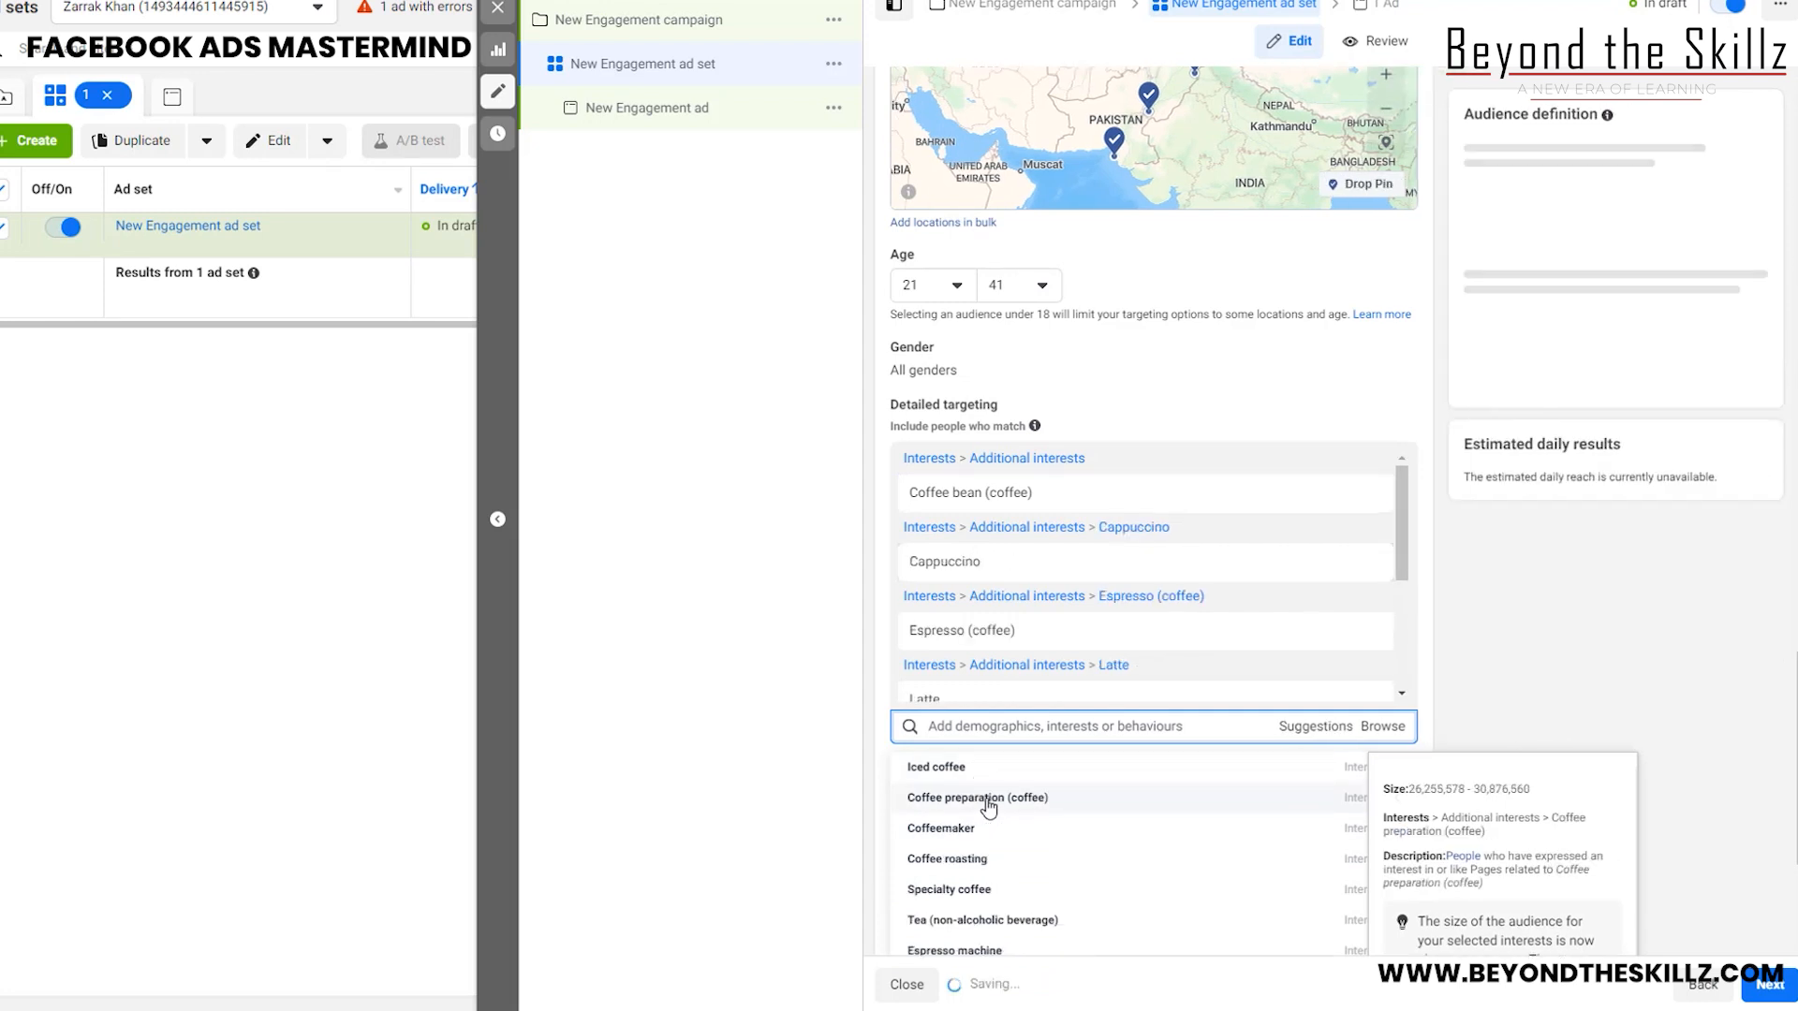
left_click(969, 768)
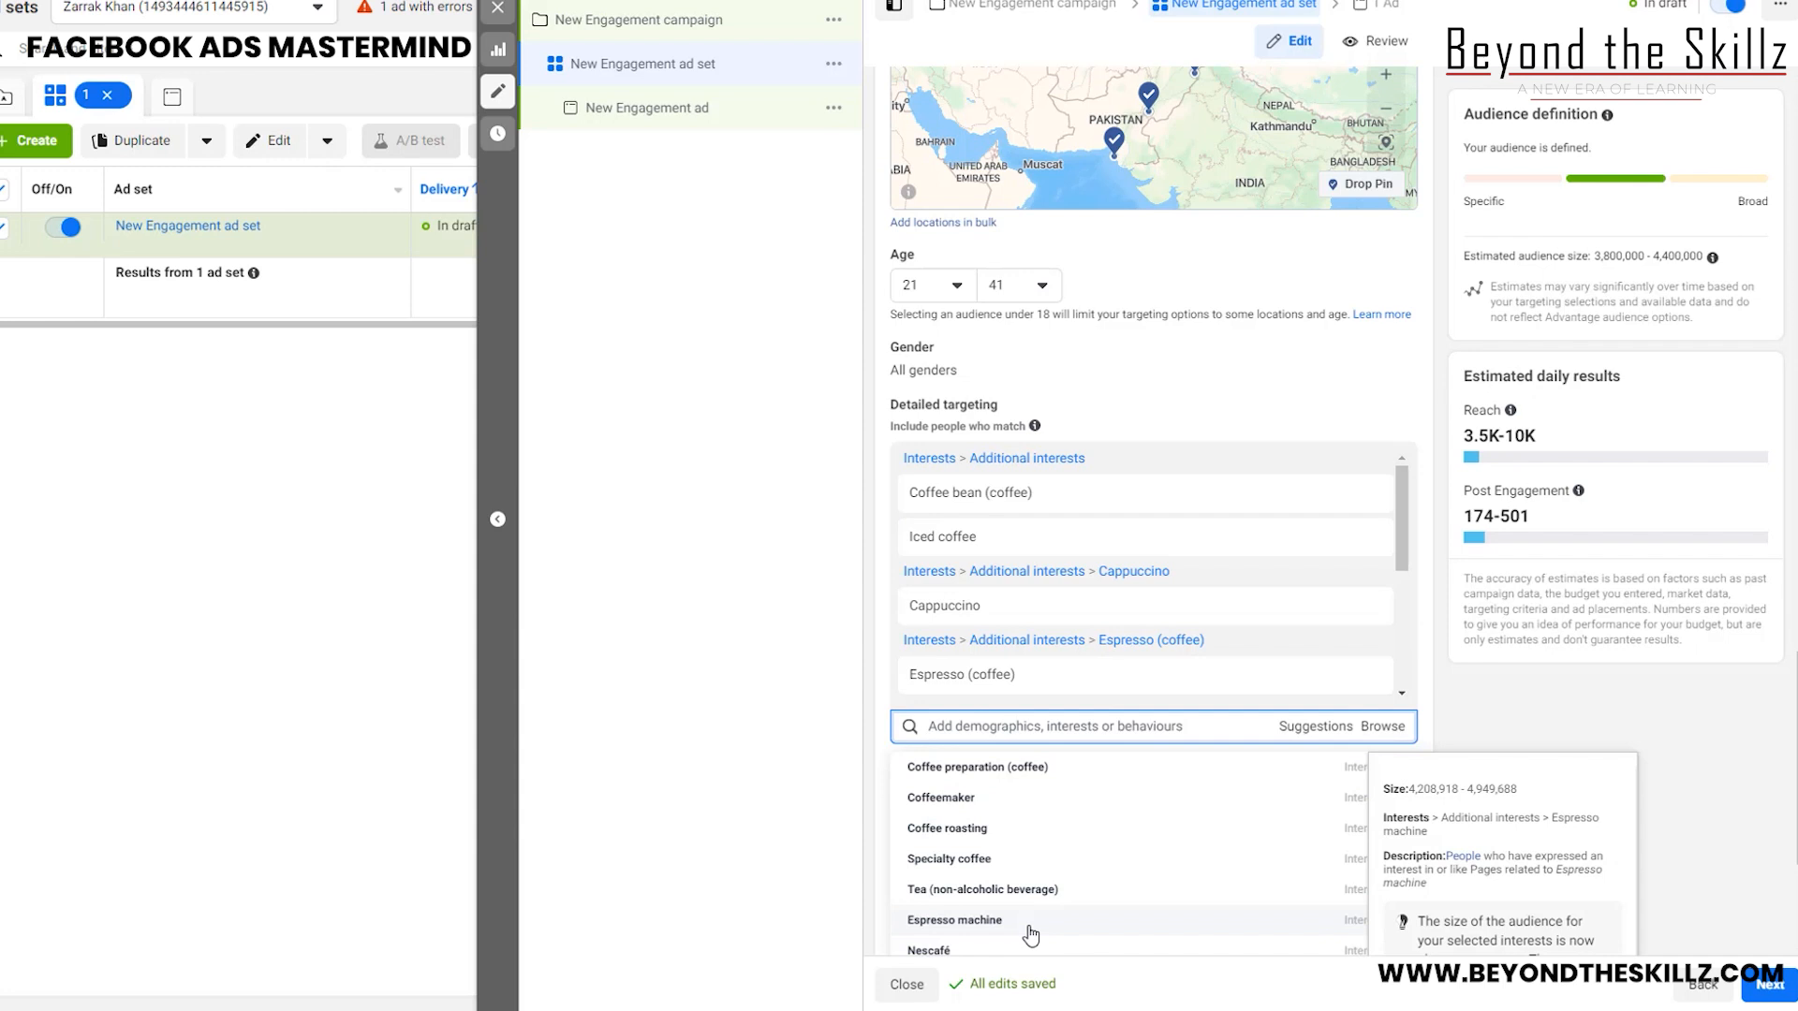
Add the suggested interests Espresso machine and Nescafé to the detailed targeting and close the suggestions.
left_click(1031, 932)
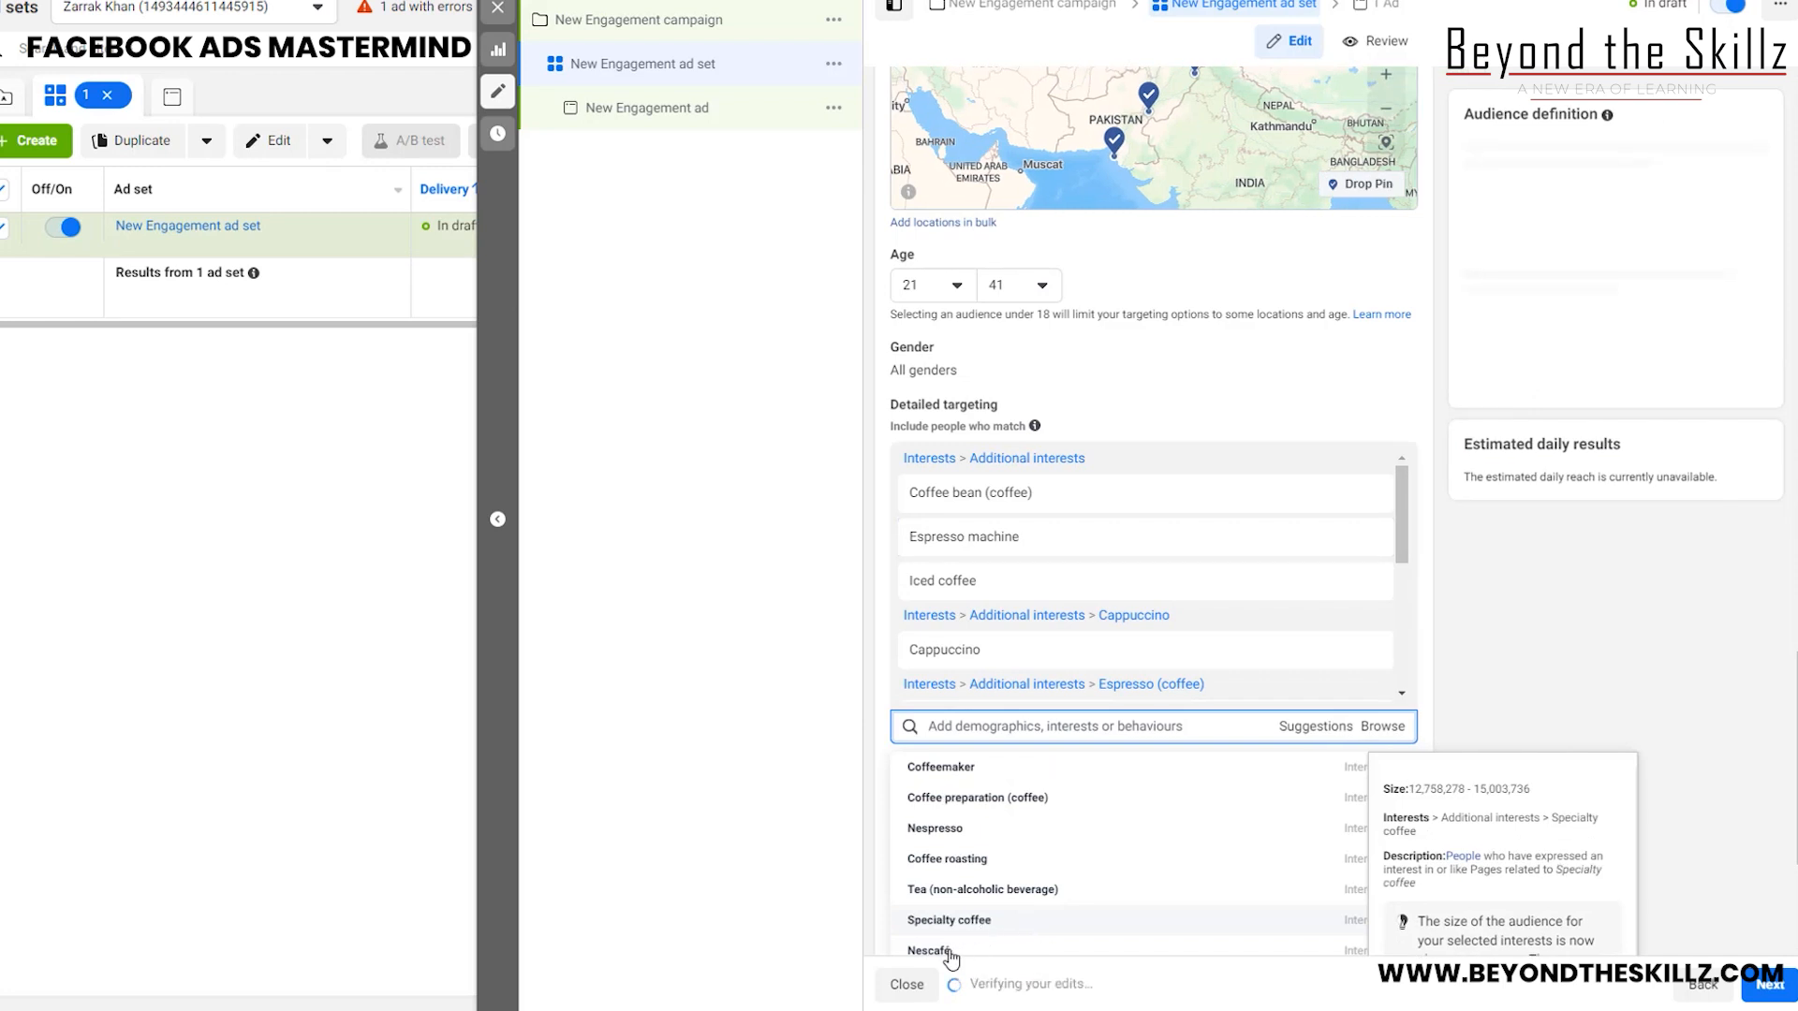
left_click(949, 953)
scroll(1044, 835, "down", 3)
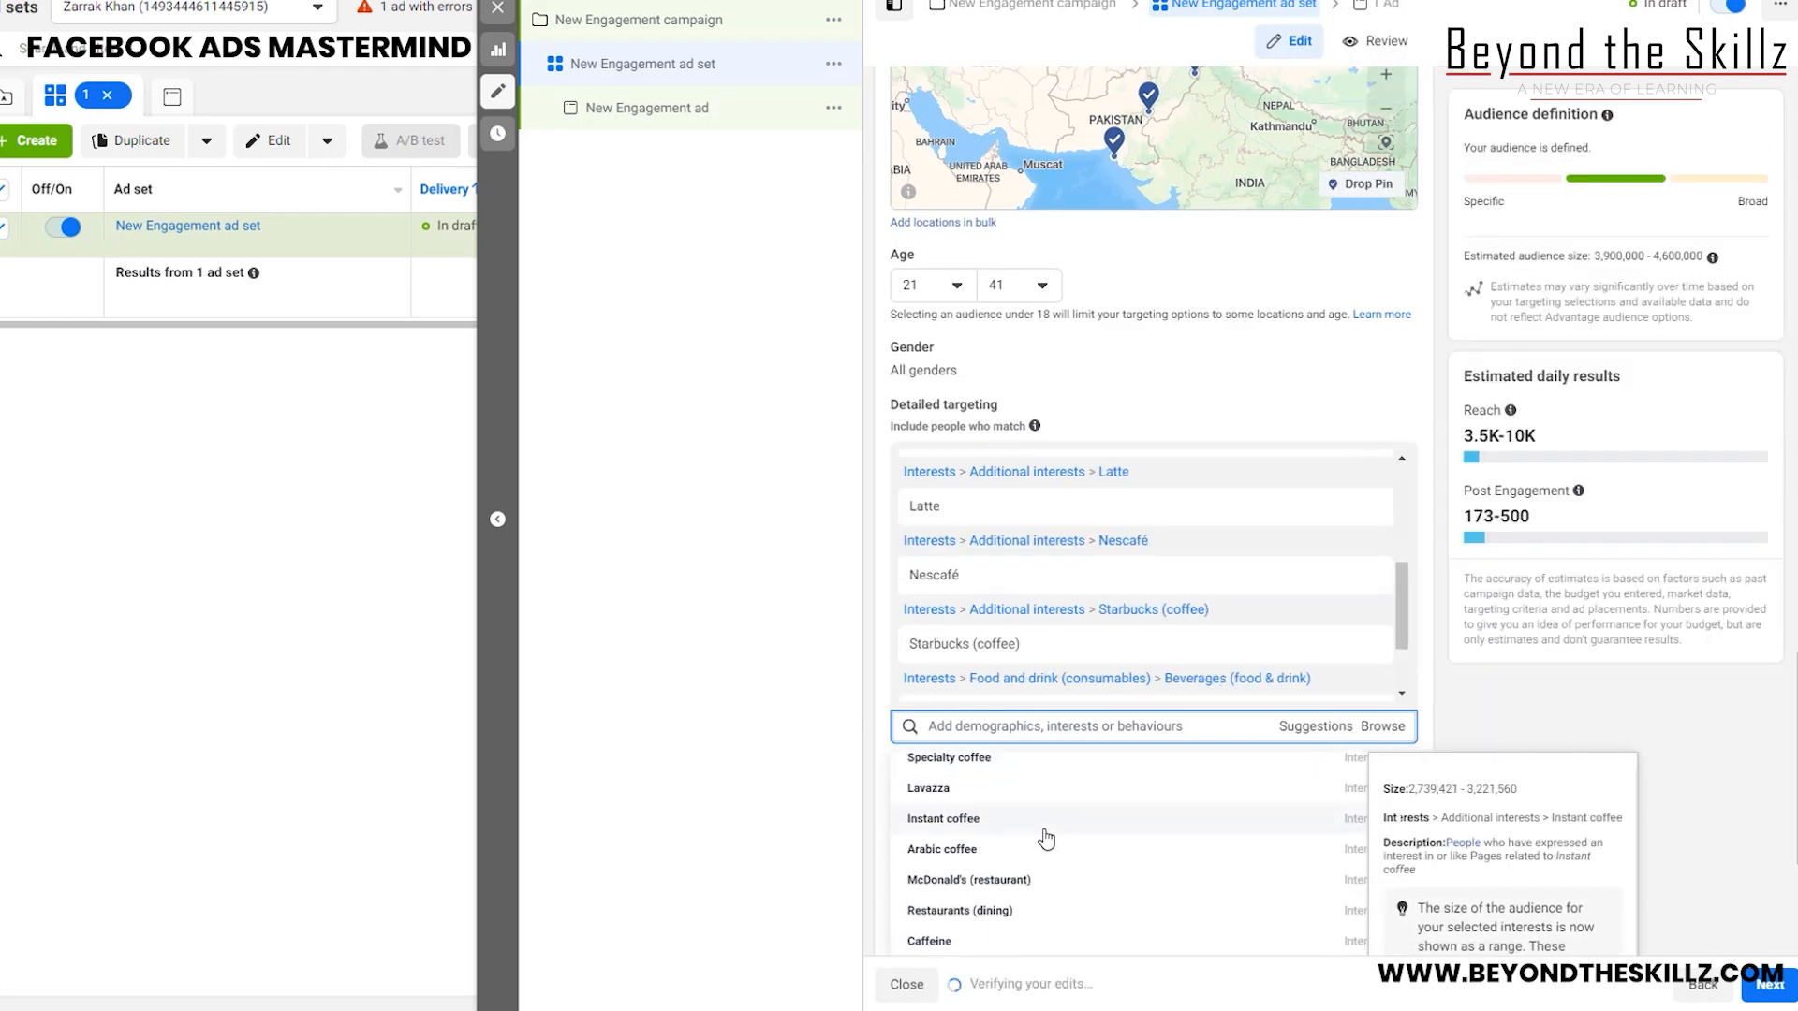
scroll(1060, 558, "down", 4)
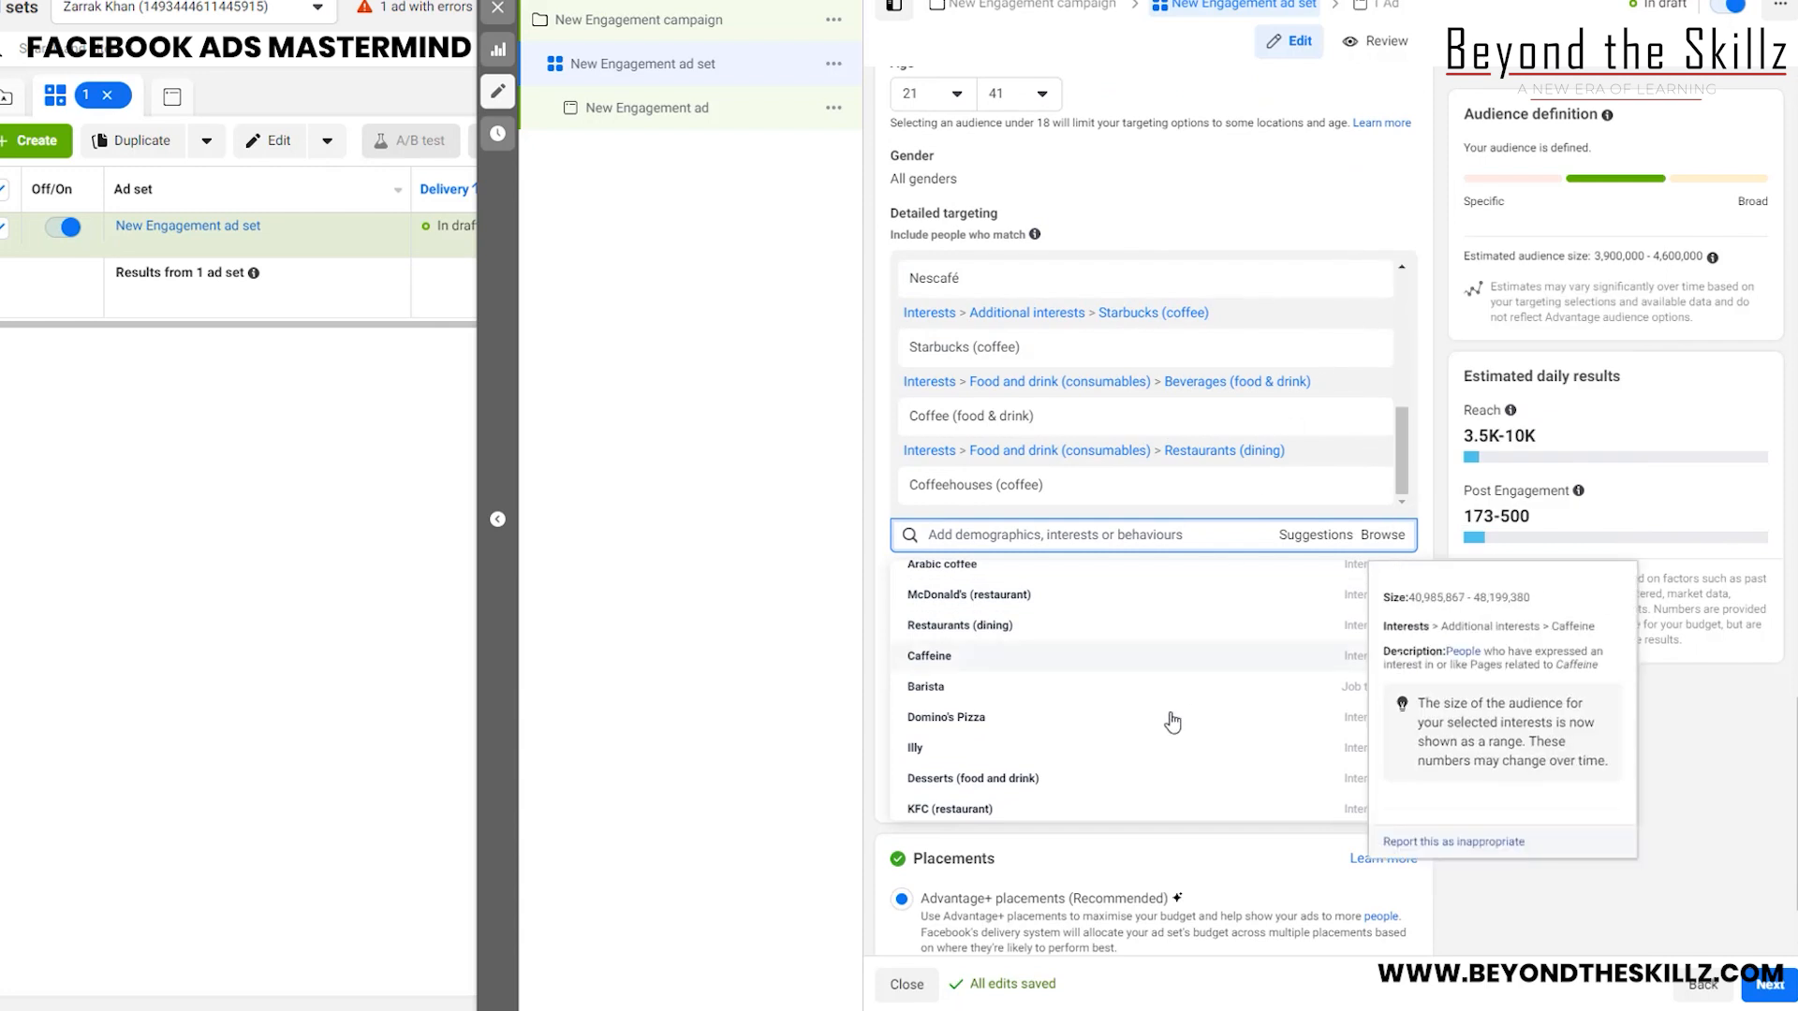
left_click(1430, 229)
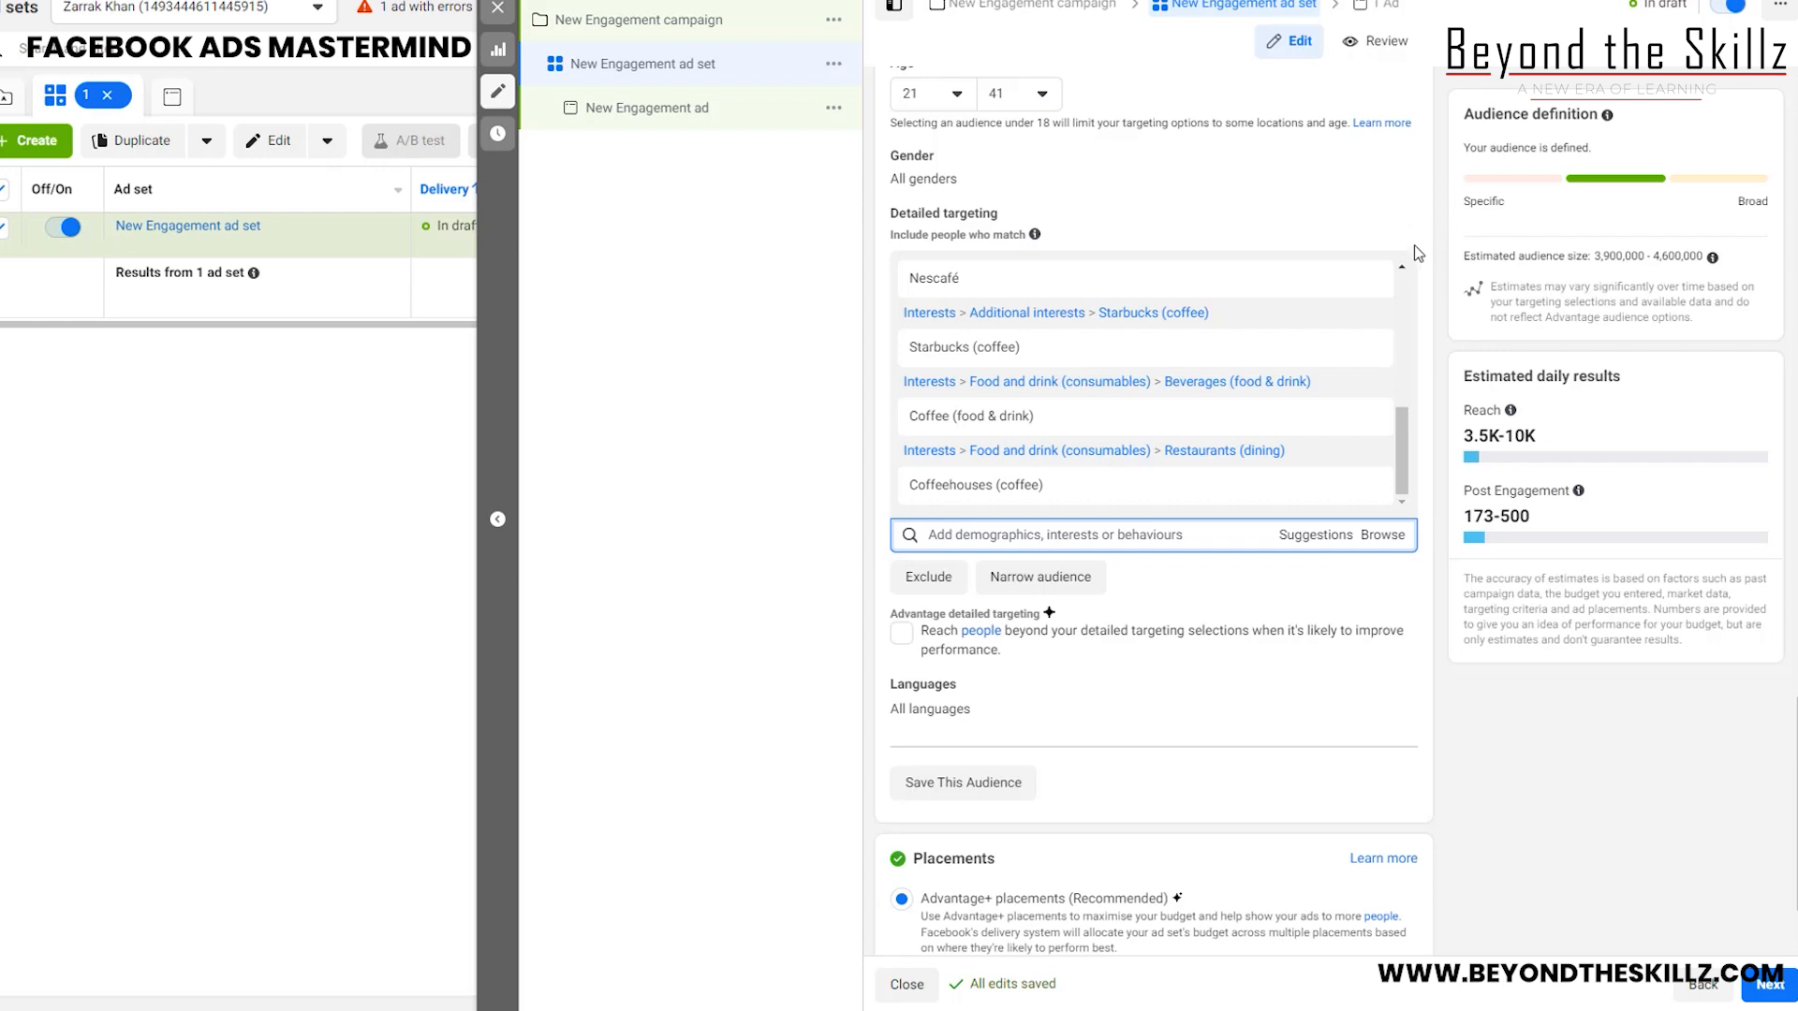
Reopen the detailed targeting suggestions and add the interest Dunkin' Donuts.
left_click(1287, 537)
mouse_move(1154, 643)
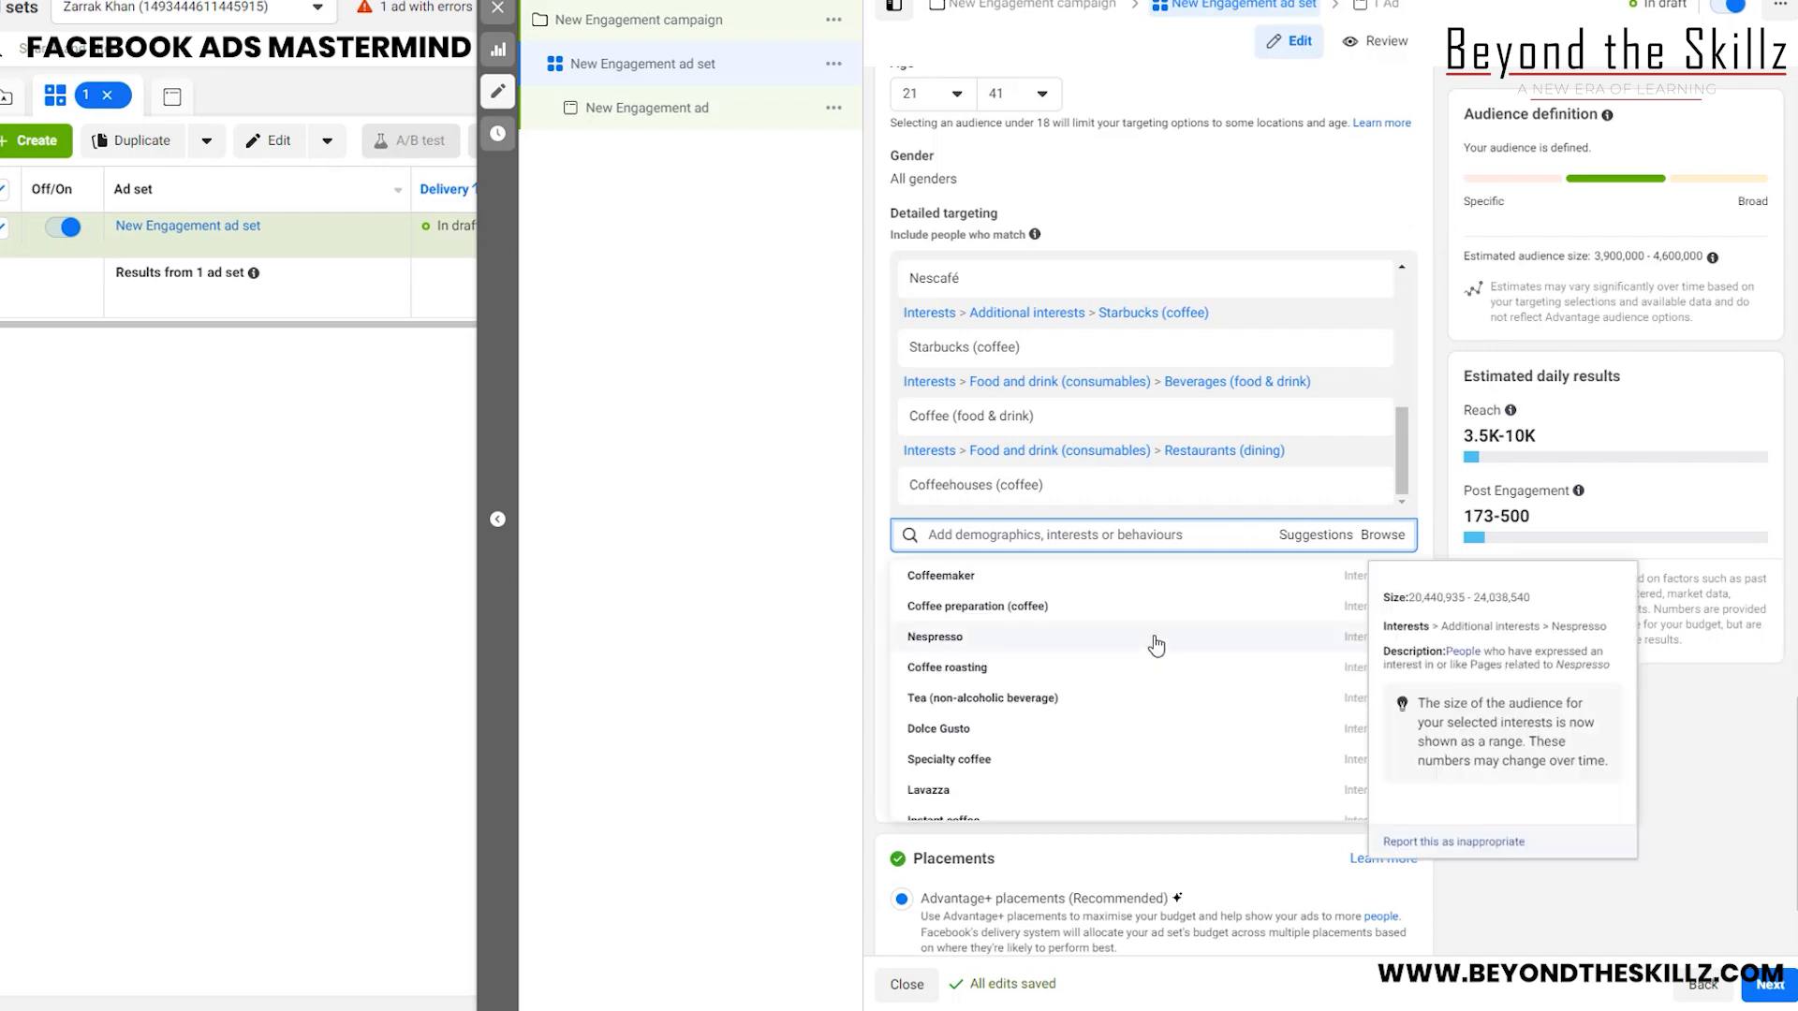
scroll(1157, 645, "down", 6)
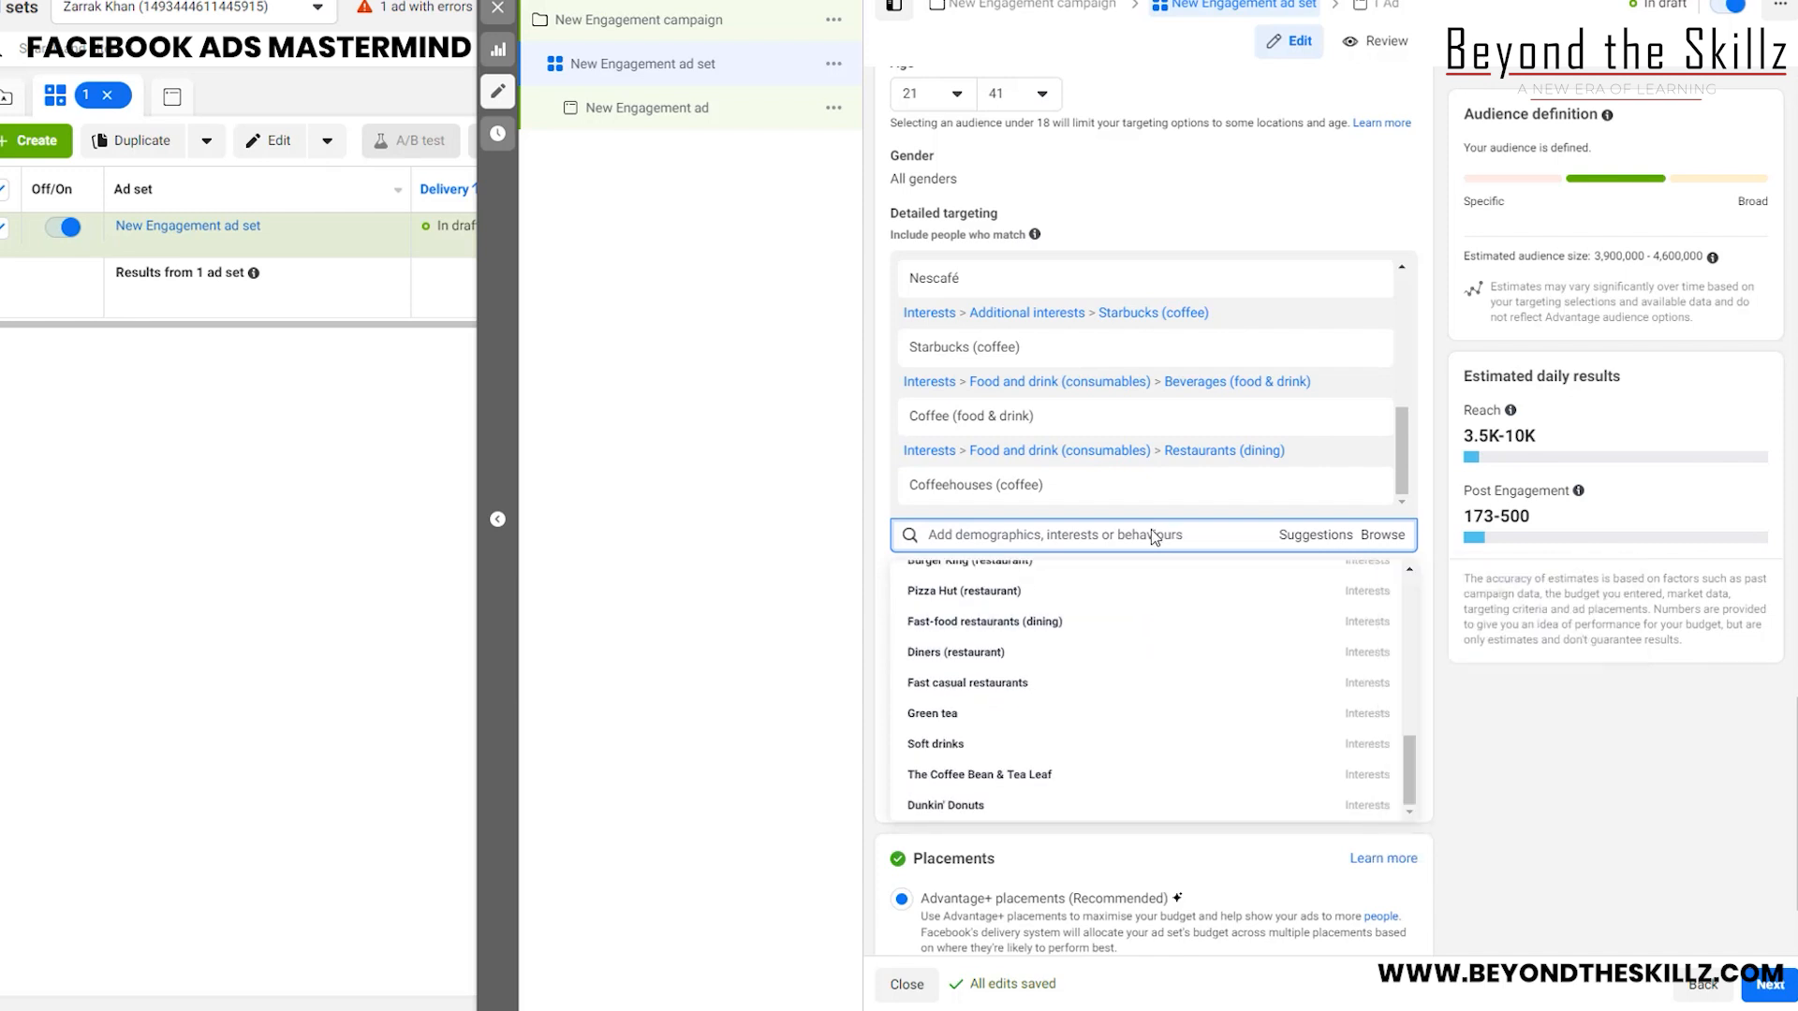
mouse_move(984, 805)
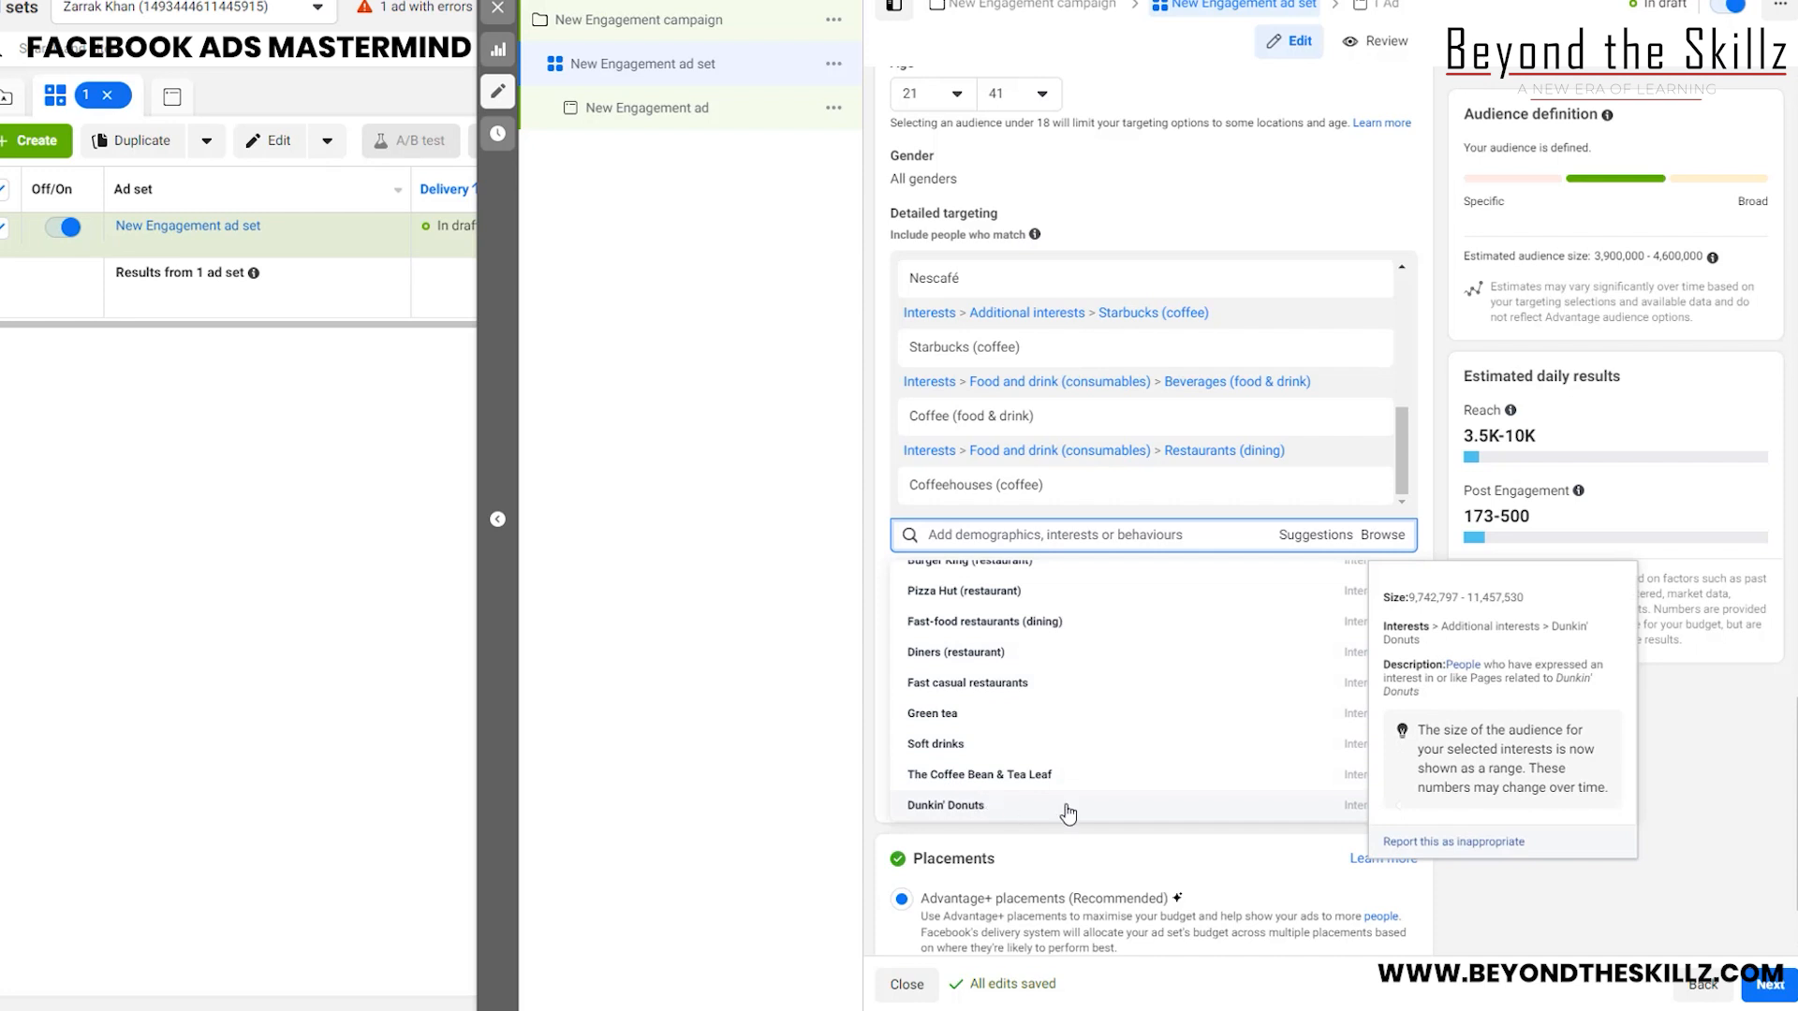
left_click(1067, 811)
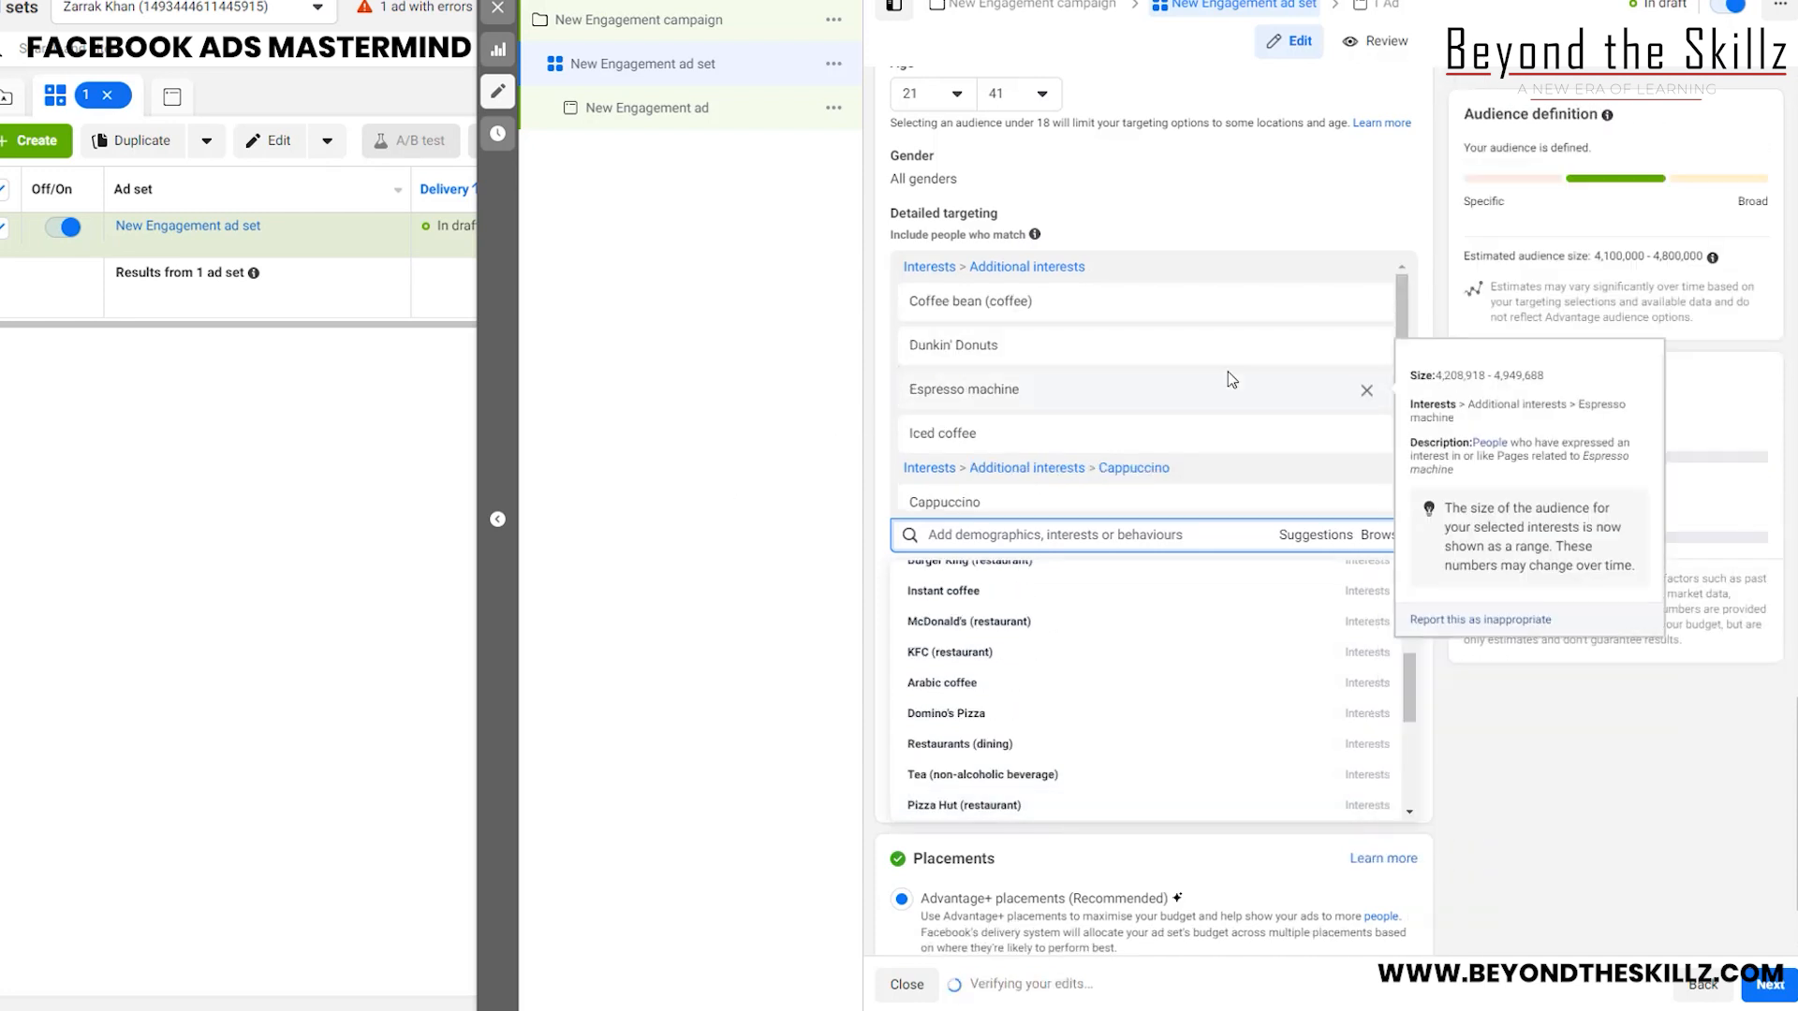
Close the interest suggestions and review the selected coffee interests in the detailed targeting along with the locations and age range.
scroll(1228, 374, "down", 5)
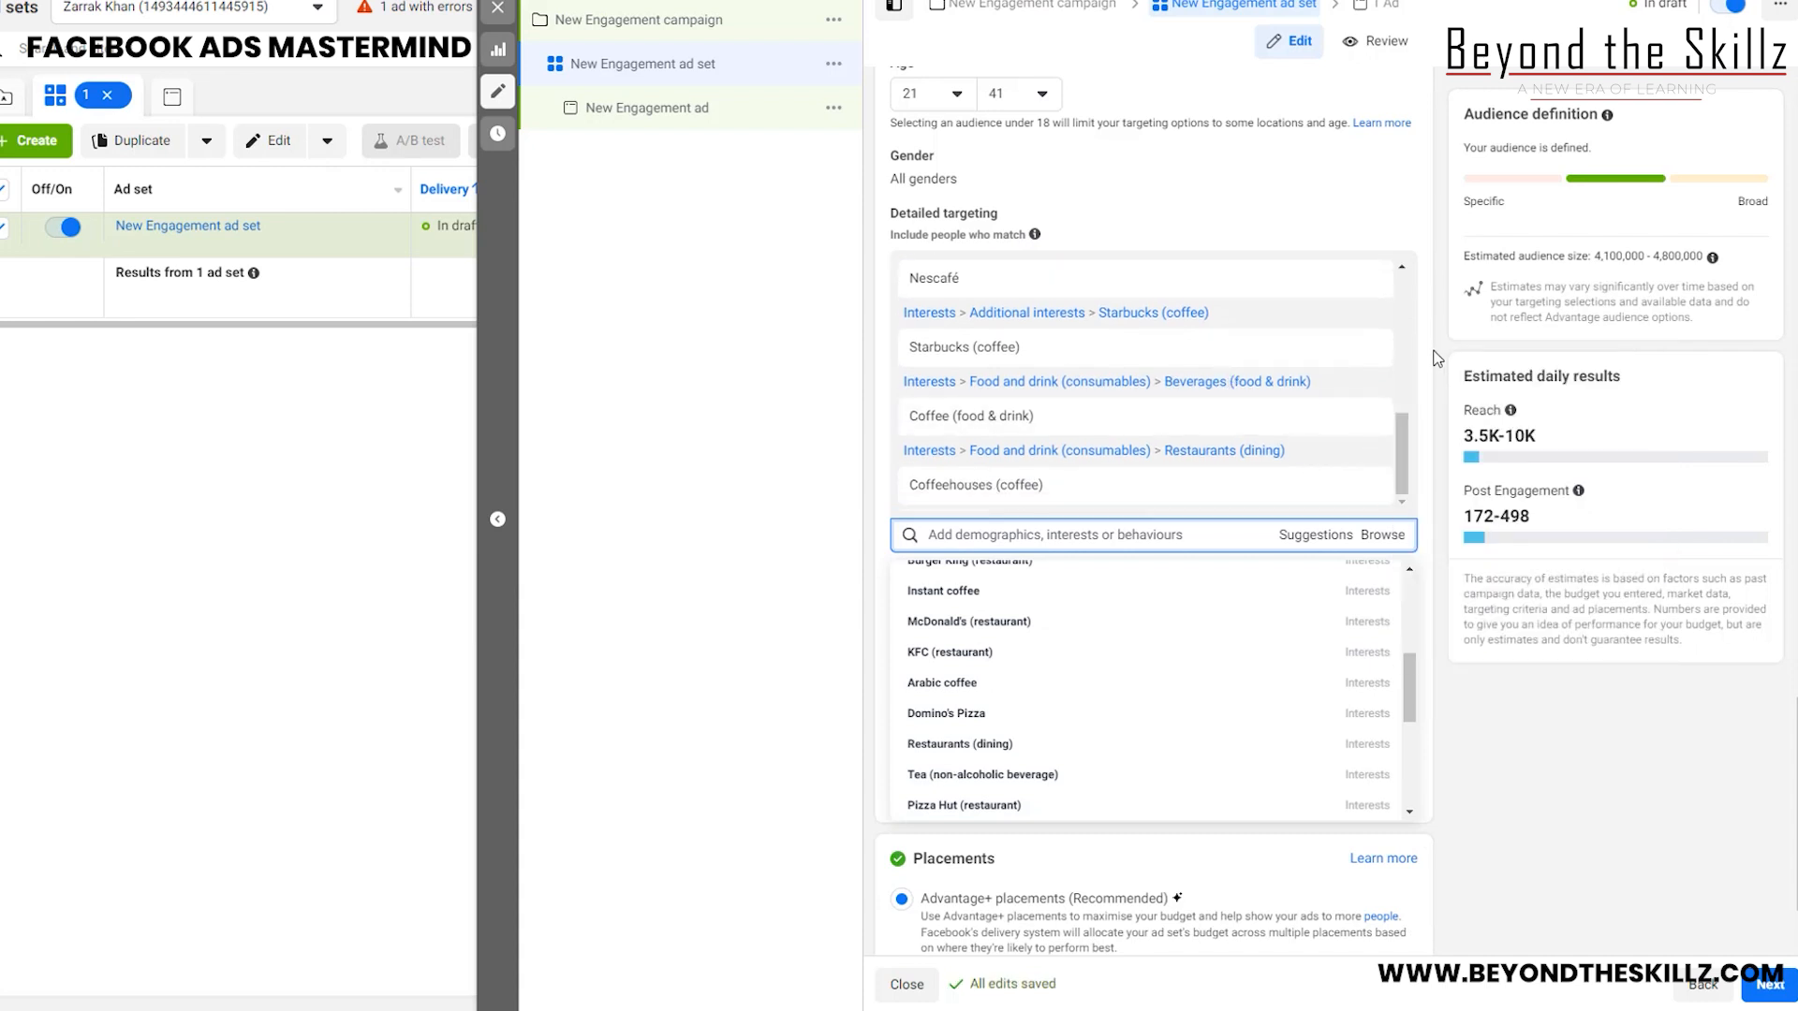
left_click(1428, 335)
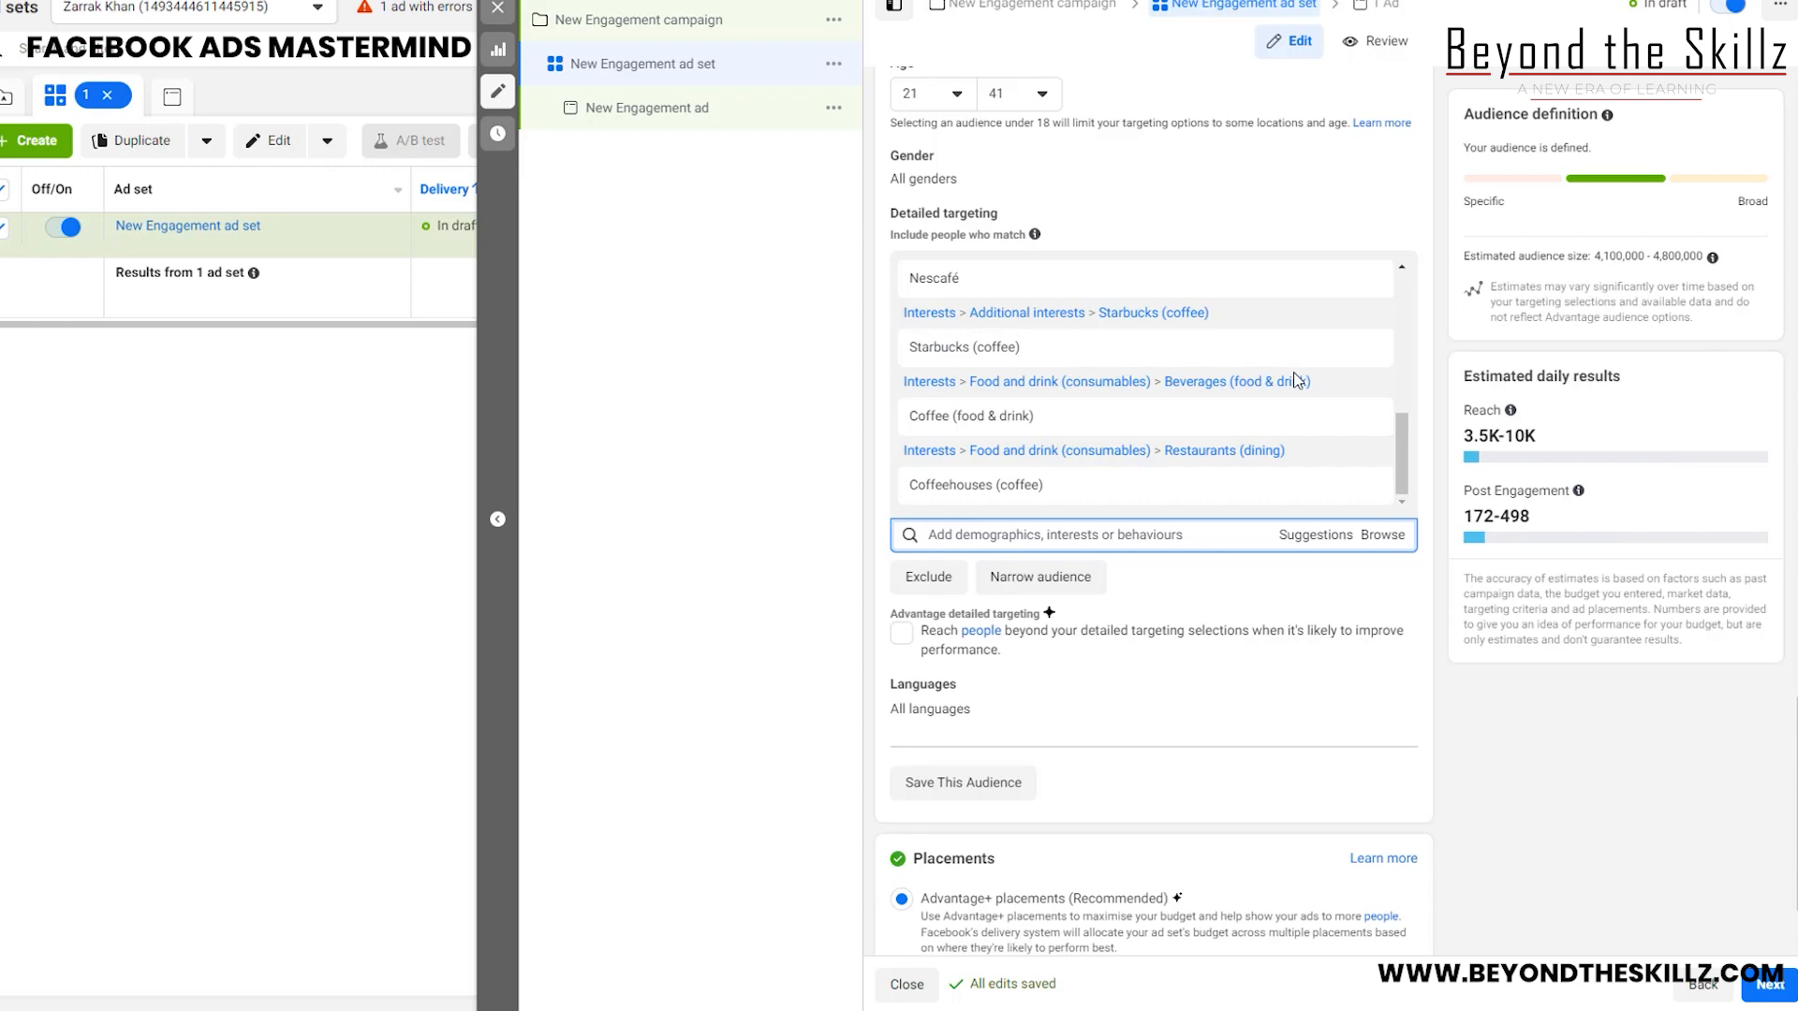
mouse_move(1096, 503)
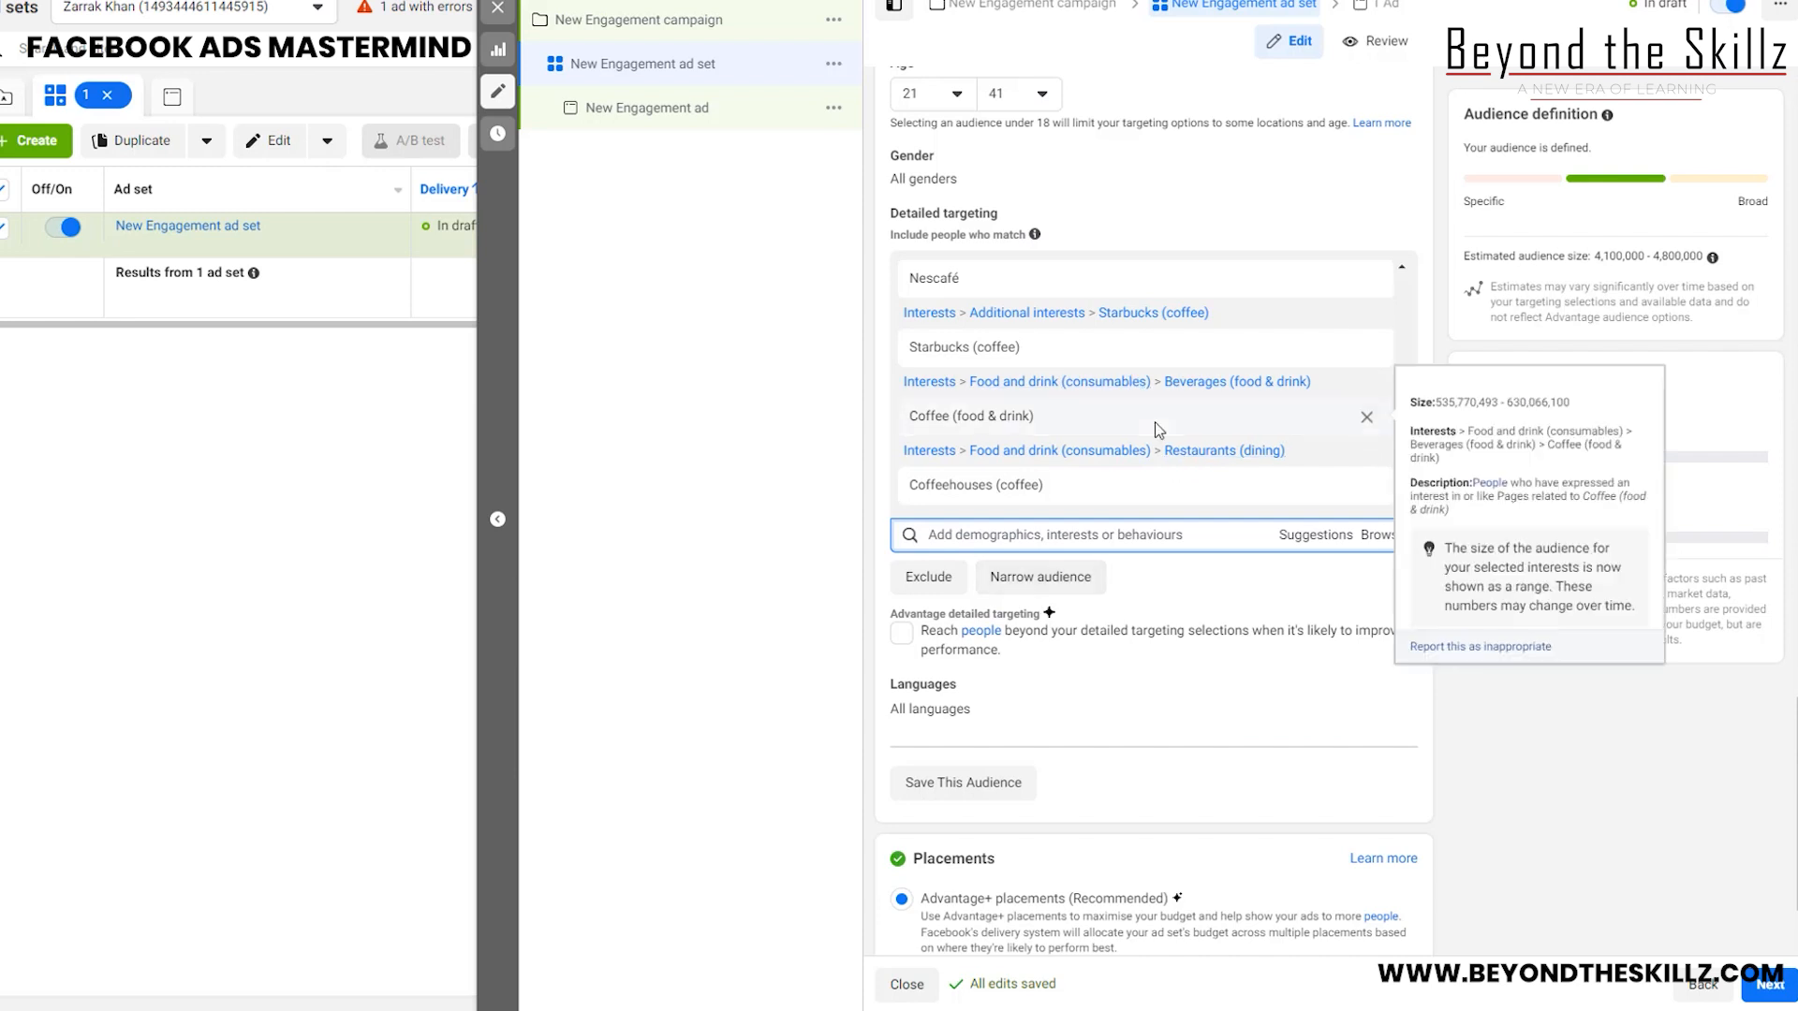
scroll(1188, 502, "up", 5)
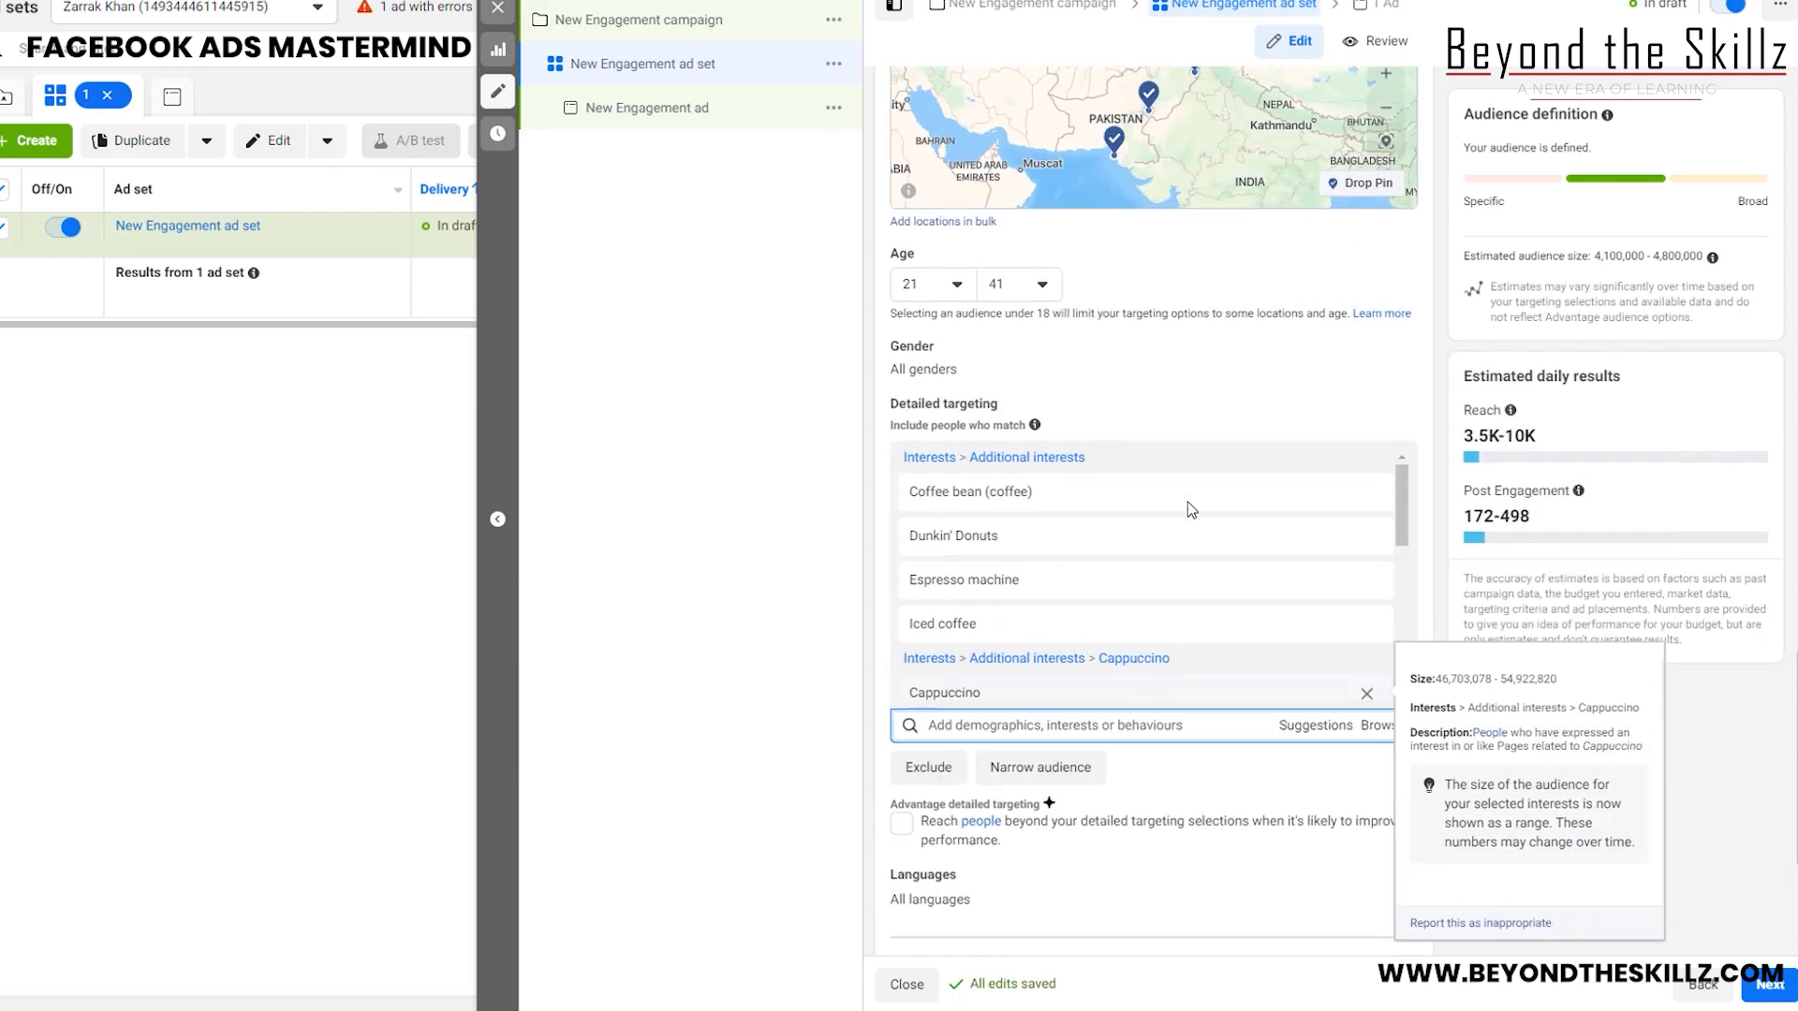
scroll(1132, 550, "down", 5)
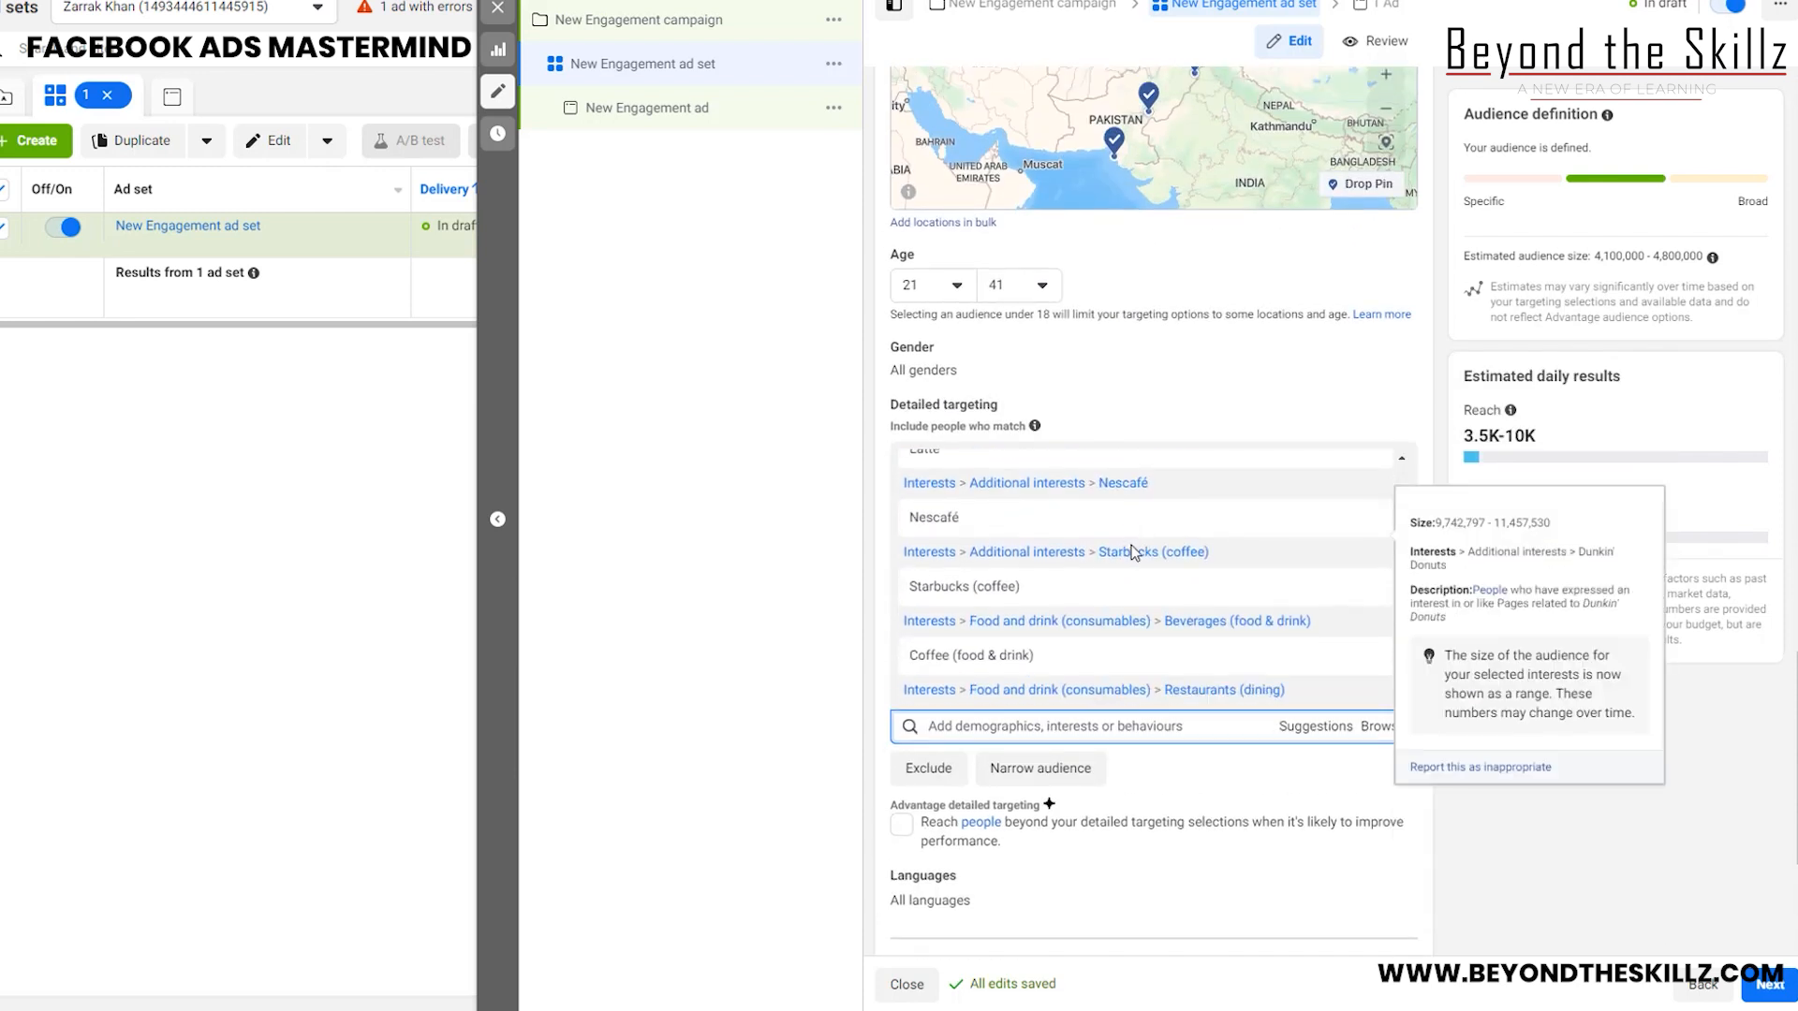
scroll(1131, 545, "down", 1)
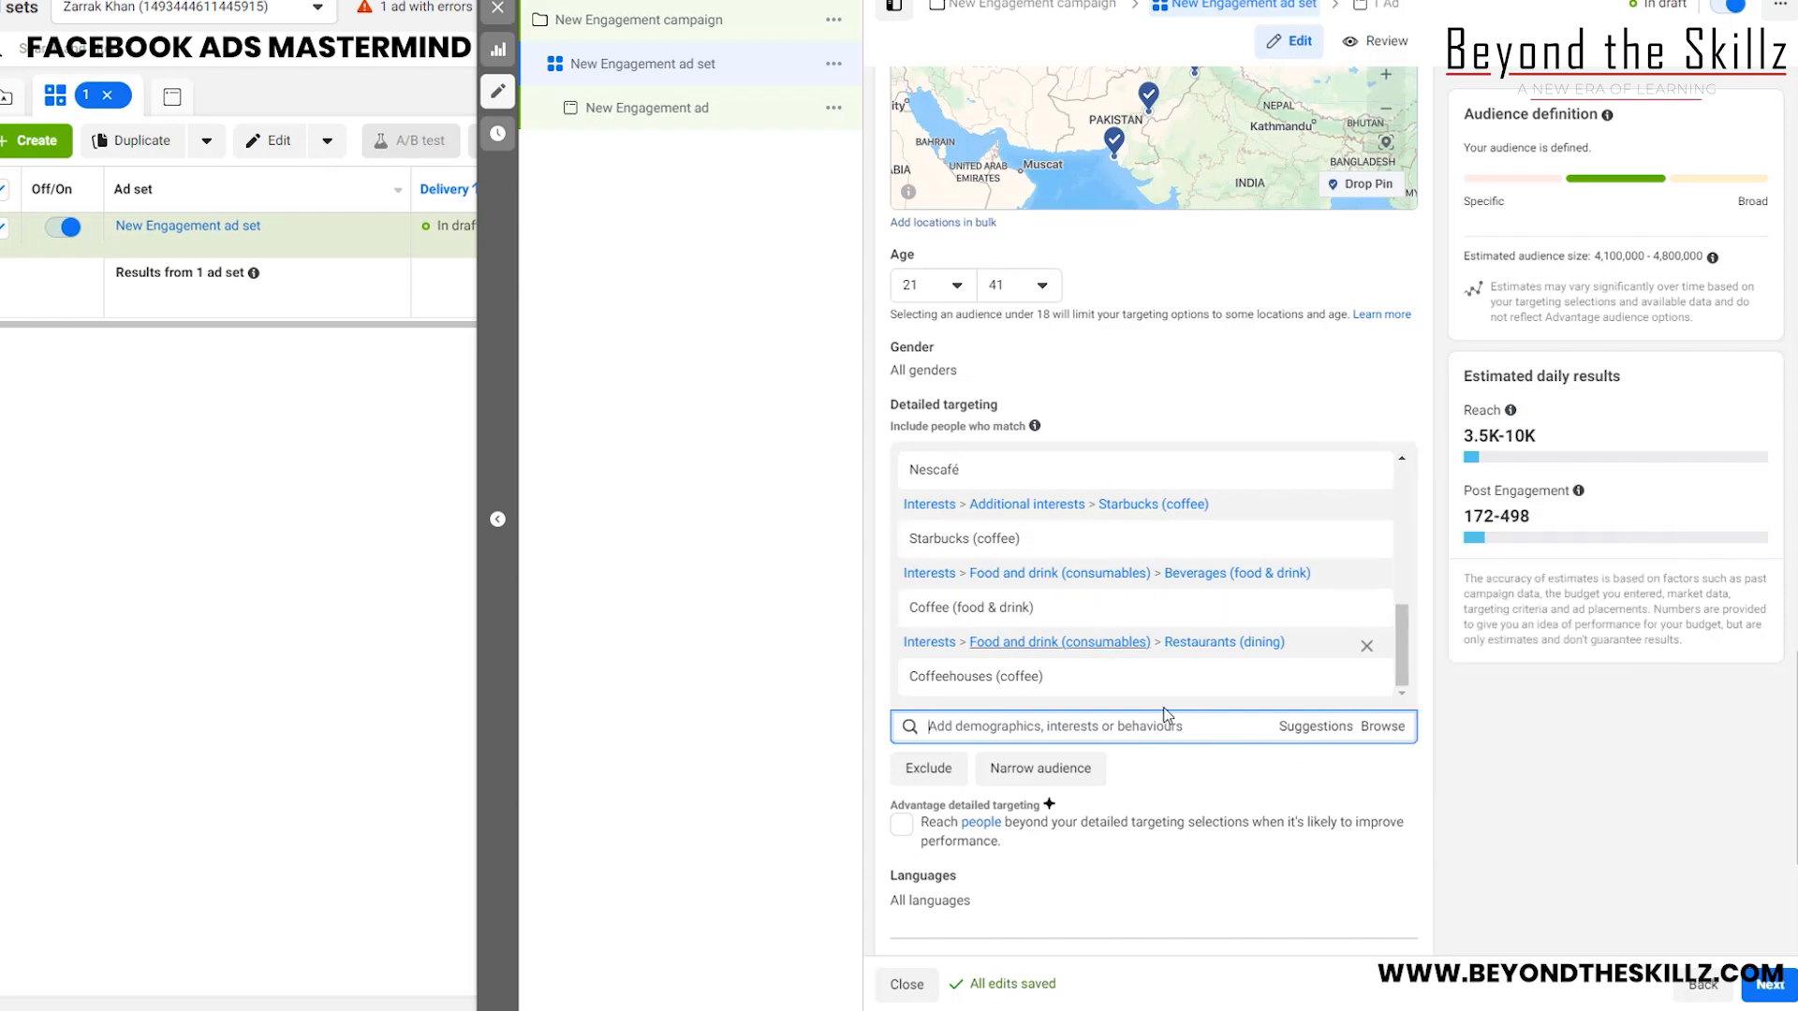
scroll(1164, 570, "down", 3)
scroll(1173, 773, "up", 3)
scroll(1170, 769, "up", 3)
scroll(1159, 789, "up", 3)
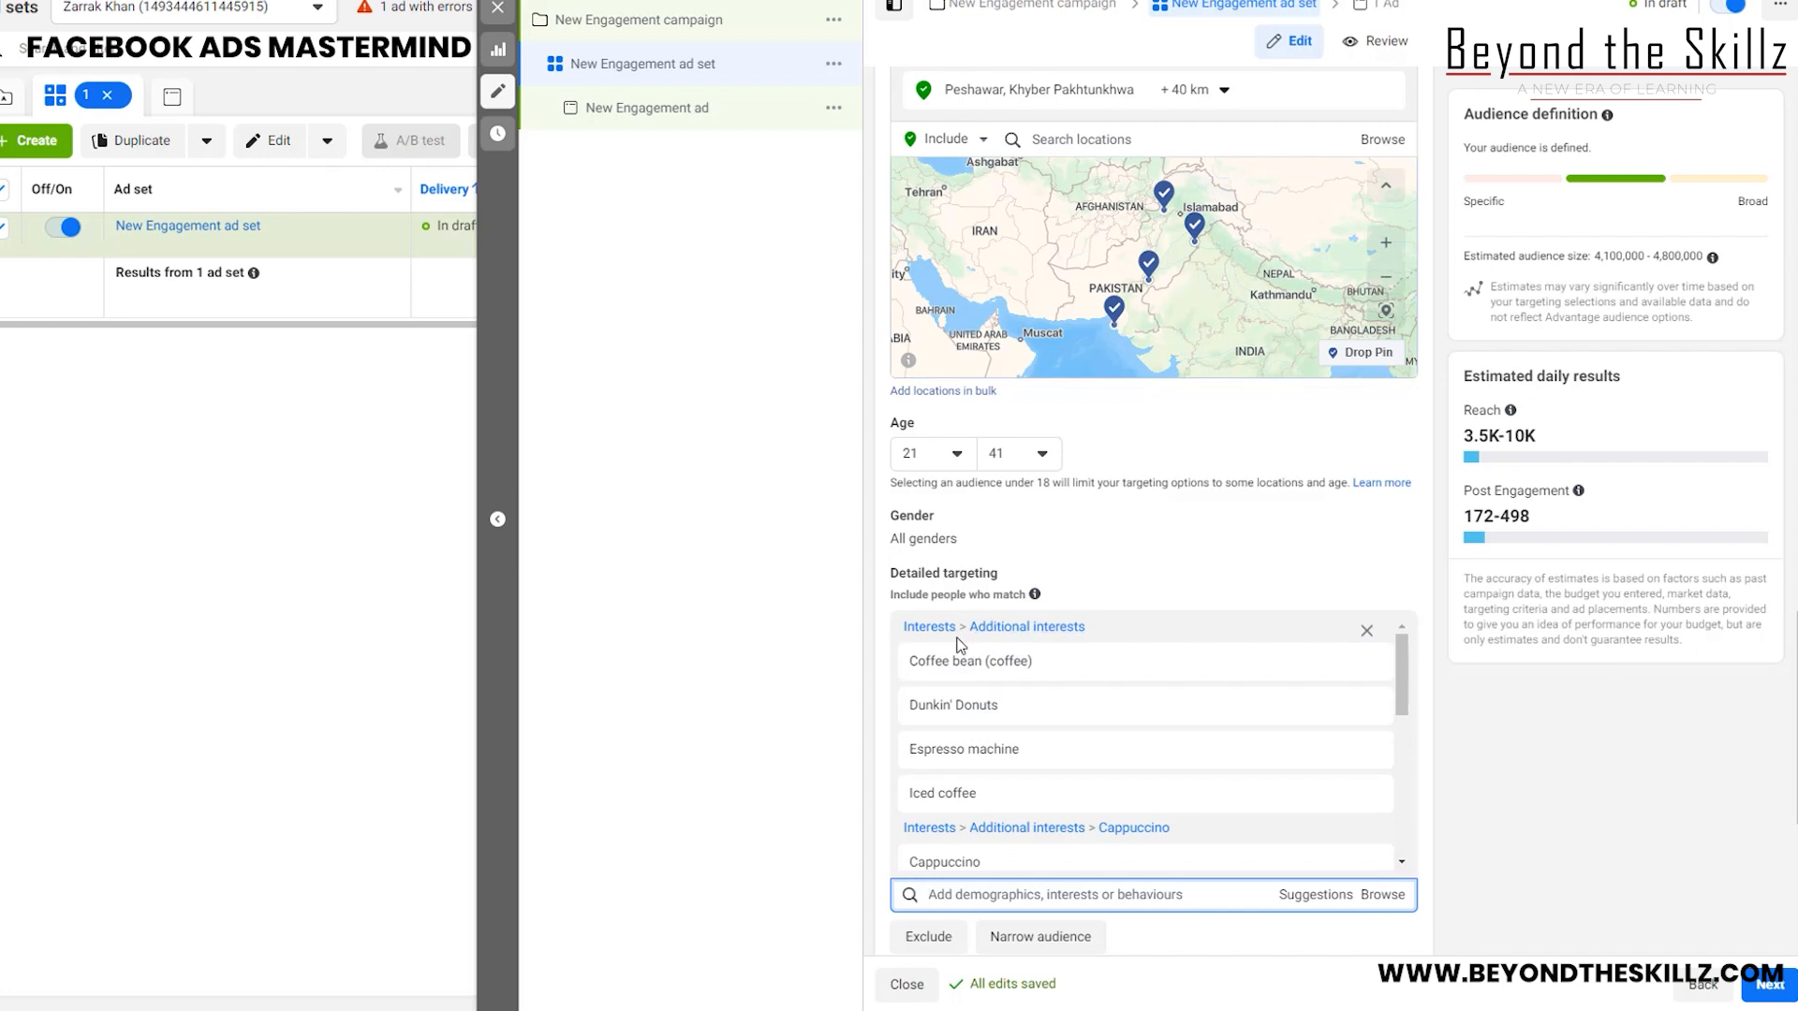
scroll(1133, 607, "down", 3)
scroll(1105, 543, "down", 5)
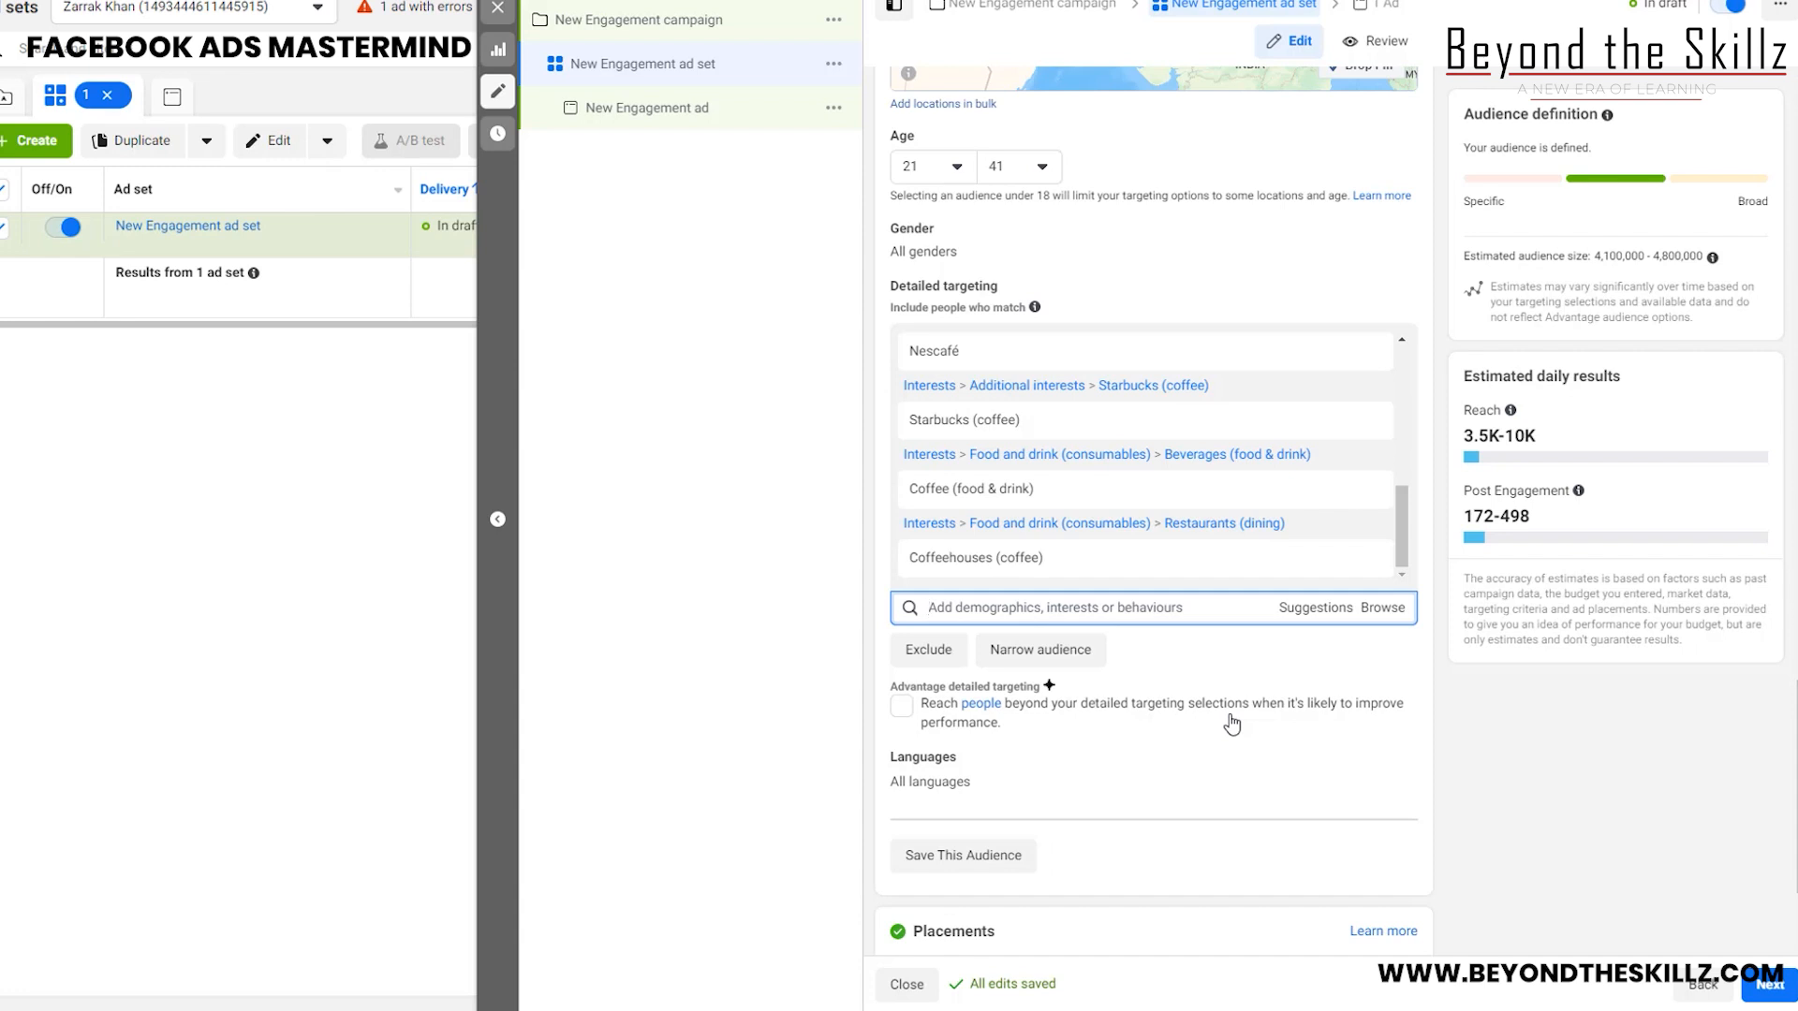
scroll(1164, 521, "down", 2)
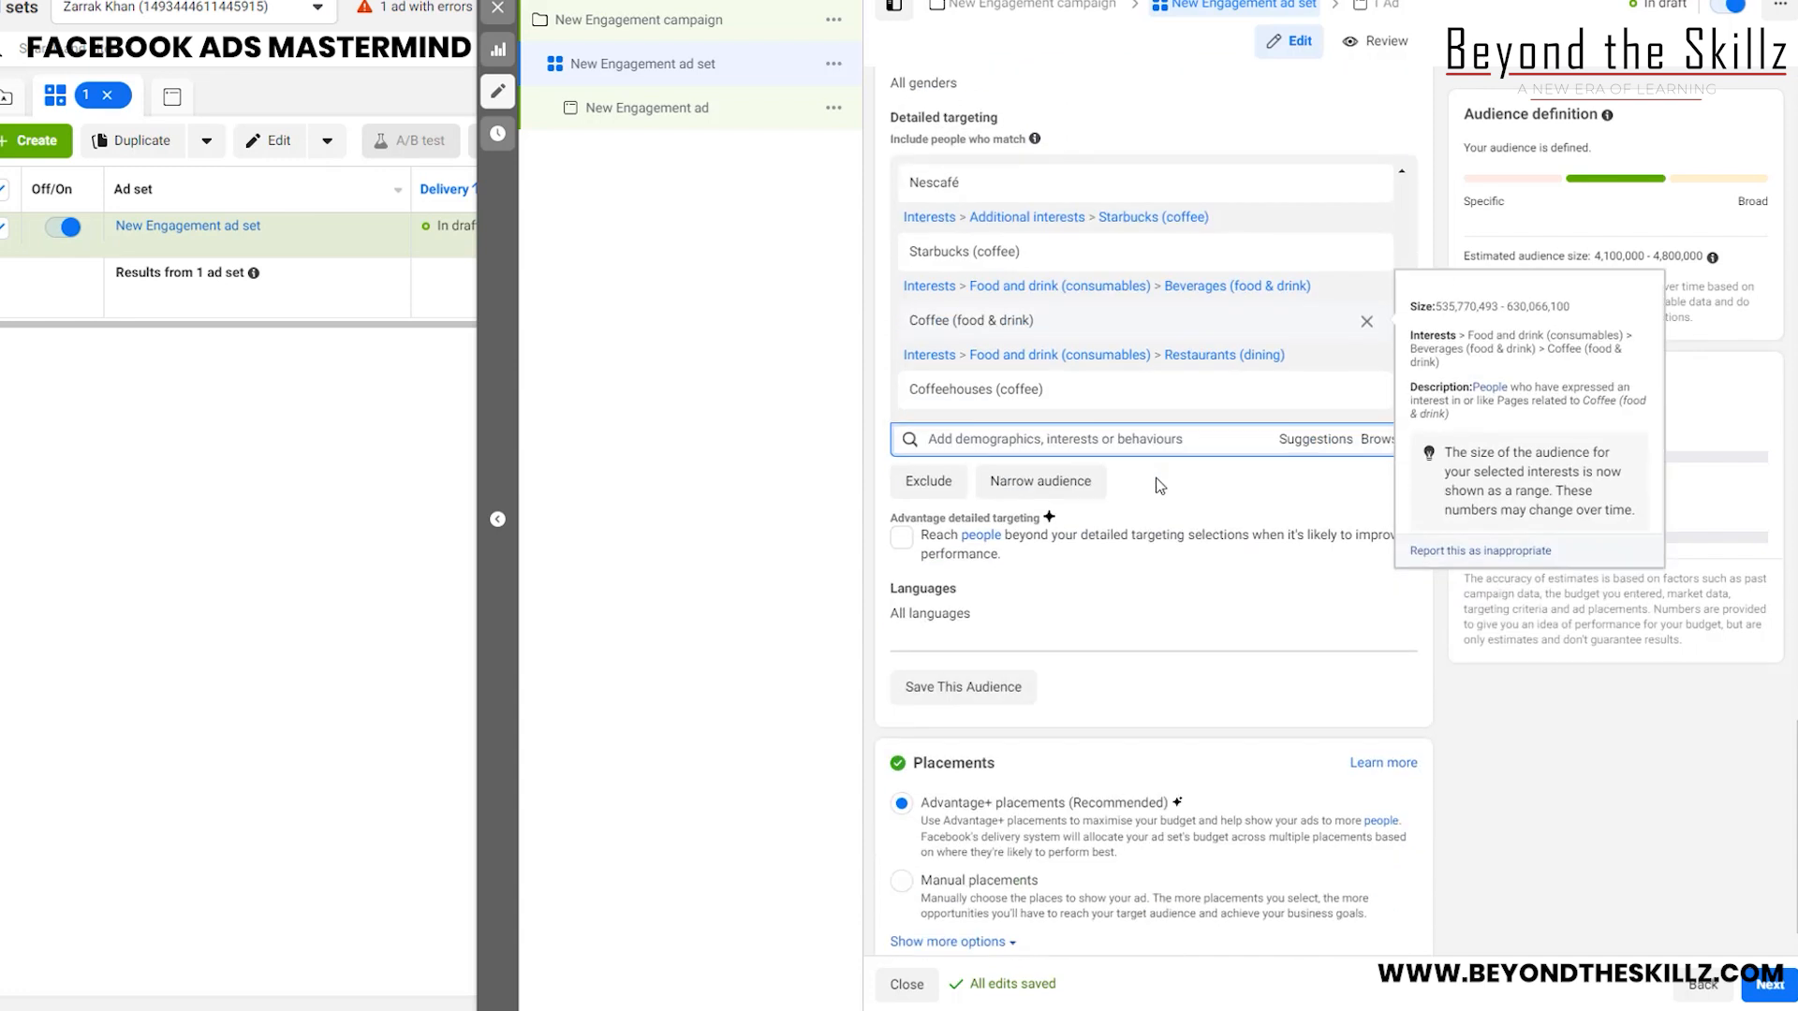
scroll(1039, 402, "up", 5)
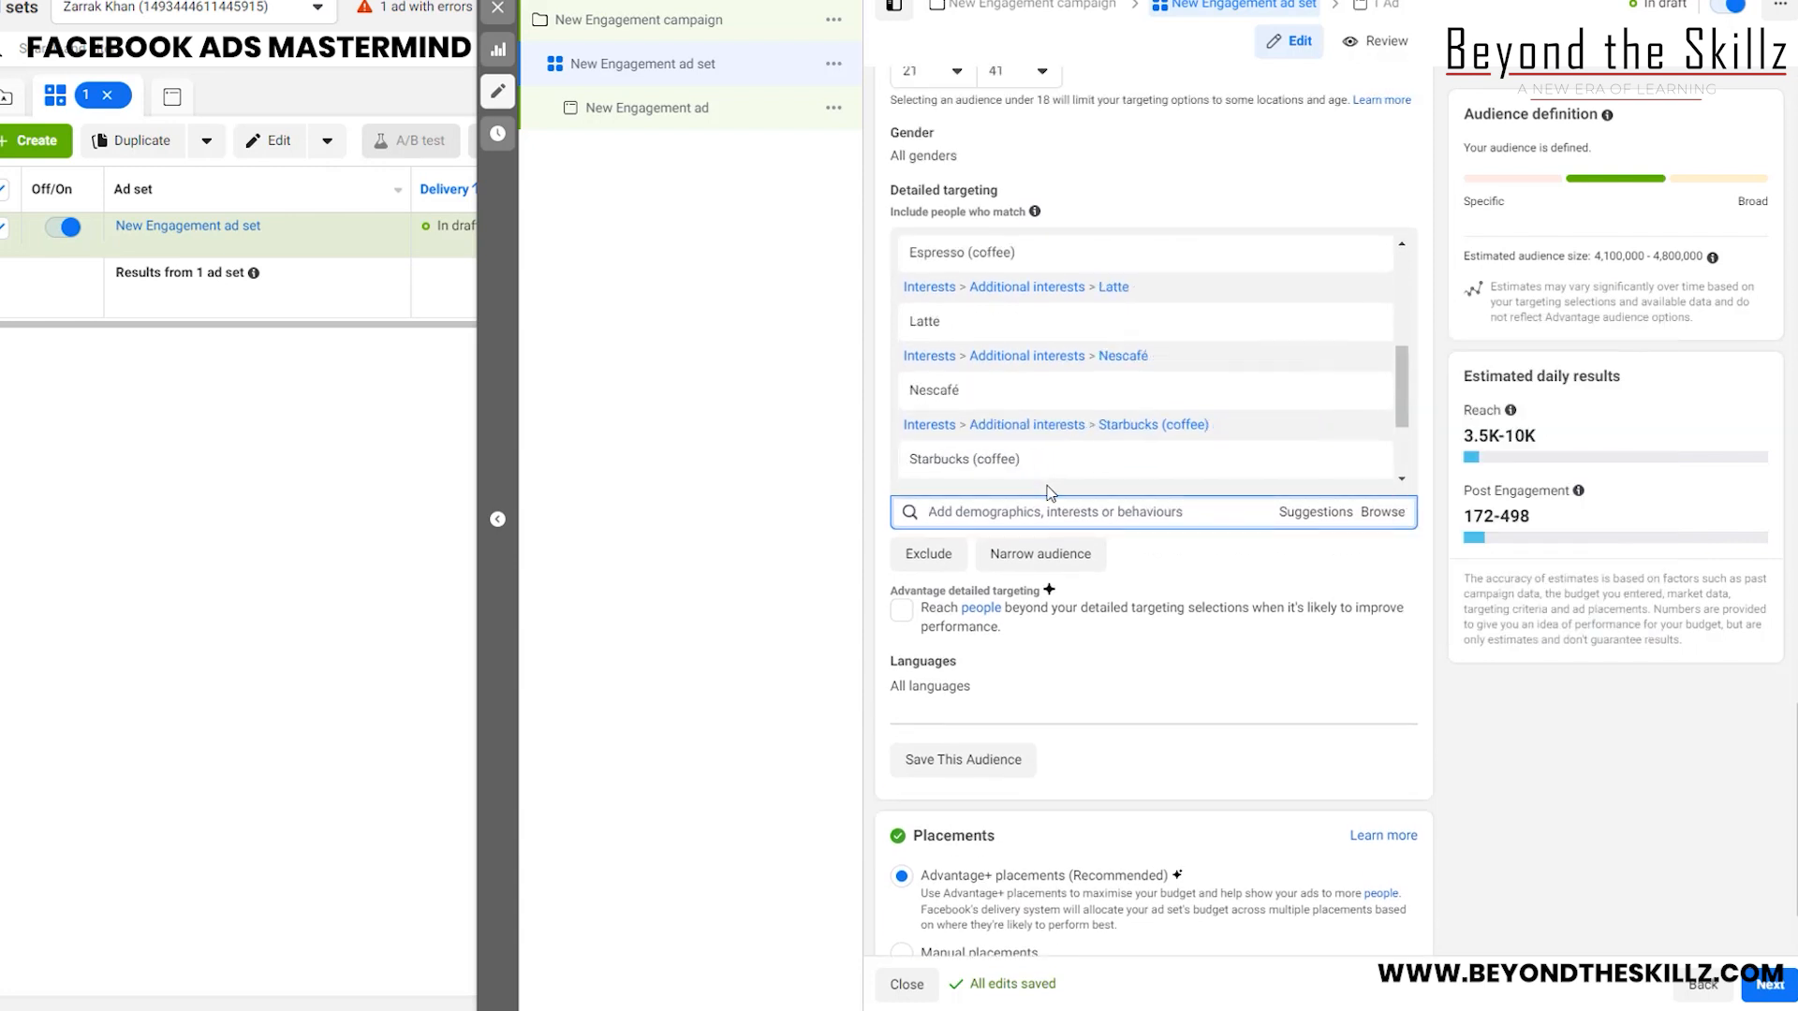
scroll(1103, 509, "up", 6)
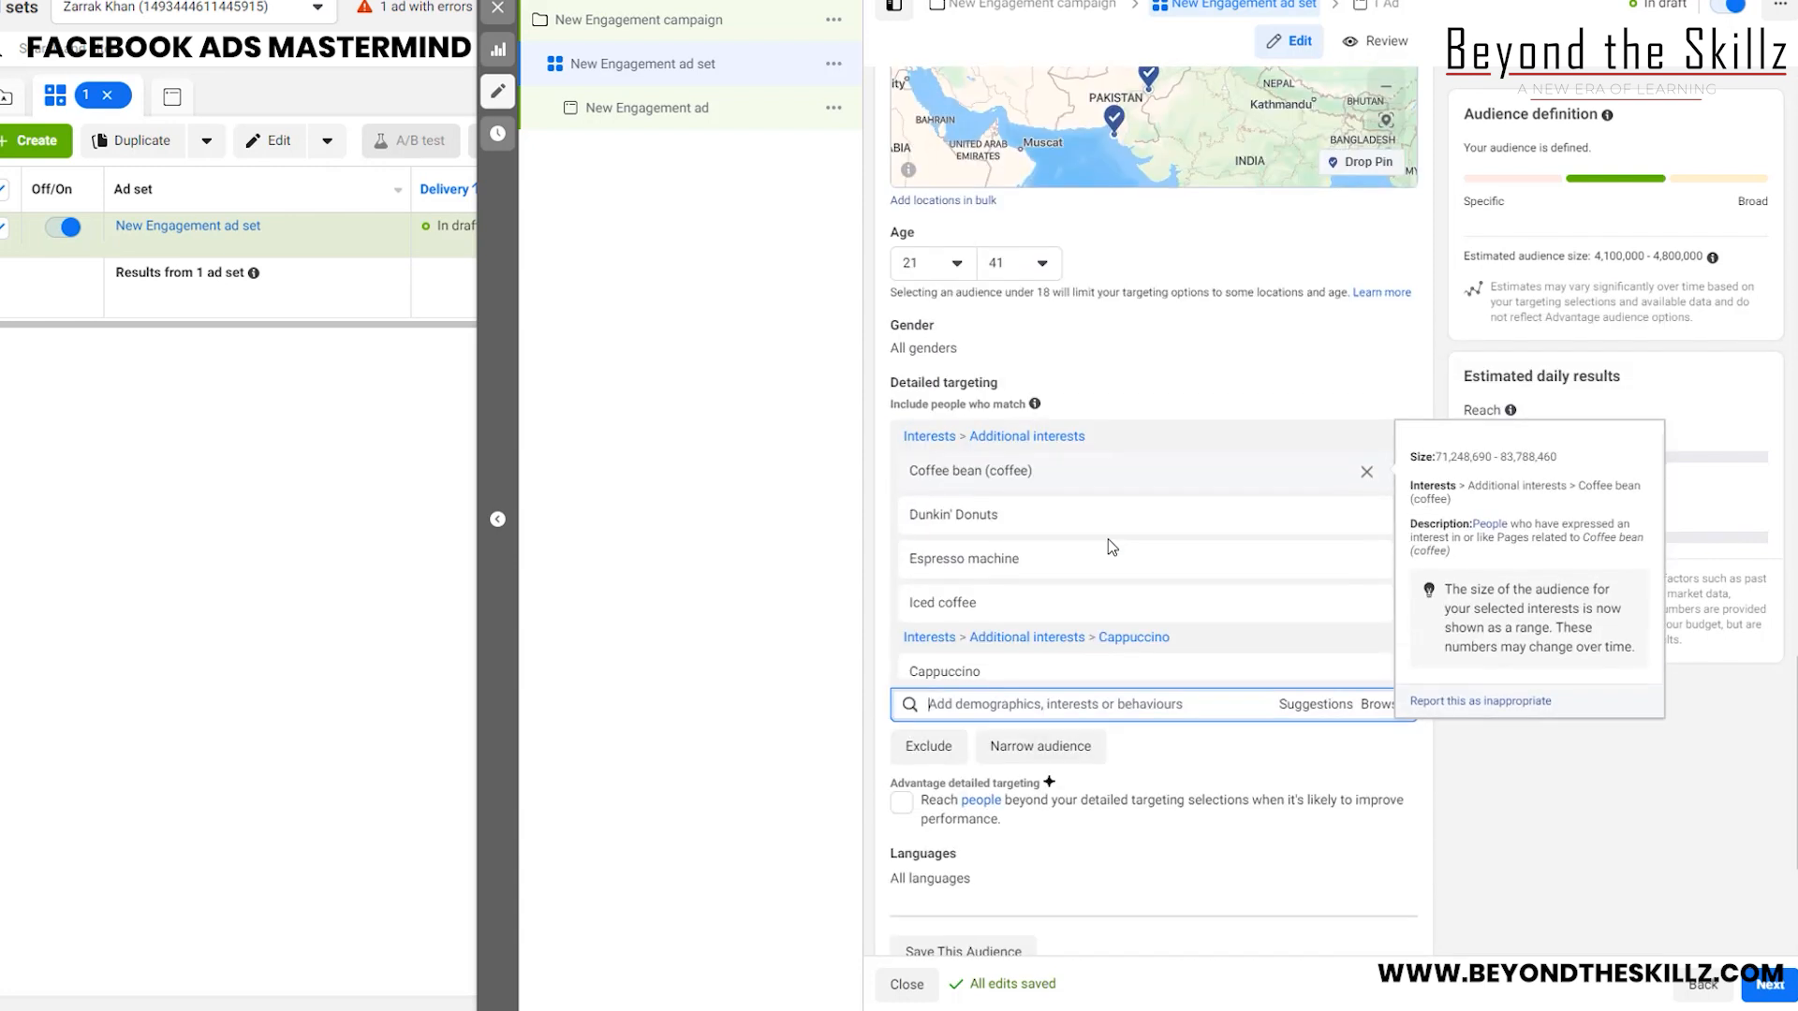
scroll(1112, 709, "down", 7)
mouse_move(1170, 223)
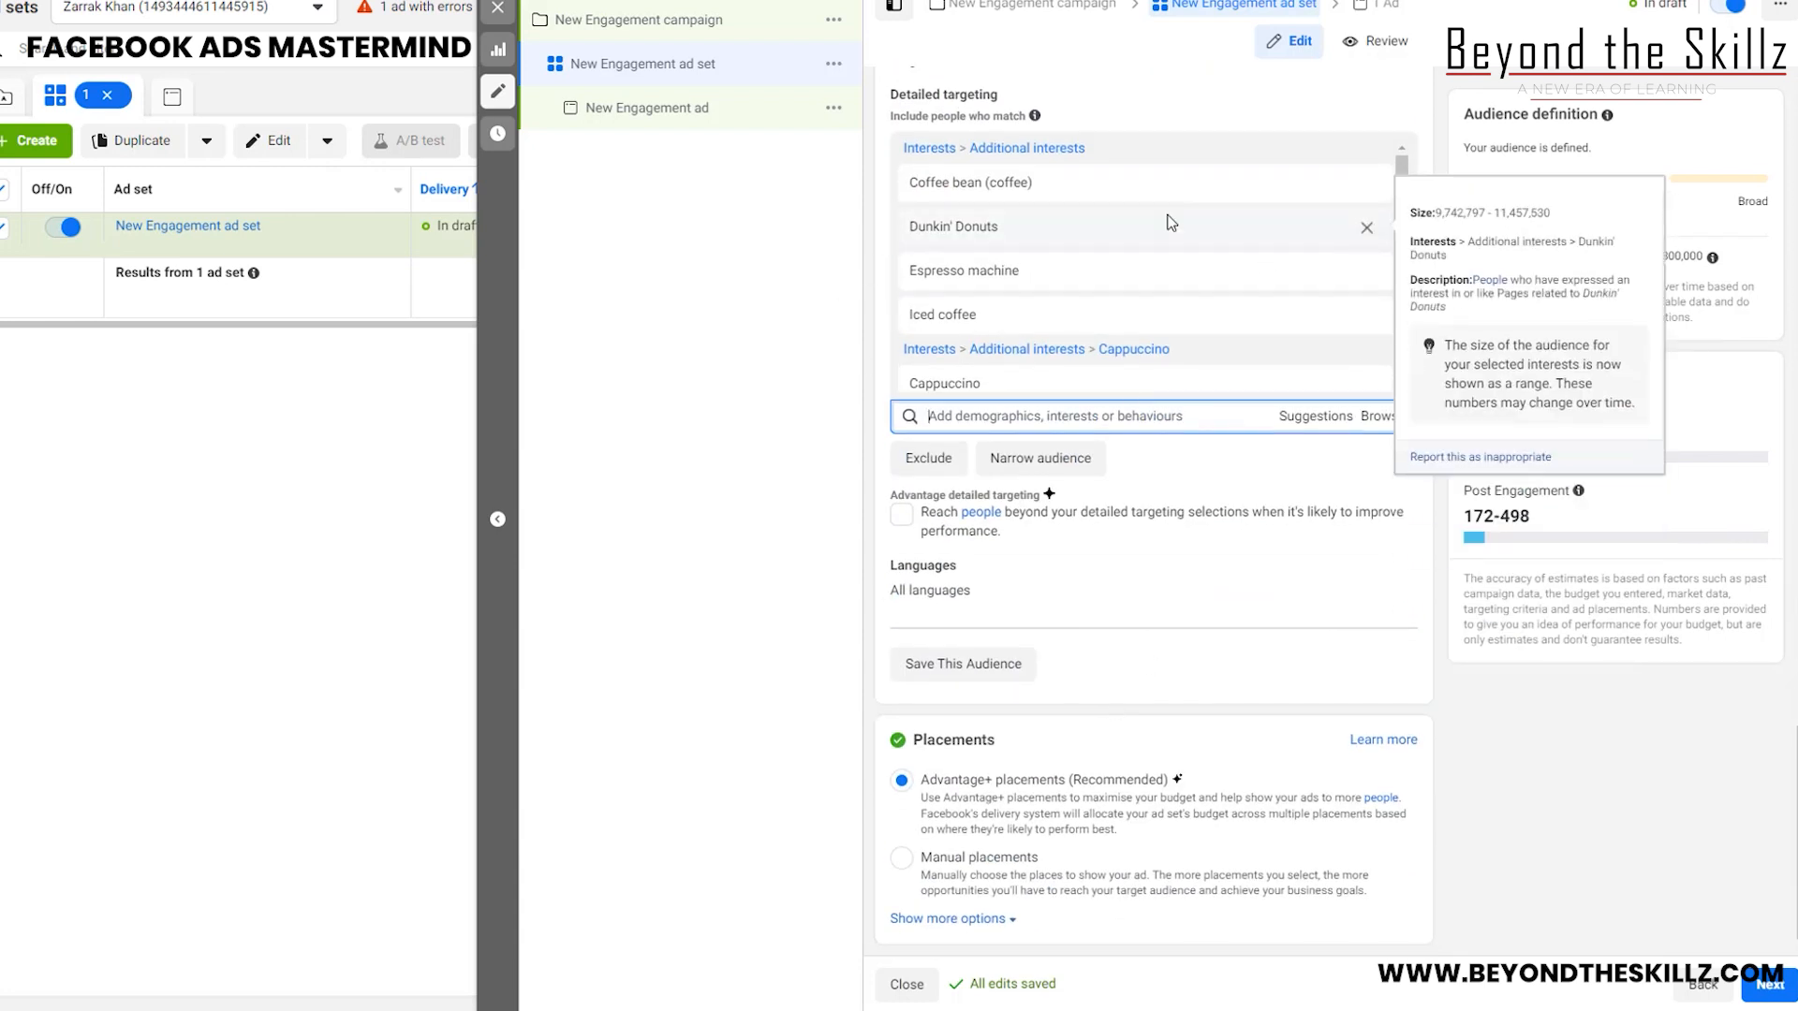
mouse_move(1114, 315)
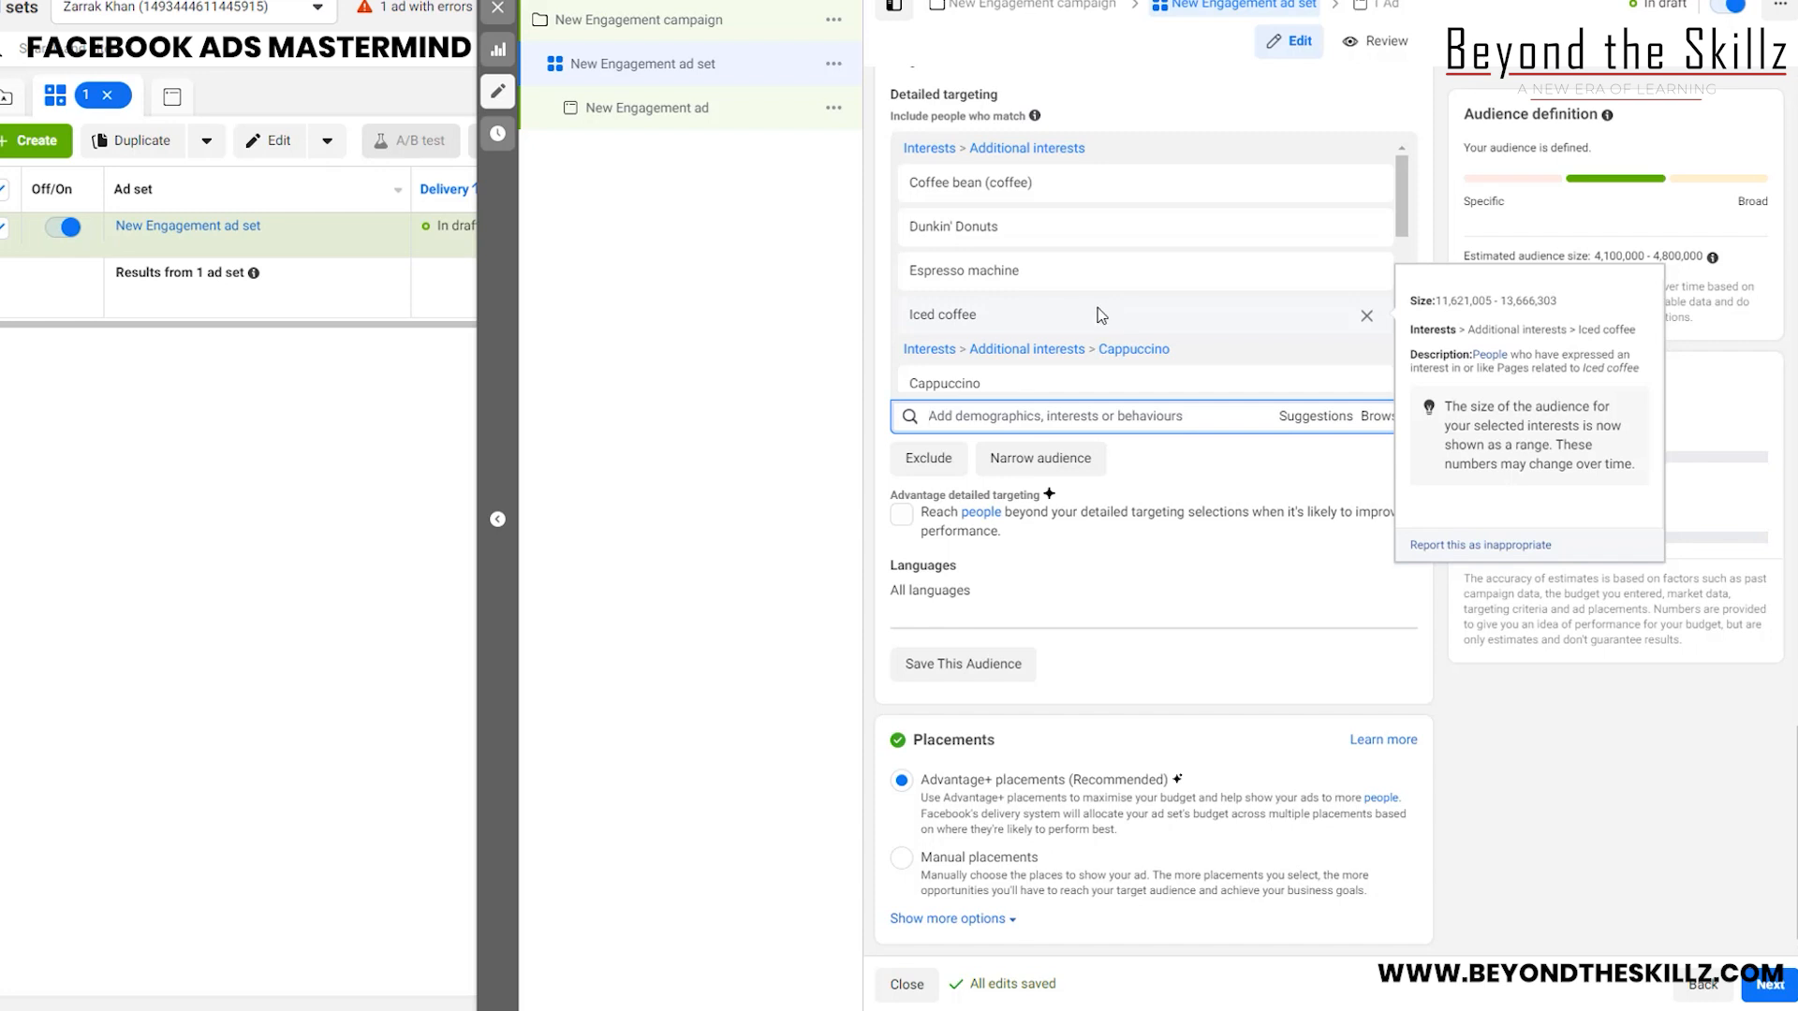
scroll(1109, 318, "up", 3)
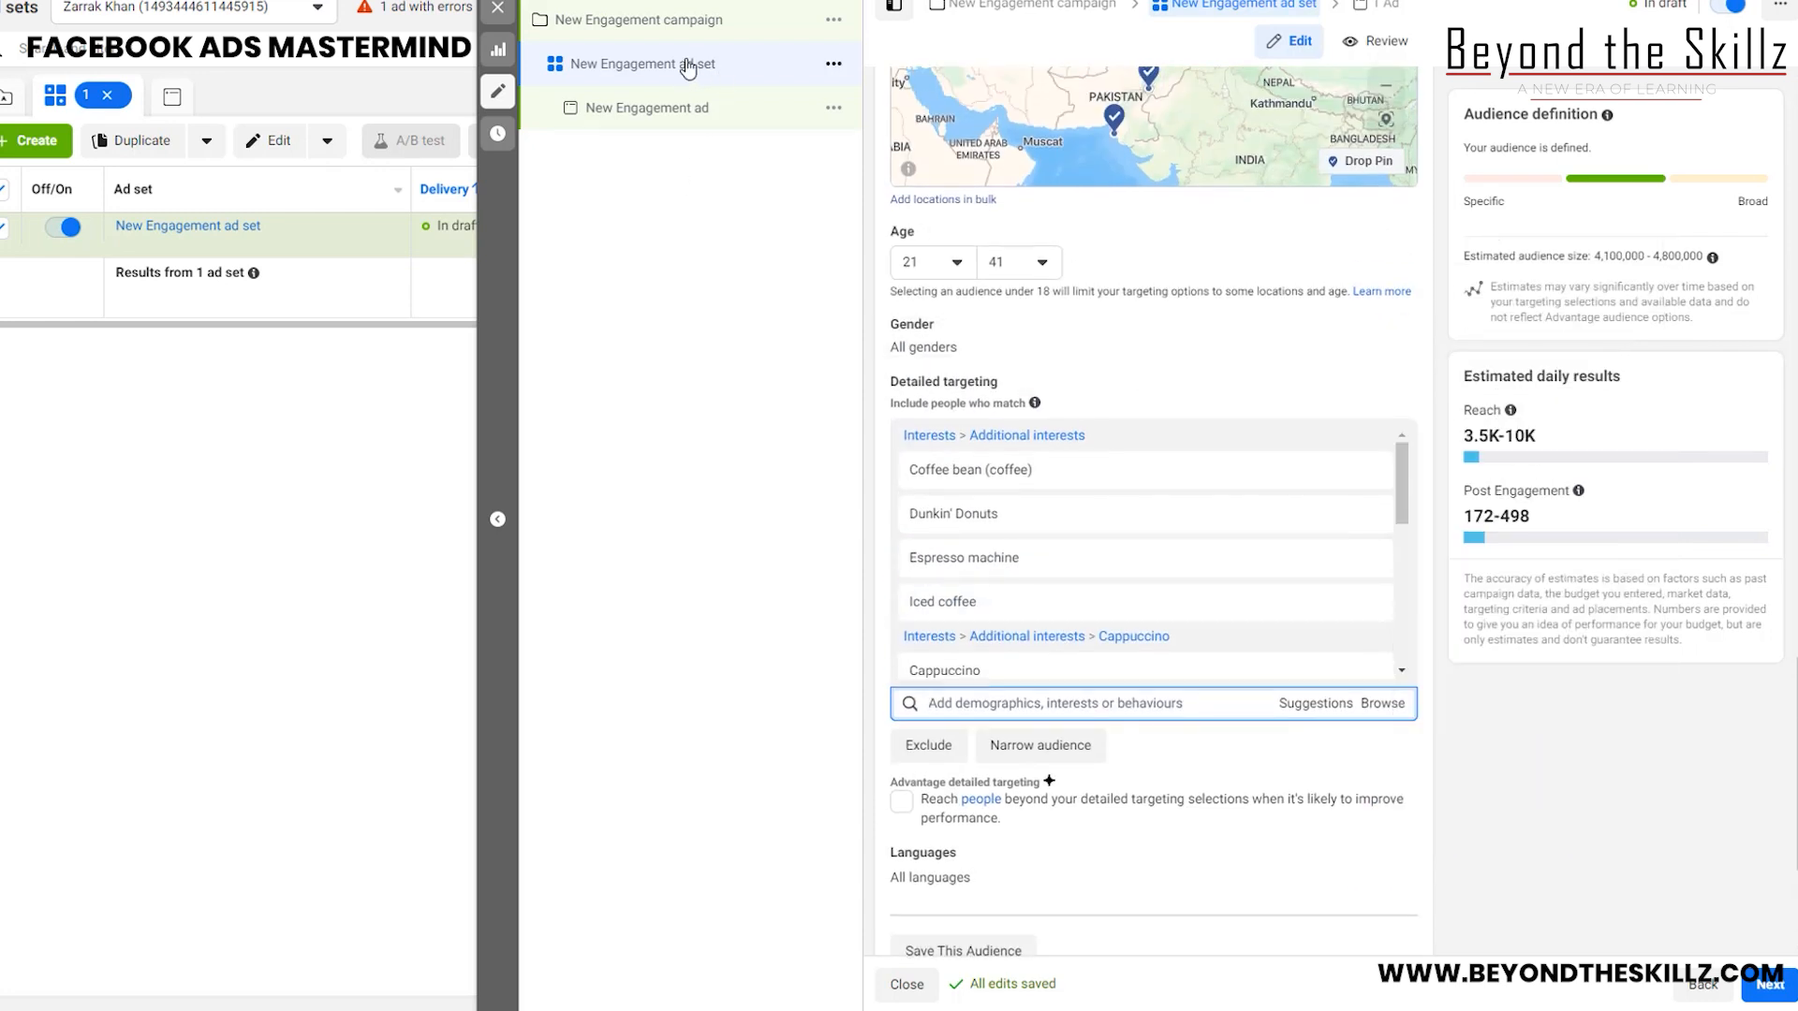
scroll(1070, 538, "down", 1)
scroll(1069, 538, "down", 5)
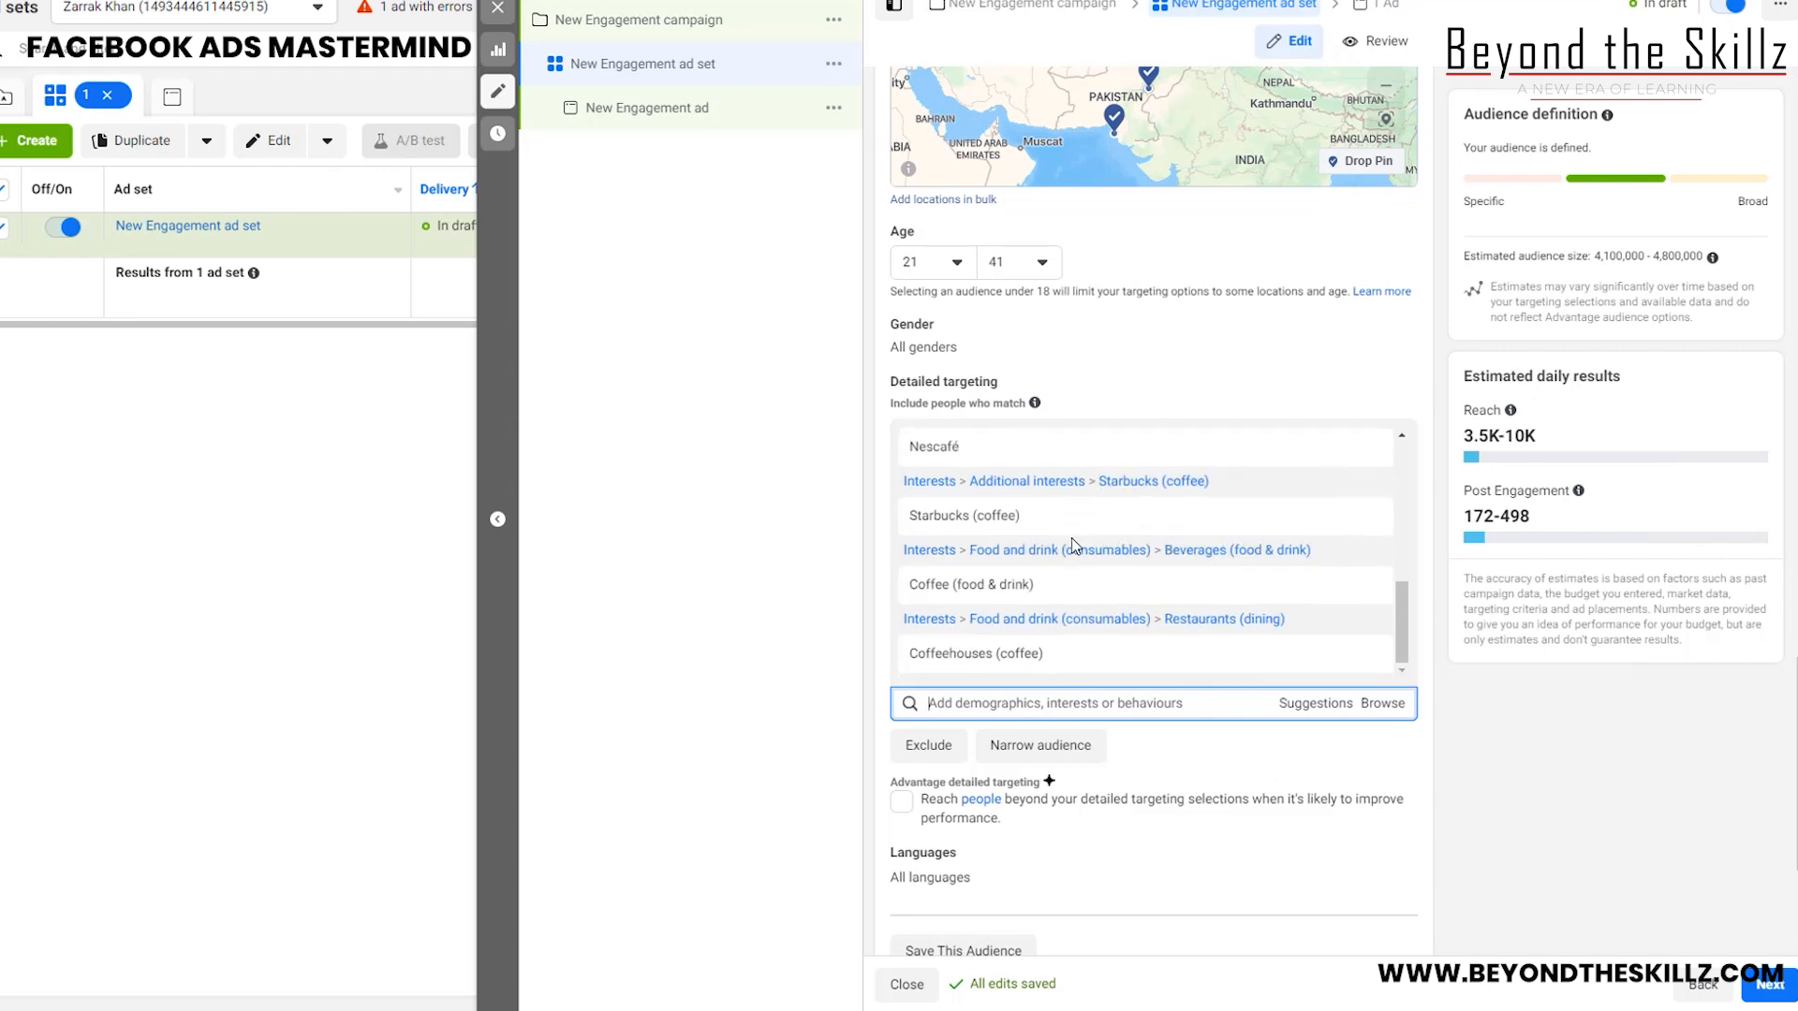
scroll(1069, 599, "up", 5)
scroll(1115, 895, "up", 7)
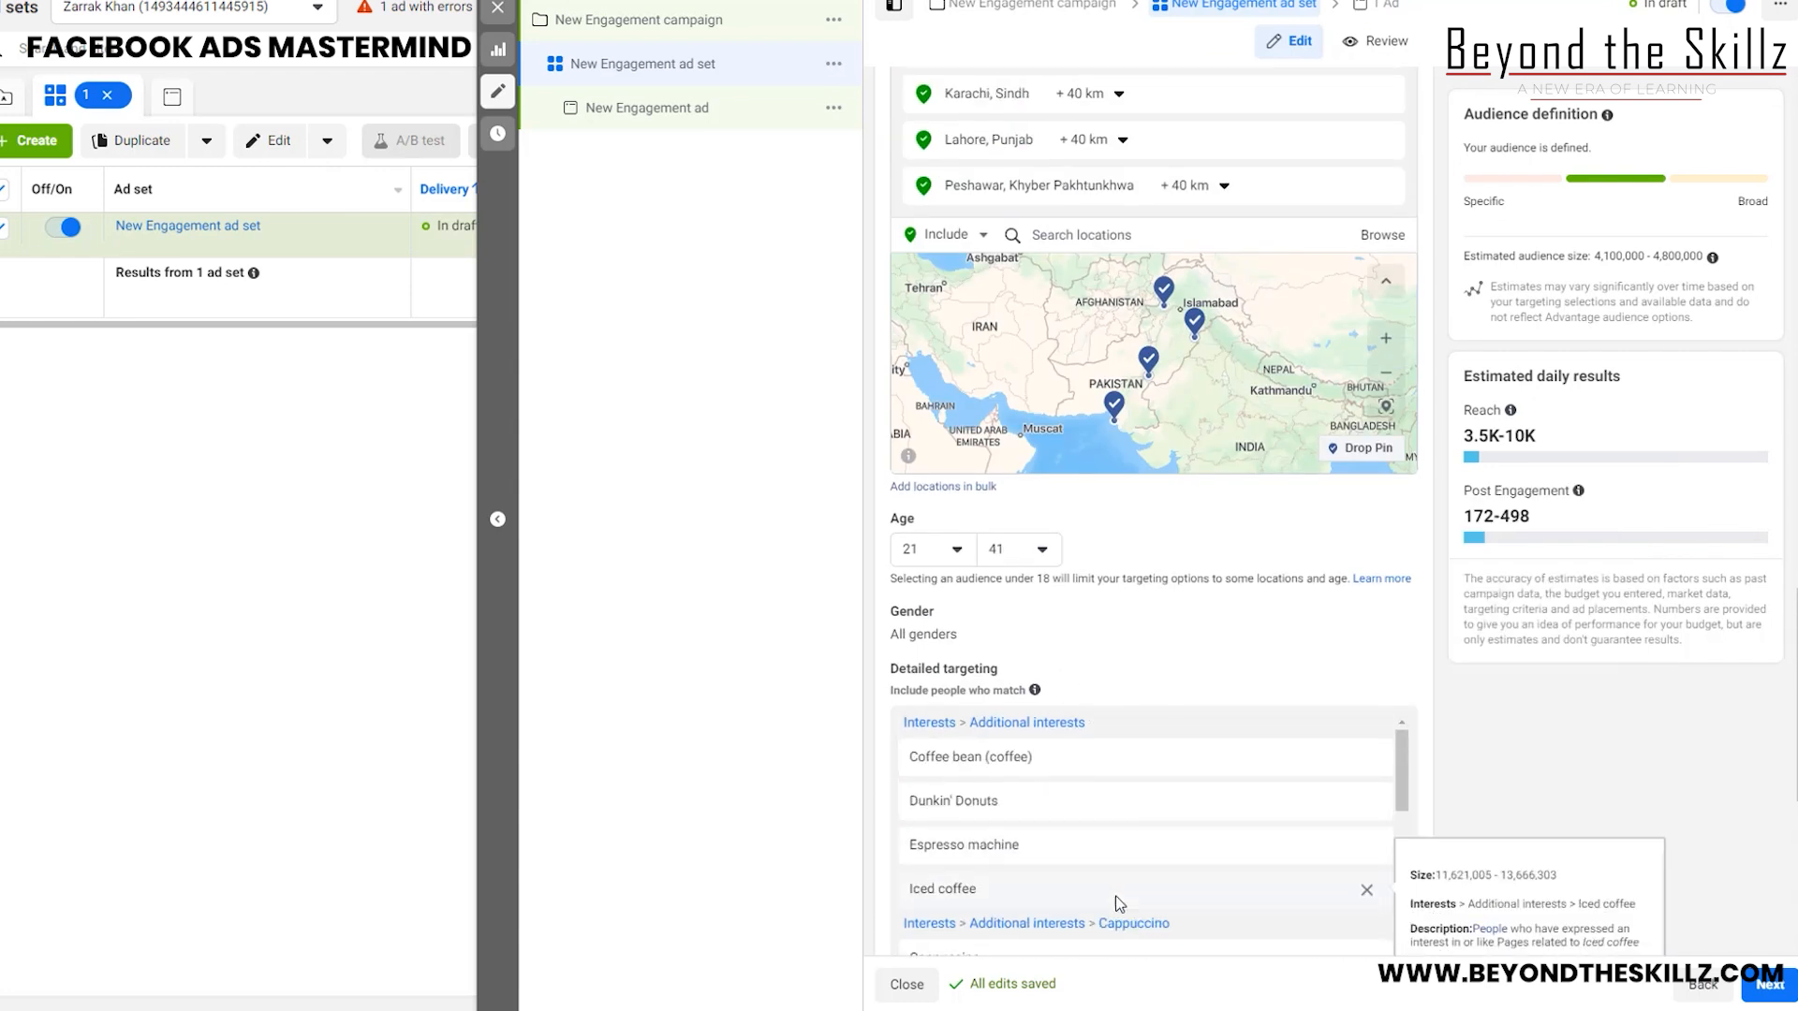
Remove the interest Dunkin' Donuts from the ad set's detailed targeting and check the rest of the interest list.
scroll(1290, 569, "down", 3)
scroll(1503, 578, "down", 4)
scroll(1441, 688, "down", 1)
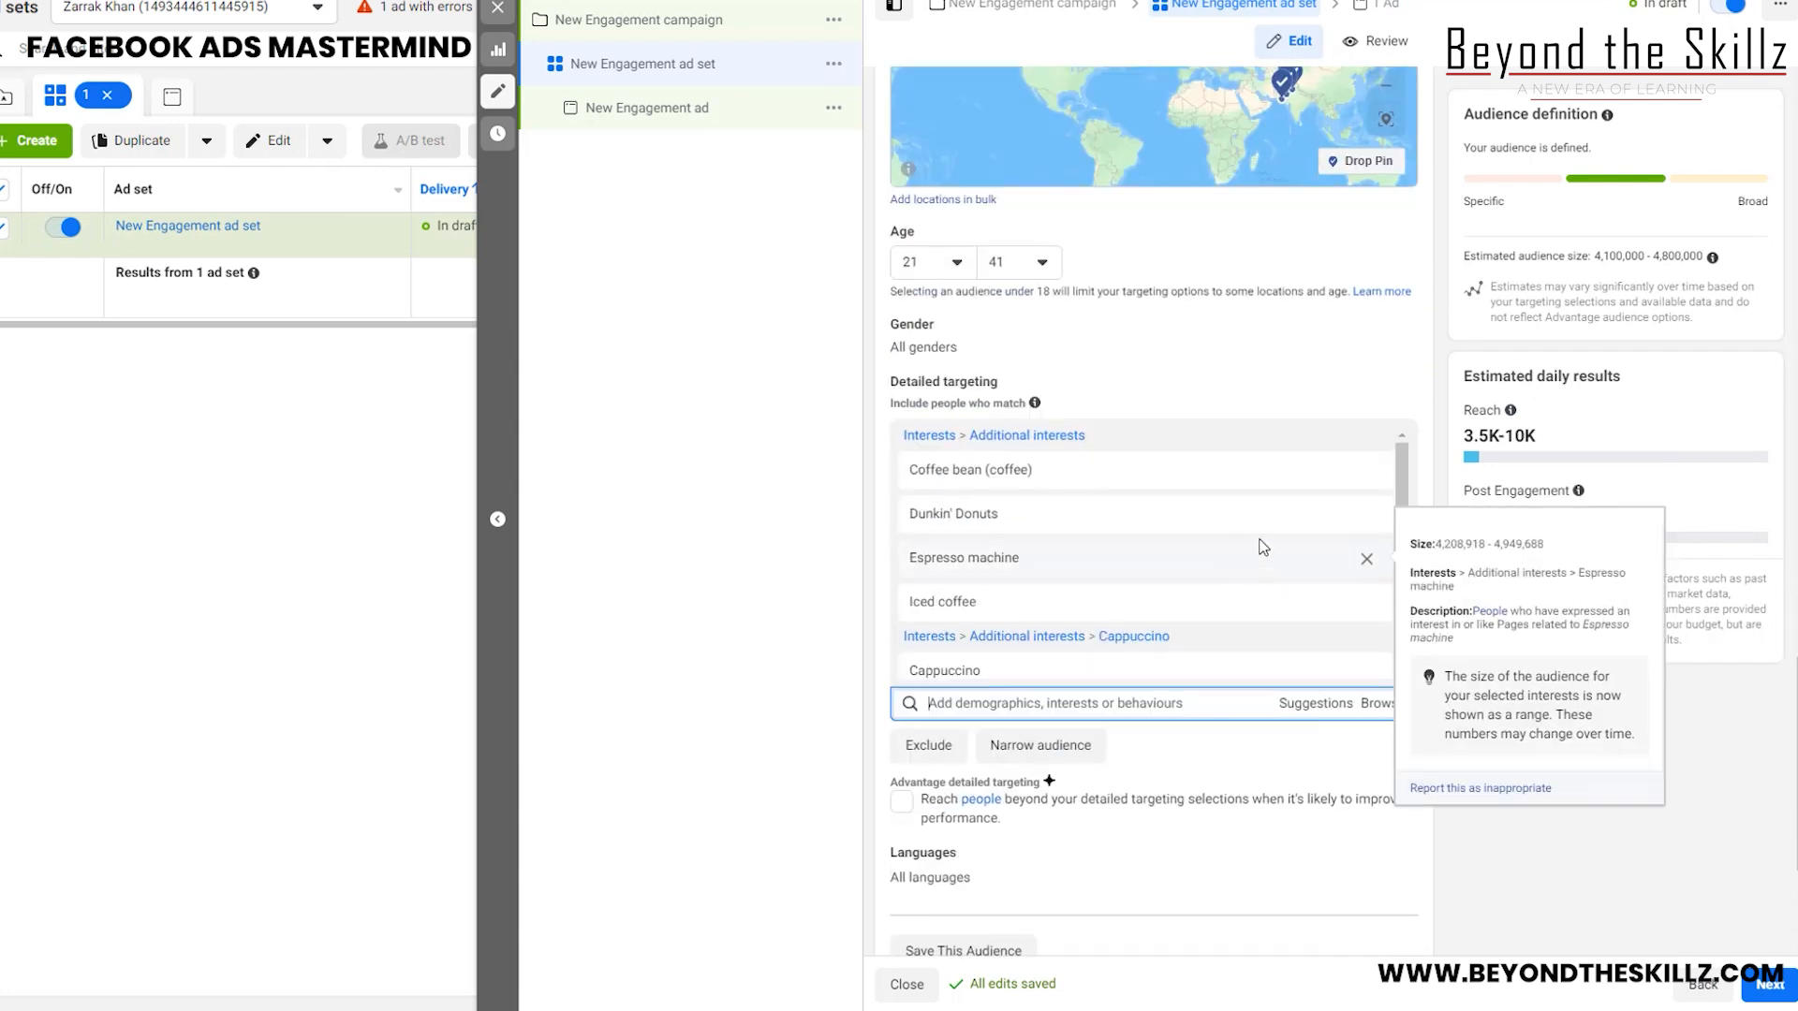
left_click(1366, 515)
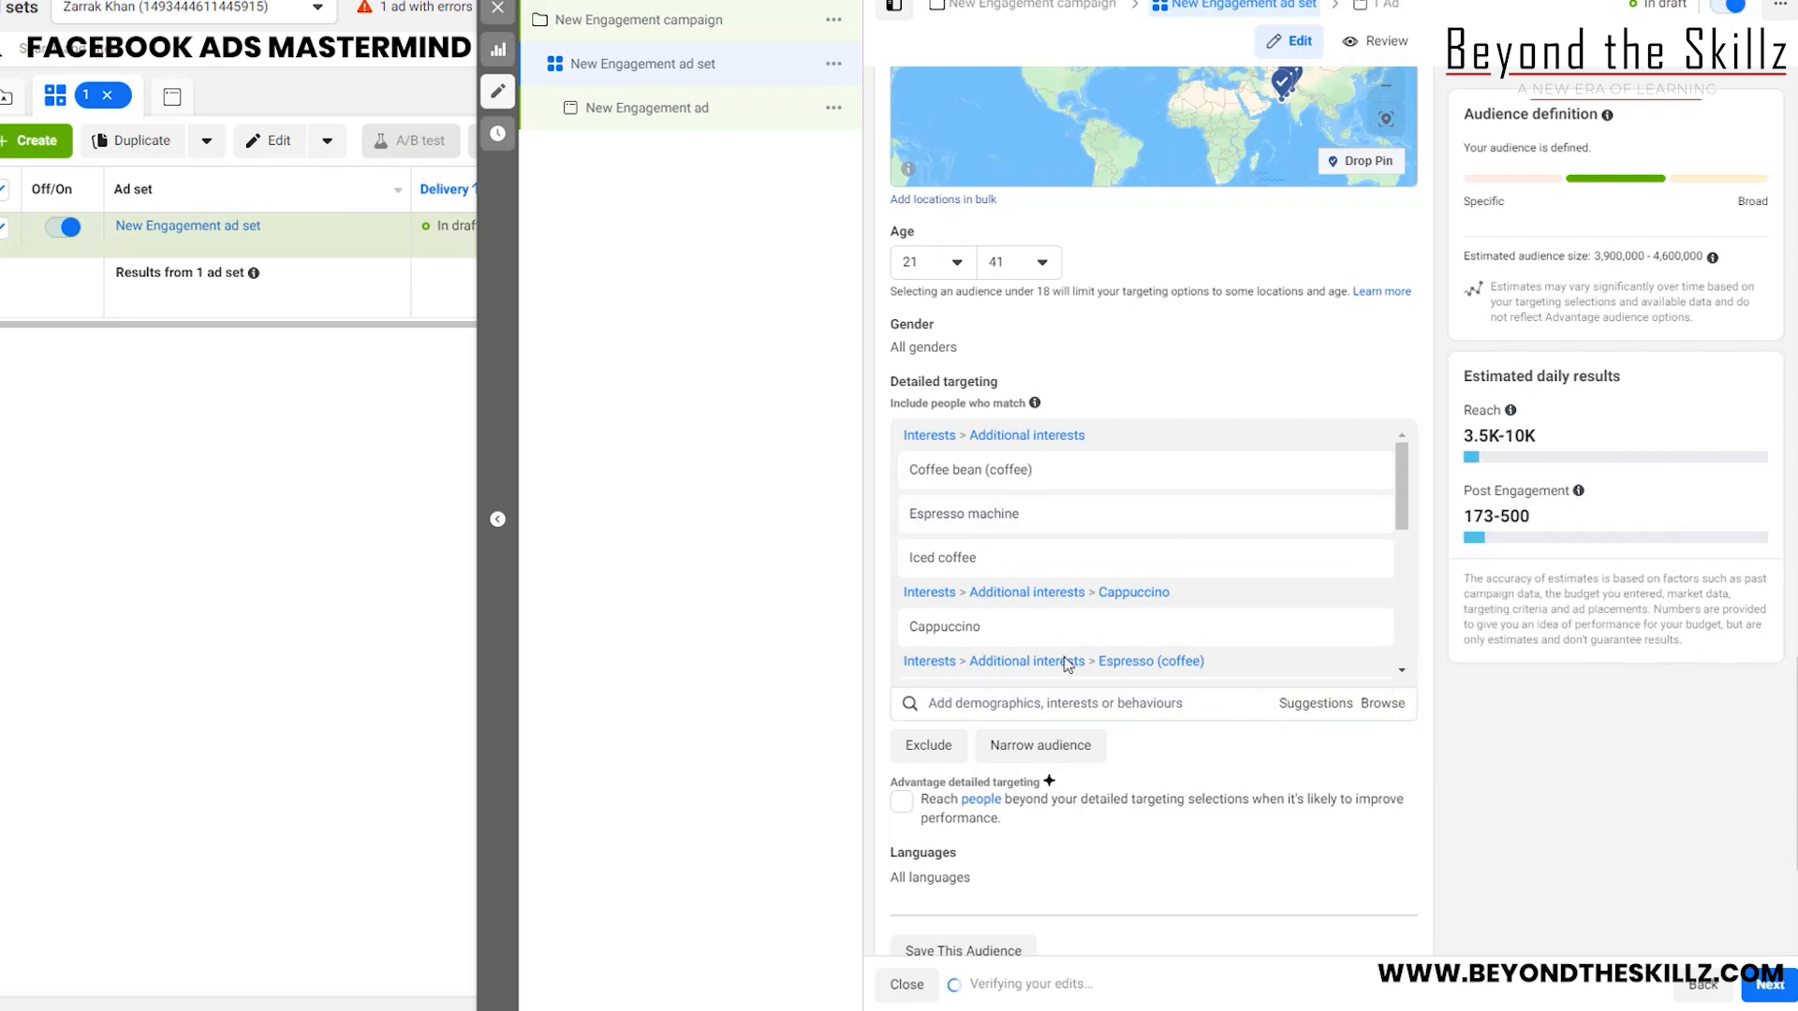
scroll(1124, 552, "down", 5)
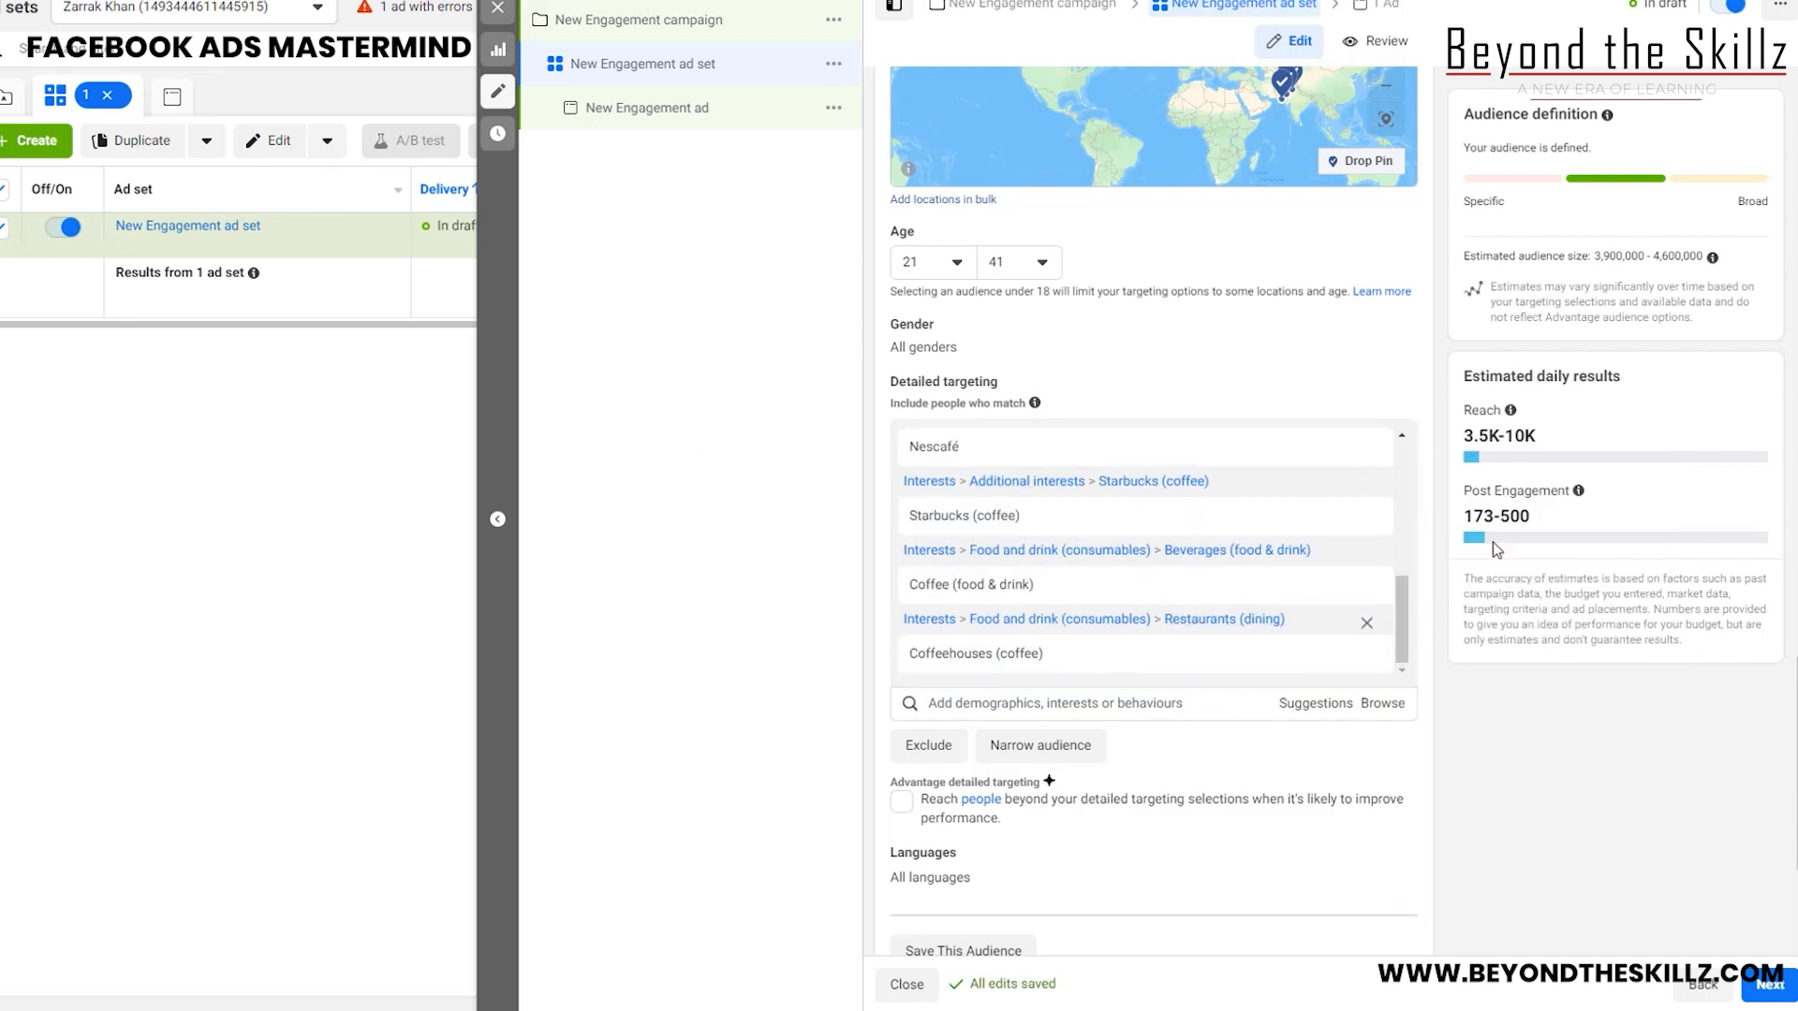
scroll(1536, 562, "down", 3)
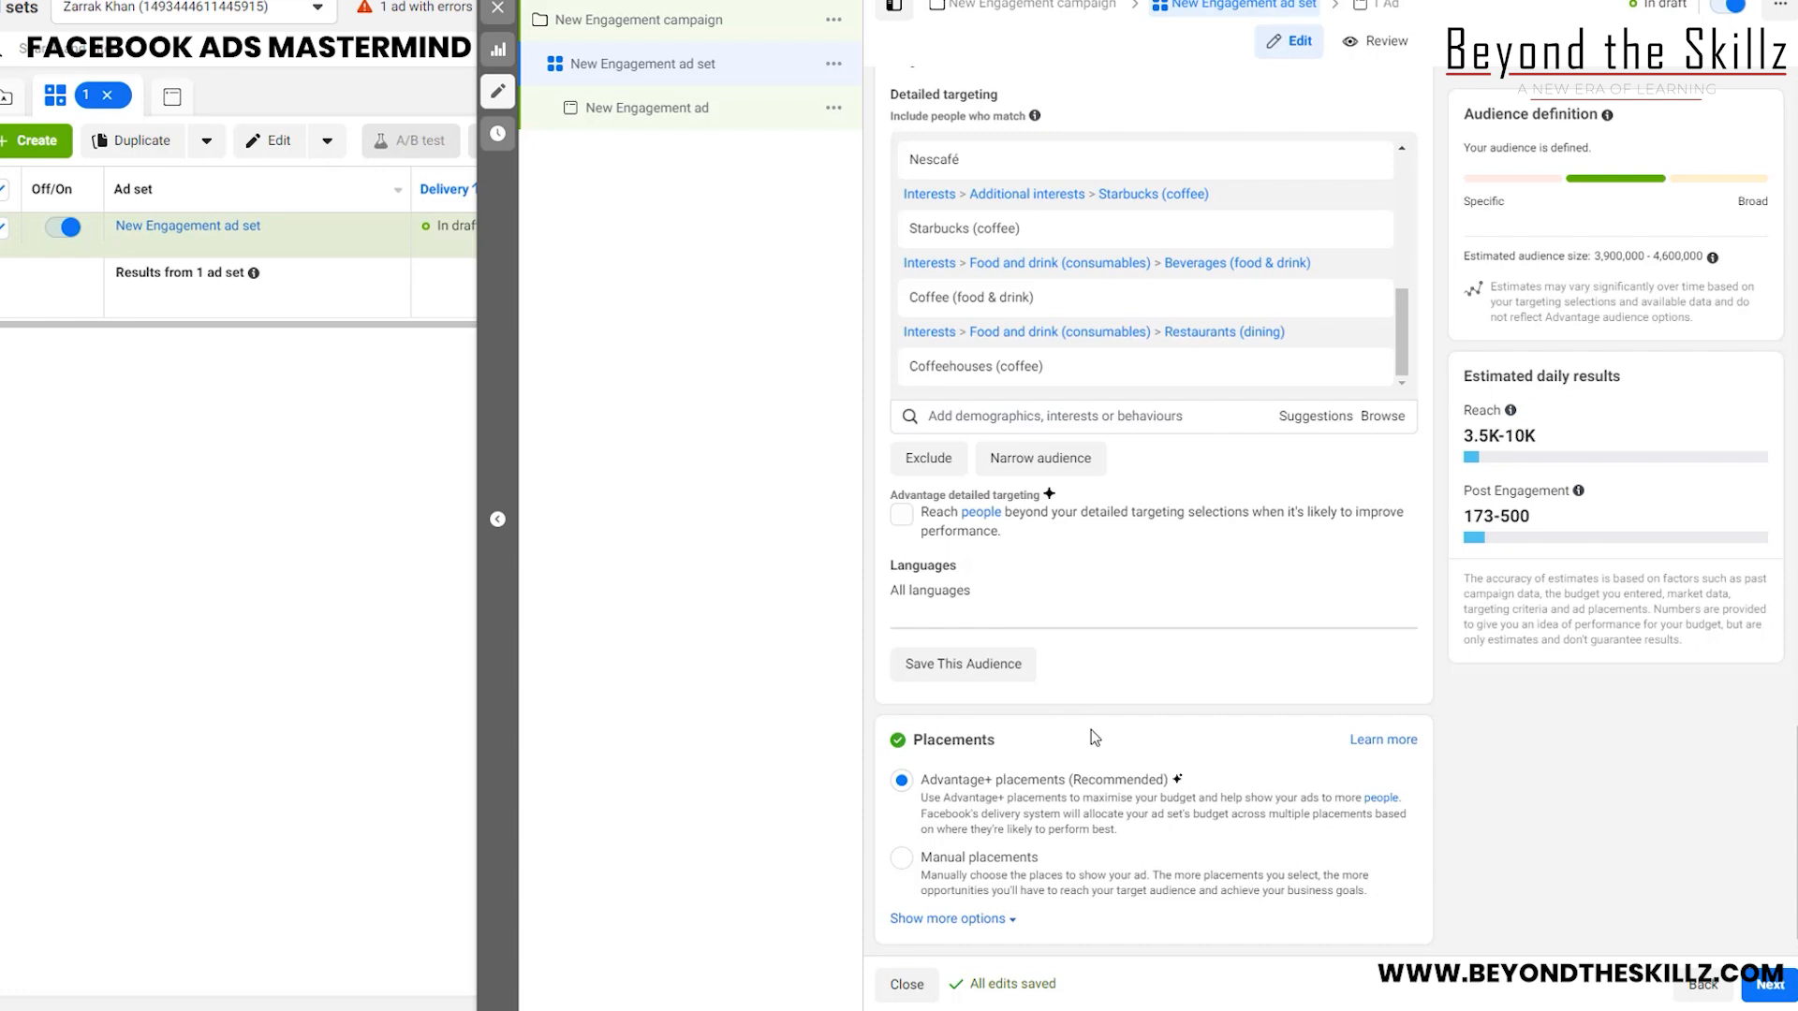
Open the New Engagement ad and look over its identity, ad setup, ad creative and tracking settings.
left_click(649, 108)
scroll(1035, 422, "down", 6)
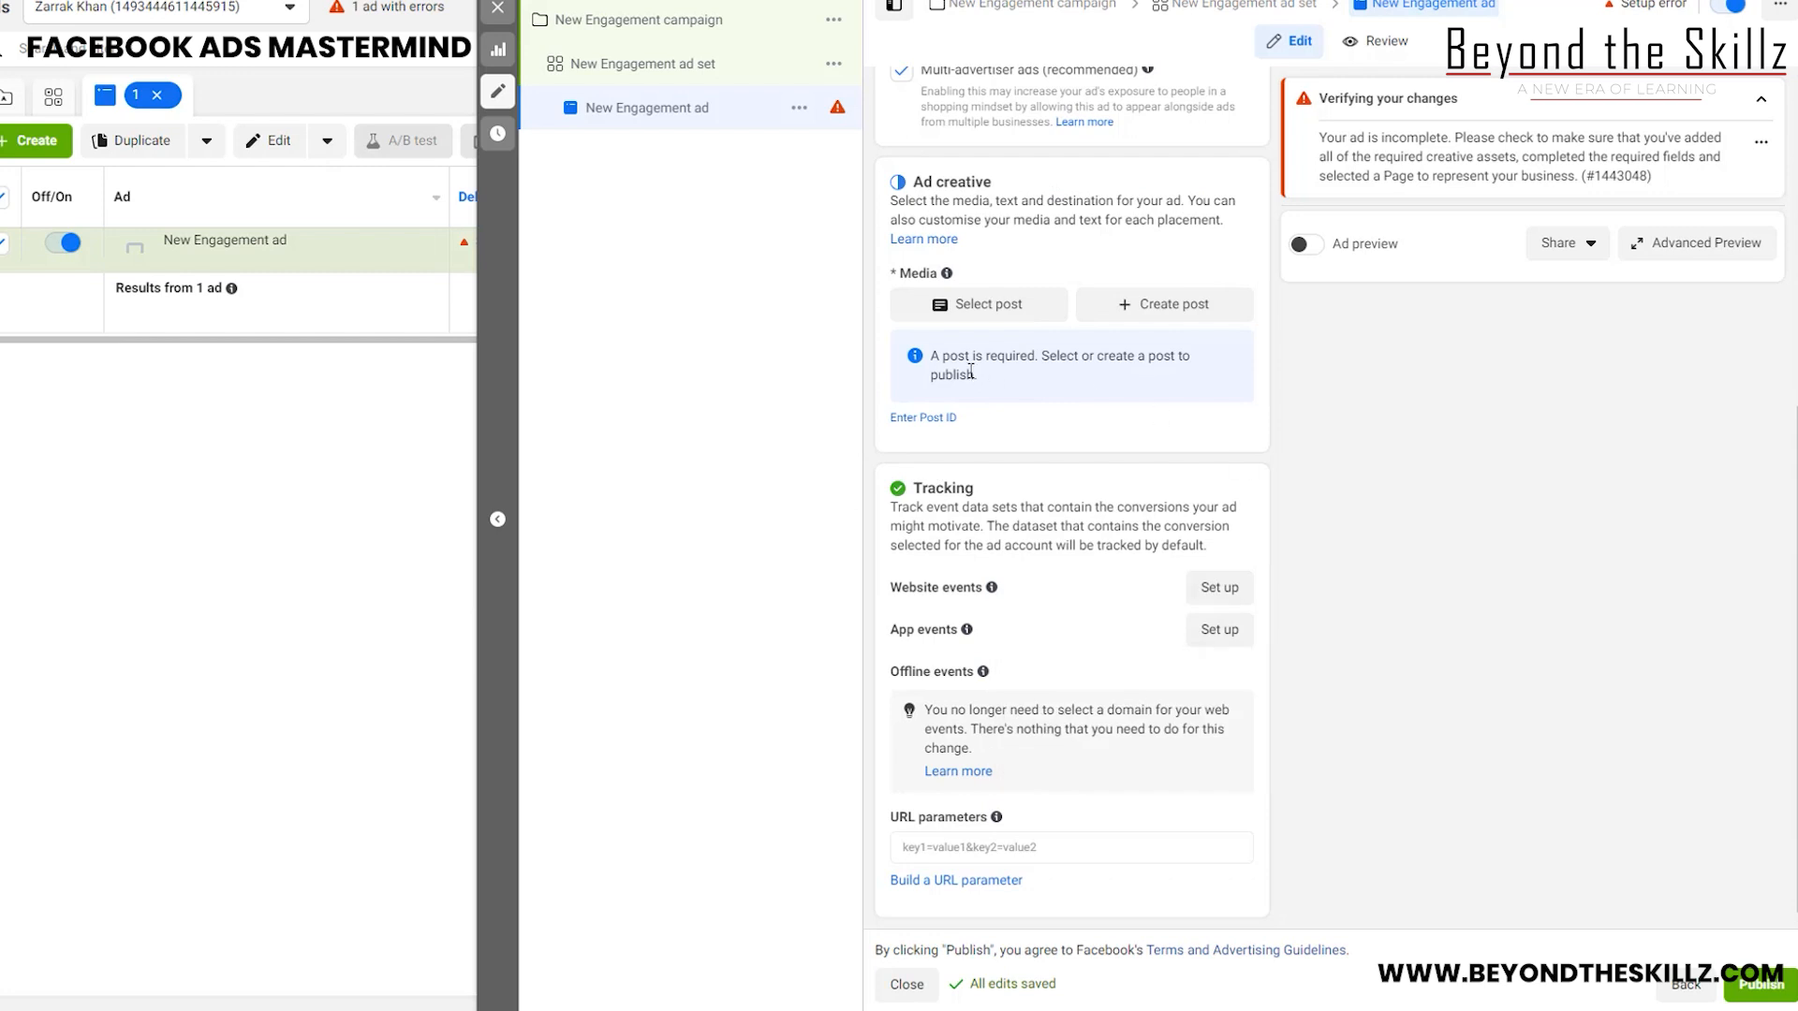
scroll(1050, 521, "up", 6)
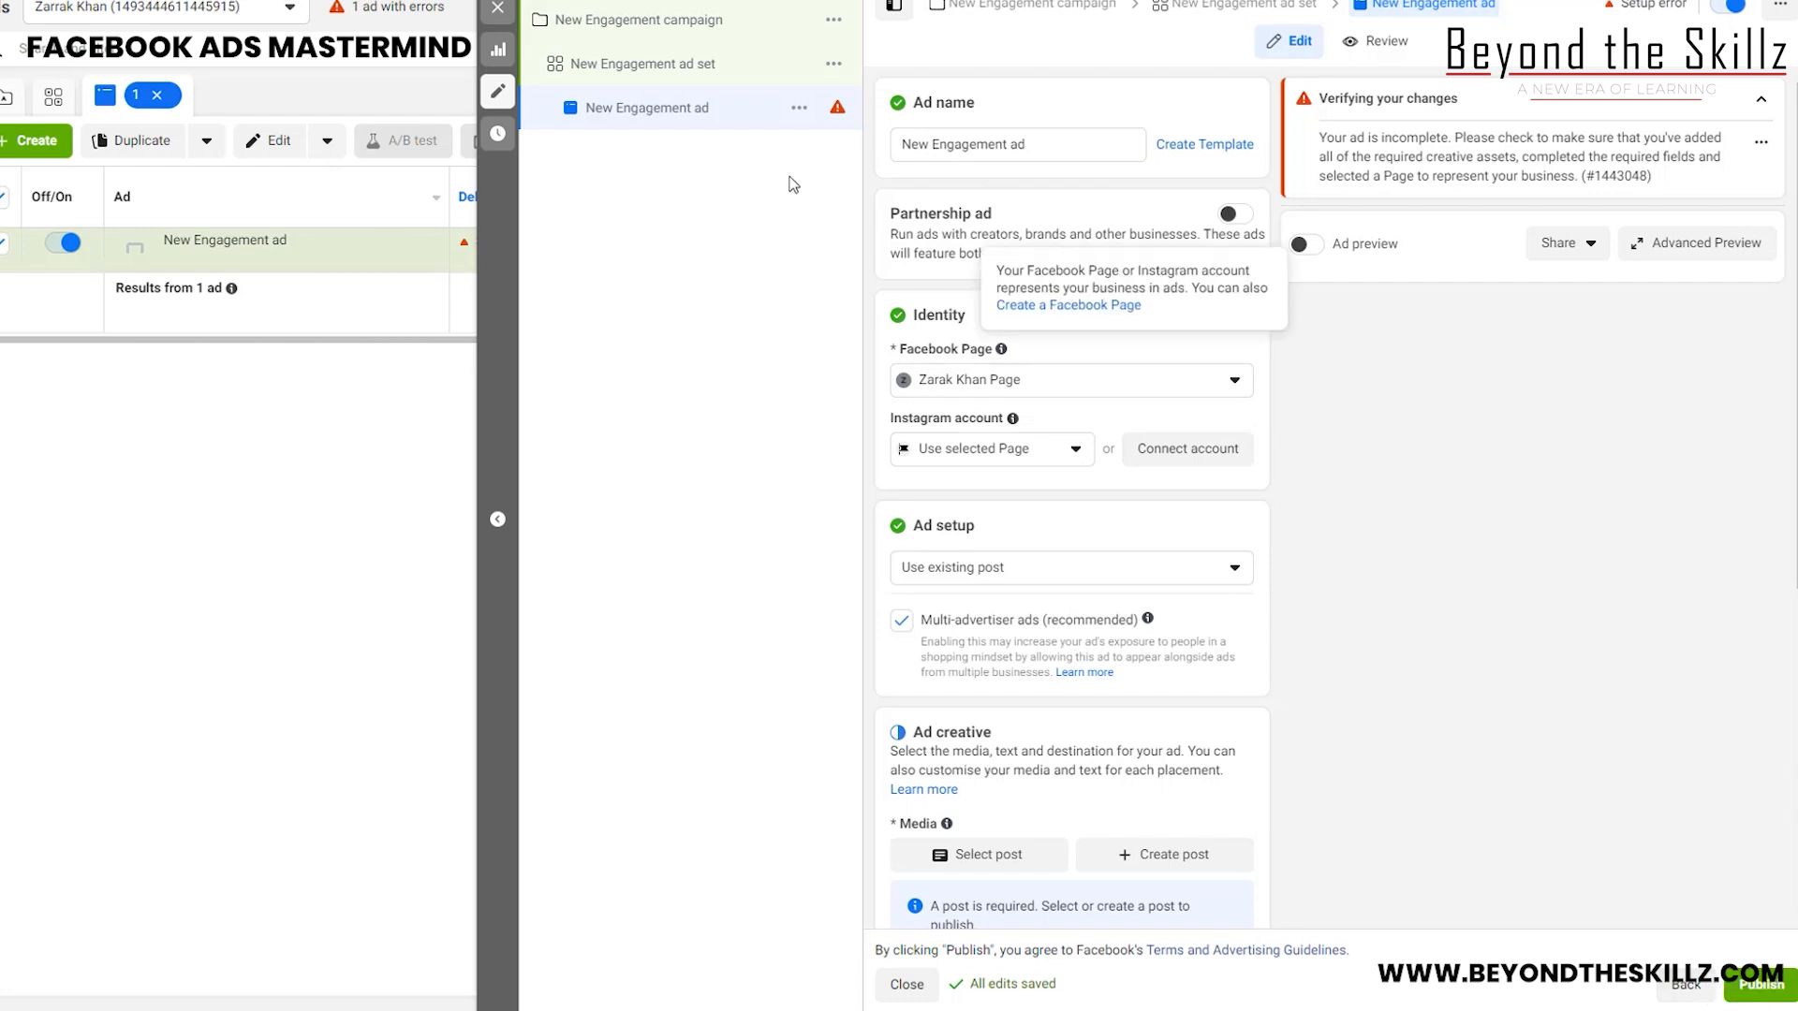
Duplicate the New Engagement ad set into the existing New Engagement campaign, with the number of copies at 1.
left_click(694, 71)
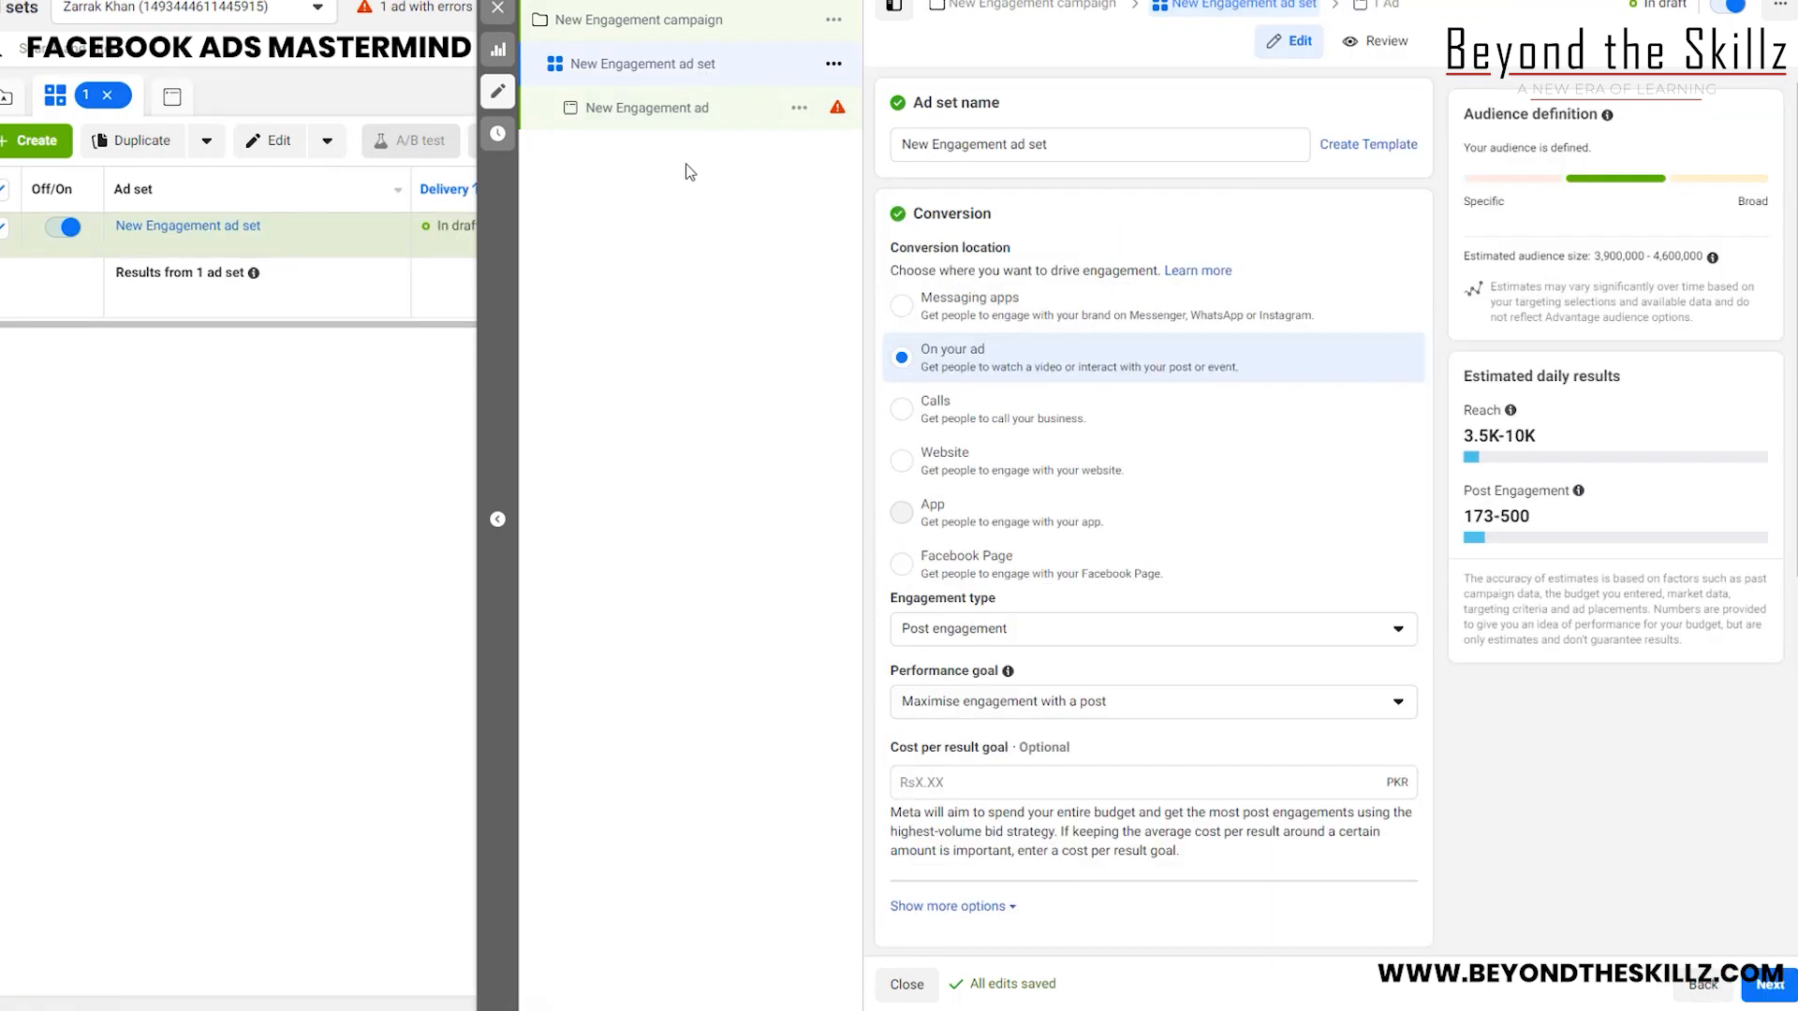
left_click(834, 64)
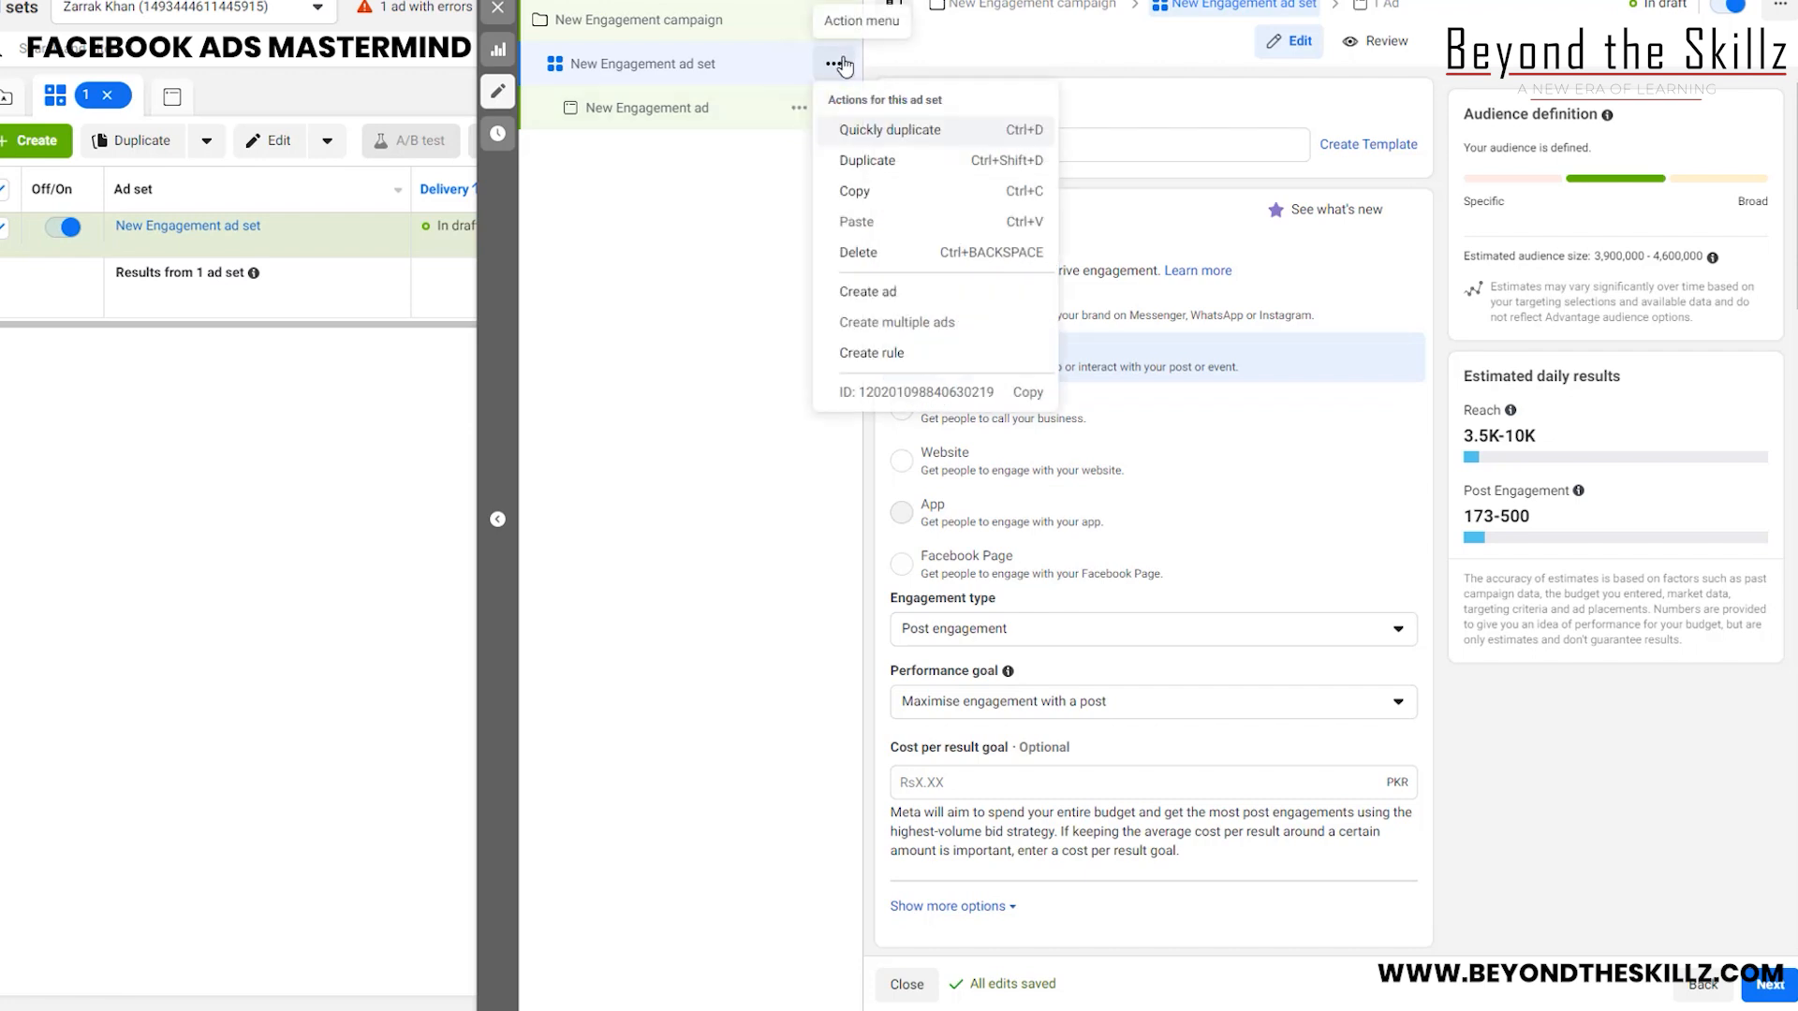
left_click(897, 169)
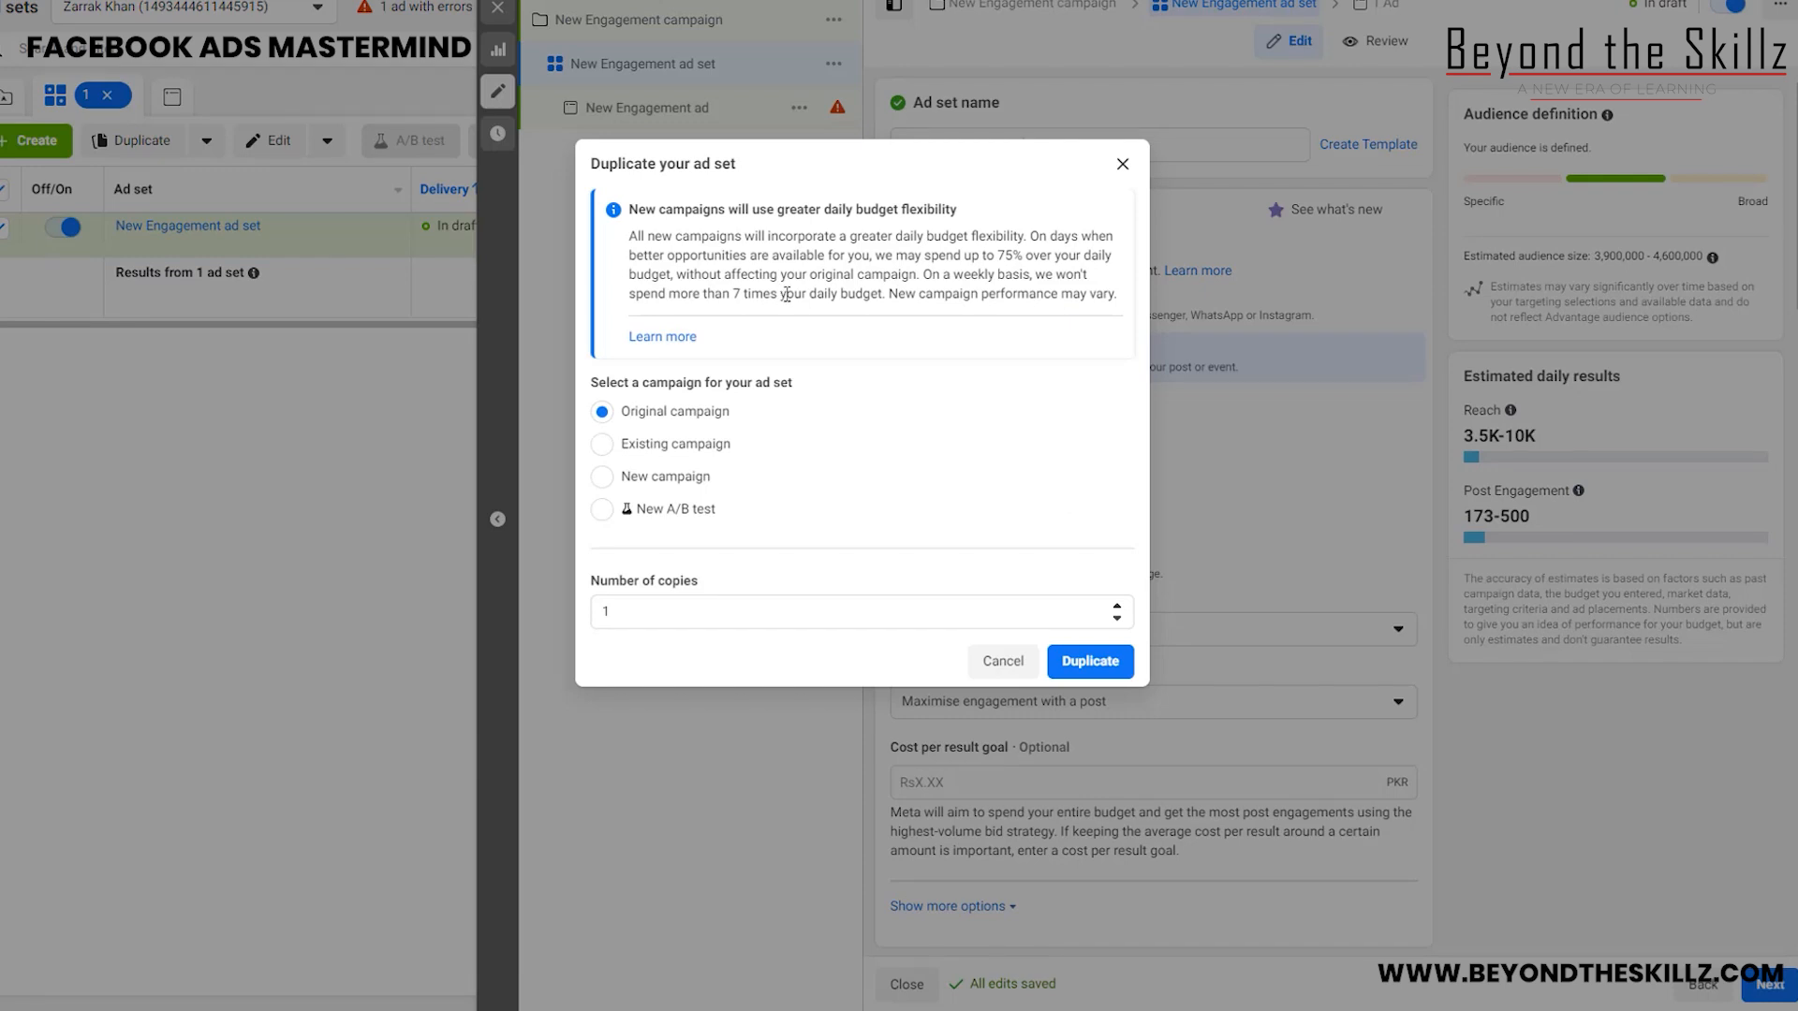
left_click(678, 457)
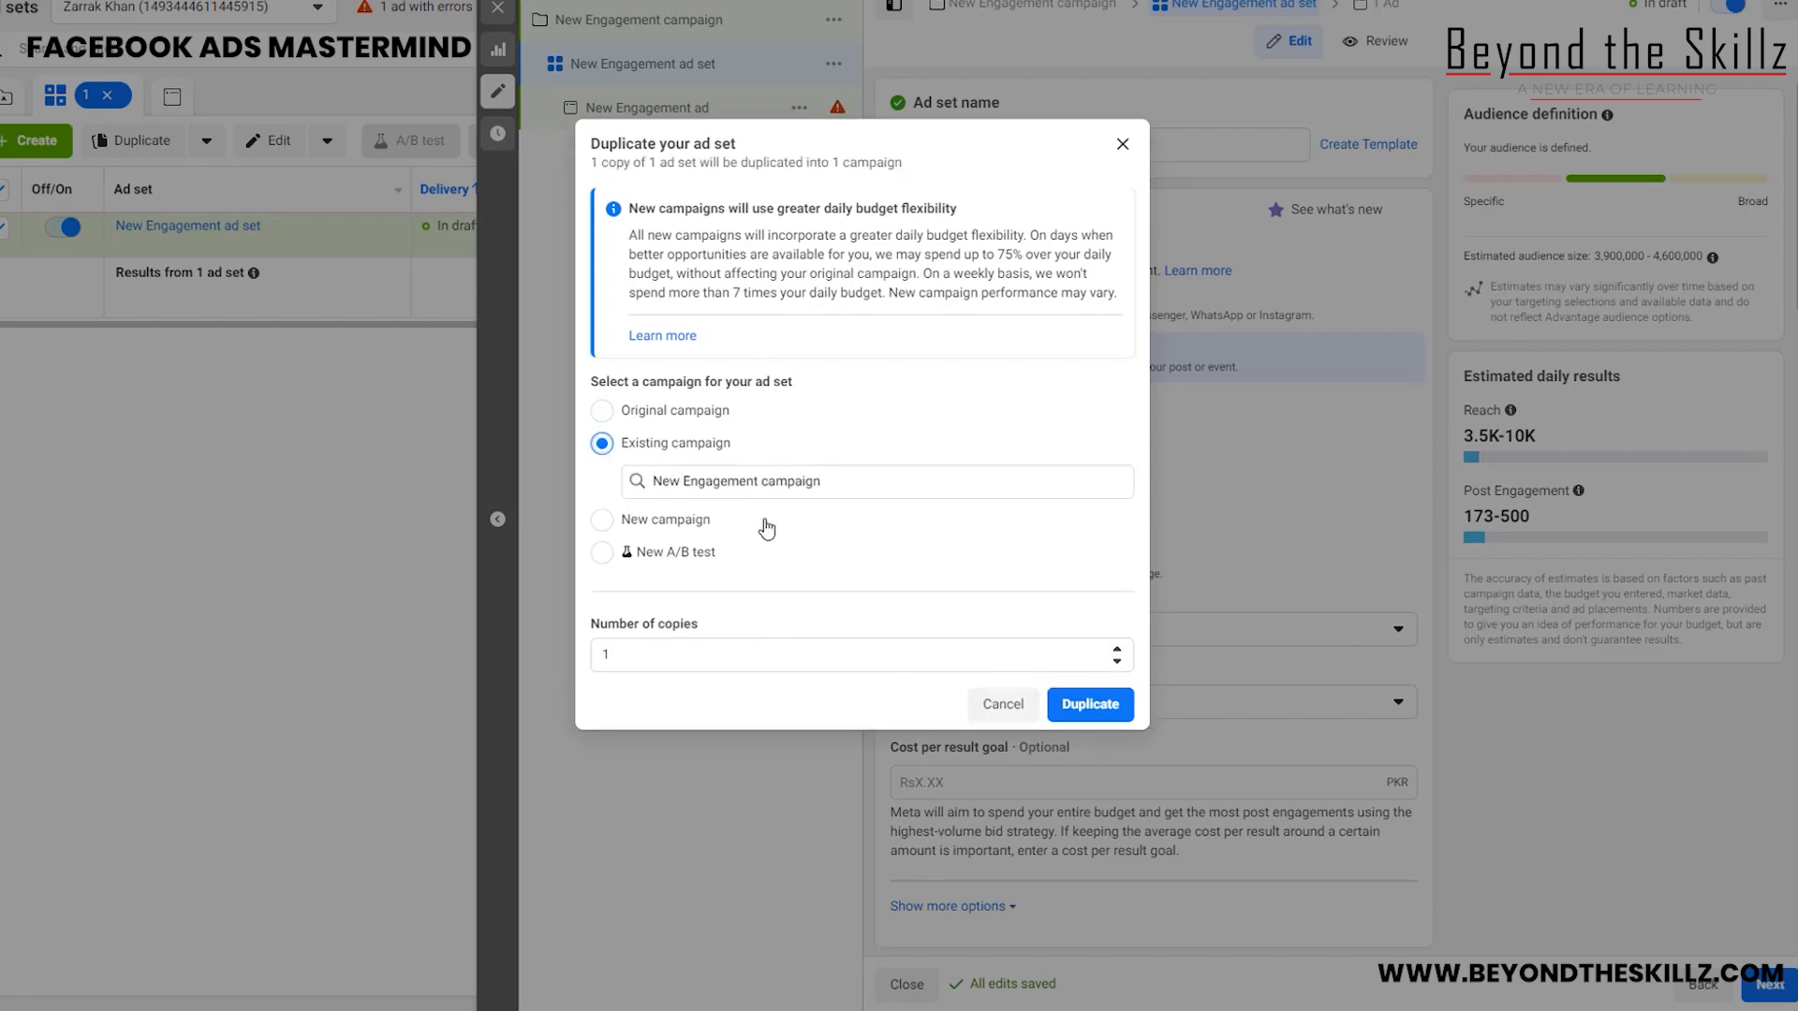
left_click(1098, 712)
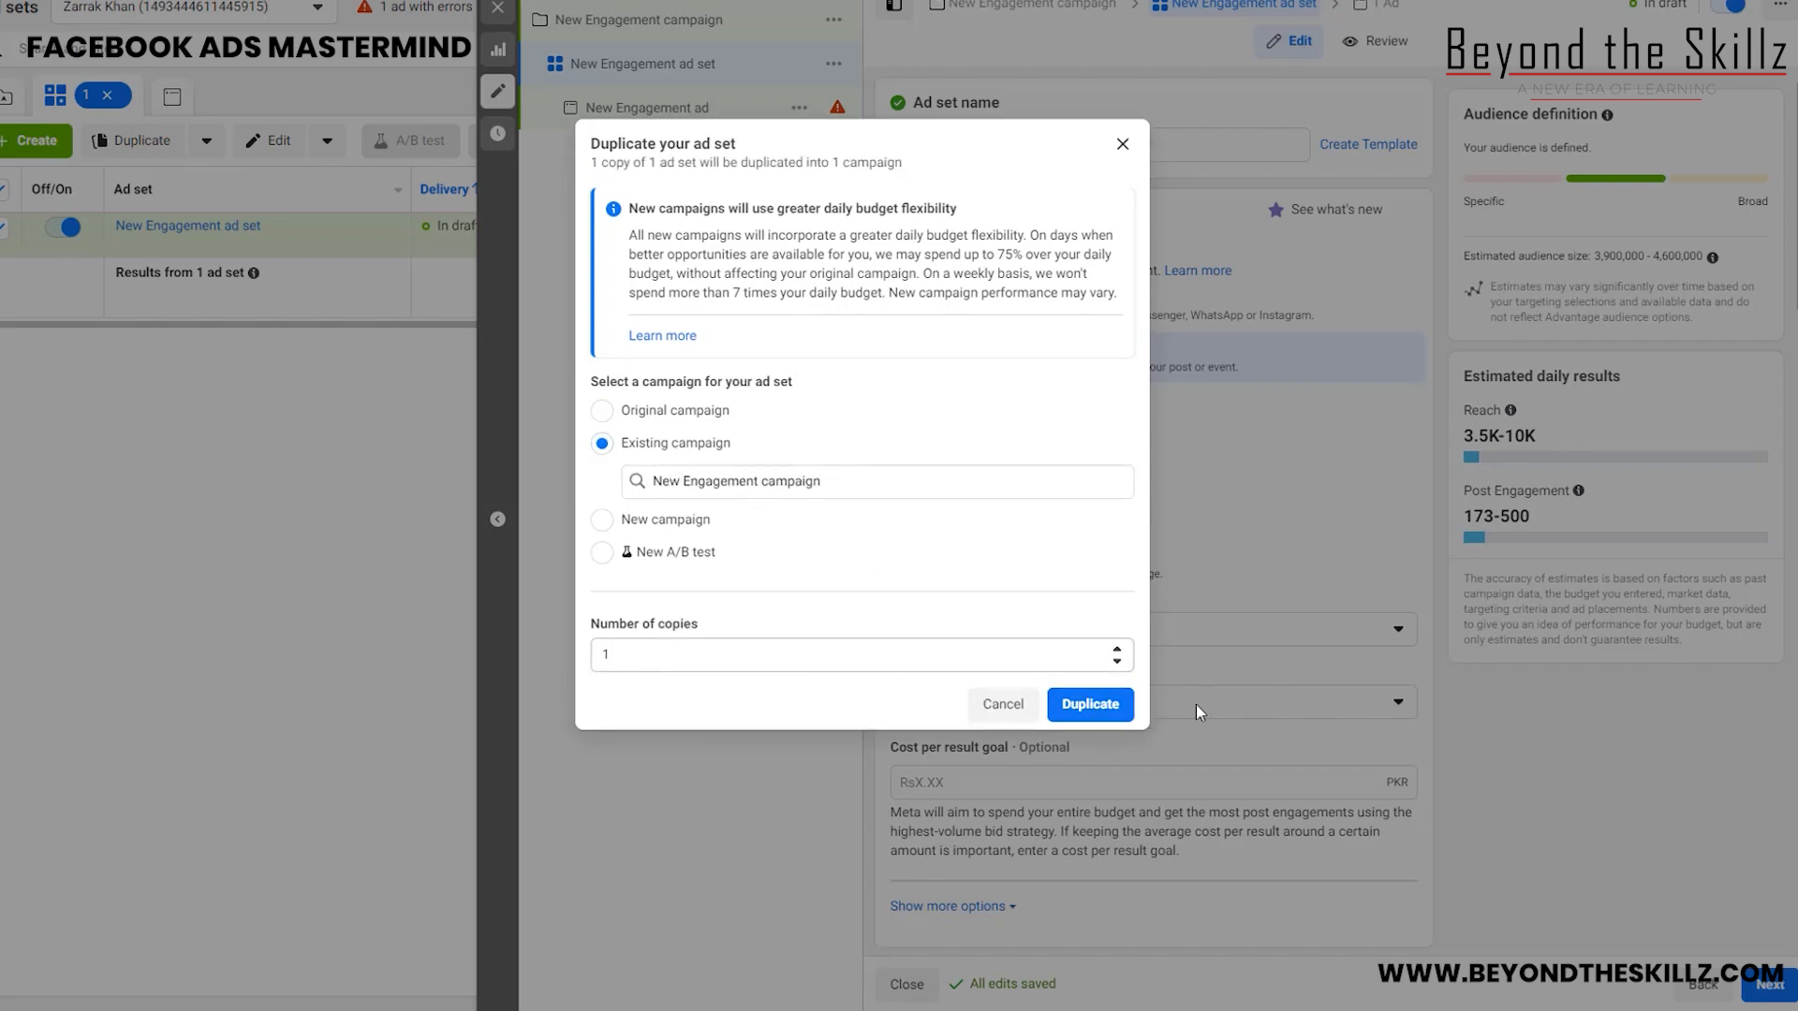
left_click(1117, 648)
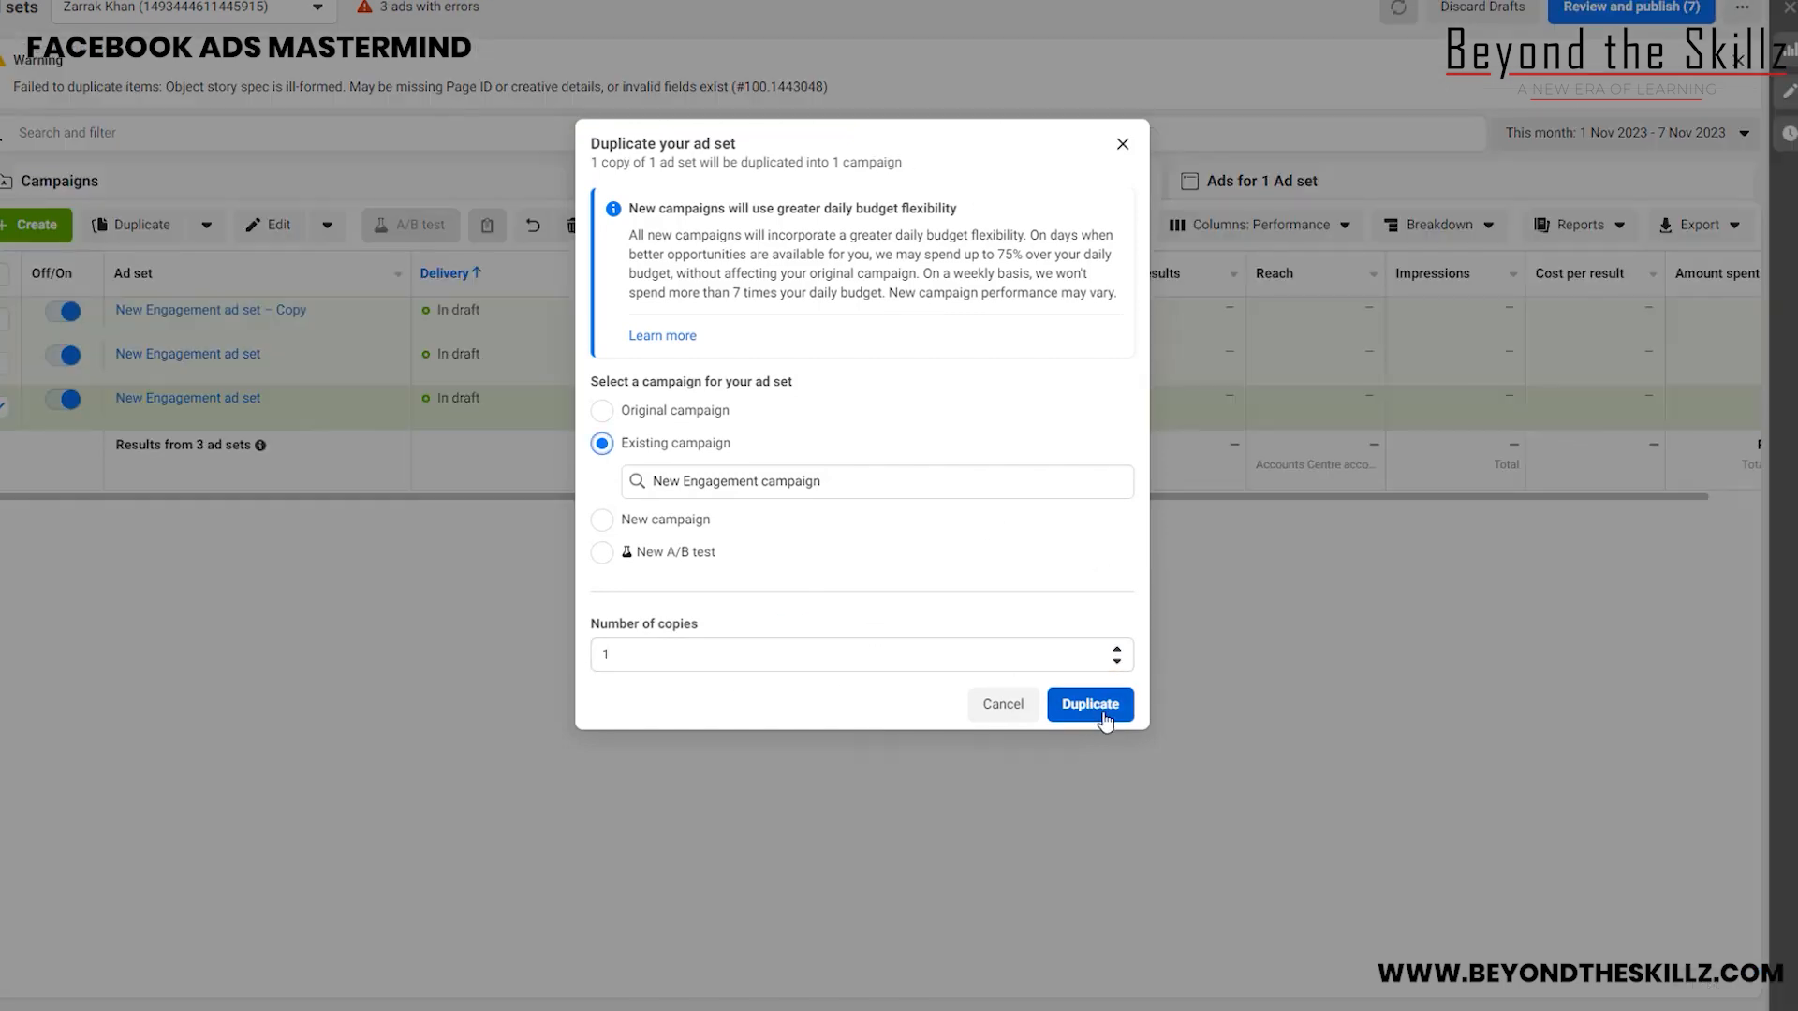
left_click(1091, 704)
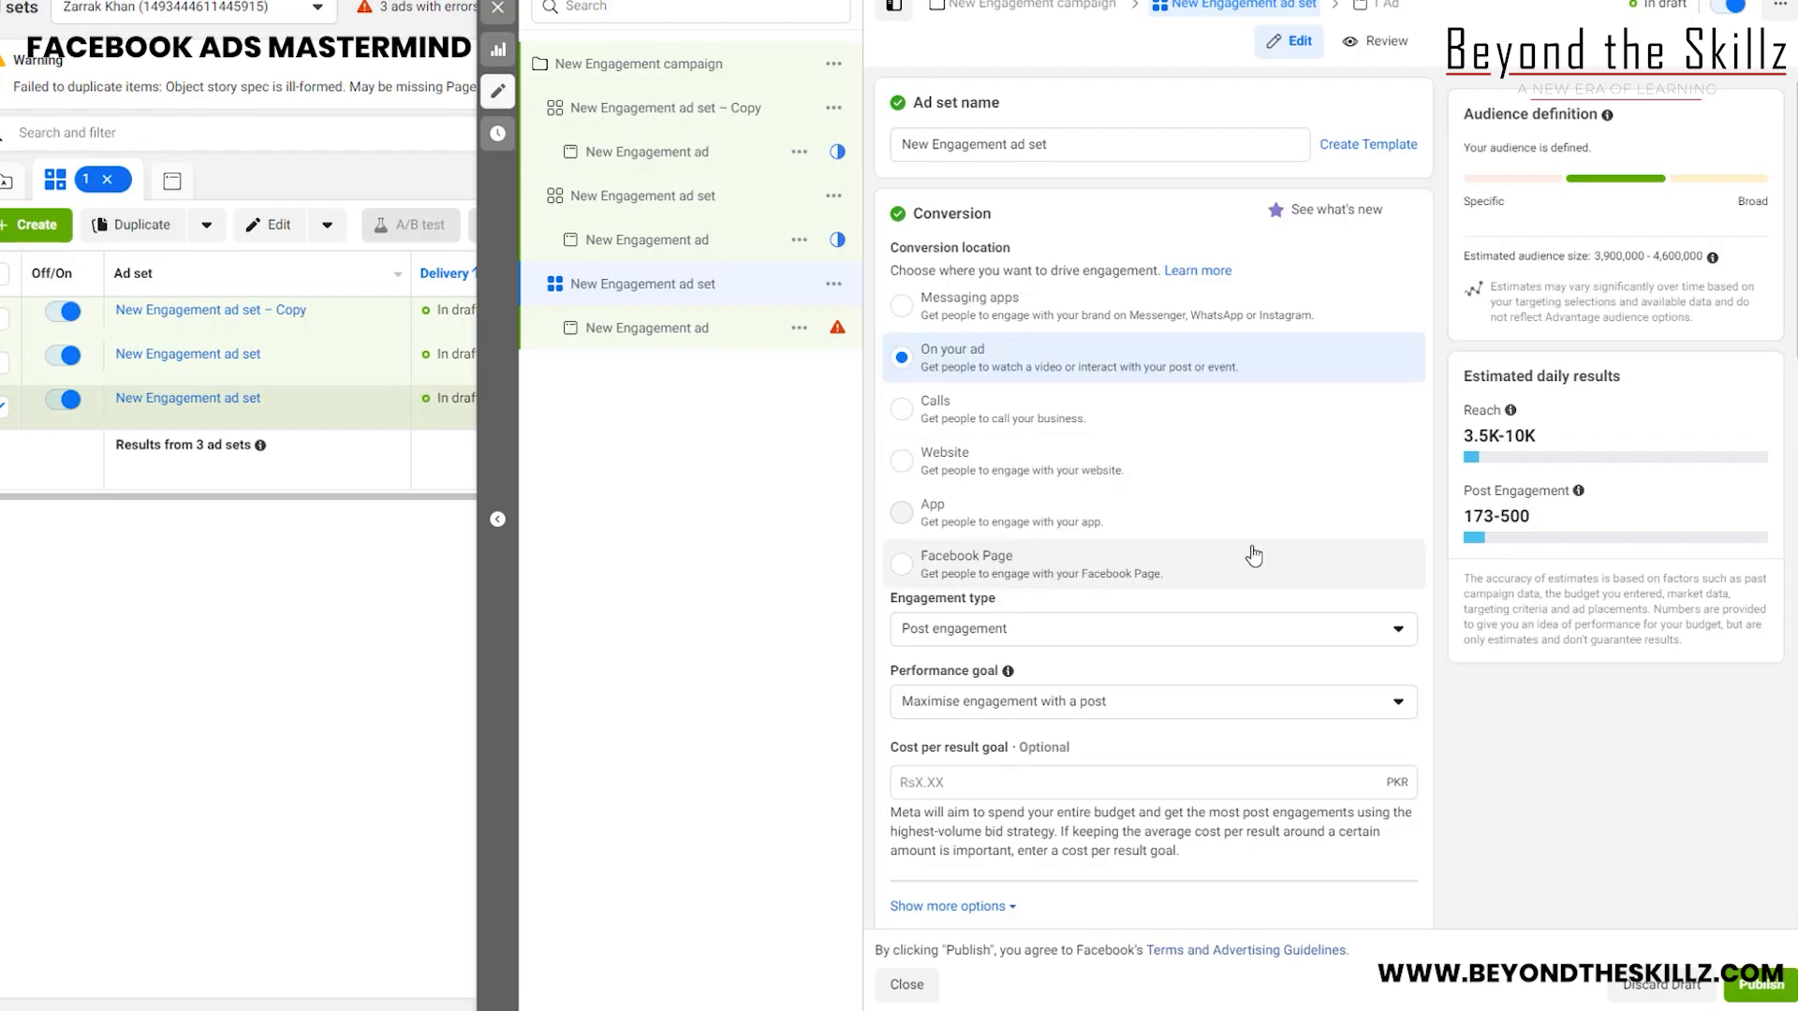
Edit the open New Engagement ad set's detailed targeting and remove Coffee bean (coffee), Espresso machine, Iced coffee, Cappuccino, Espresso (coffee) and Latte.
scroll(1161, 356, "down", 1)
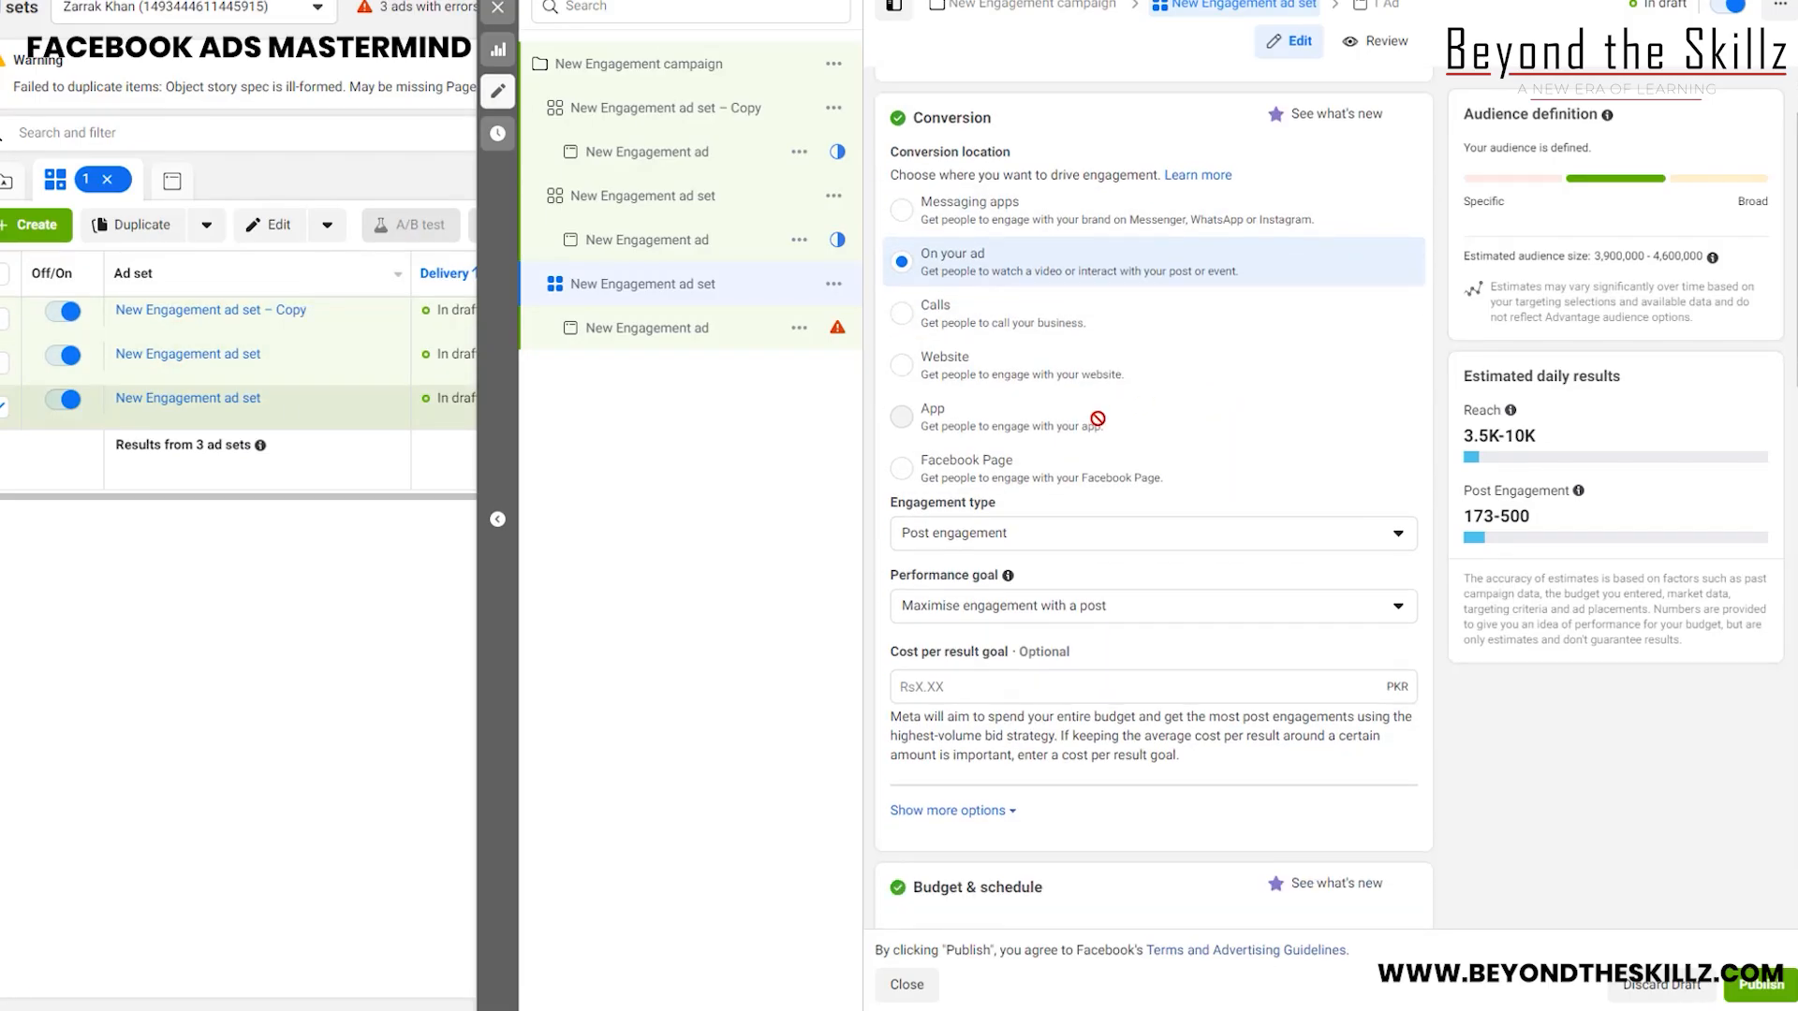
scroll(1133, 393, "down", 4)
scroll(1135, 419, "down", 4)
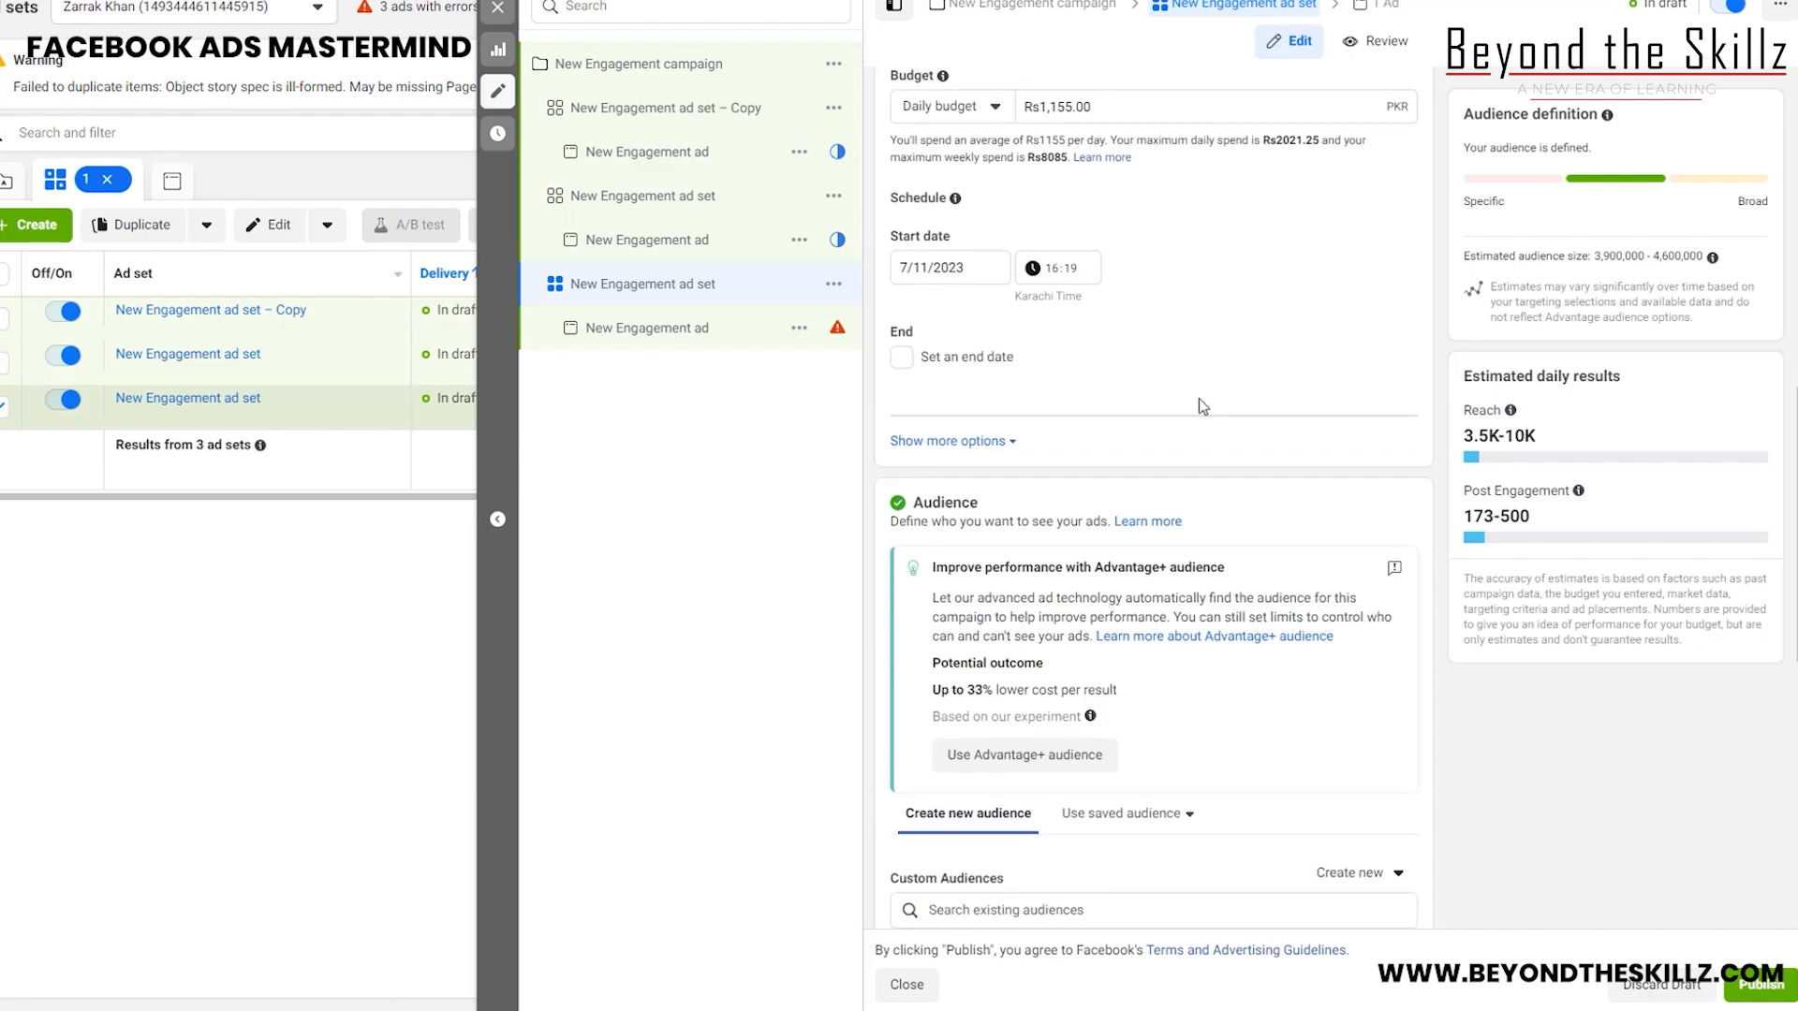
scroll(1127, 572, "down", 8)
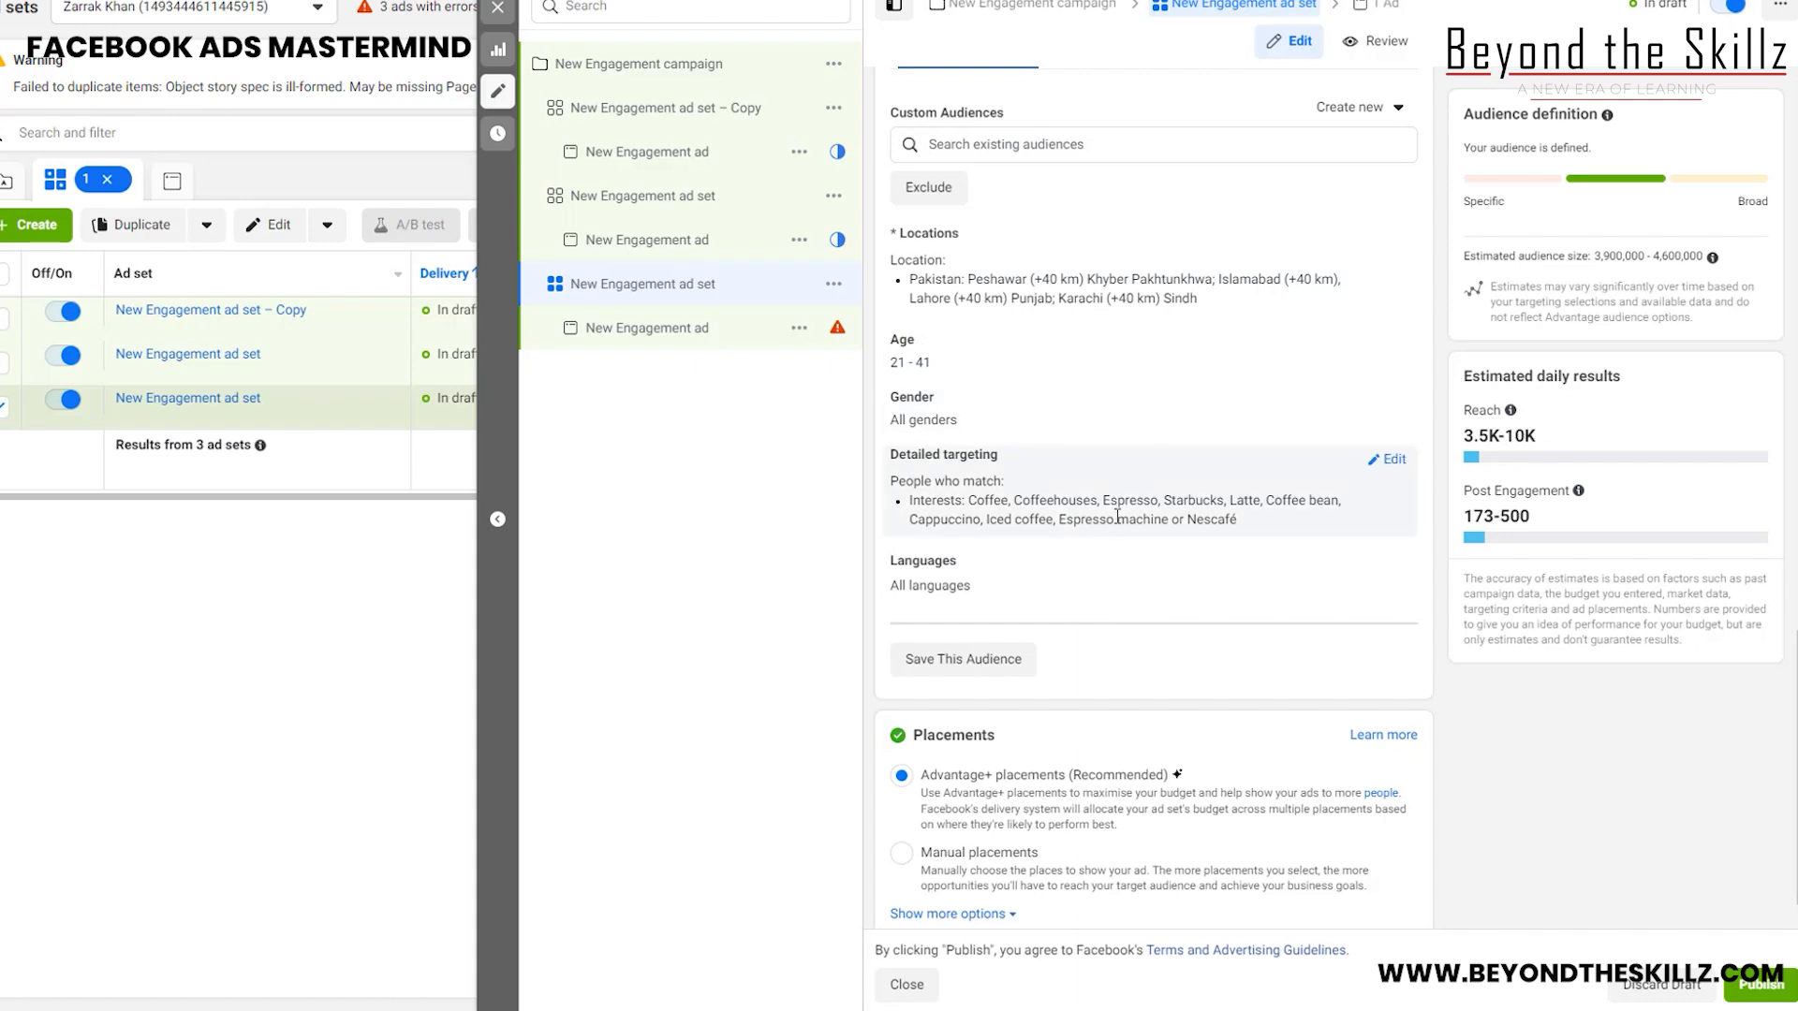
left_click(1390, 460)
scroll(1217, 421, "down", 3)
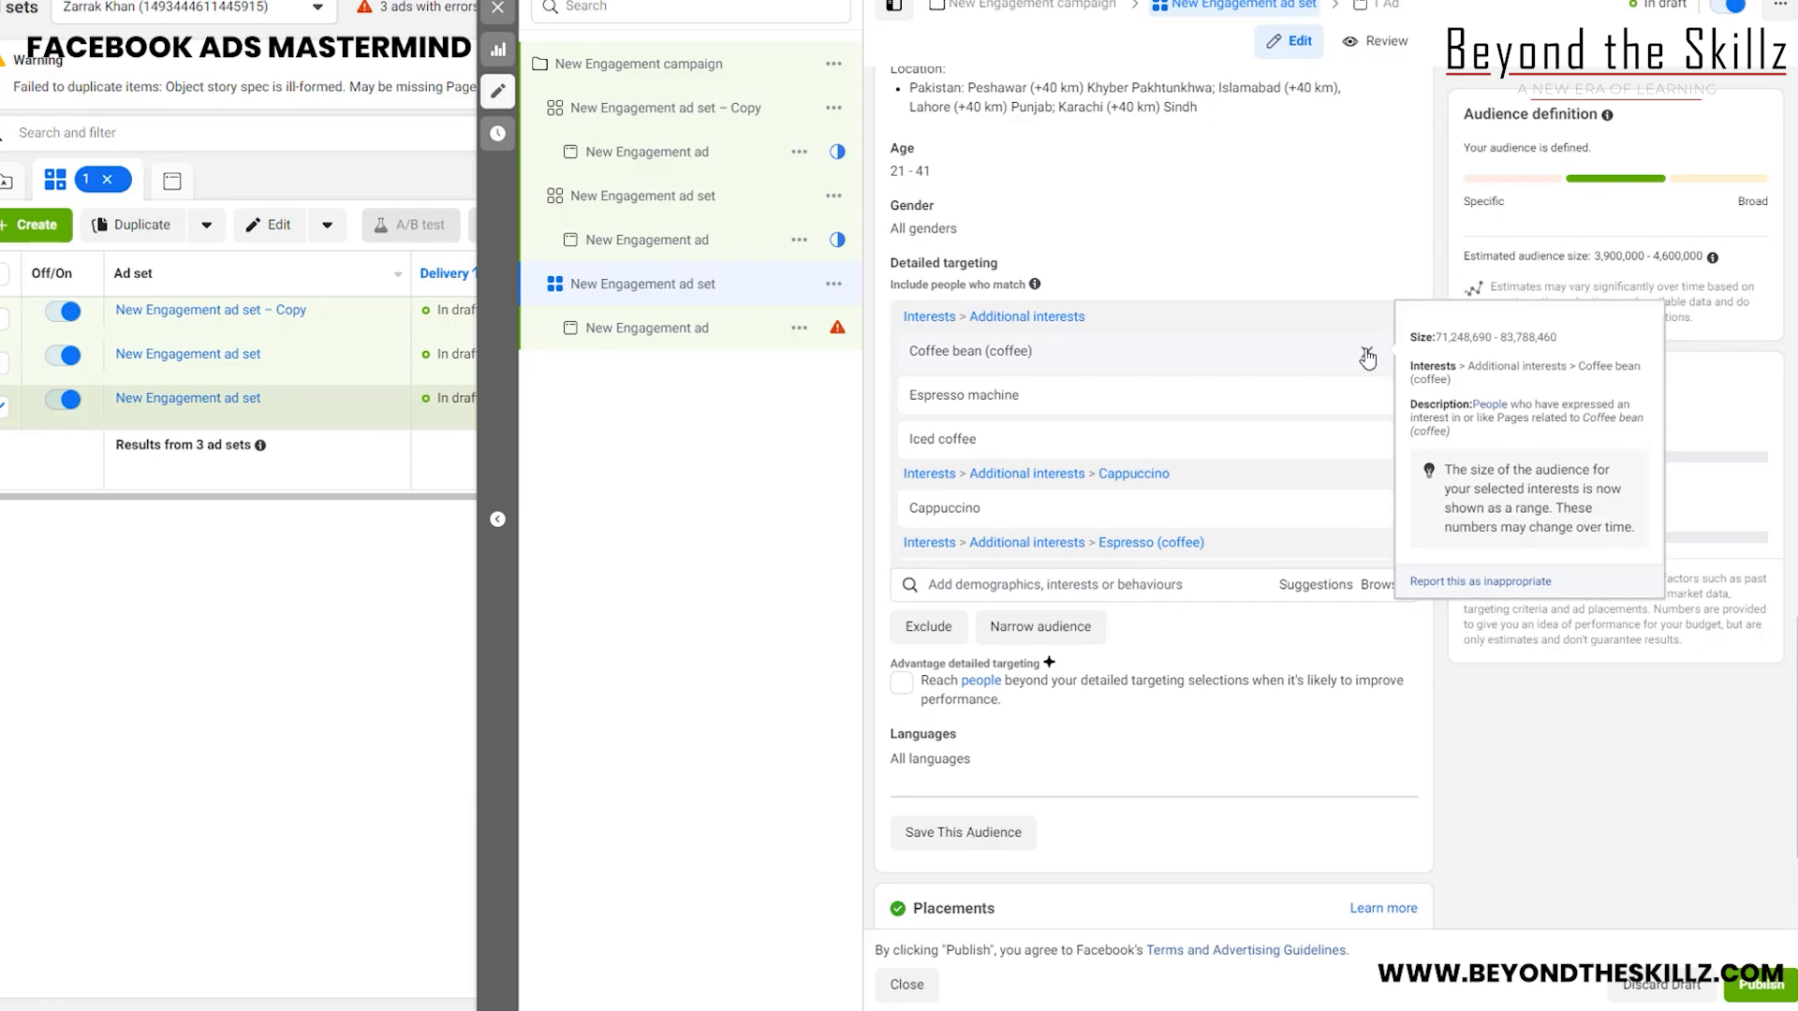
left_click(1365, 354)
left_click(1367, 353)
left_click(1368, 353)
left_click(1368, 355)
left_click(1369, 355)
left_click(1369, 355)
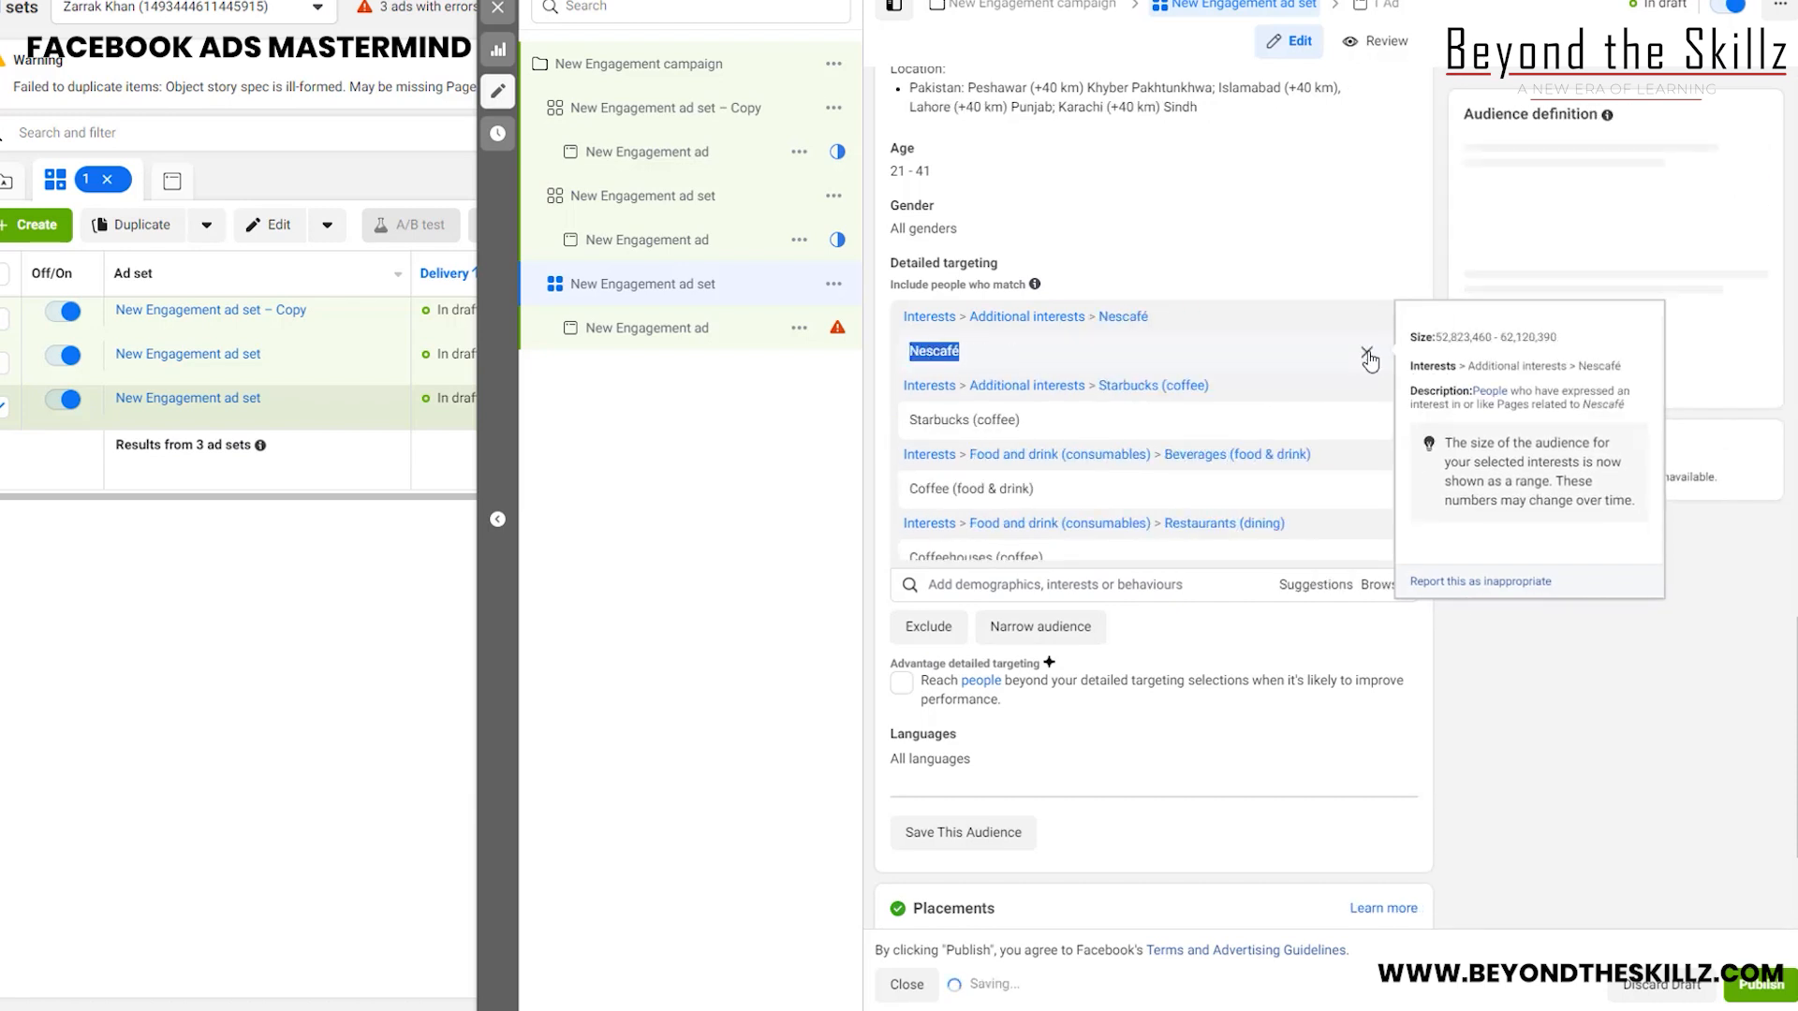
Remove the interests Nescafé, Starbucks (coffee) and Coffee (food & drink) from the detailed targeting.
left_click(1370, 356)
left_click(1374, 356)
left_click(1382, 355)
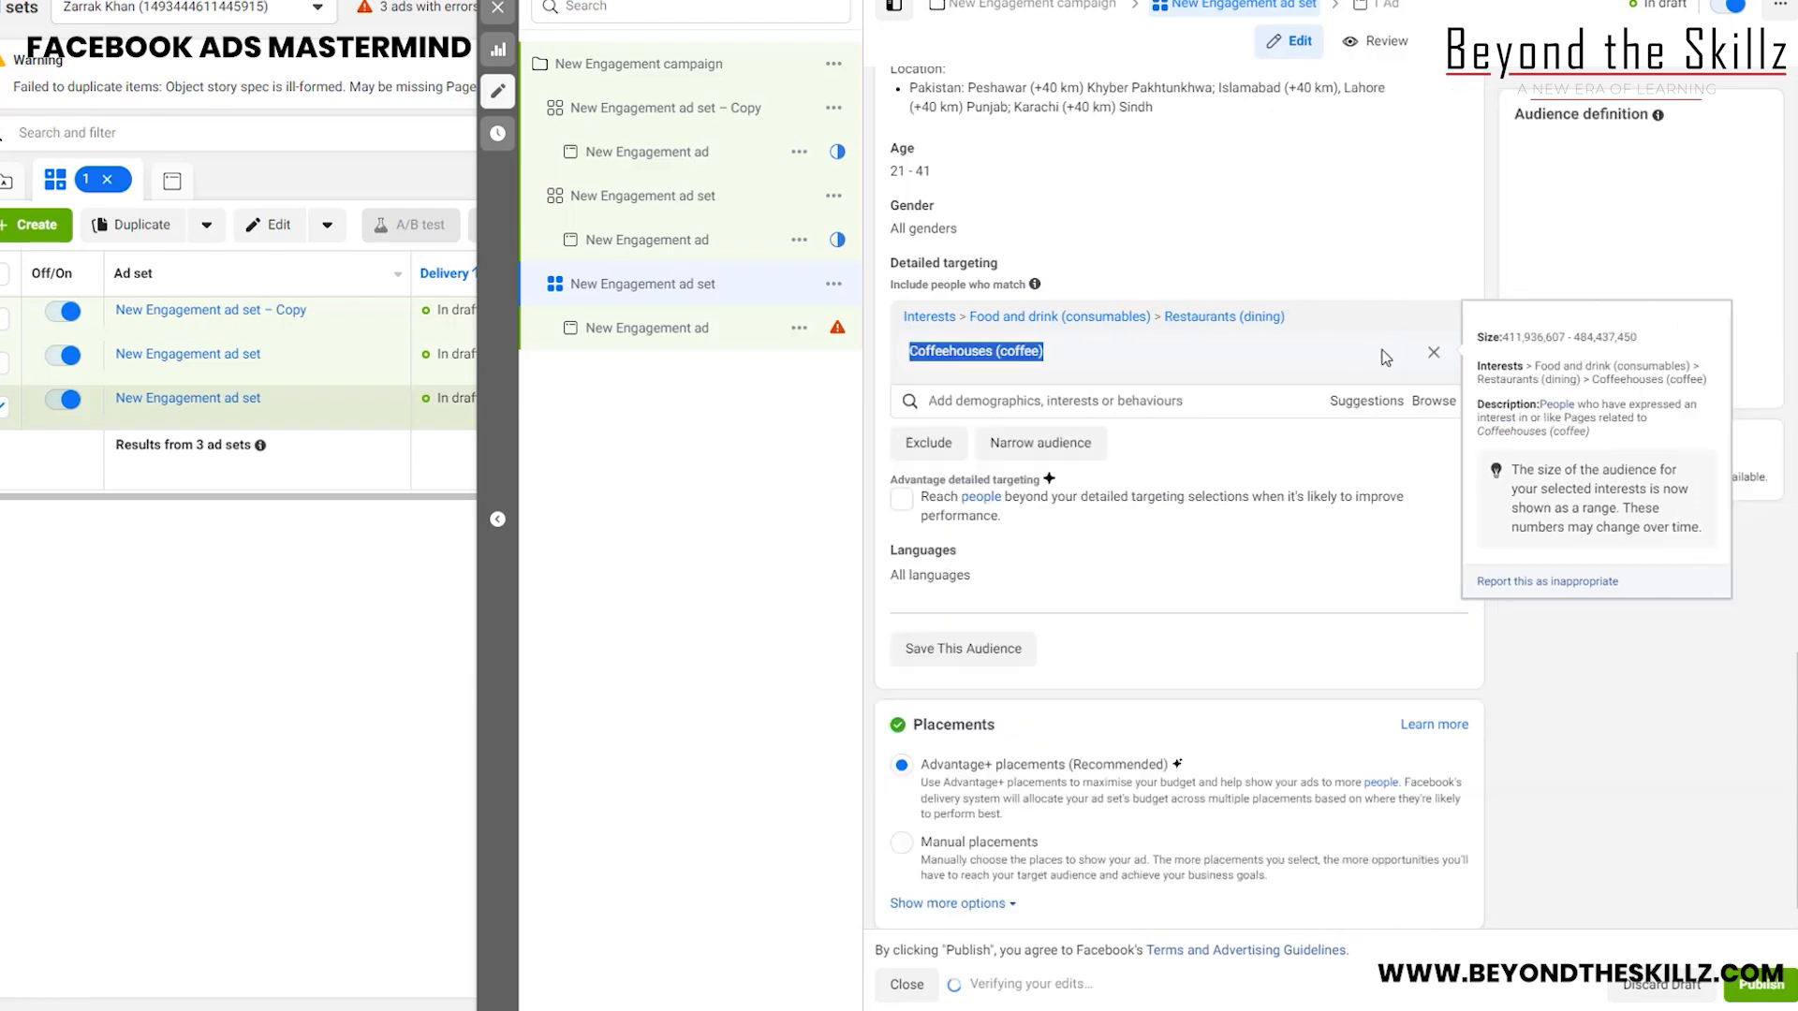
Remove the last interest, Coffeehouses (coffee), from the ad set's detailed targeting.
left_click(1383, 357)
left_click(1040, 388)
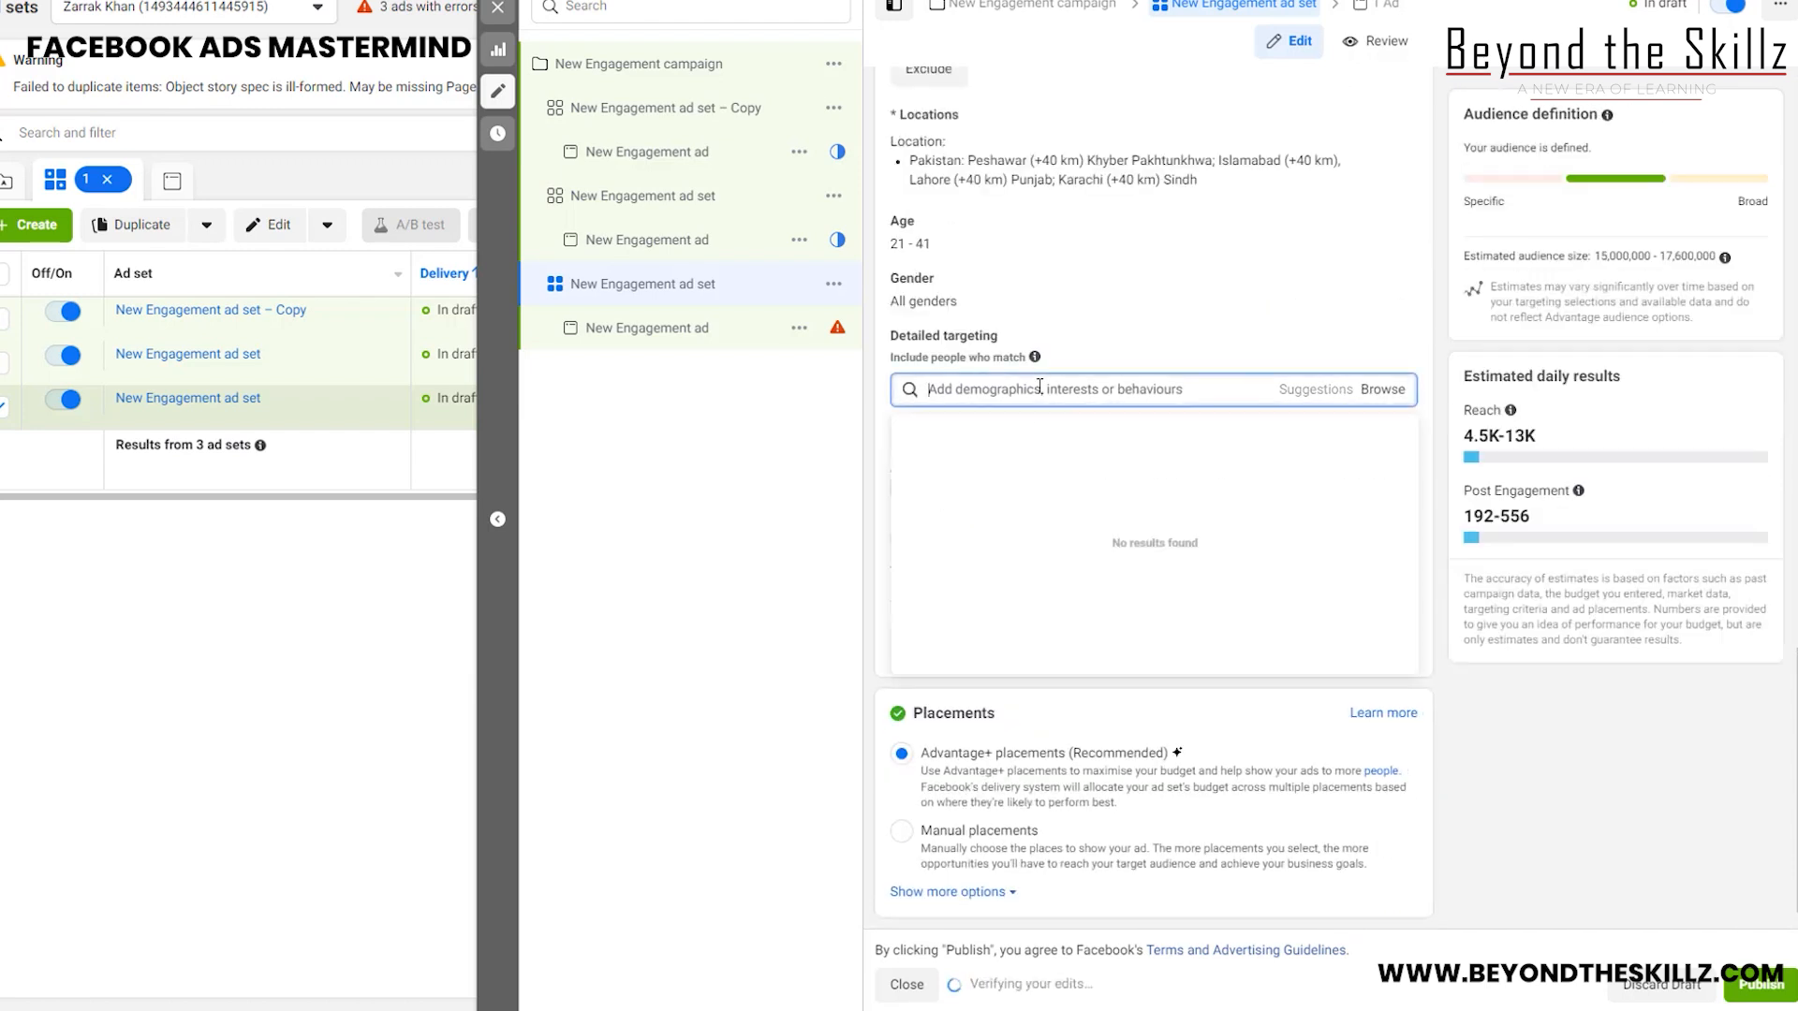
type("dunkin")
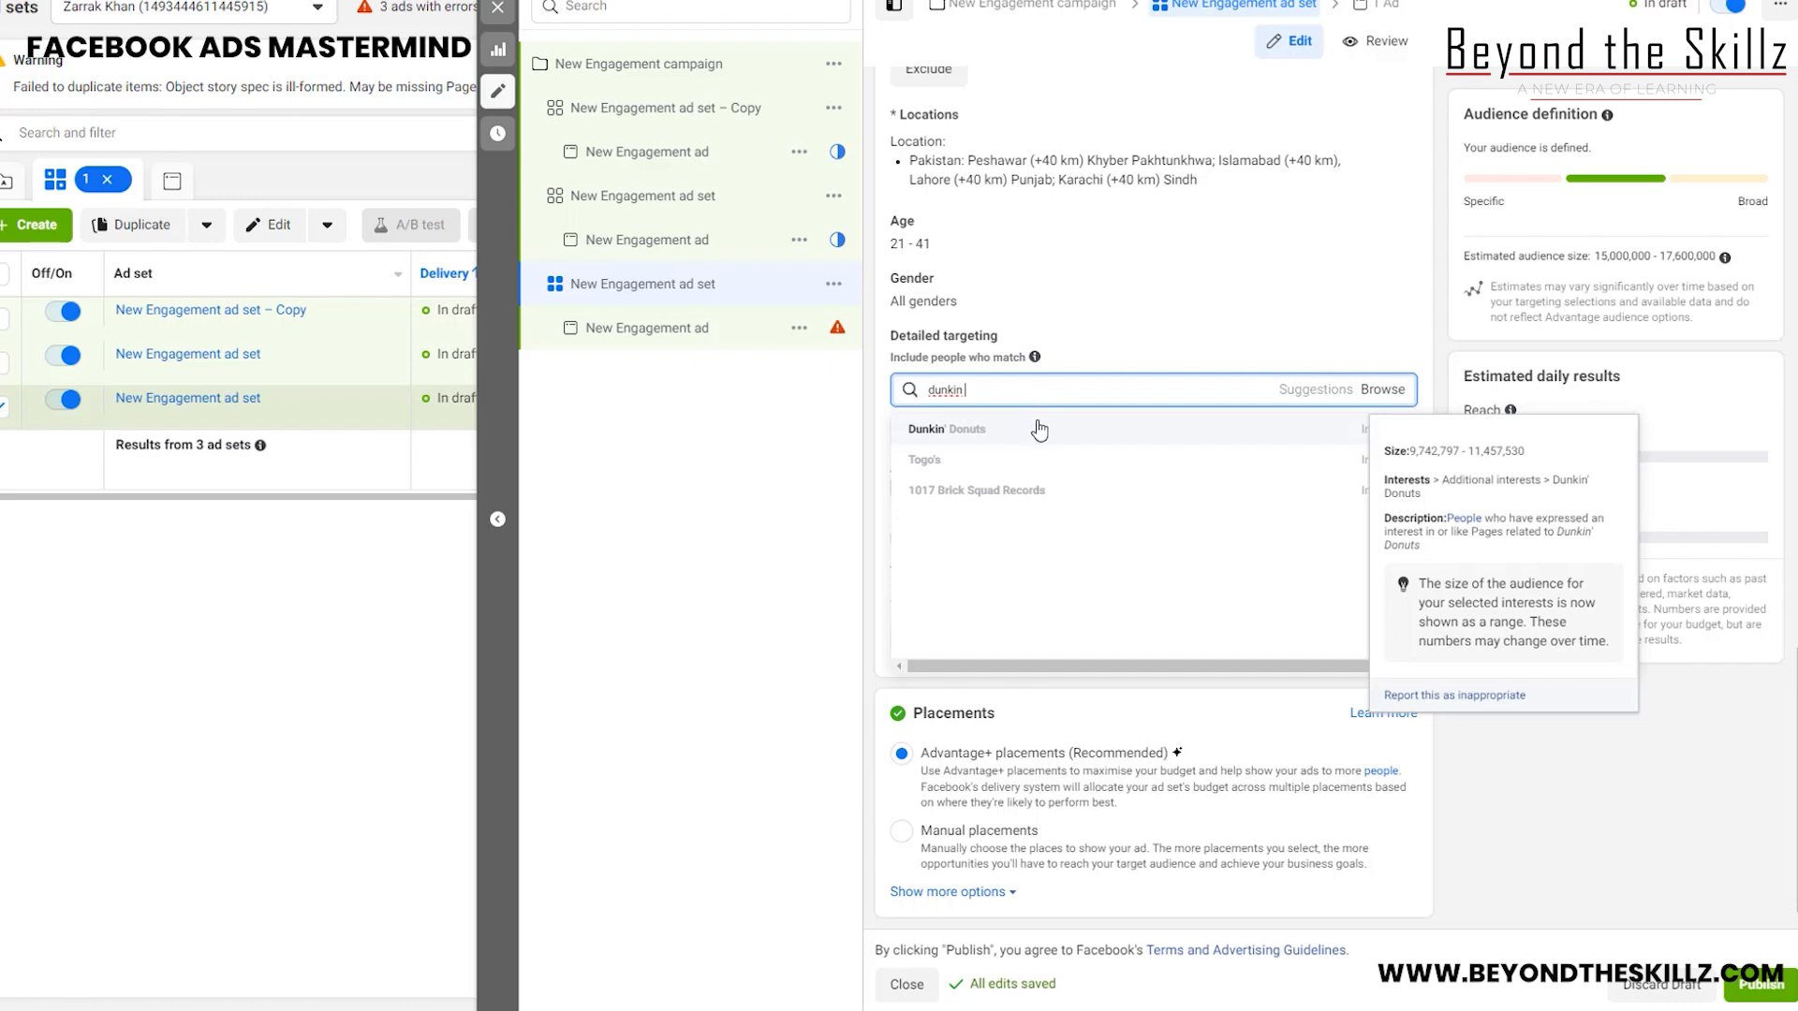
left_click(1048, 459)
mouse_move(1049, 425)
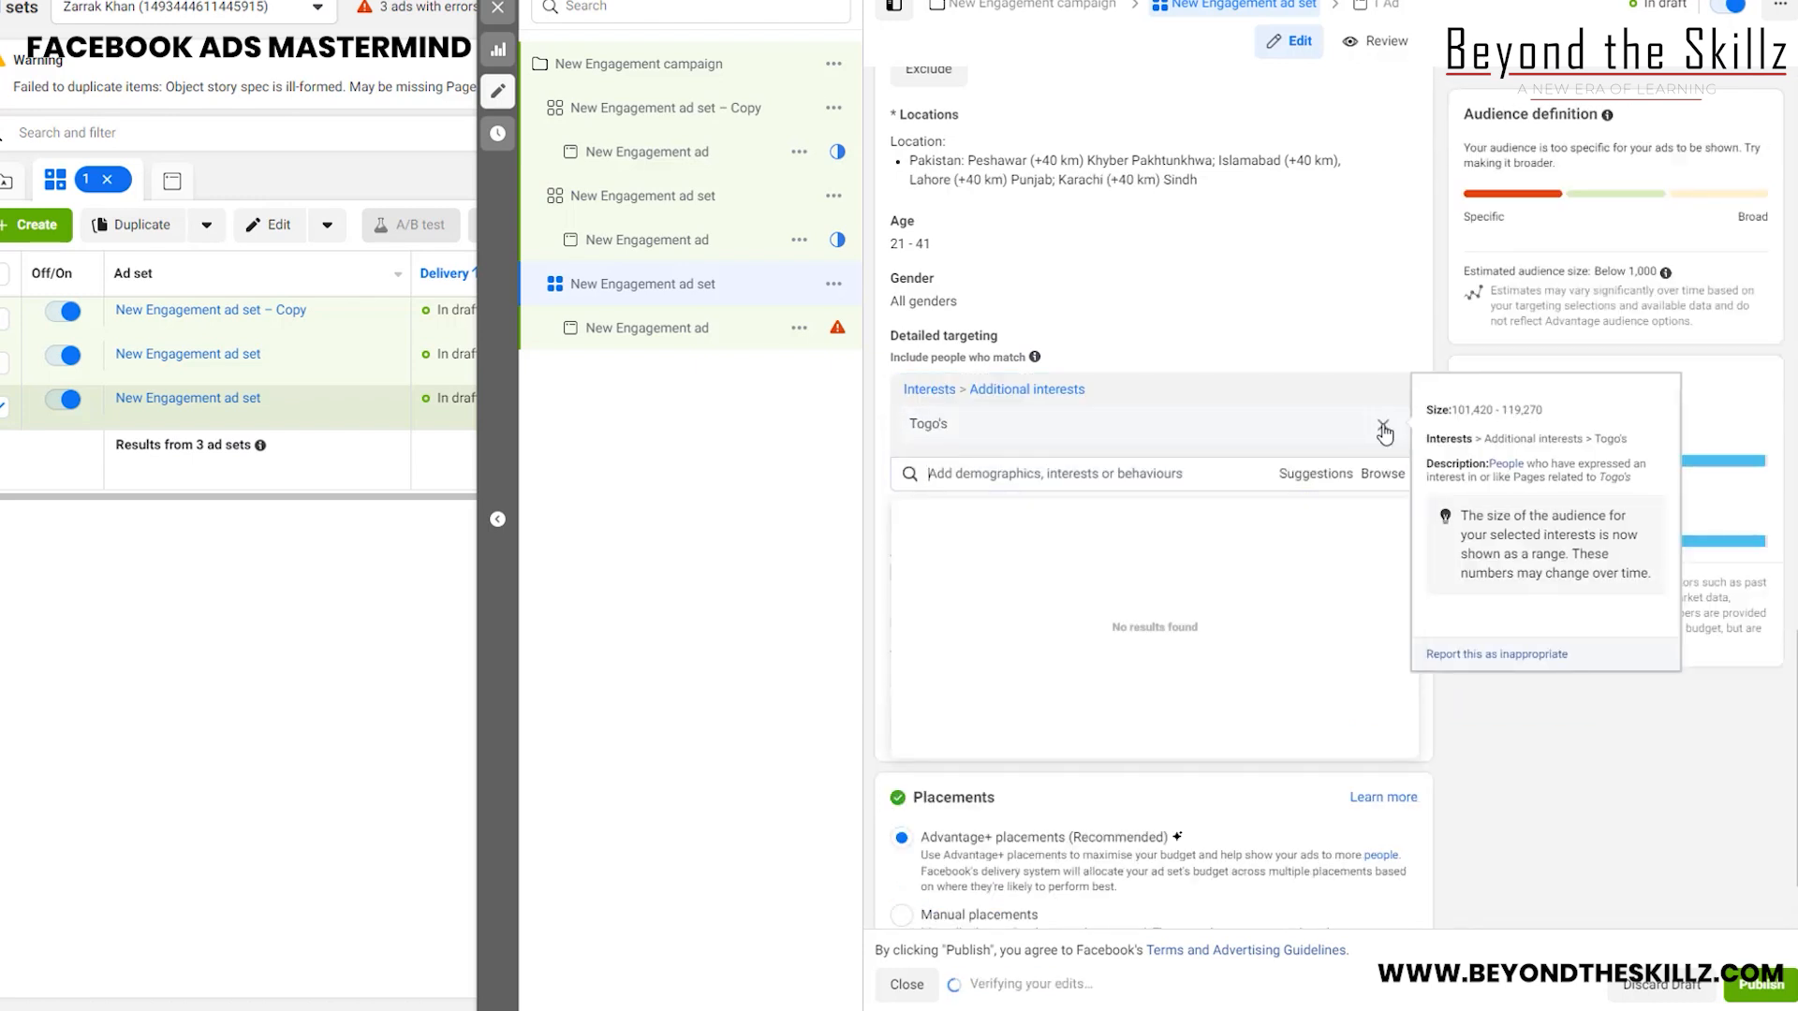
left_click(1395, 423)
Add the interests Dunkin' Donuts and Tea (non-alcoholic beverage) to the ad set's detailed targeting.
left_click(1034, 391)
type("d")
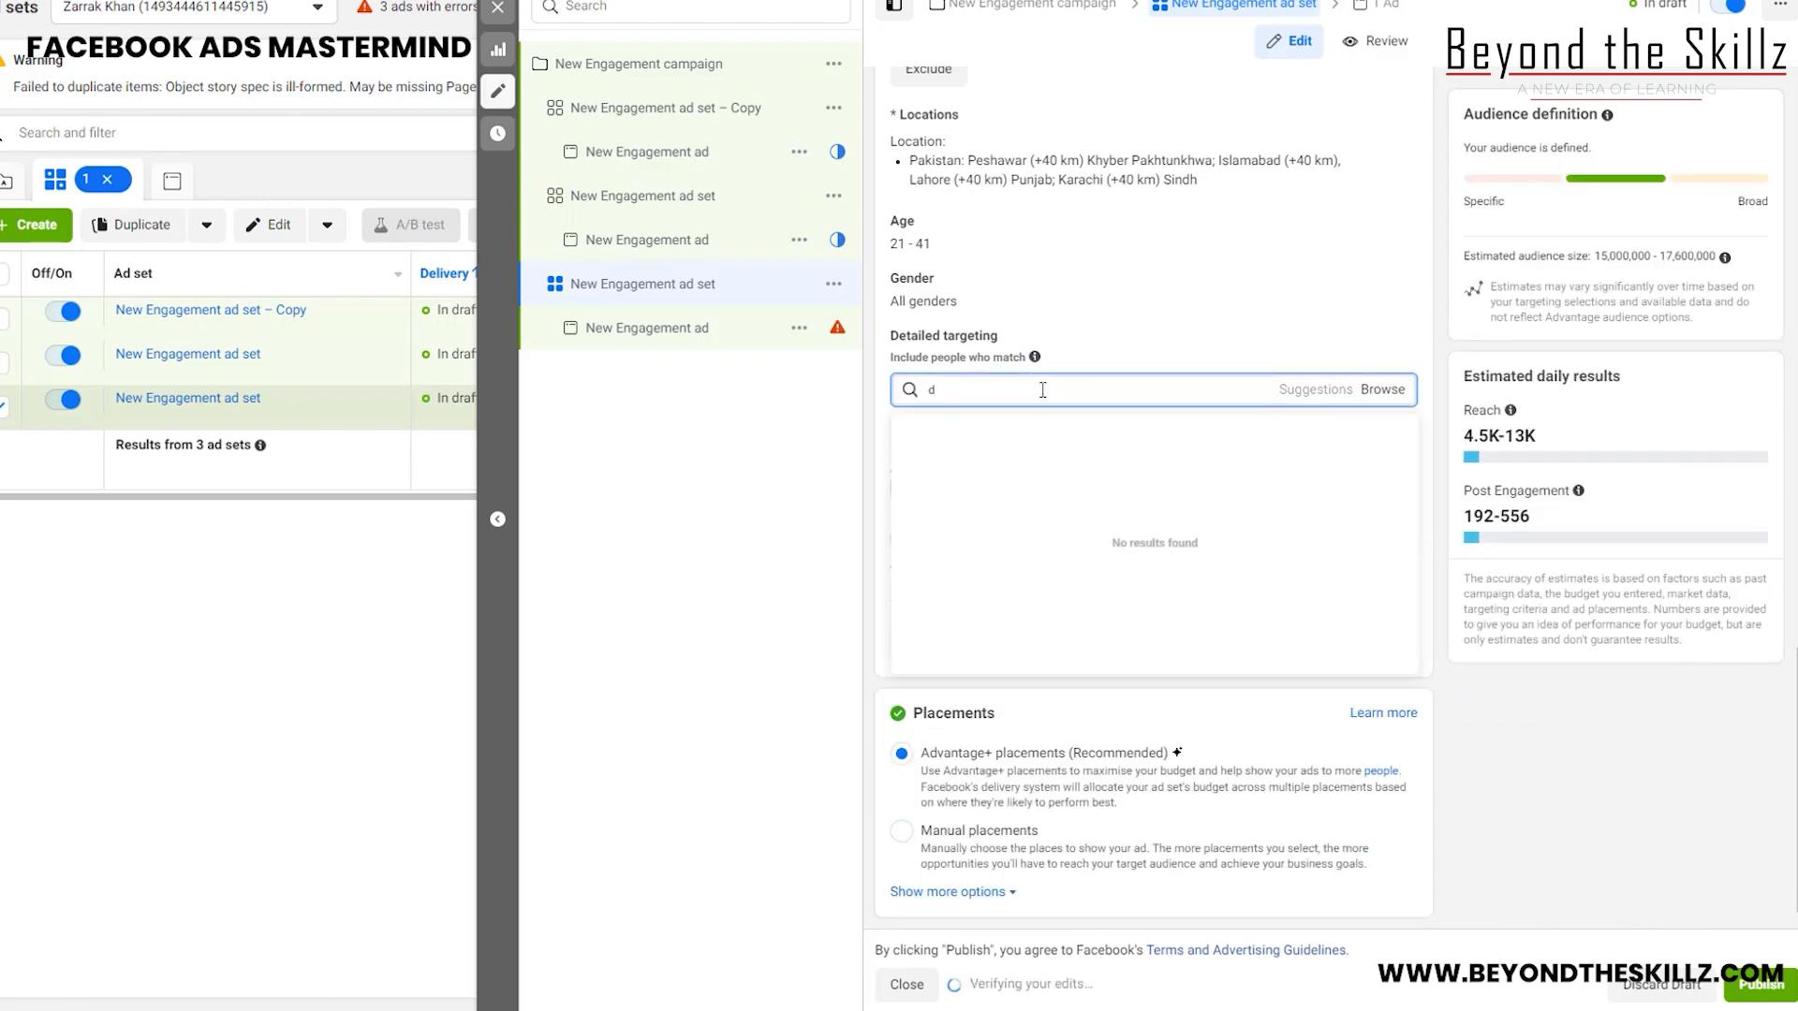
type("unkin")
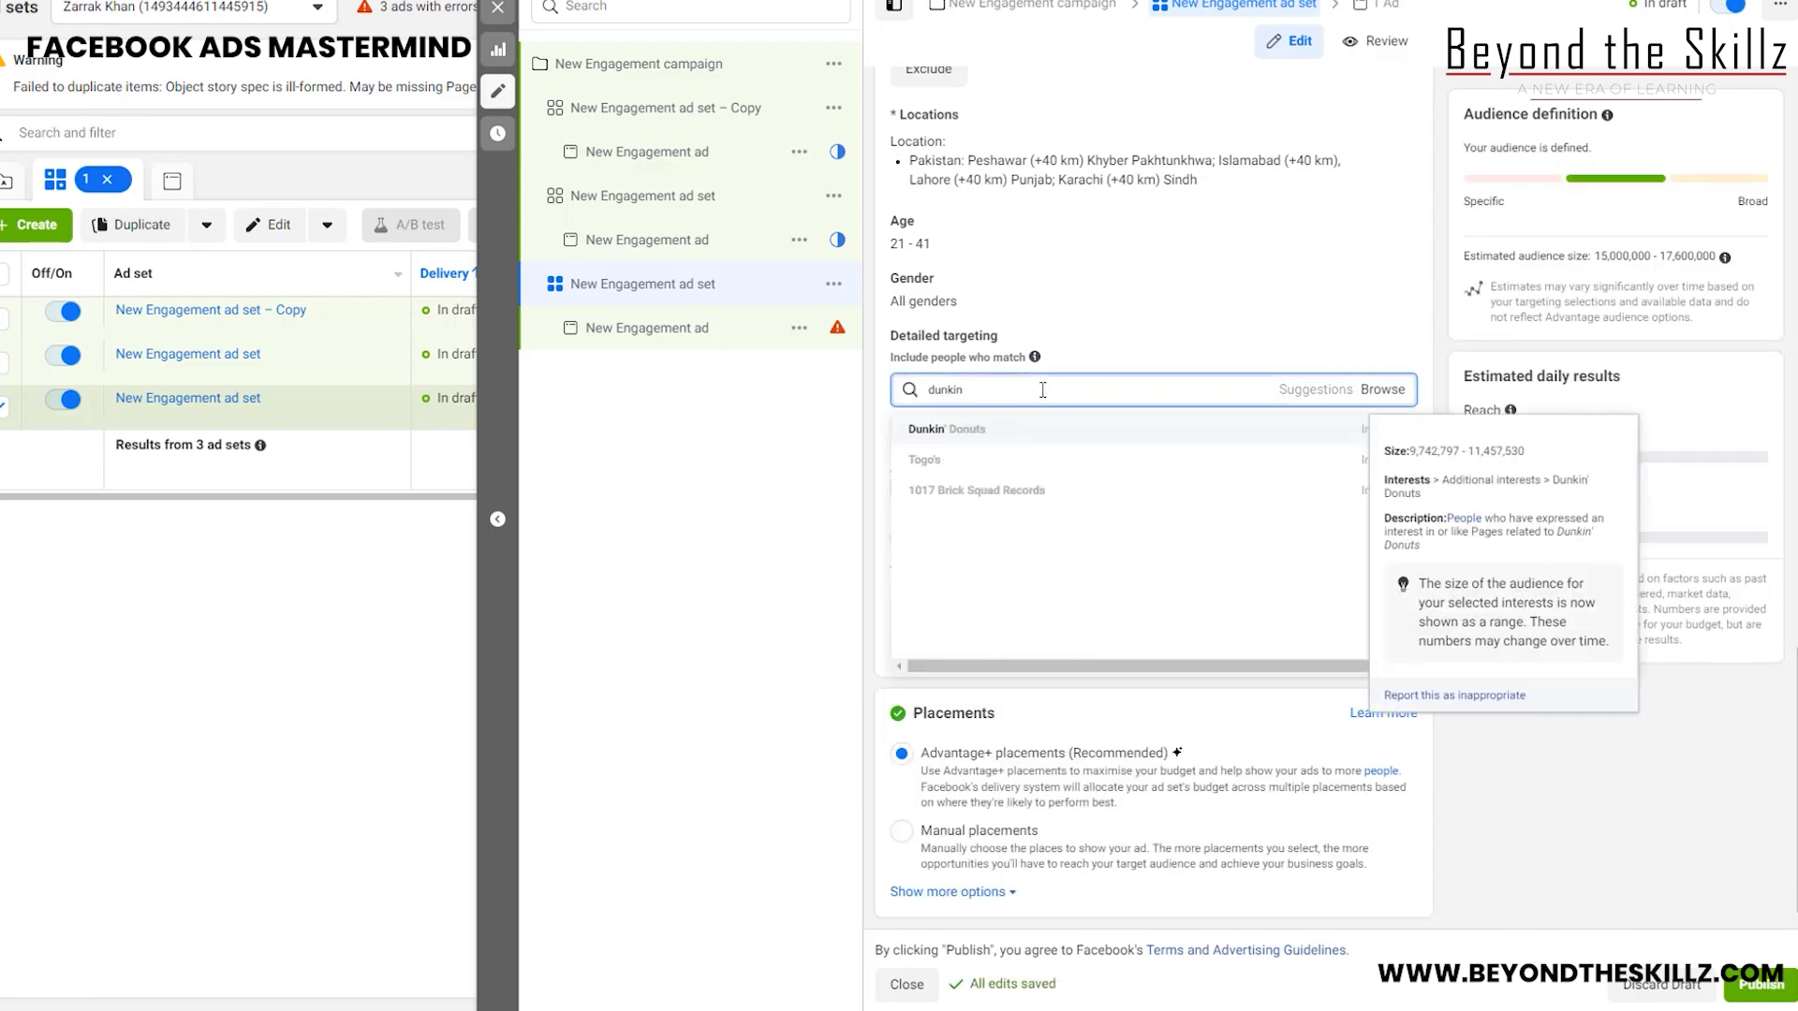
left_click(1028, 427)
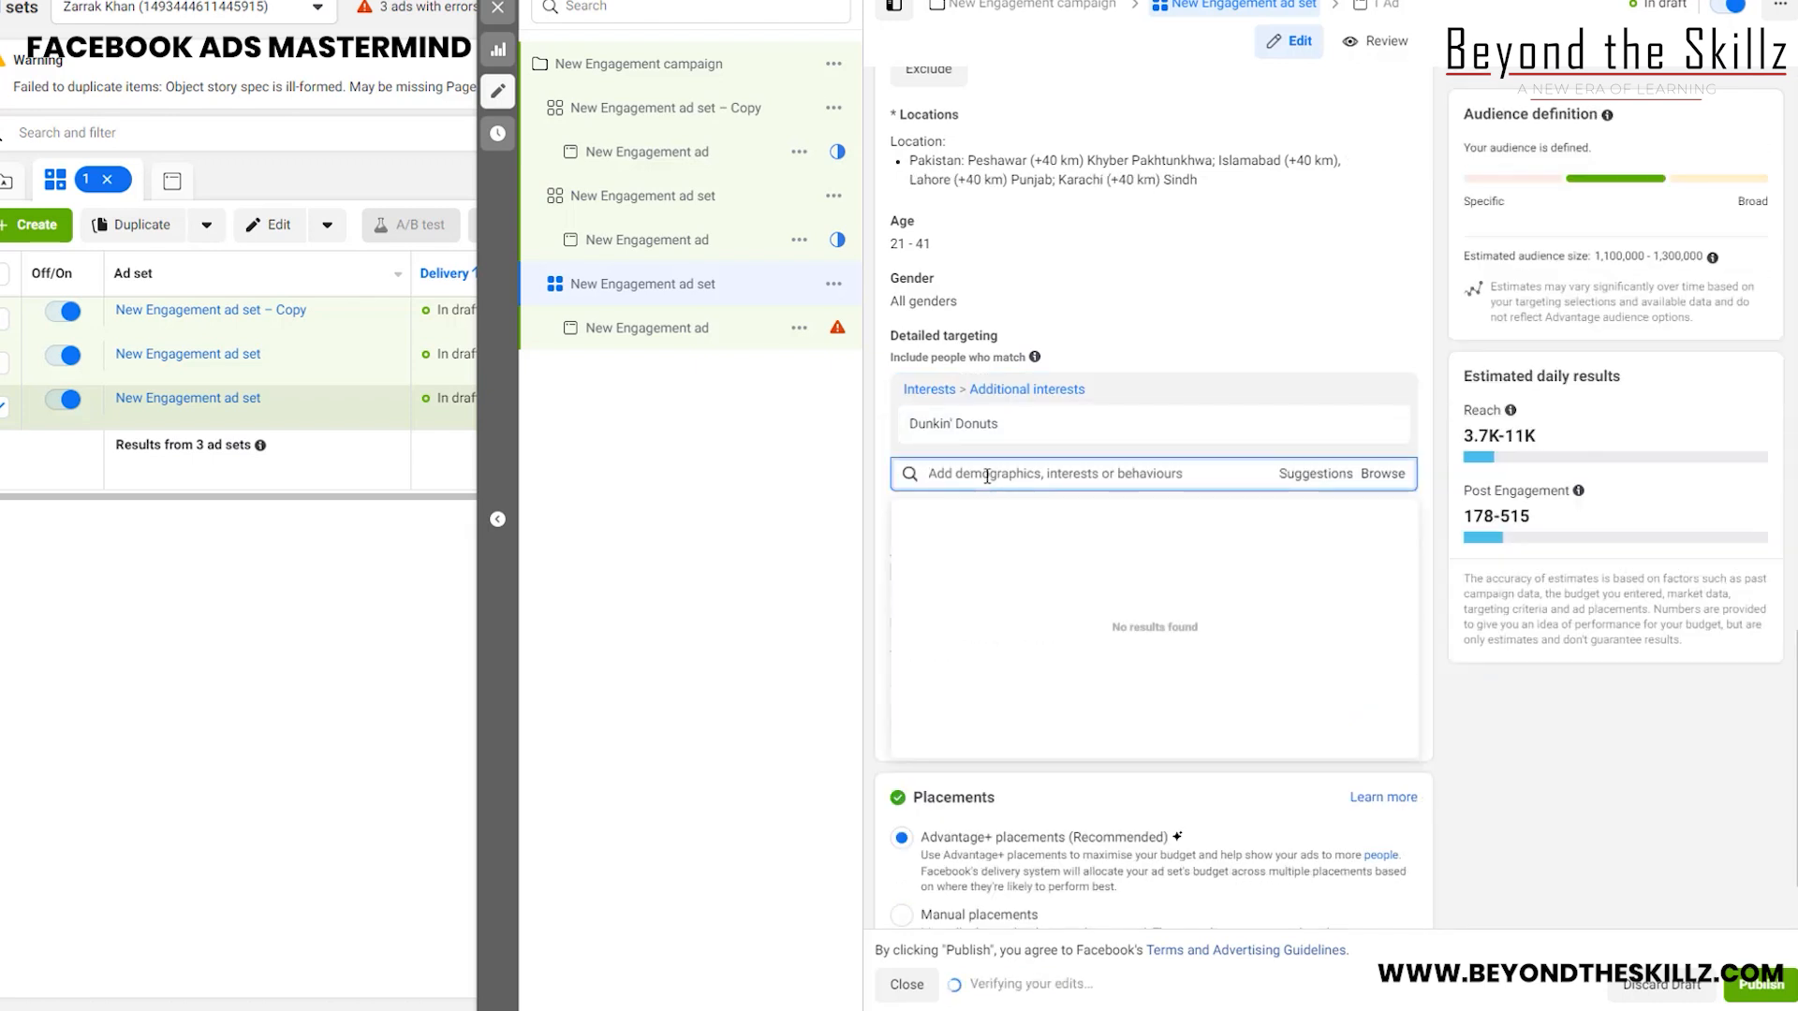
type("tea")
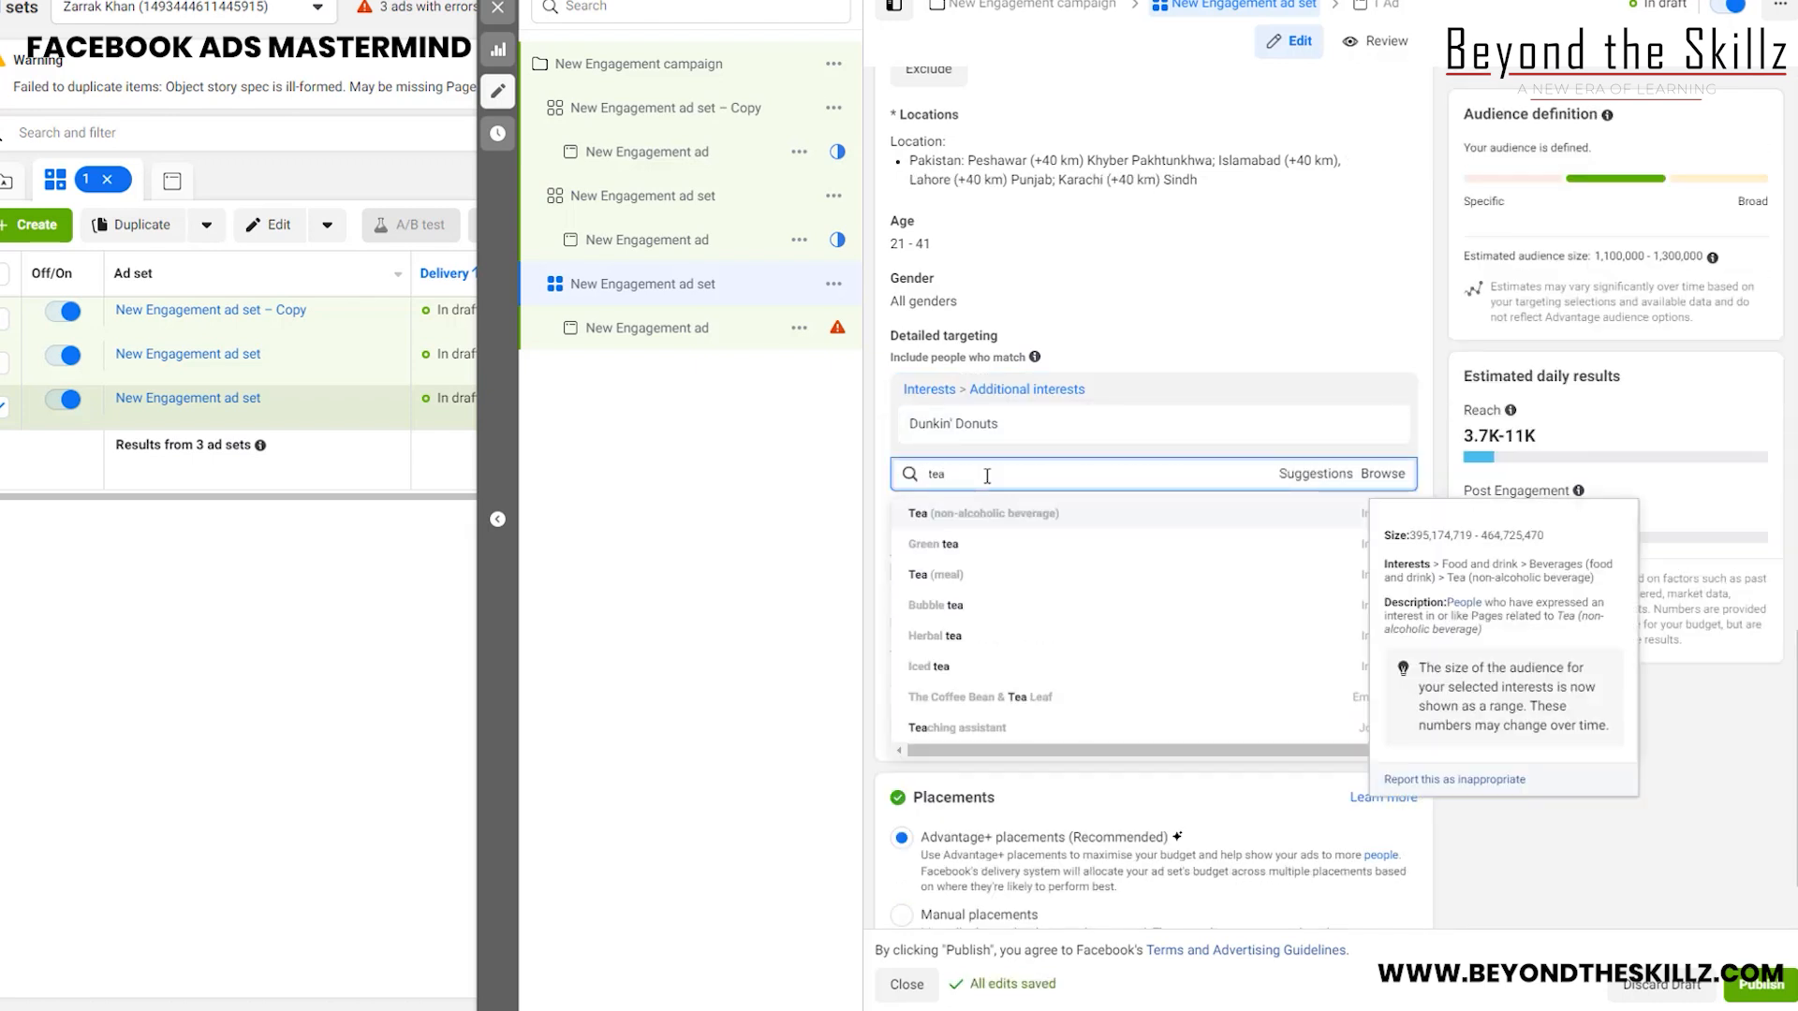
left_click(1042, 514)
Add Beverages (food and drink) and McDonald's (restaurant) from the suggested interests, look through the remaining suggestions and close the list.
left_click(1316, 543)
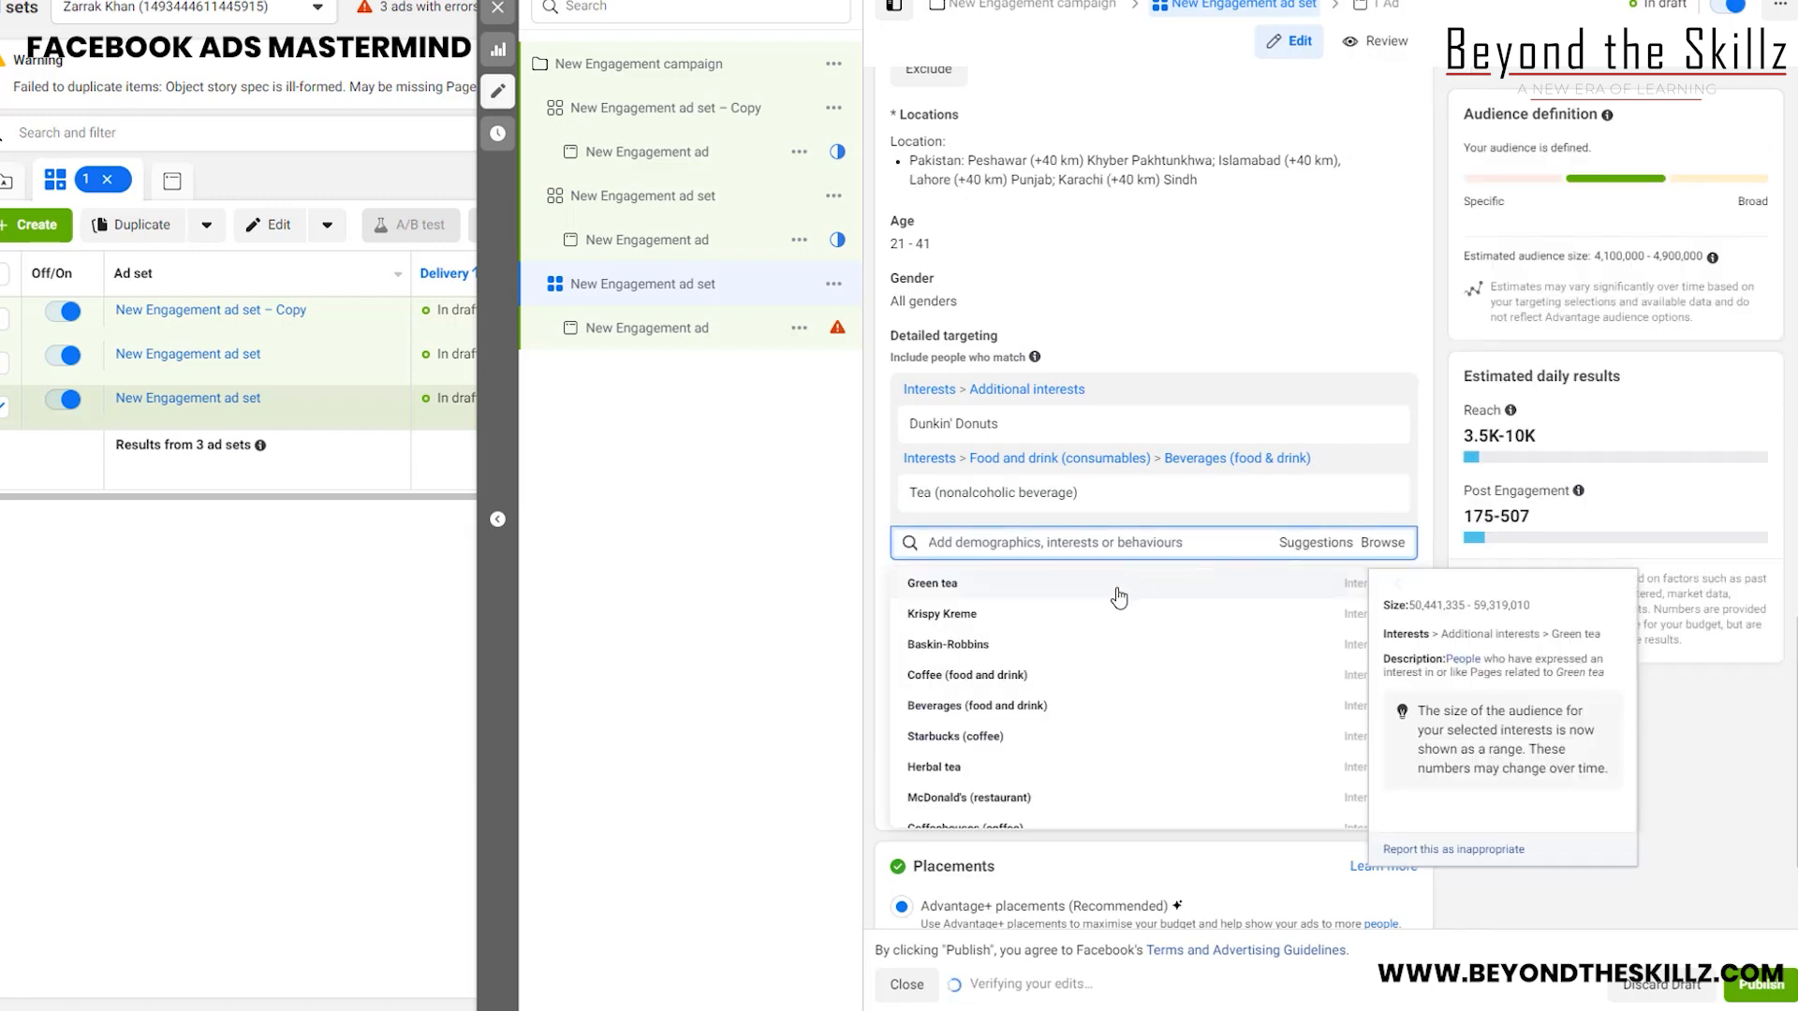
scroll(1092, 651, "down", 1)
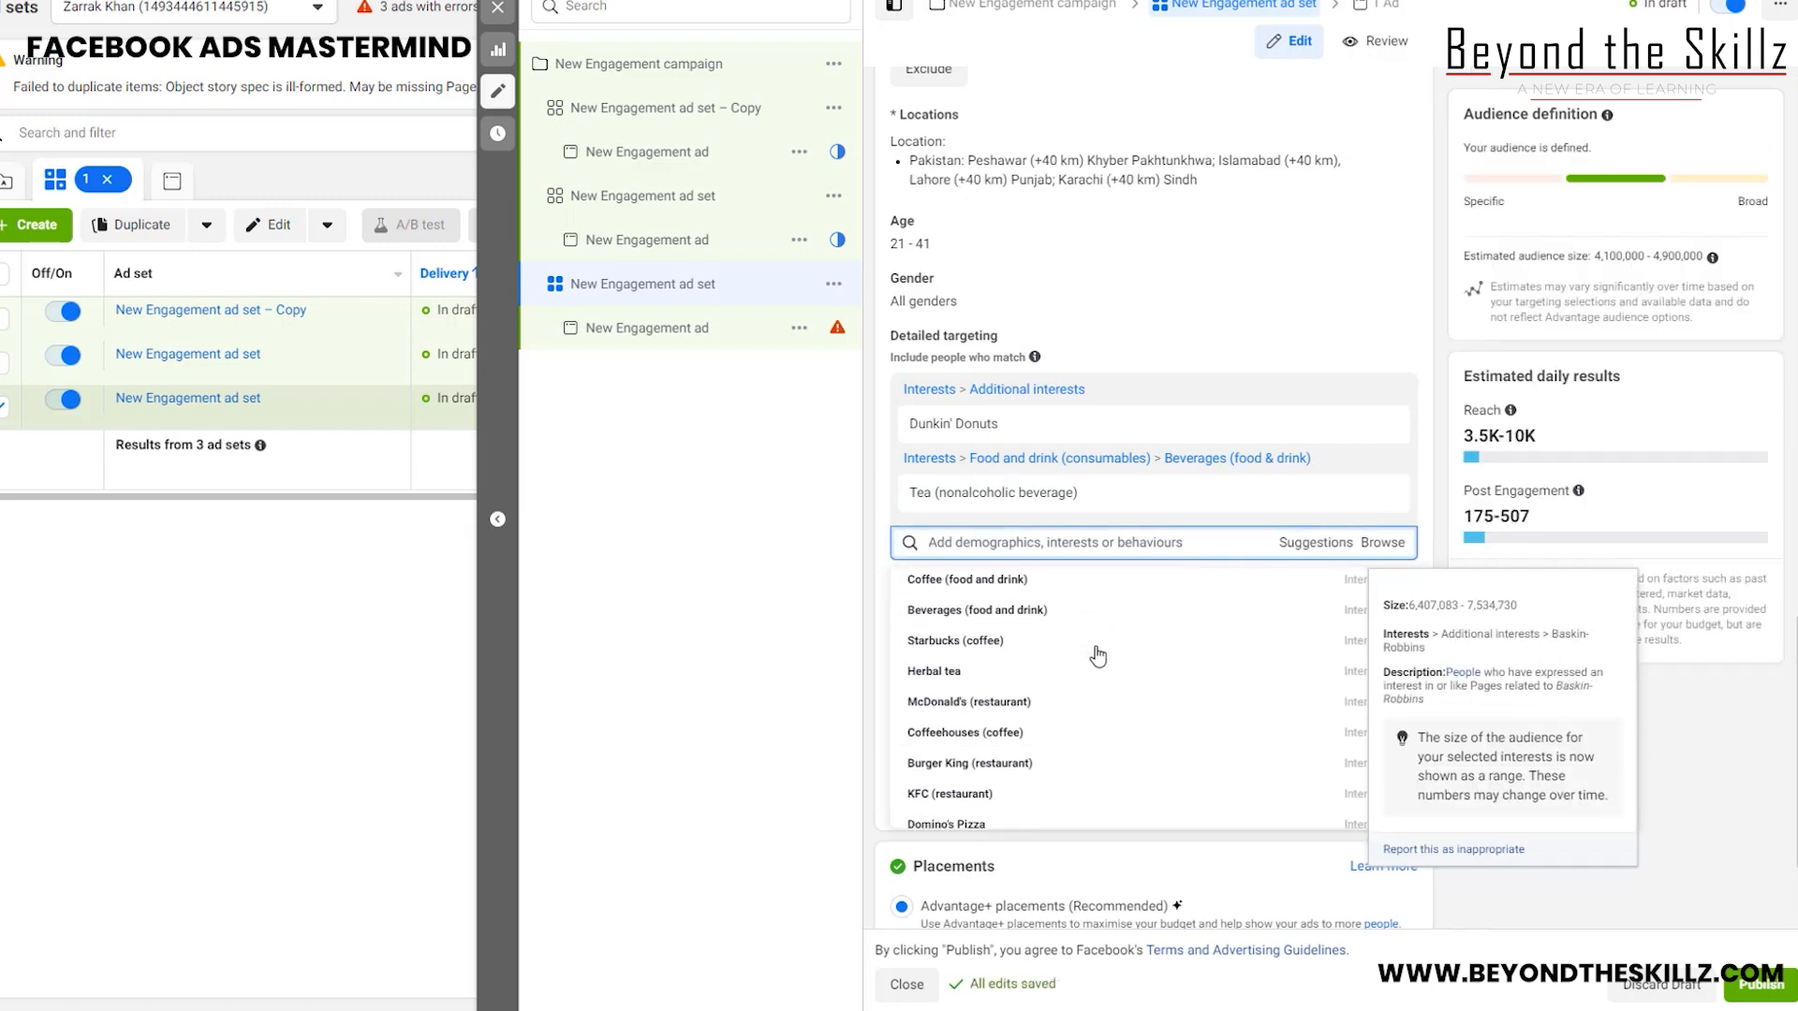
left_click(1051, 612)
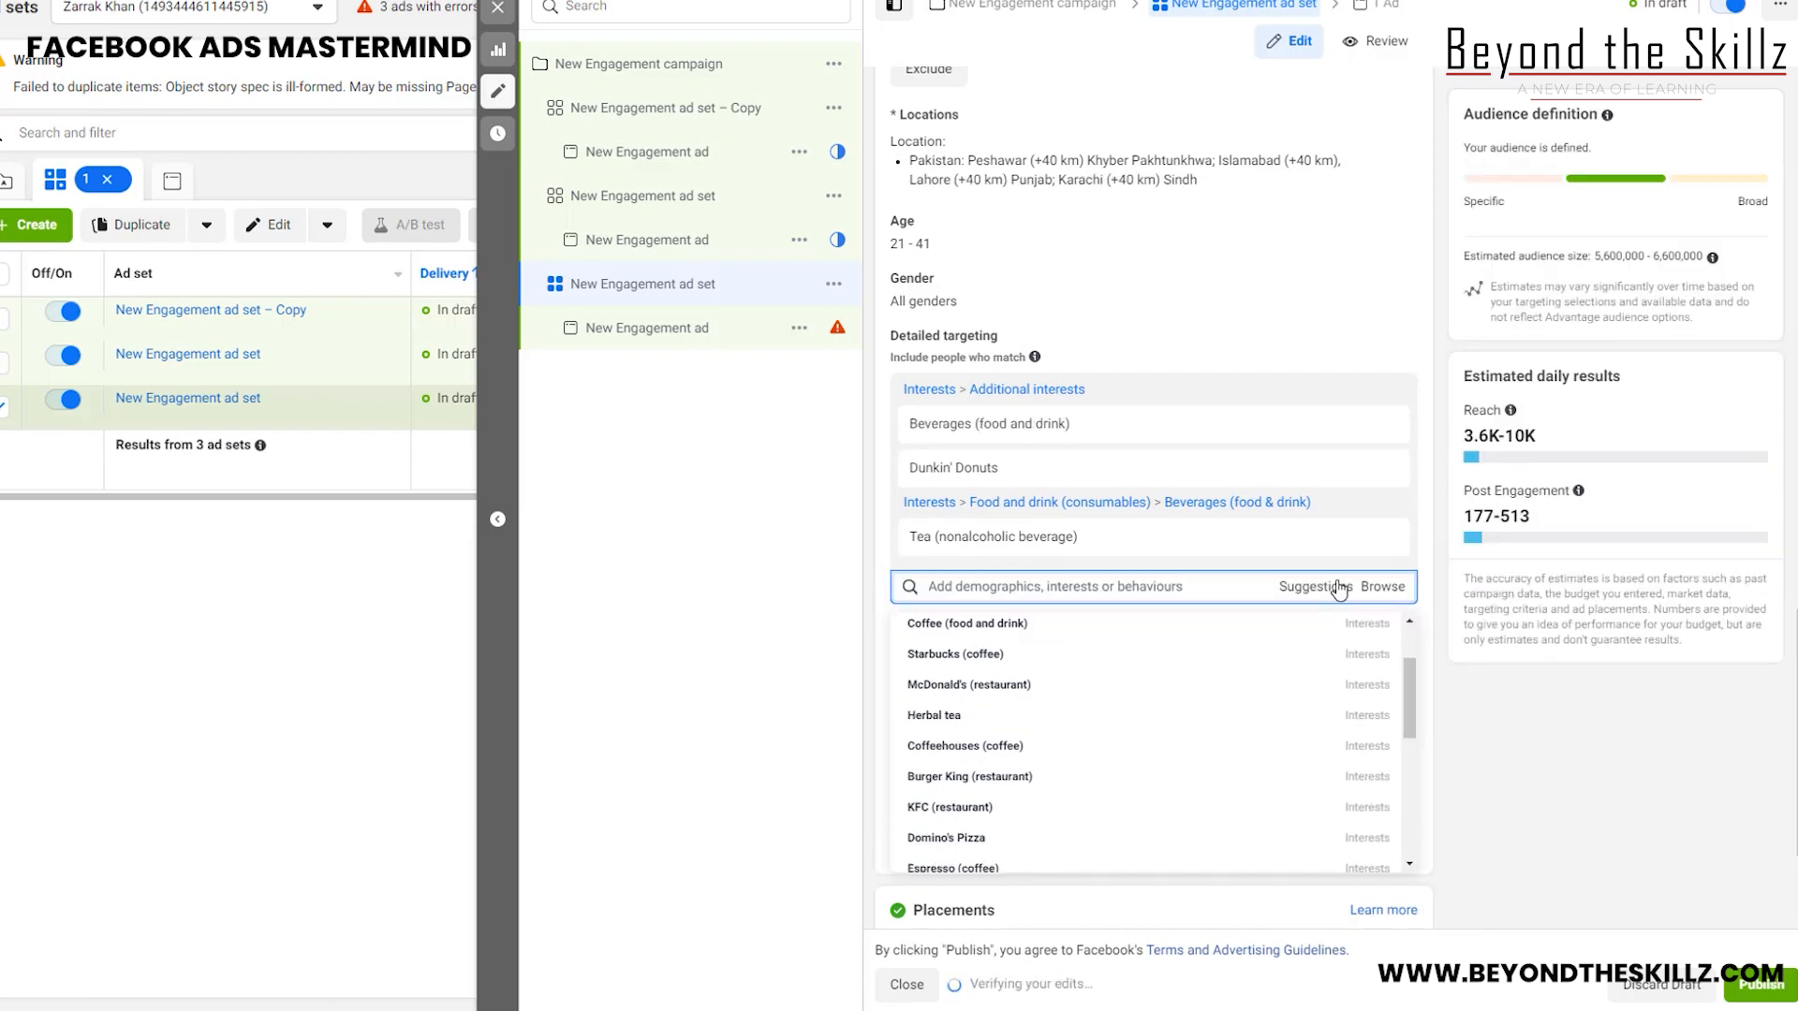
mouse_move(1006, 685)
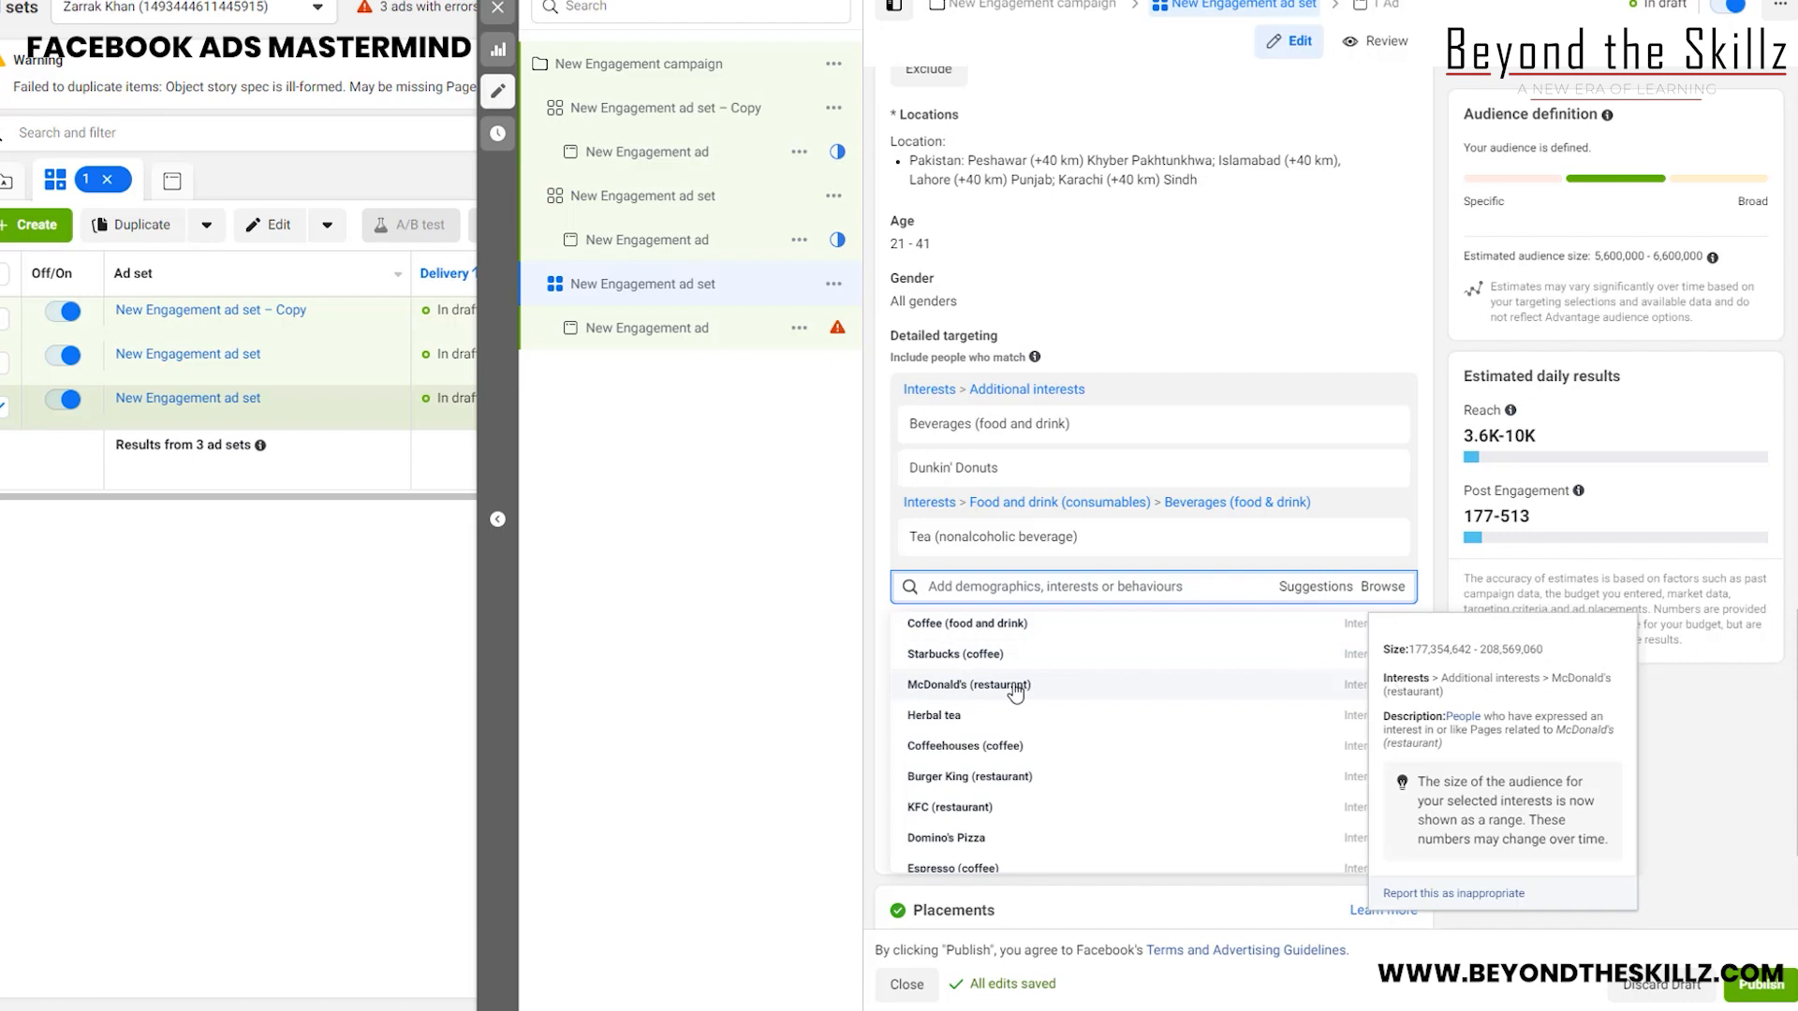
left_click(1014, 686)
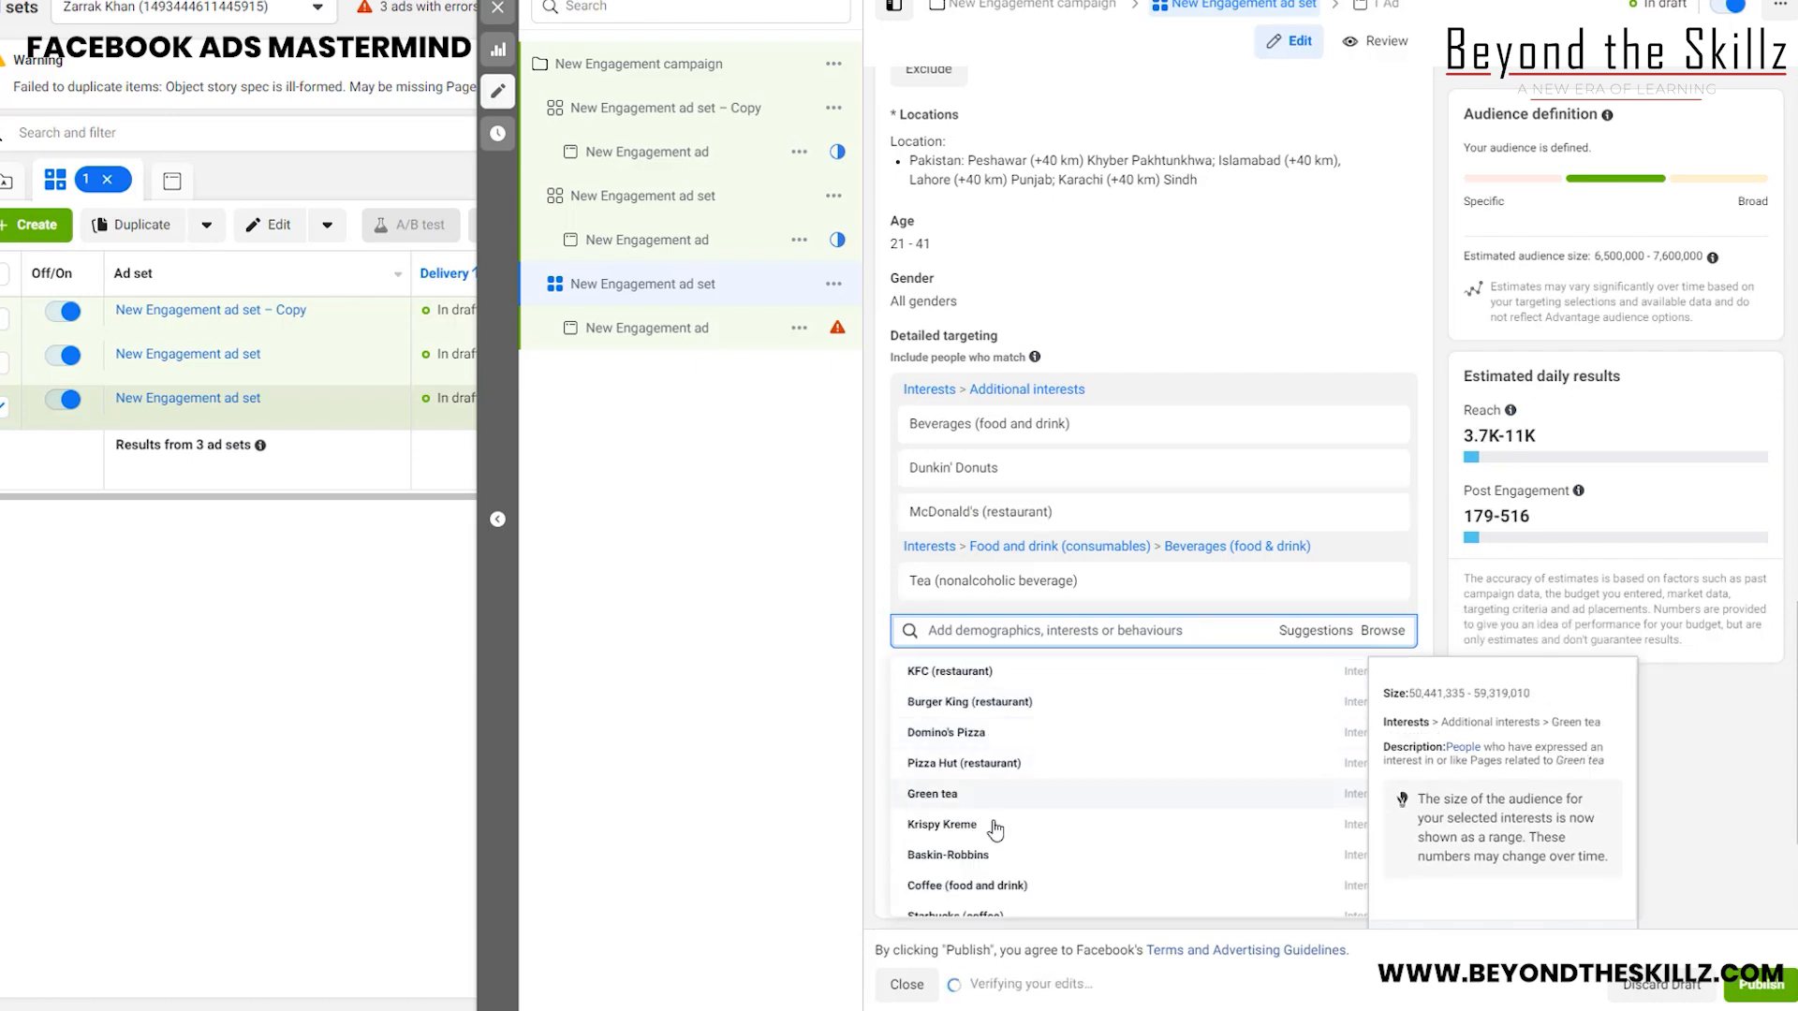
scroll(1000, 820, "down", 3)
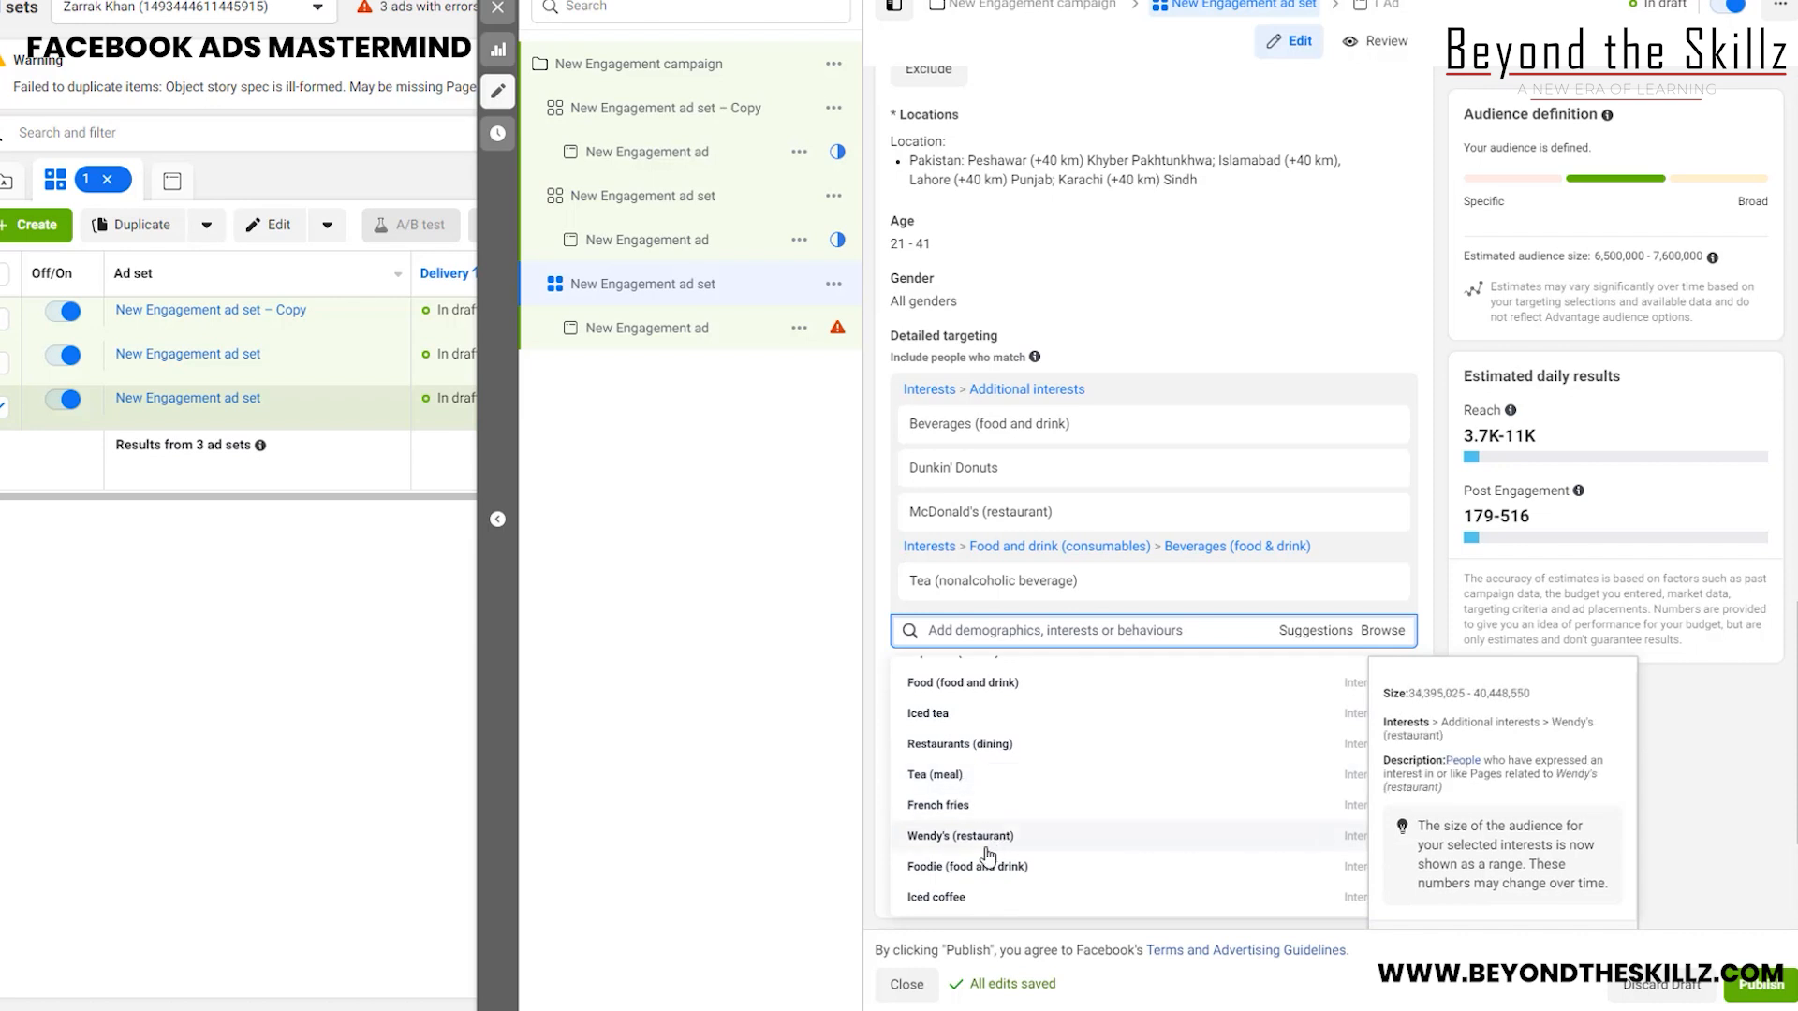
scroll(969, 817, "down", 1)
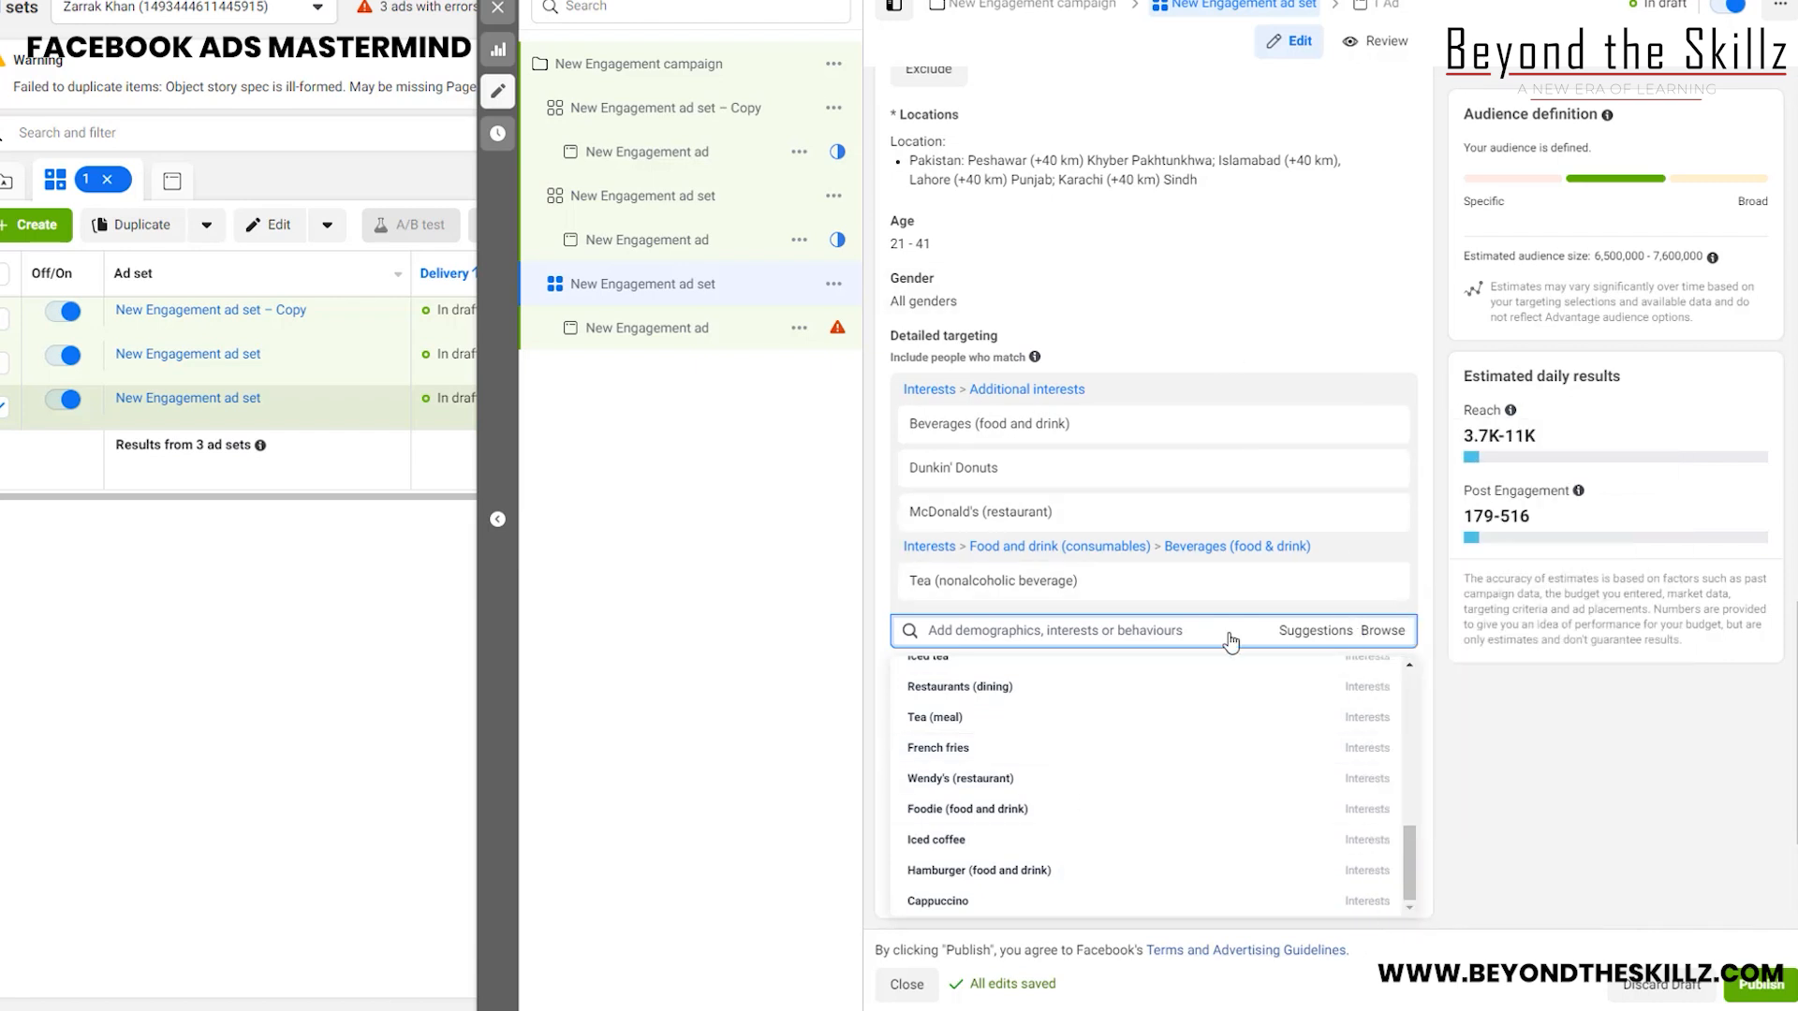
scroll(1077, 609, "down", 1)
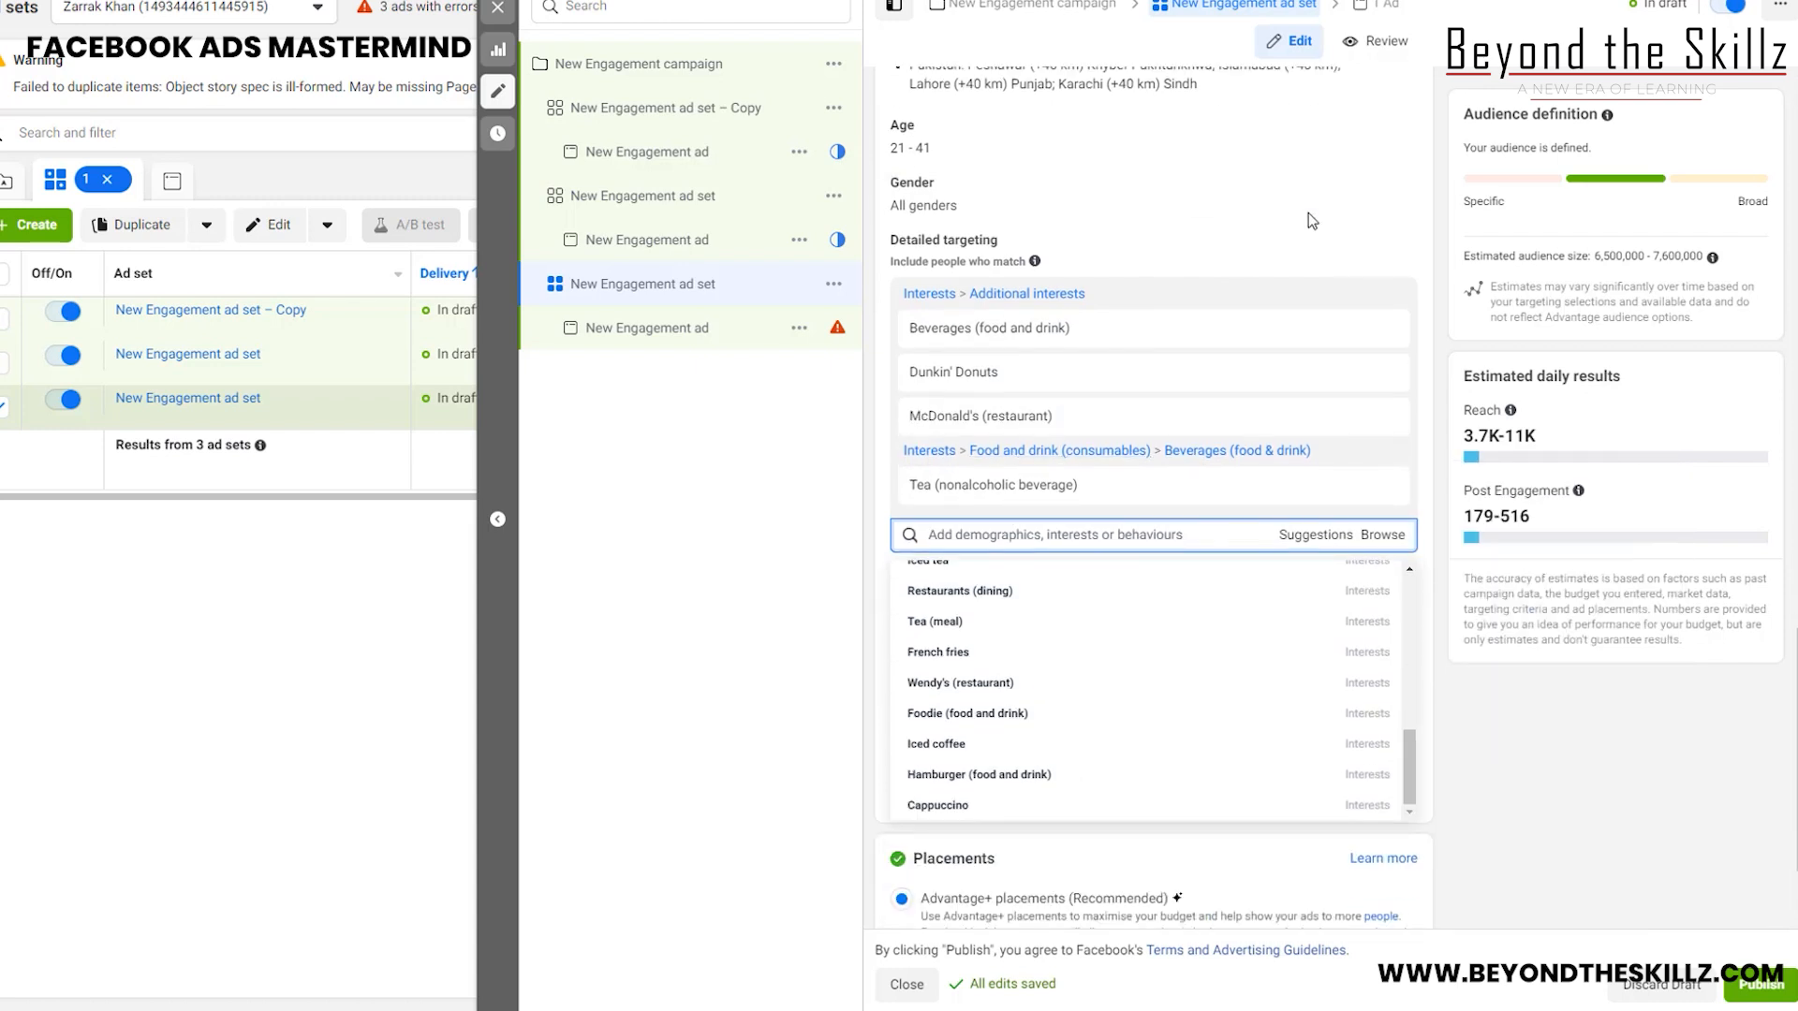
left_click(1422, 256)
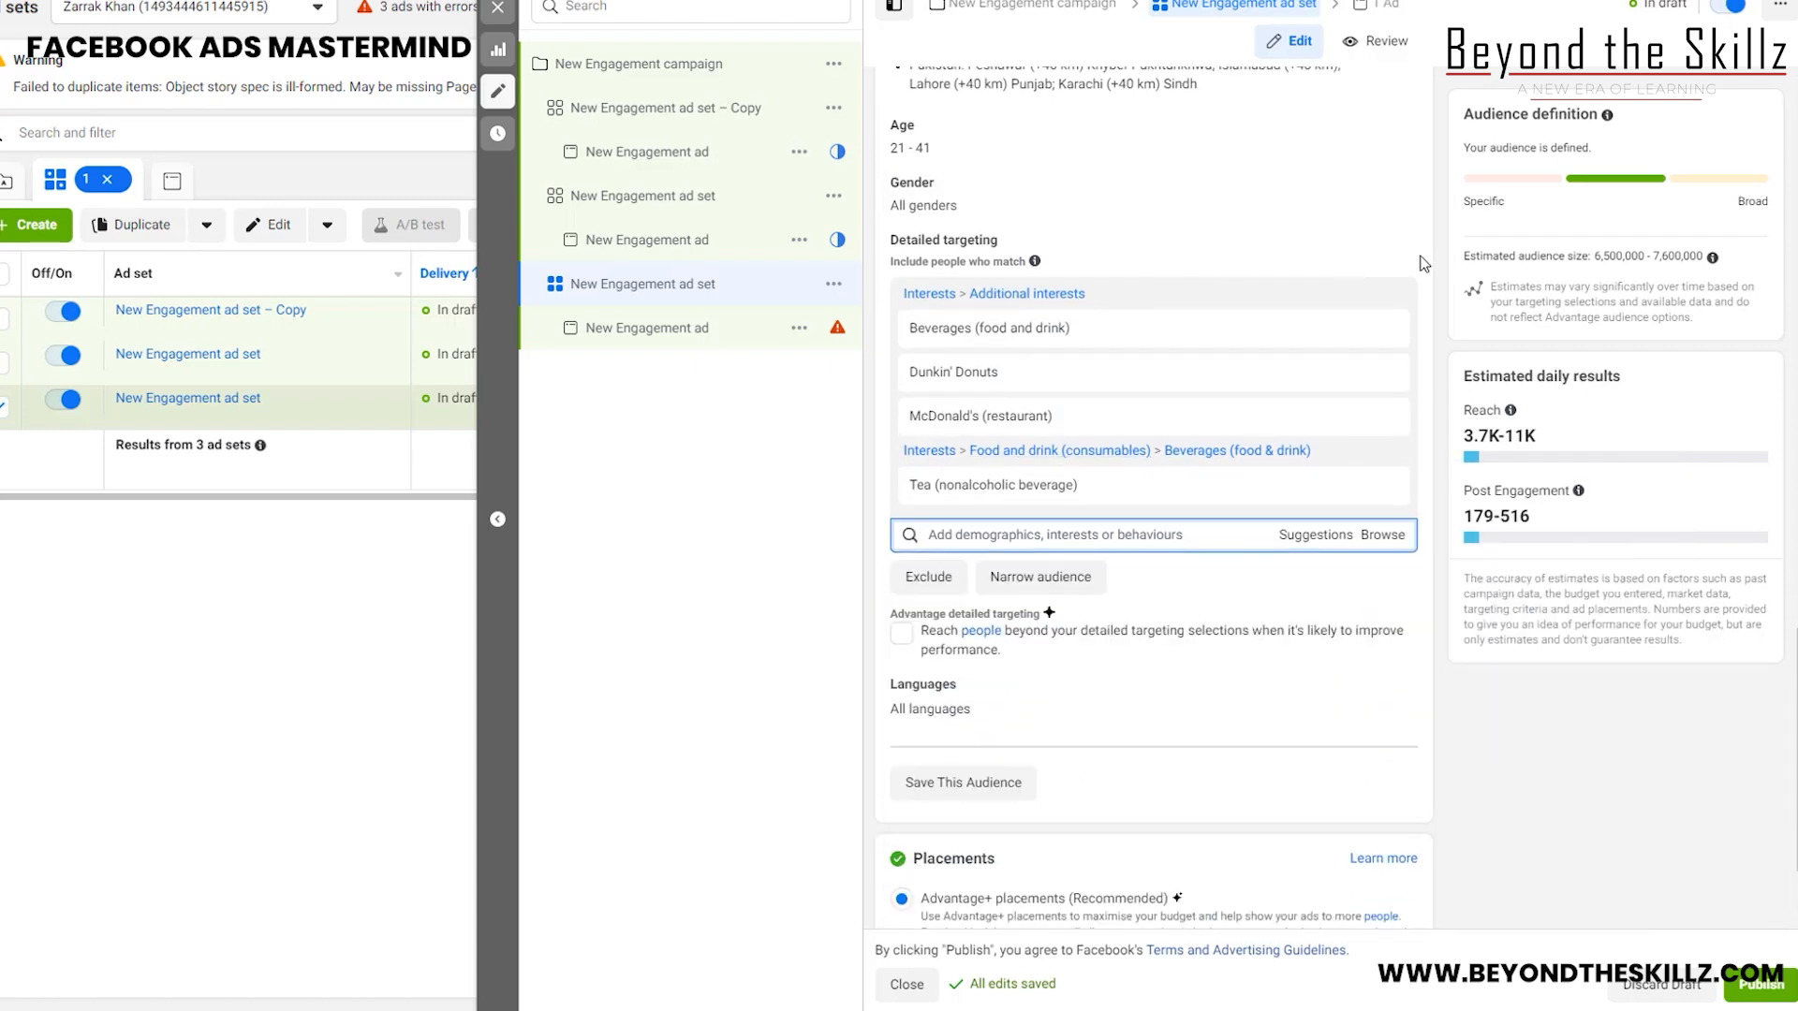